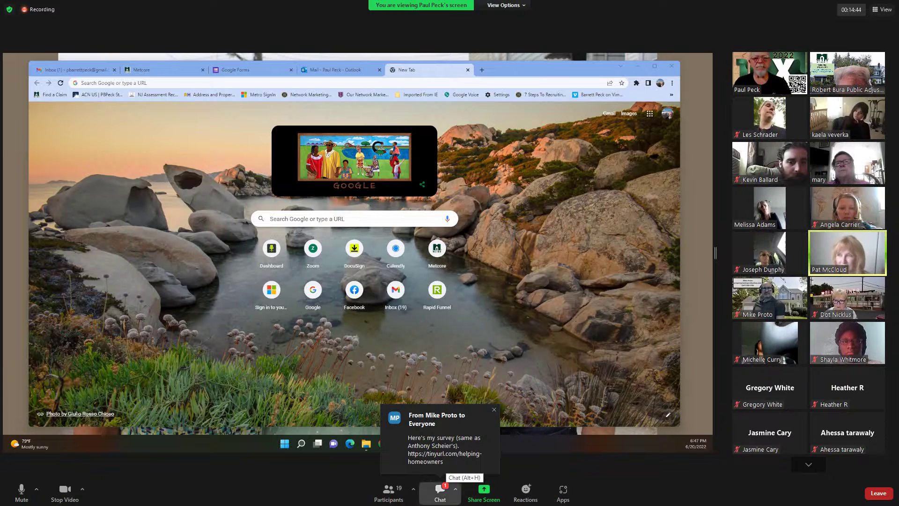
Read the survey request in the chat window, then return to Chrome.
left_click(440, 488)
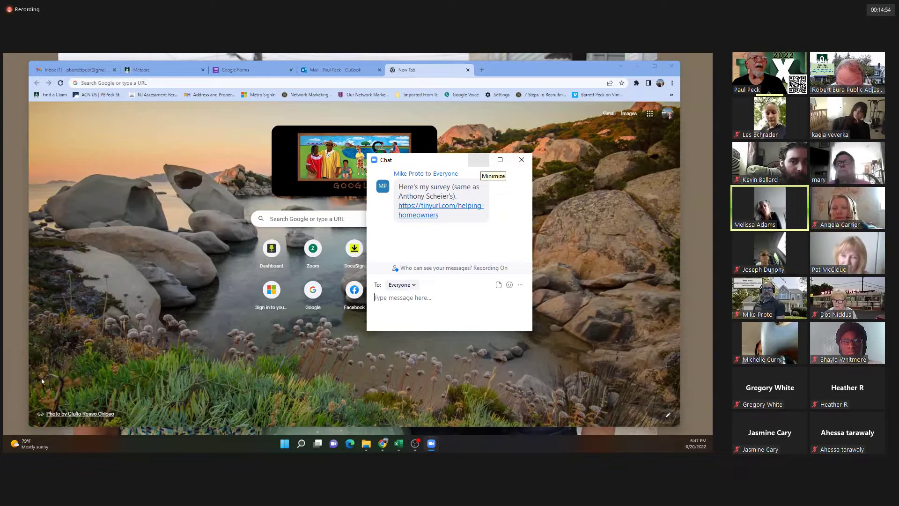
left_click(478, 159)
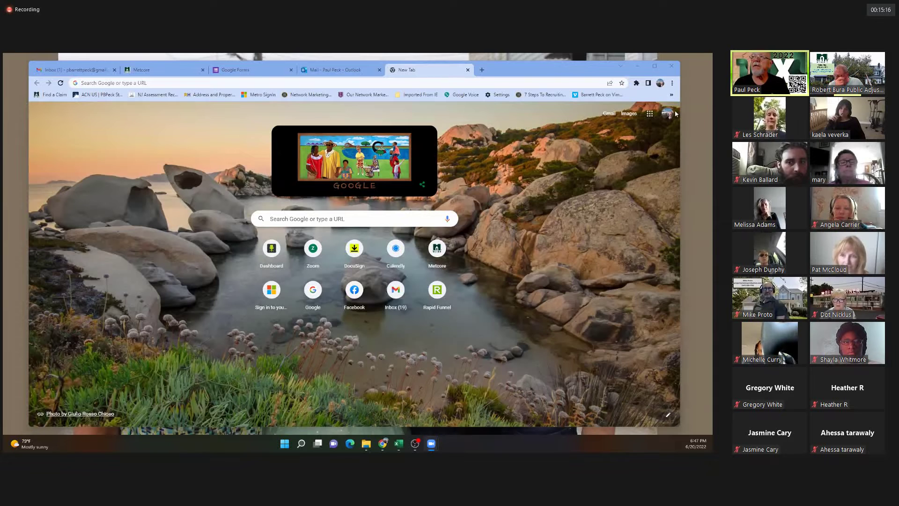
left_click(676, 113)
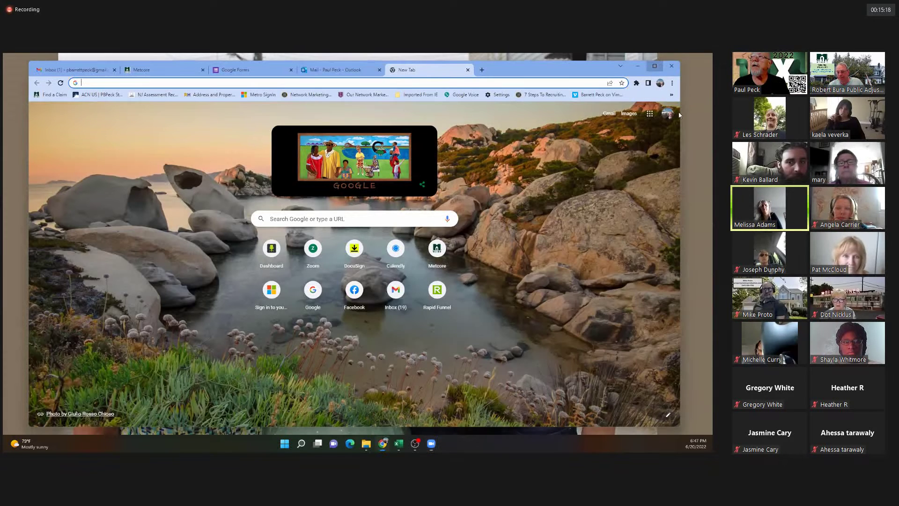
Maximize Chrome and scroll the Google apps launcher down to Forms.
key("super+Up")
left_click(682, 103)
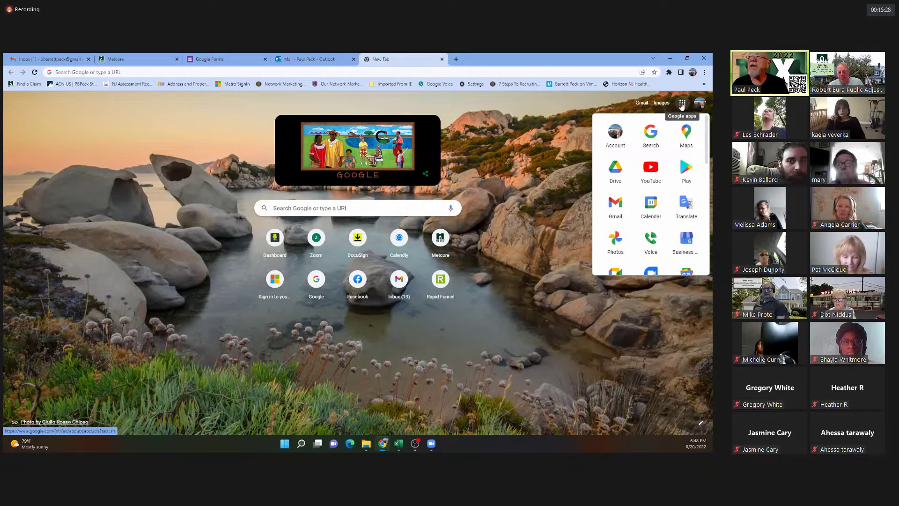
scroll(662, 178, "down", 5)
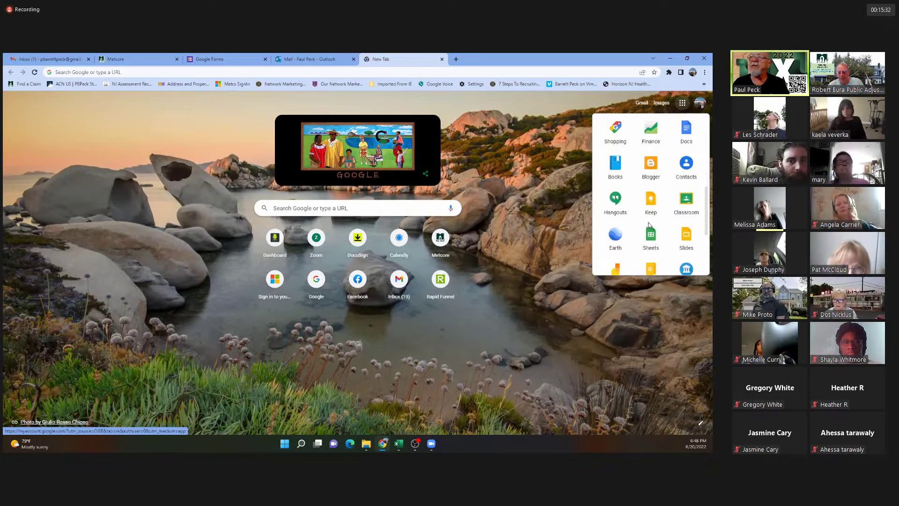
scroll(649, 225, "down", 3)
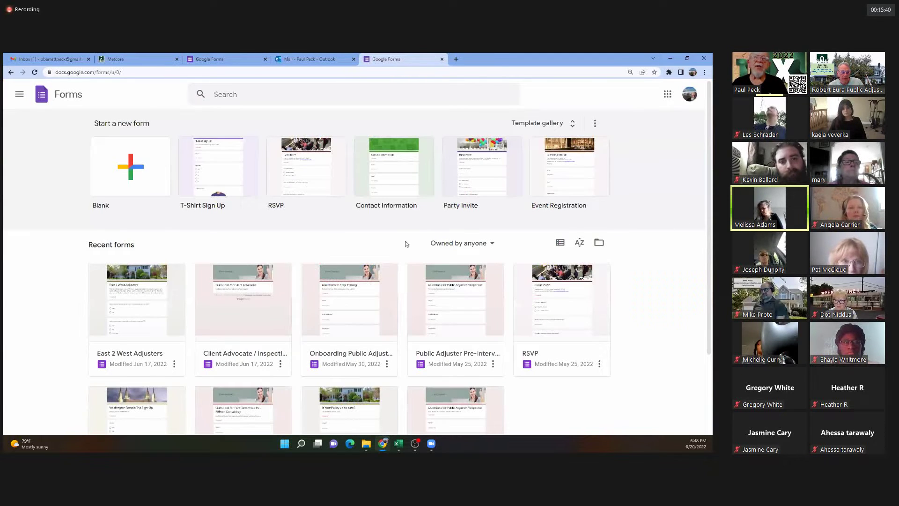
Create a blank form titled 'Getting to know you', described as 'Getting to know the resources in my area'.
left_click(123, 177)
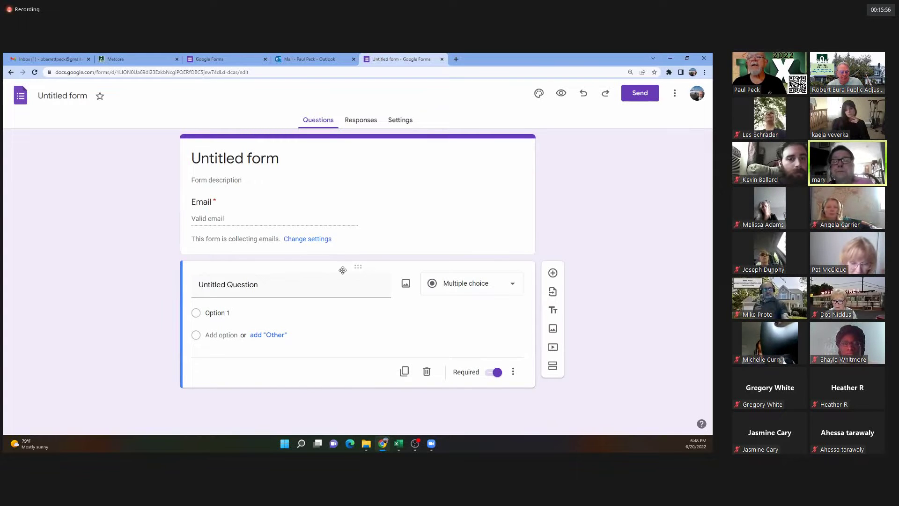
left_click(239, 160)
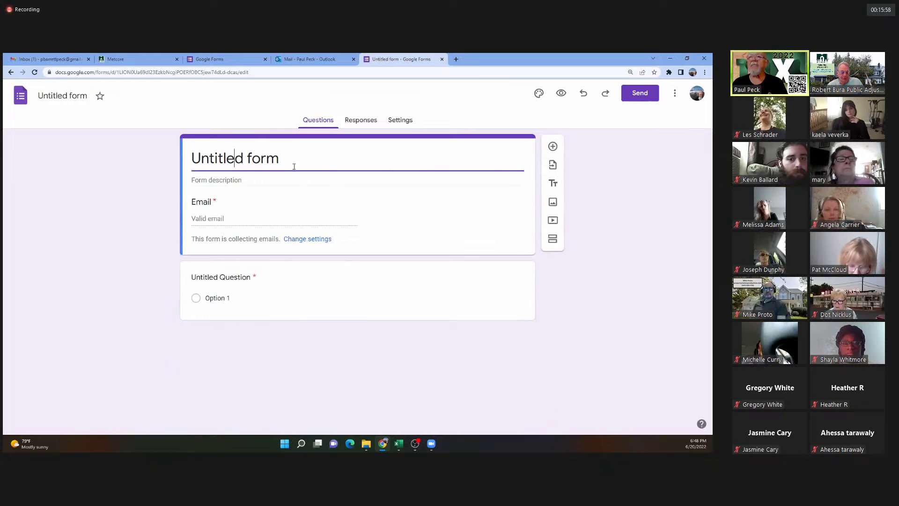
left_click_drag(288, 161, 179, 161)
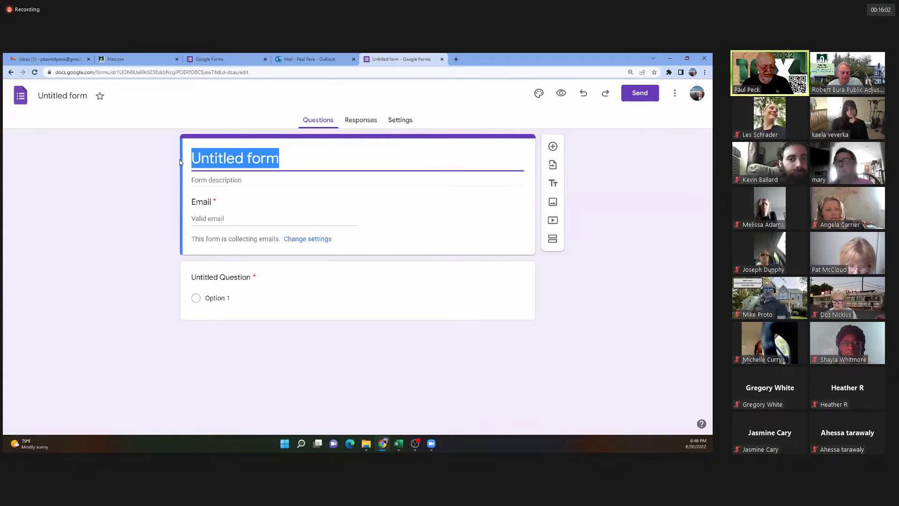
type("Getting ")
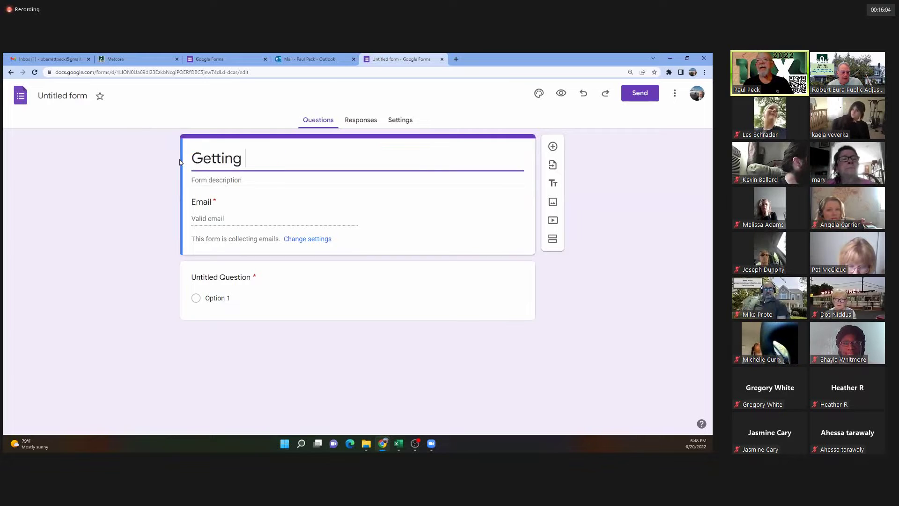
type("to know you")
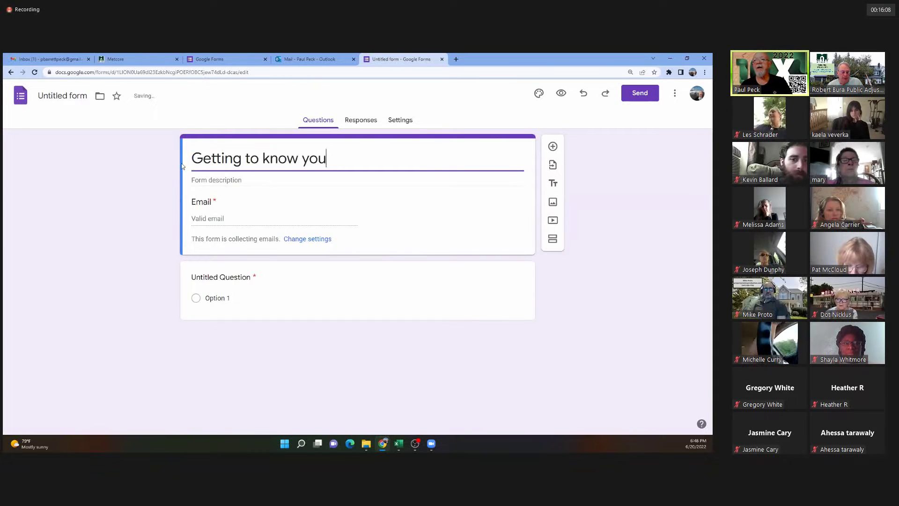
key("Tab")
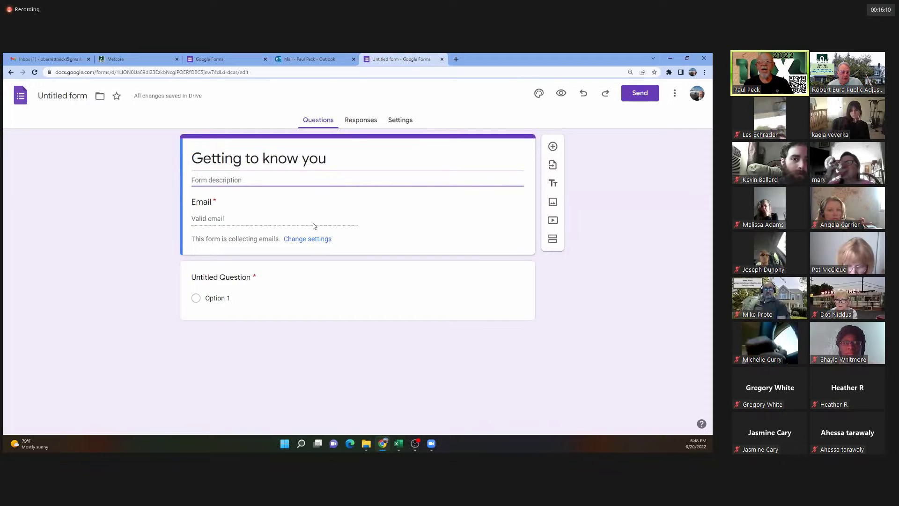
type("Getting ")
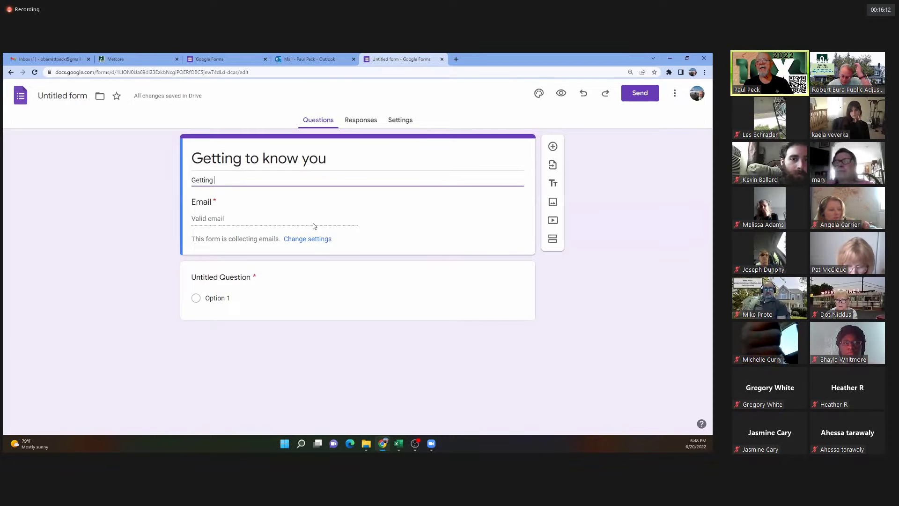
type("to know the")
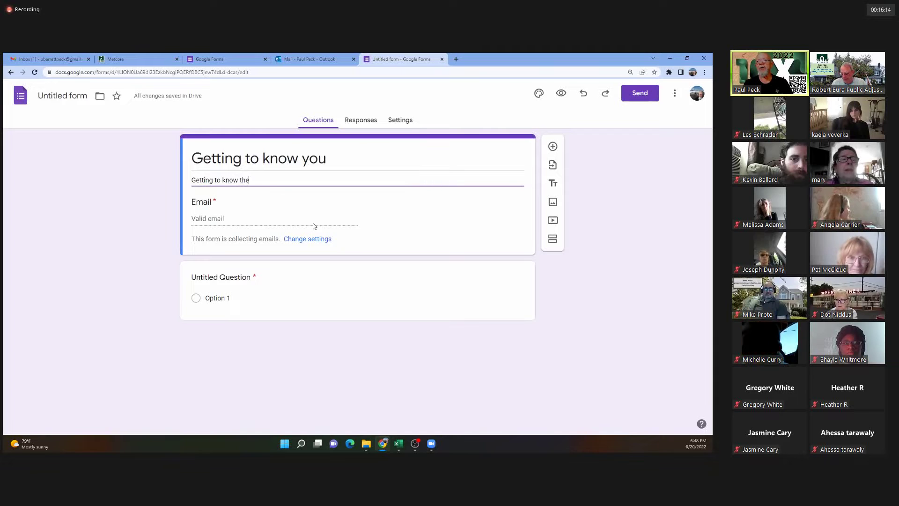
type(" resources ")
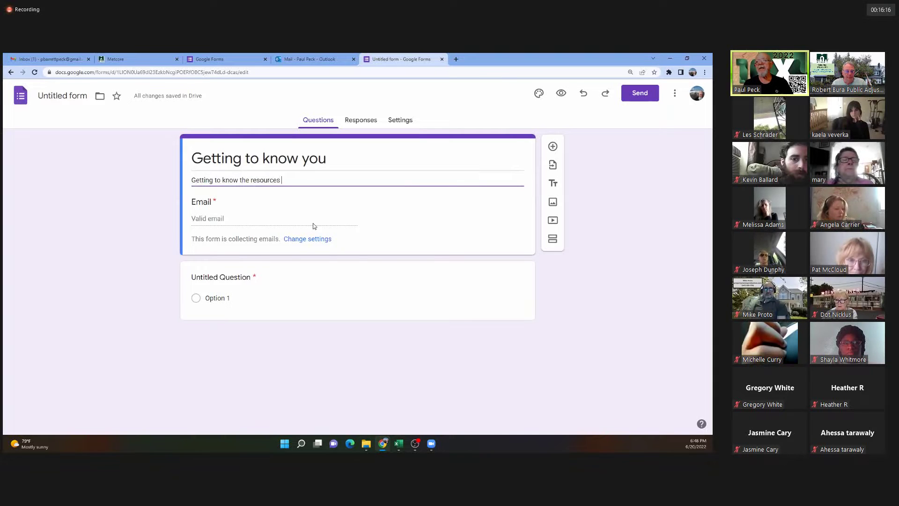
type("in my area")
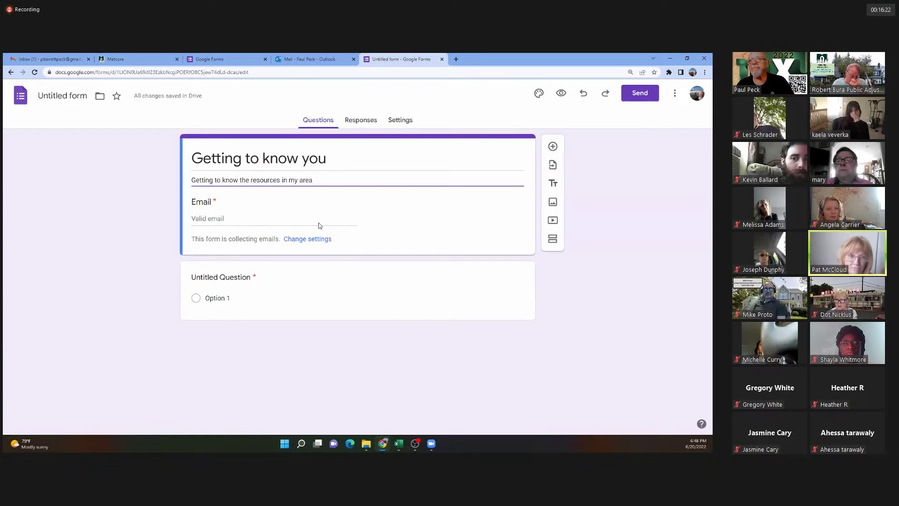
left_click(234, 220)
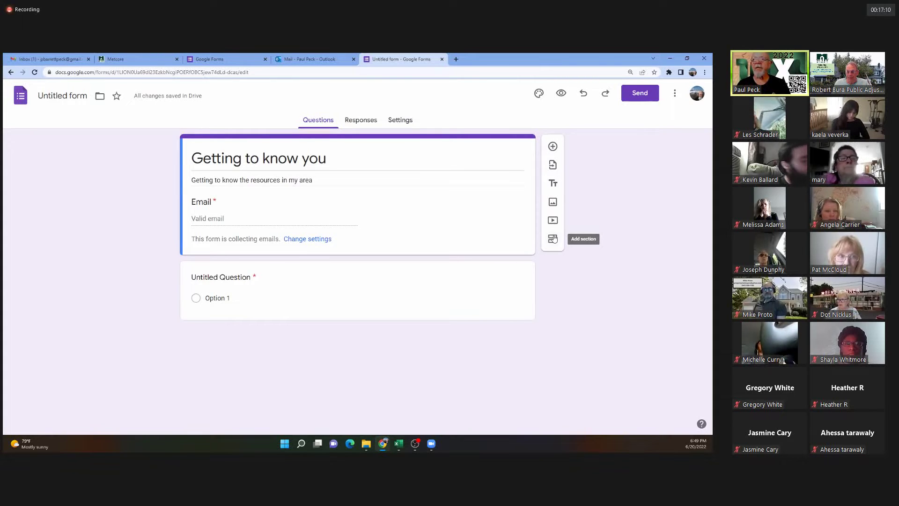
Add the short-answer question 'What is your name?' under the form header.
left_click(553, 146)
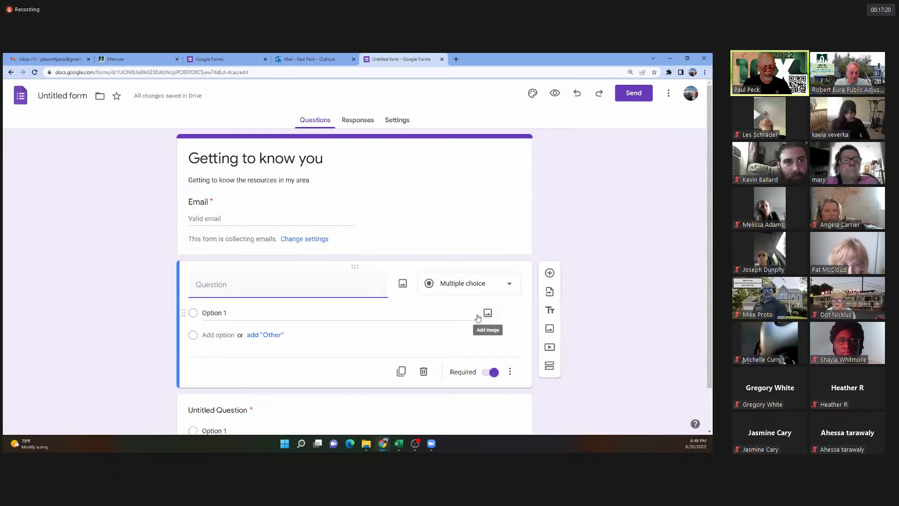
type("What is your name?")
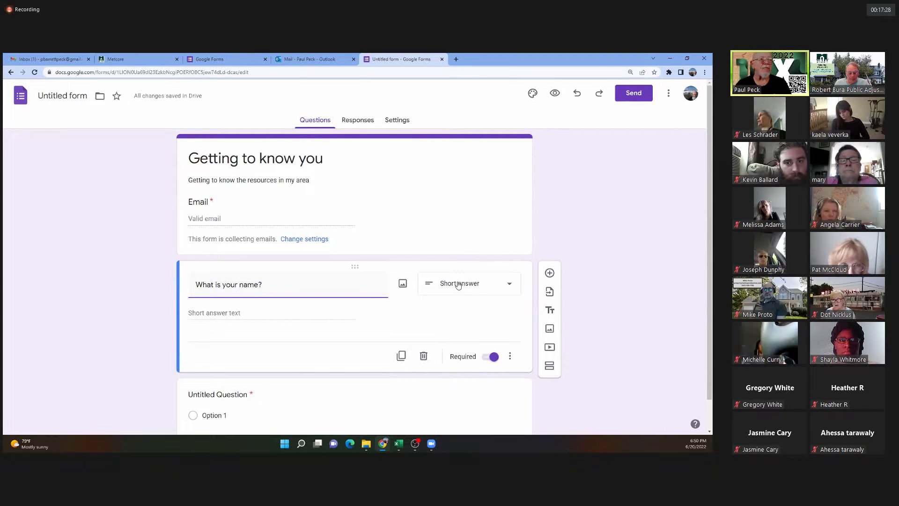
left_click(458, 285)
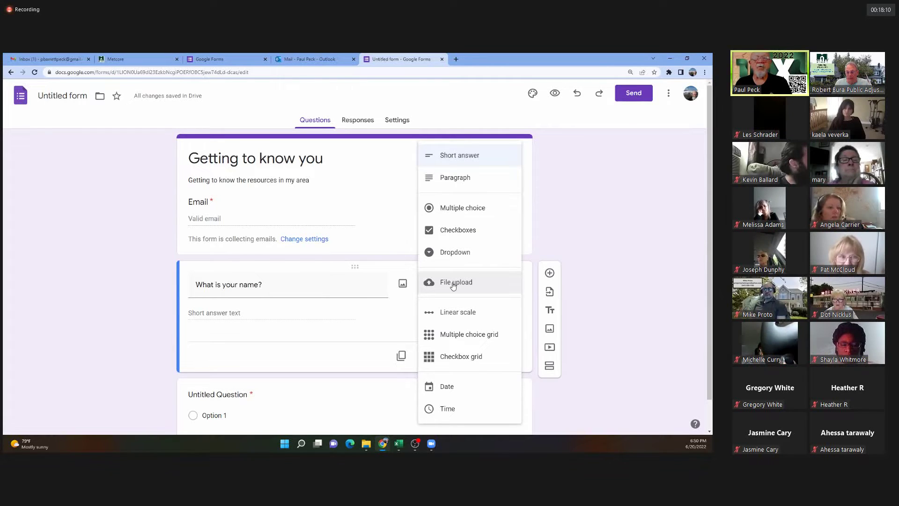
left_click(458, 157)
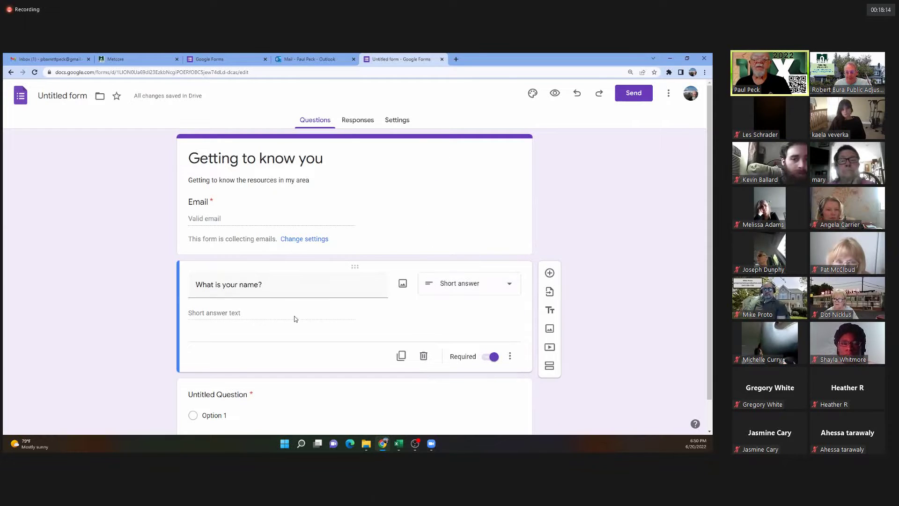
Add the short-answer question 'What is your telephone number?' below the name question.
left_click(550, 273)
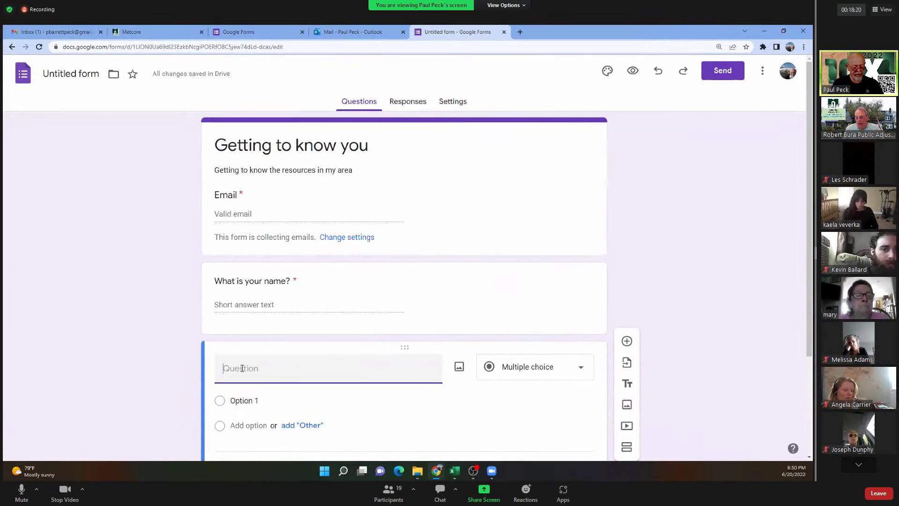
type("What is your tele")
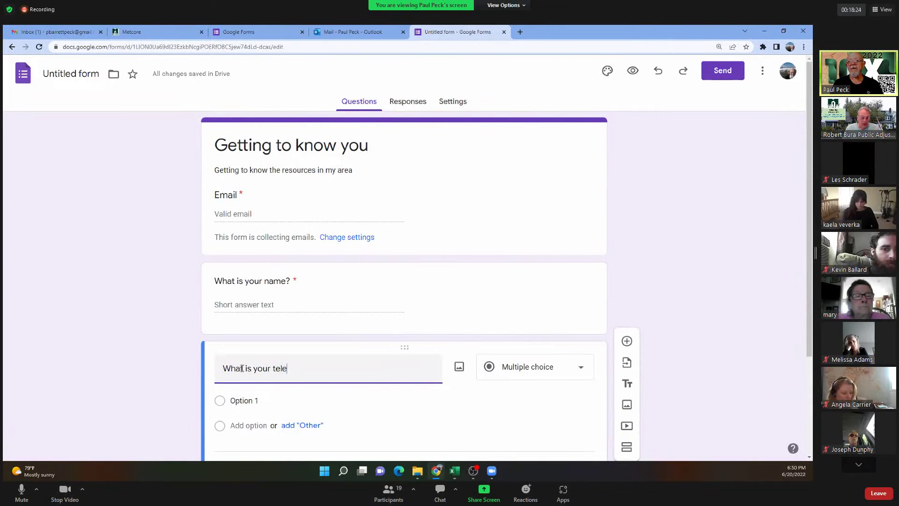
type("phone number?")
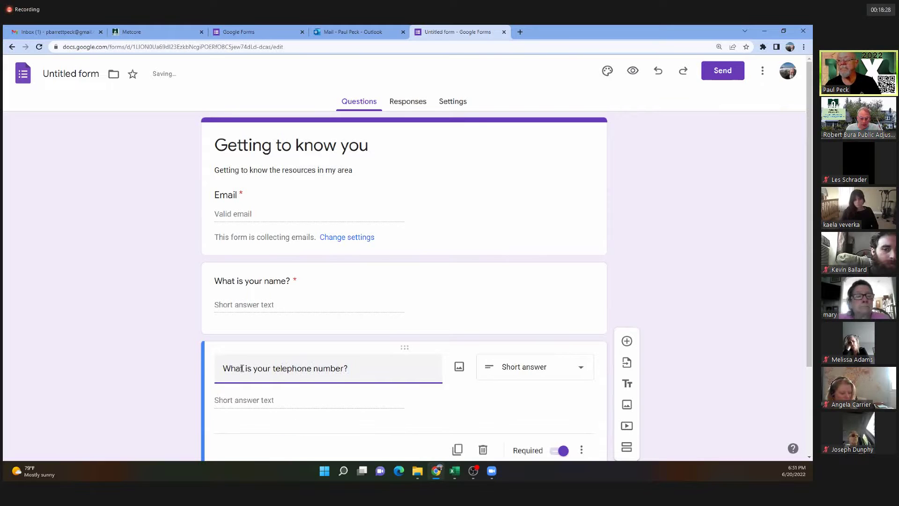
left_click(535, 371)
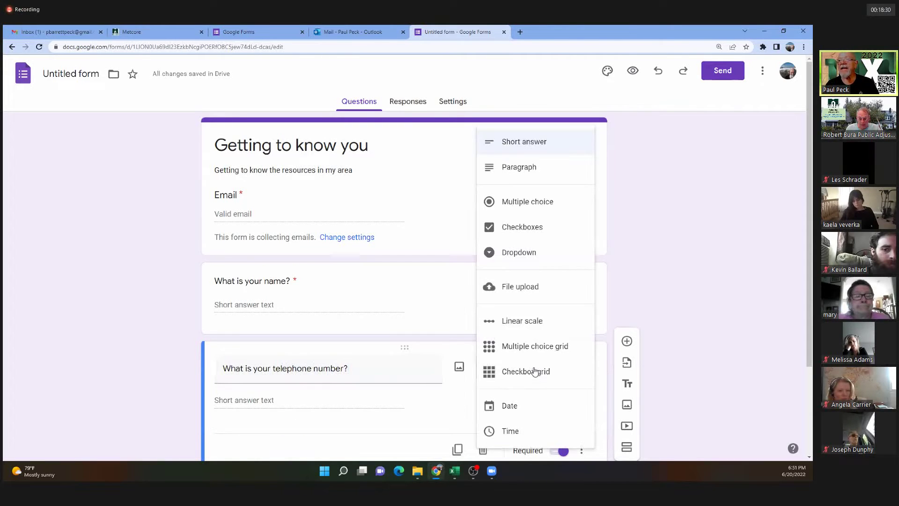
left_click(523, 145)
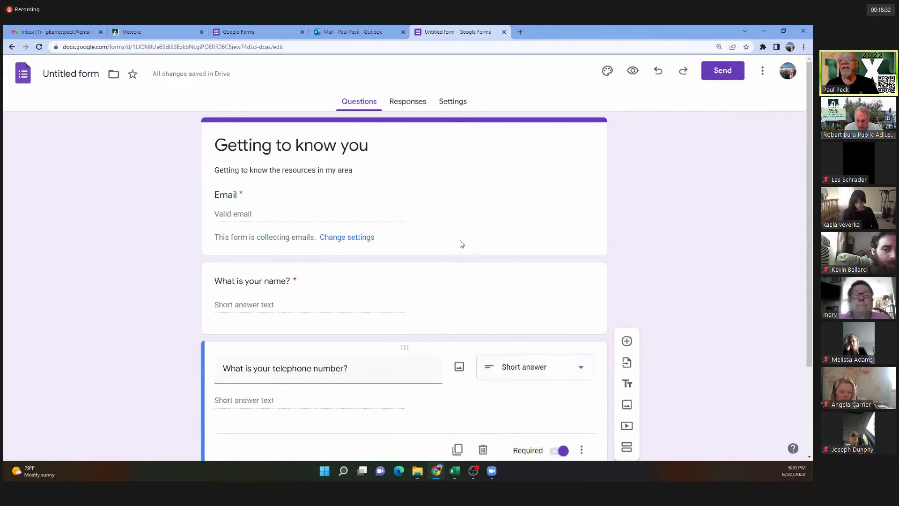
scroll(482, 263, "down", 3)
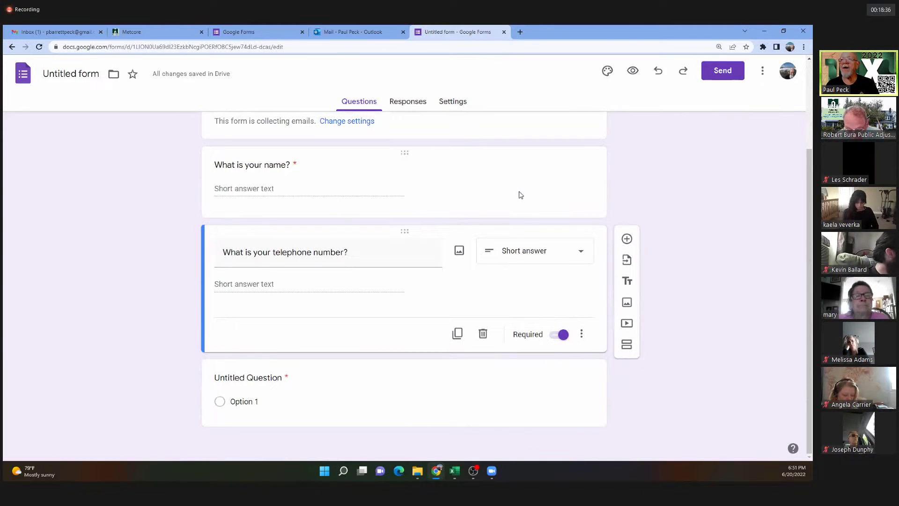
left_click(503, 183)
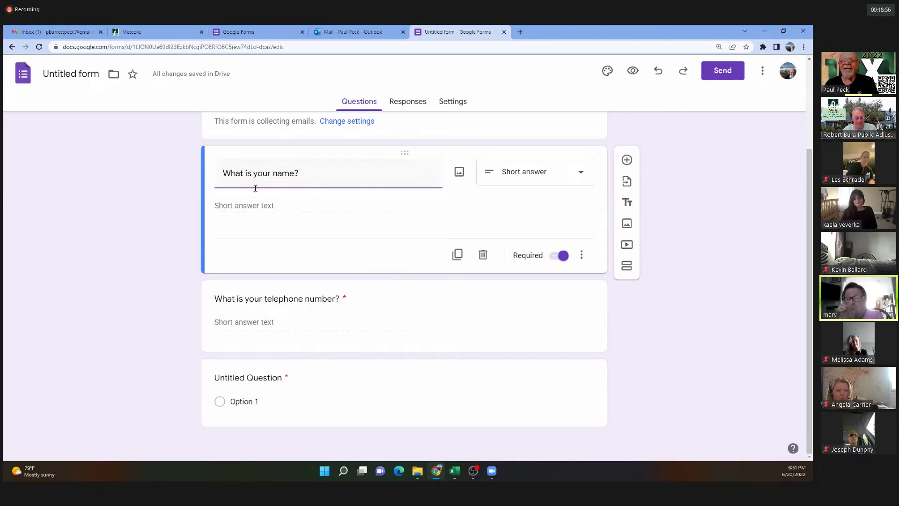
Add Number response validation to the telephone question, requiring a whole number.
left_click(448, 330)
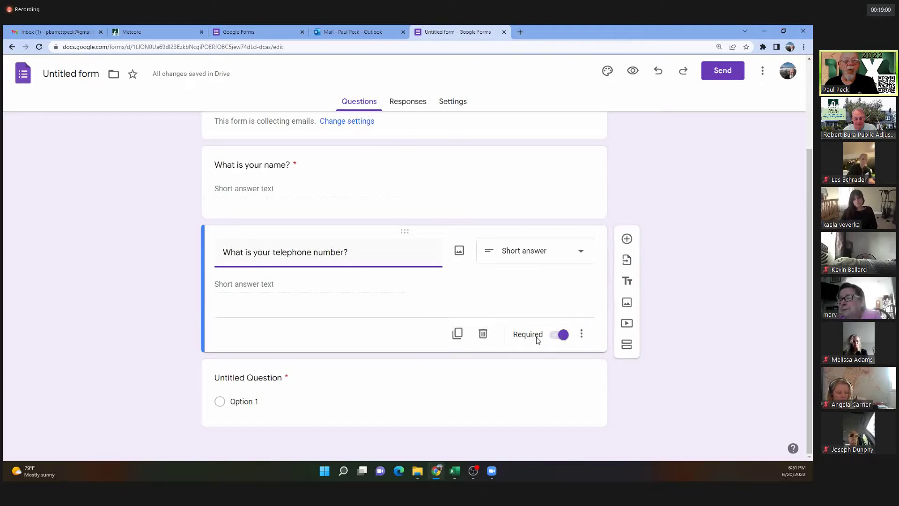
left_click(582, 335)
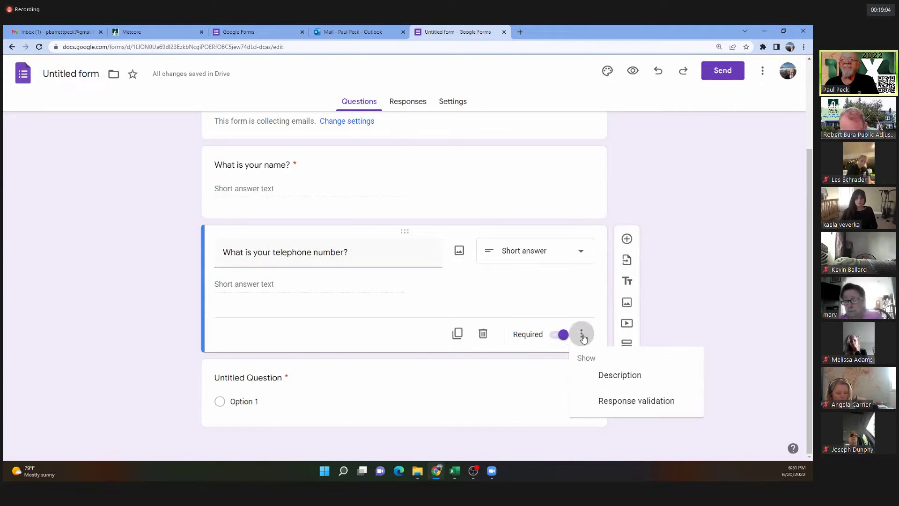
left_click(603, 398)
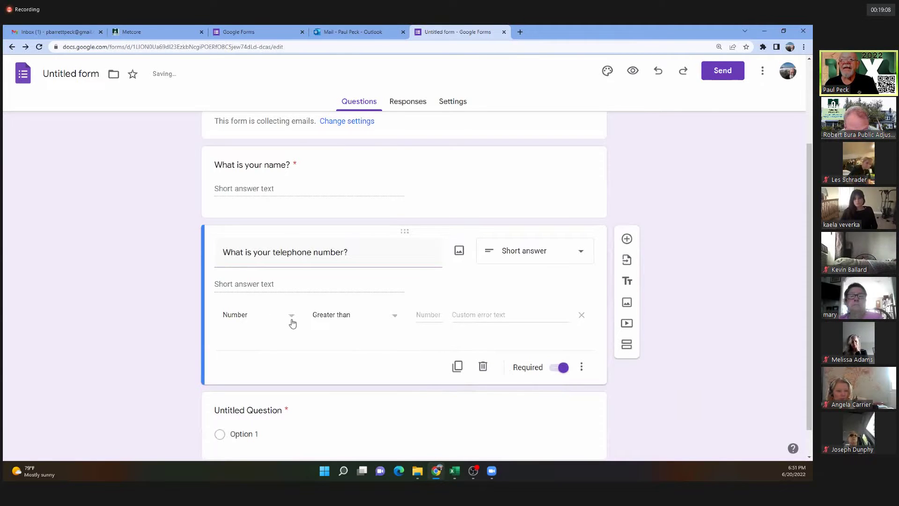
left_click(396, 320)
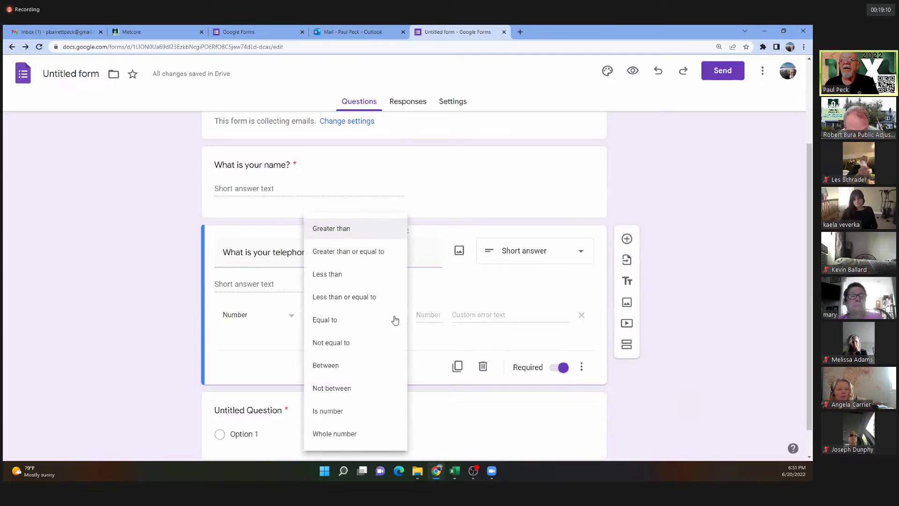
left_click(335, 435)
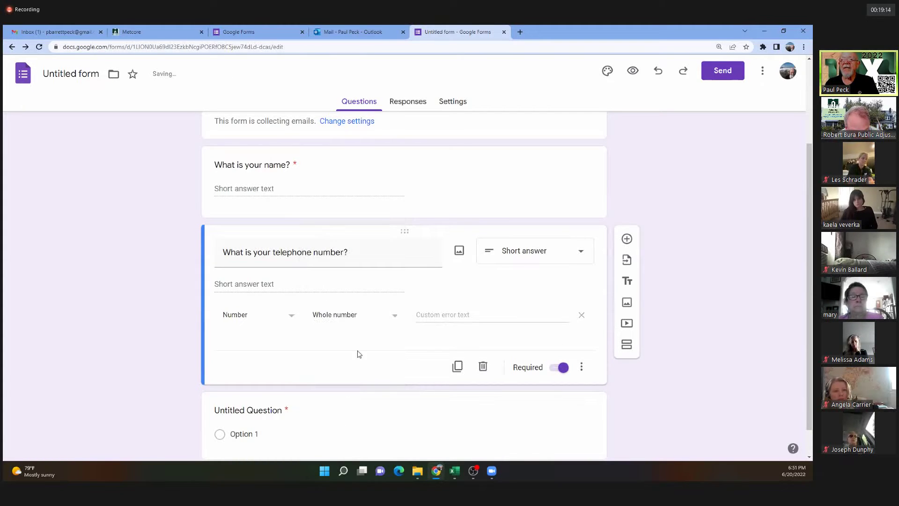
left_click(396, 317)
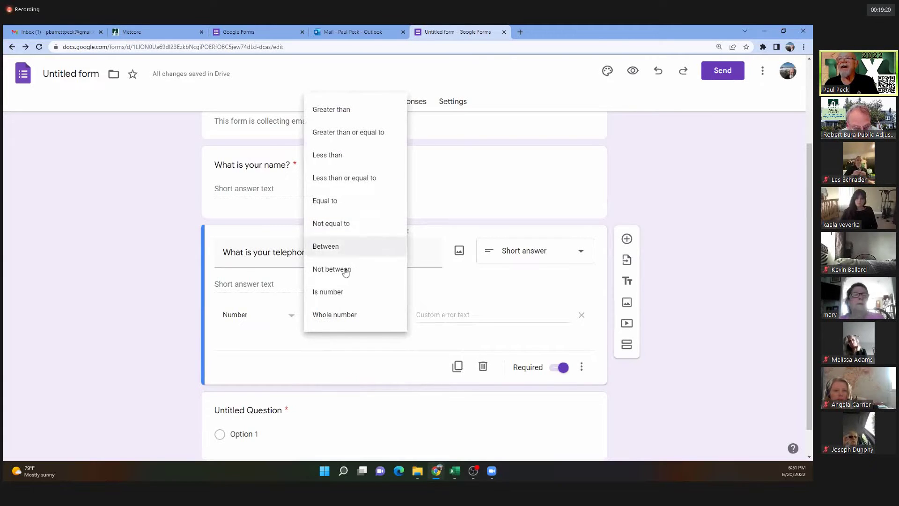
left_click(334, 314)
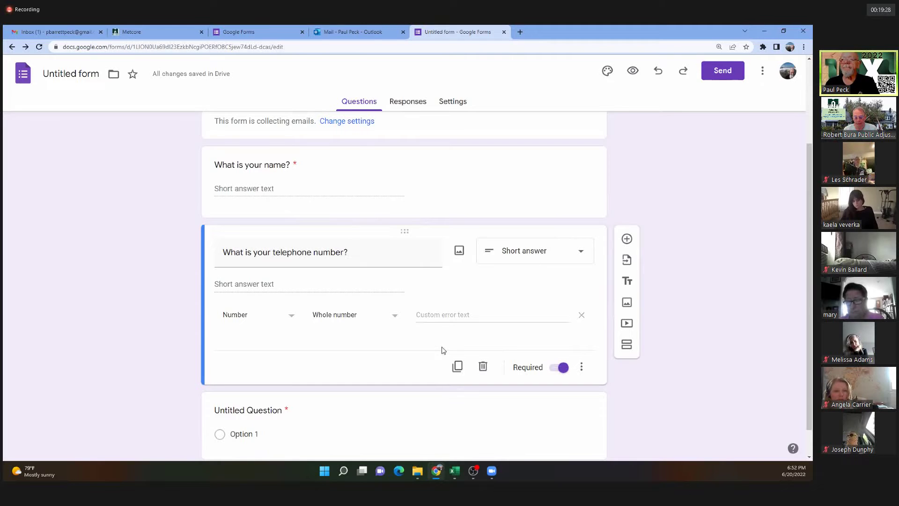
Add the short-answer question 'If you have a problem with plumbing, who do you call?'.
left_click(627, 238)
scroll(625, 237, "up", 3)
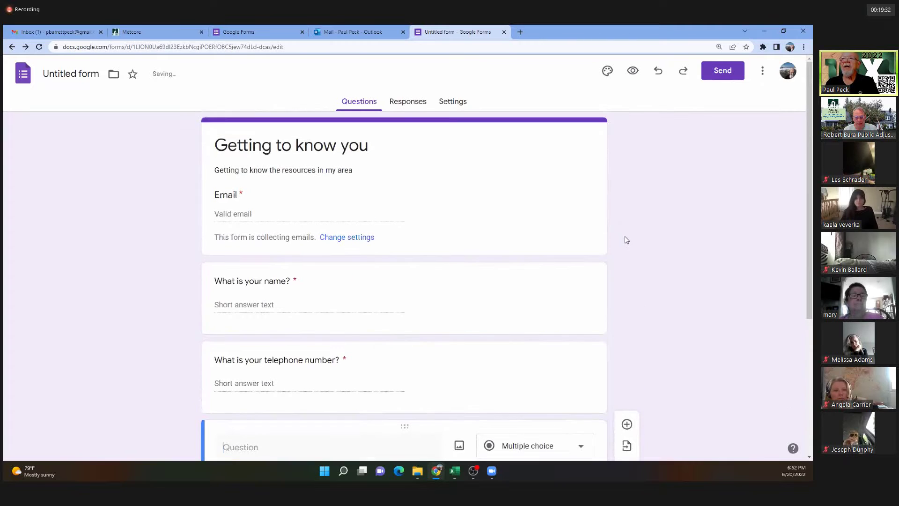
scroll(327, 187, "down", 5)
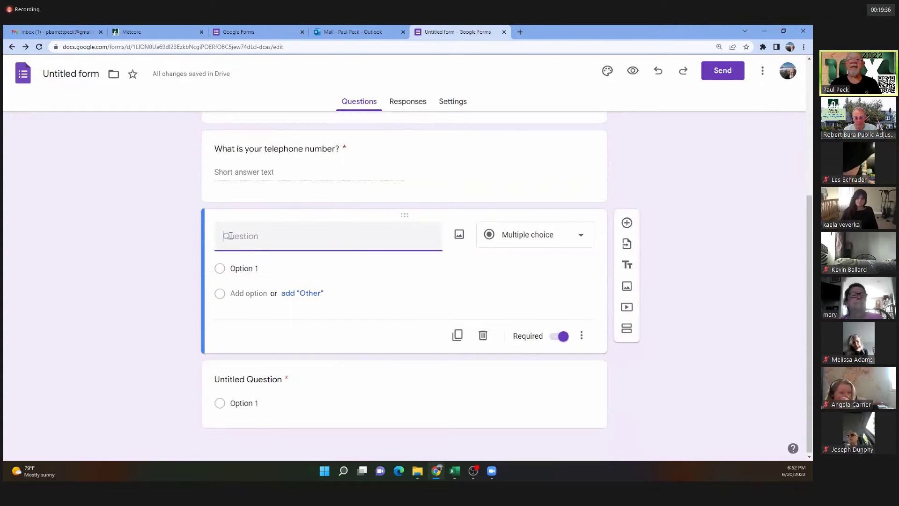
type("I")
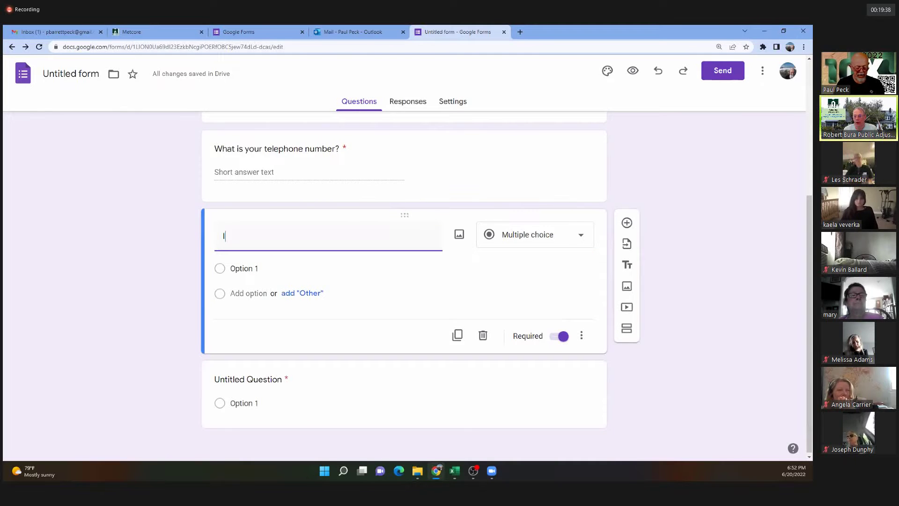
type("f you hav")
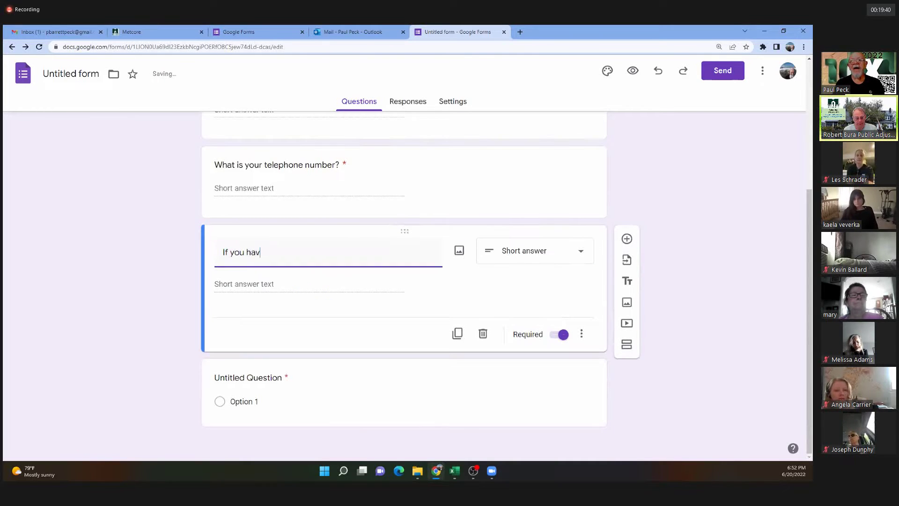
type("e a proble")
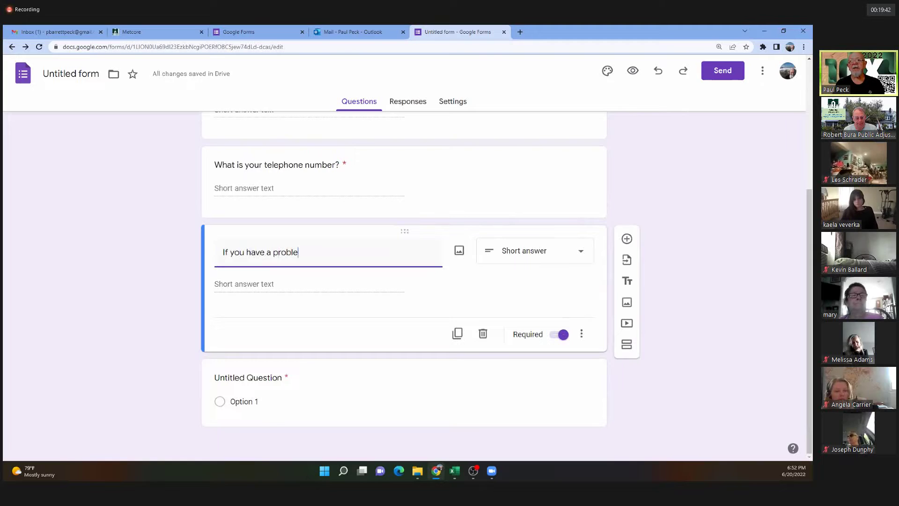
type("m with plumbing")
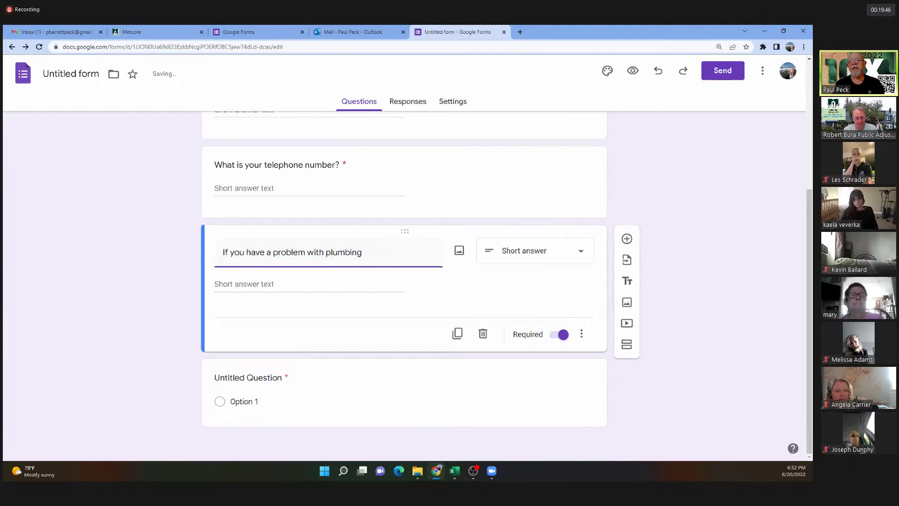
type(", how")
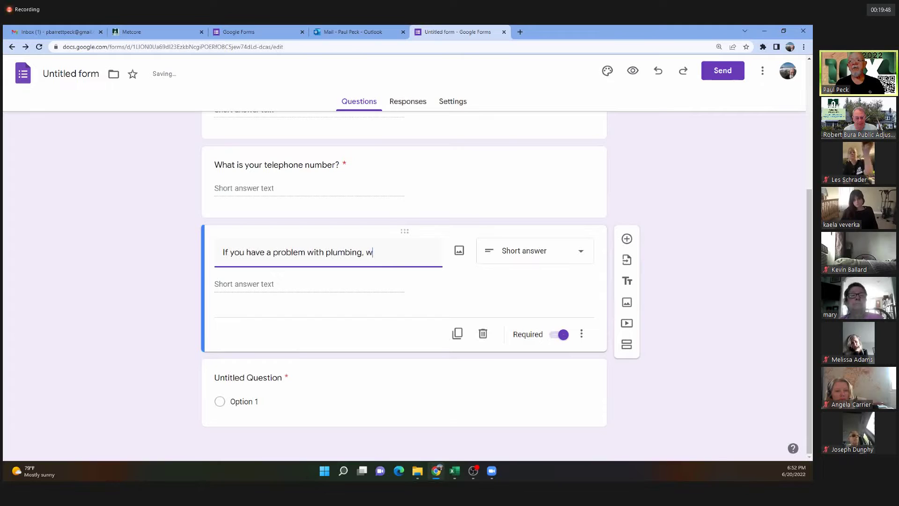
type("ho do you call?")
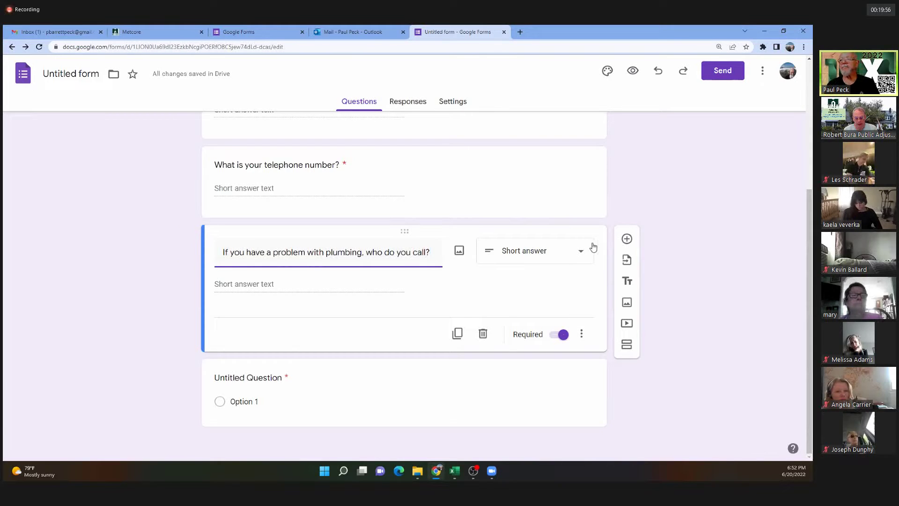
left_click(626, 240)
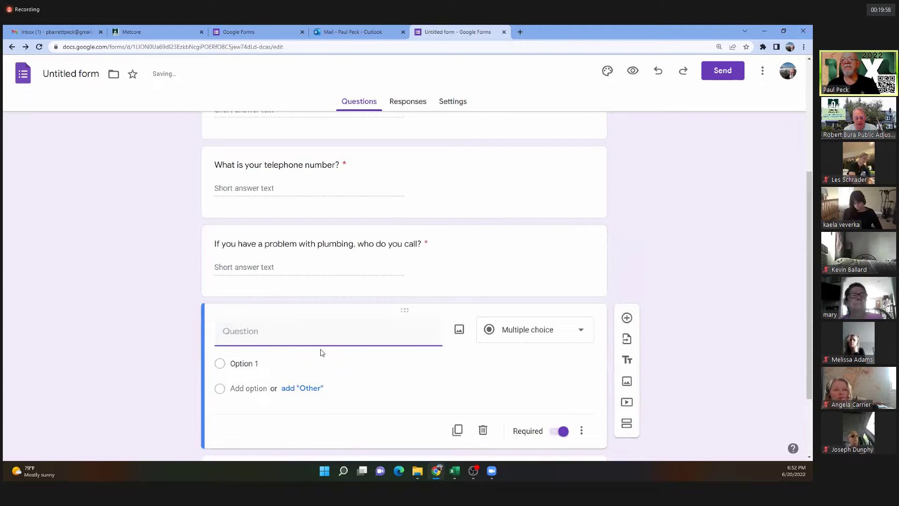
Title the new multiple-choice question 'If you want to go out to dinner, where would you go?'.
type("If yo")
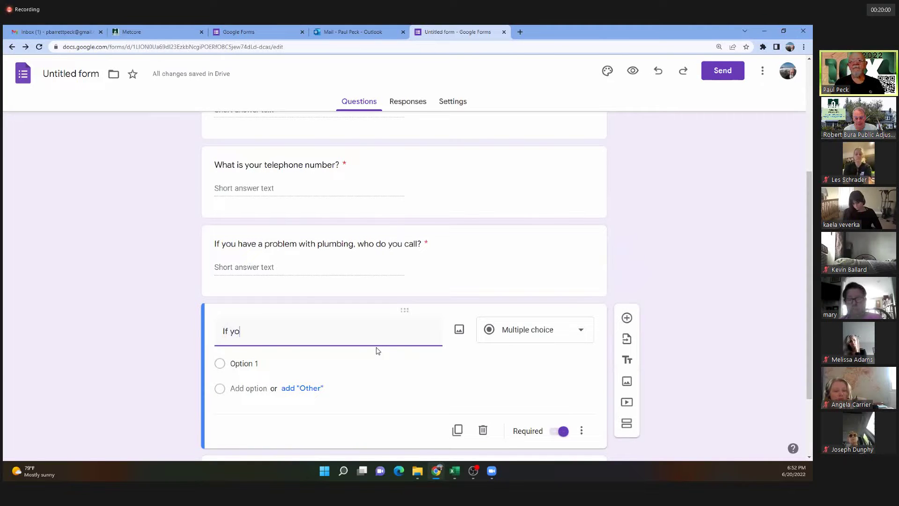
type("u want to ")
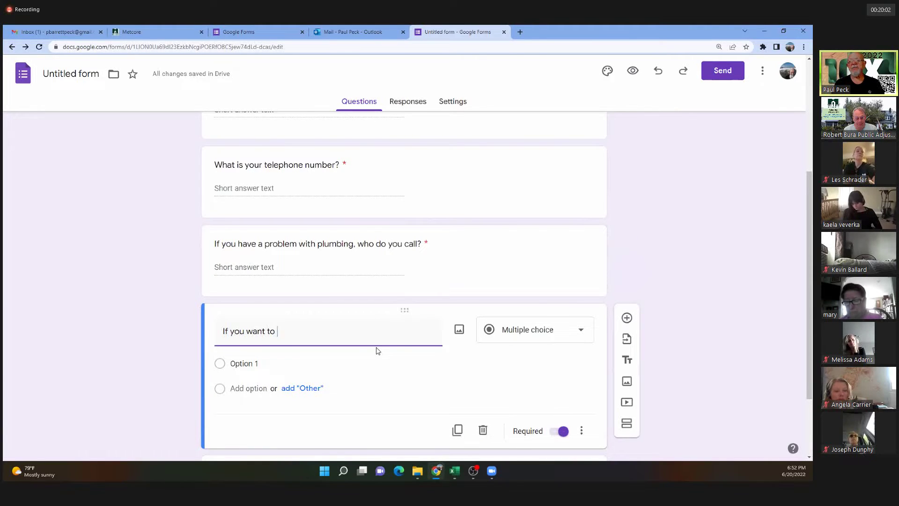
type("go")
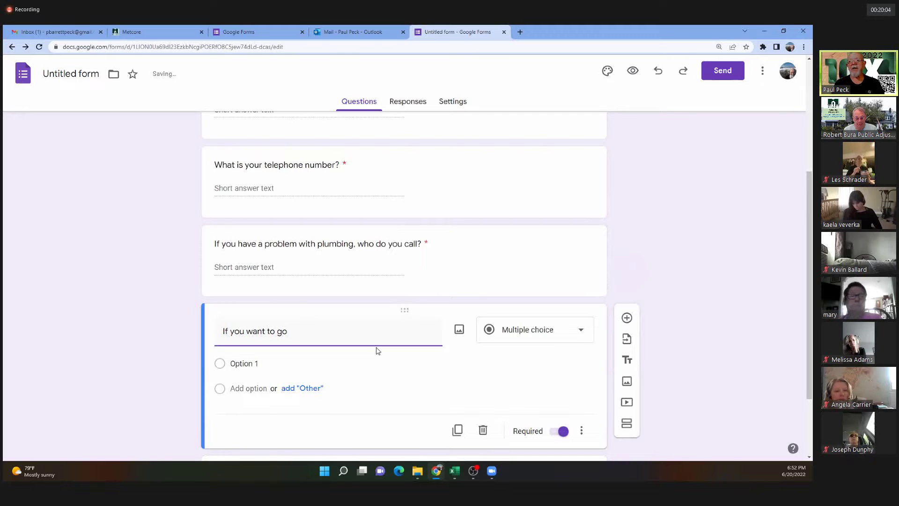
type(" to out to dinner")
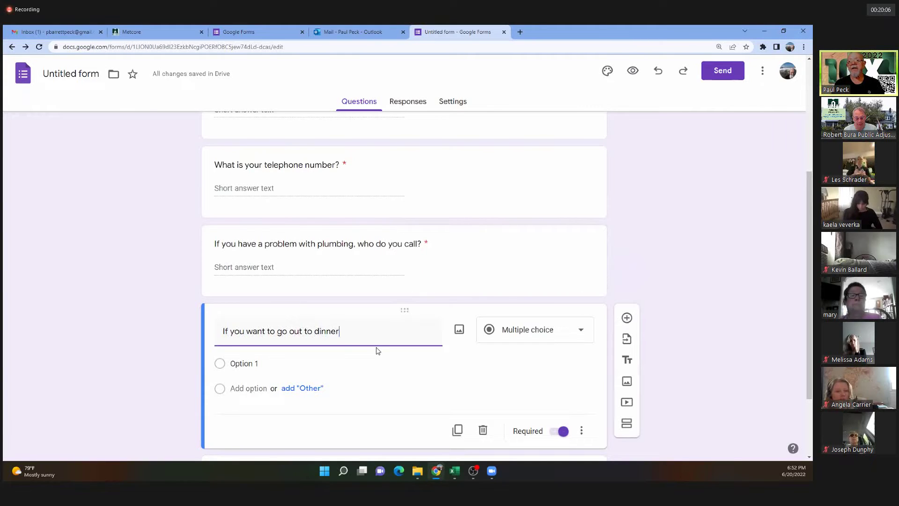
type(", where")
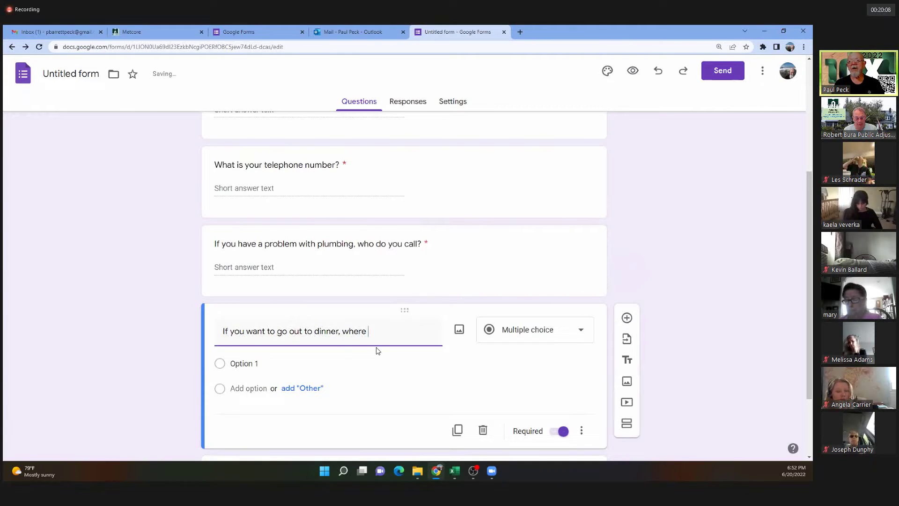
type(" y")
key("BackSpace")
type("would")
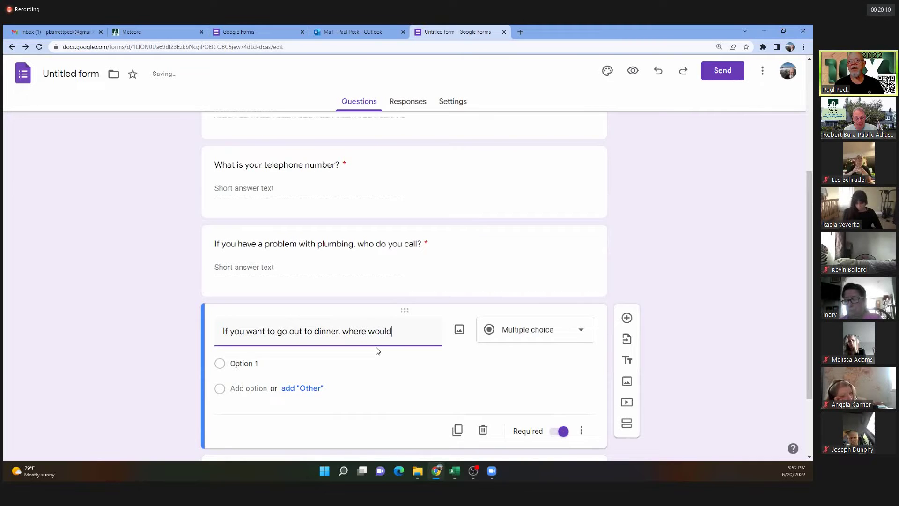
type(" you go?")
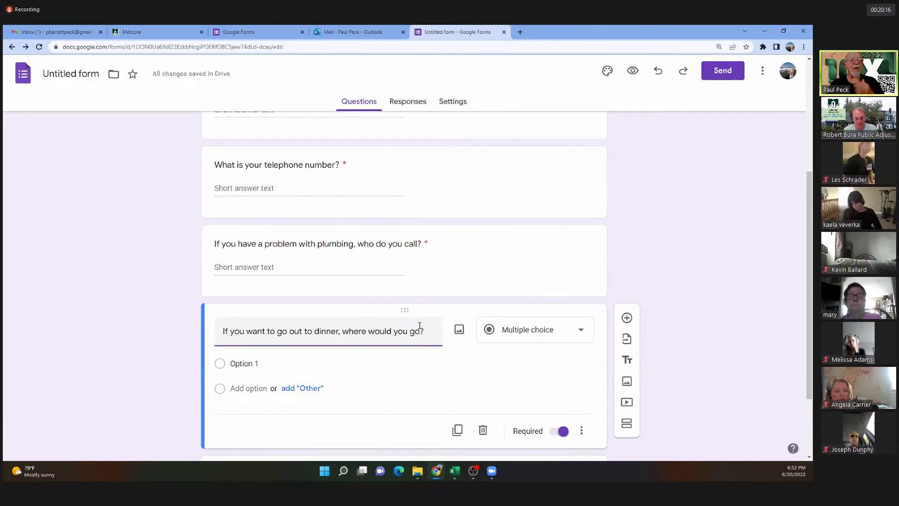
scroll(420, 325, "down", 2)
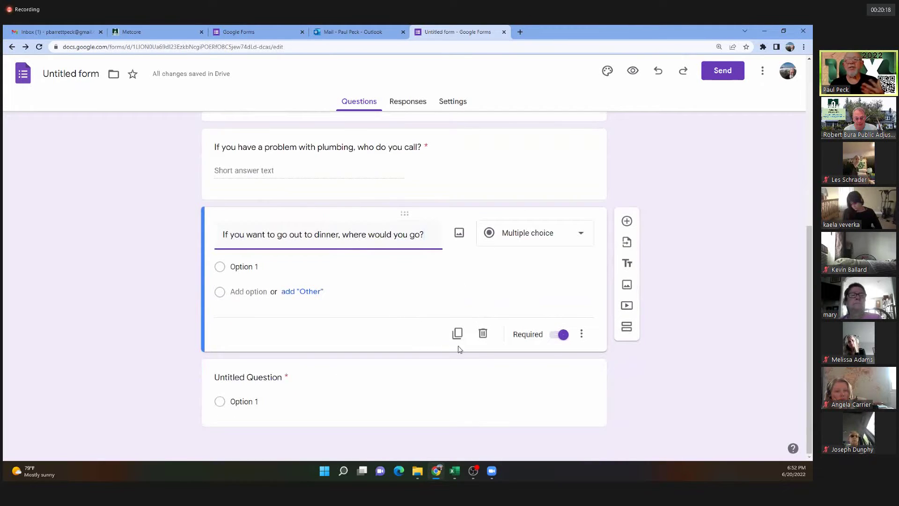
Add the questions 'Do you know a preferred realtor?' and 'Do you own a home?' after the dinner question.
left_click(628, 227)
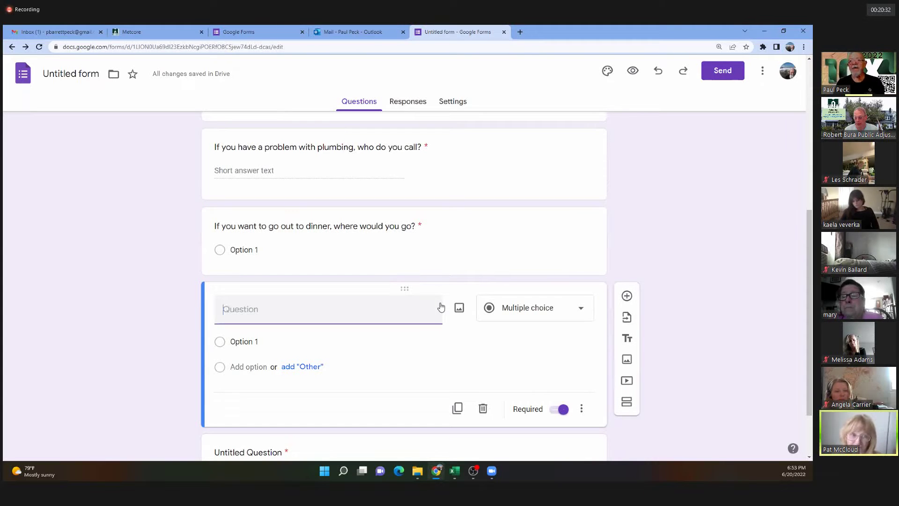
type("Do ")
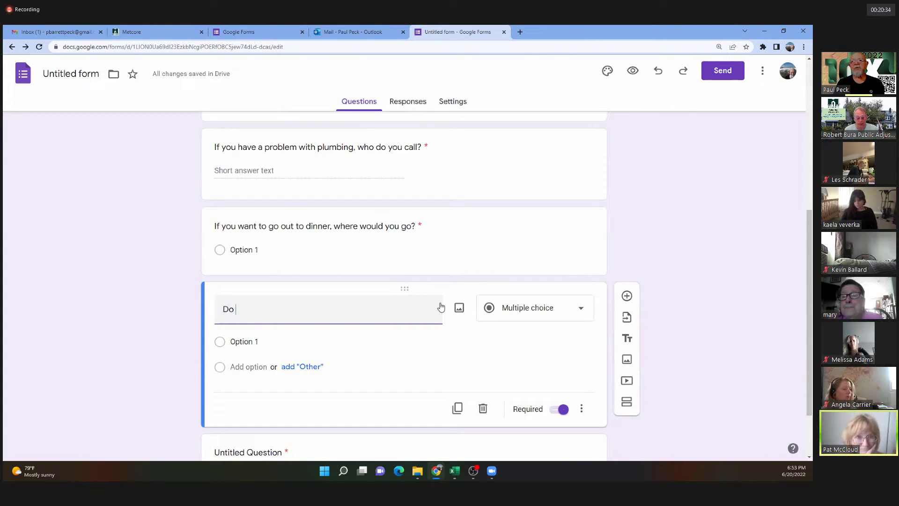
type("you know a p")
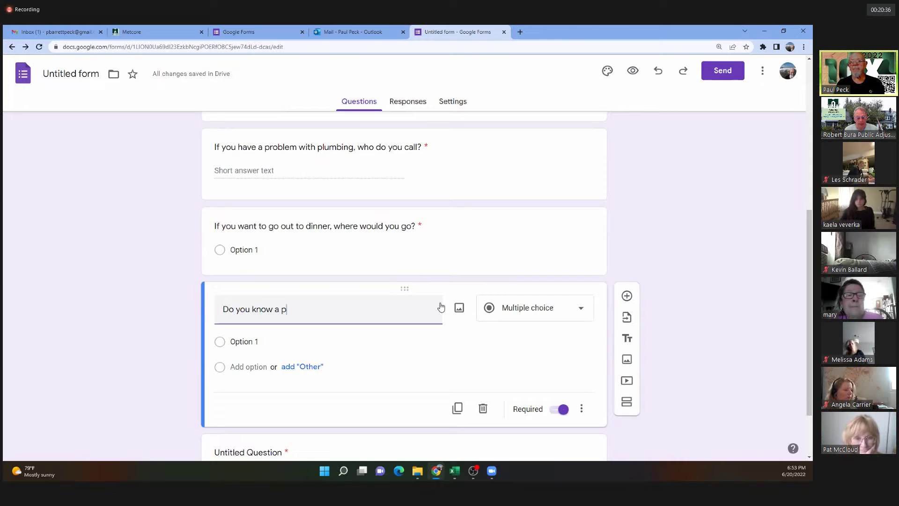
type("referred ")
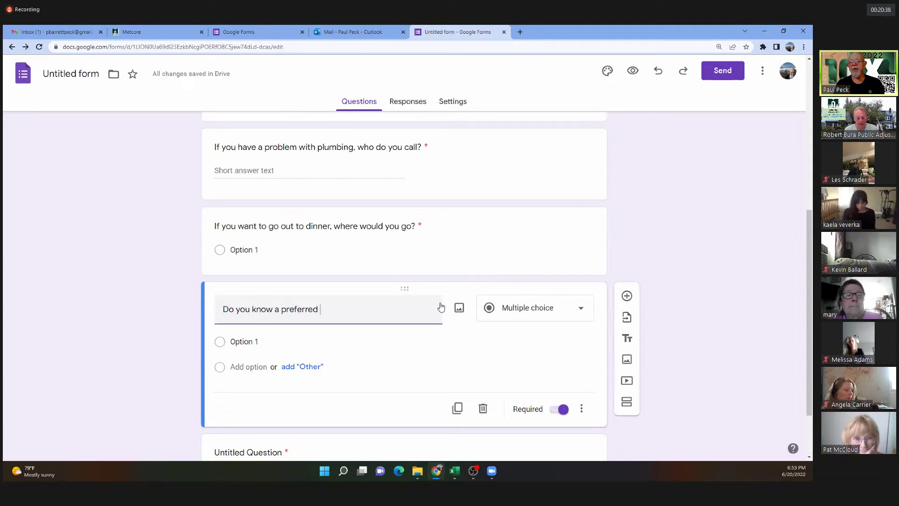
type("realtor?")
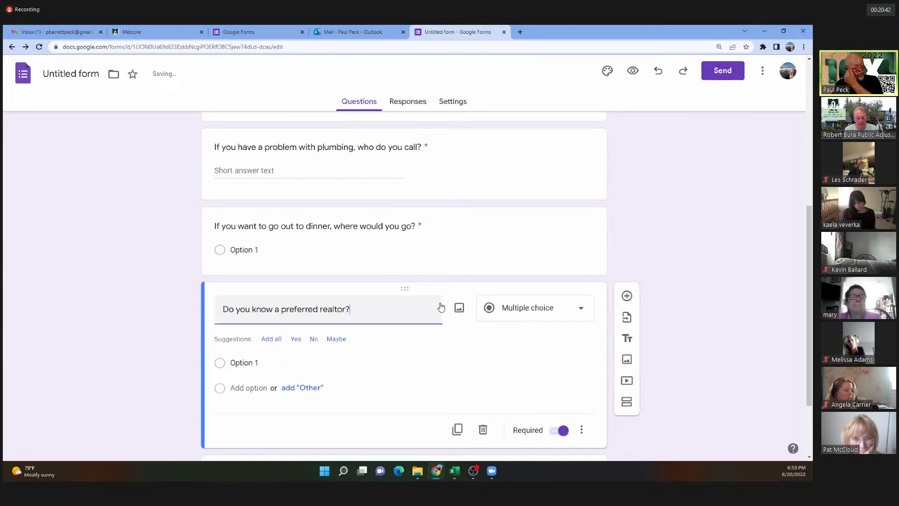
scroll(457, 365, "down", 2)
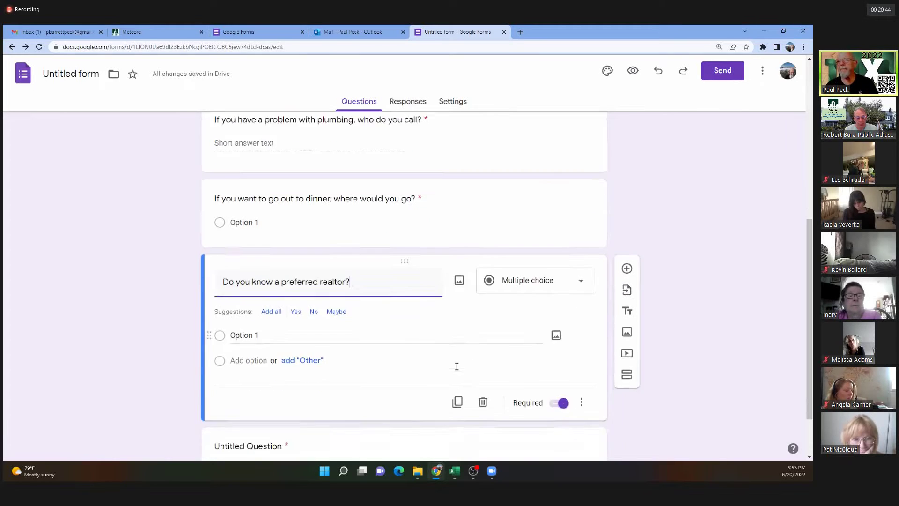
left_click(627, 212)
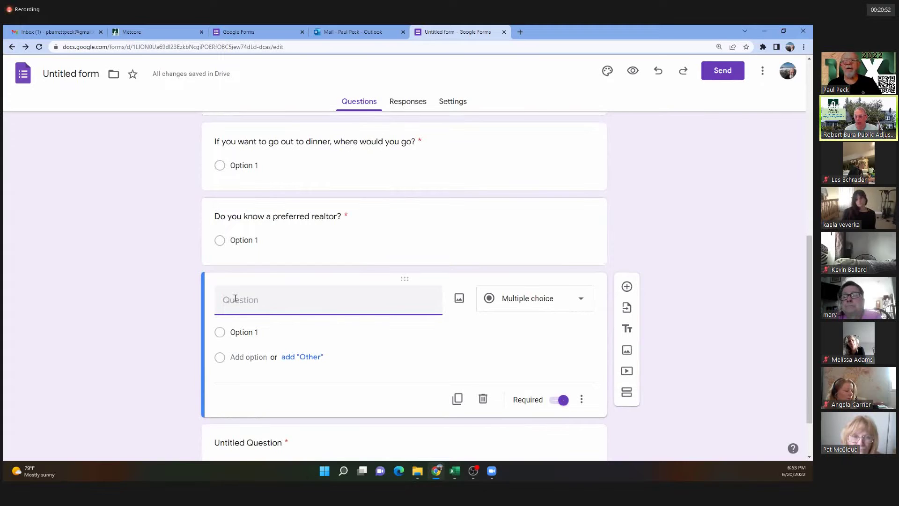
type("D")
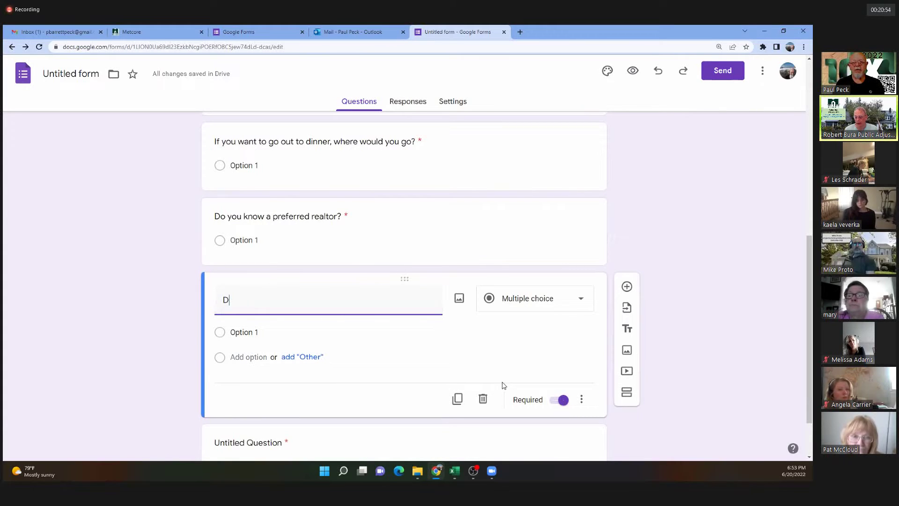
type("o you own ")
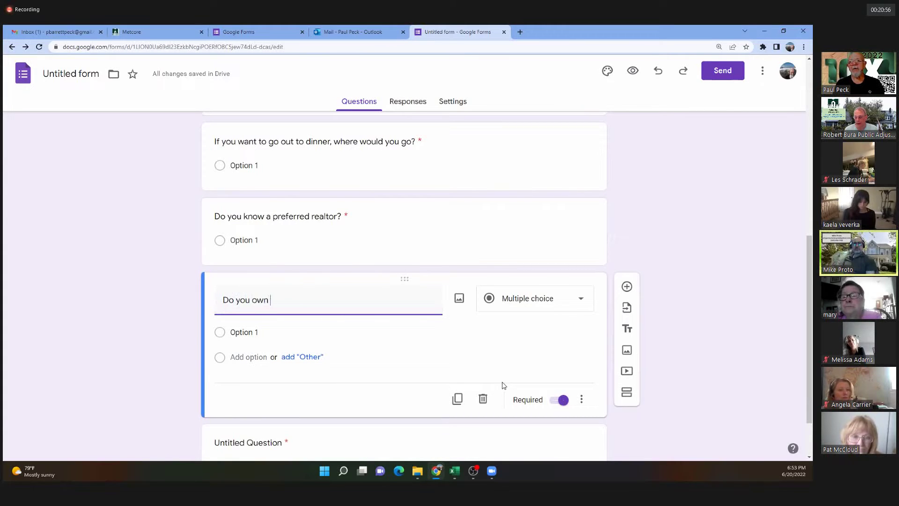
type("a home?")
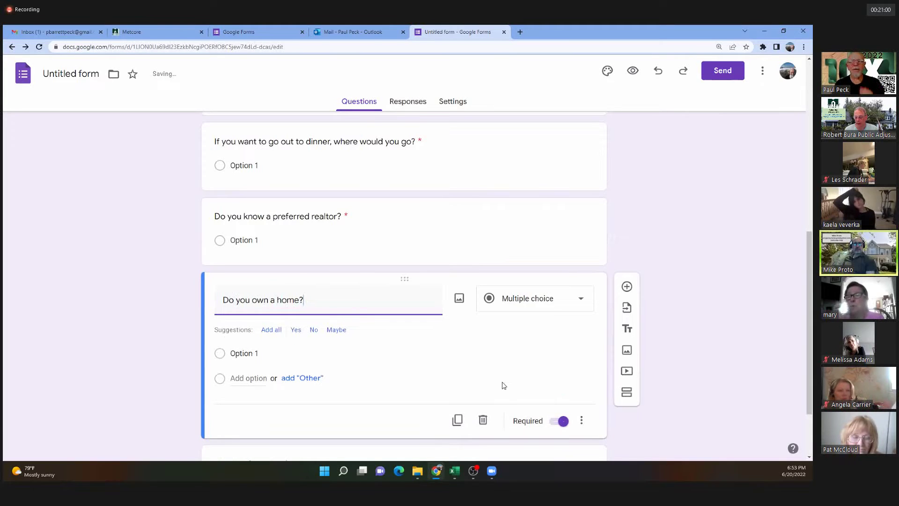
Keep the realtor question multiple choice with the answer options Yes and No.
left_click(358, 217)
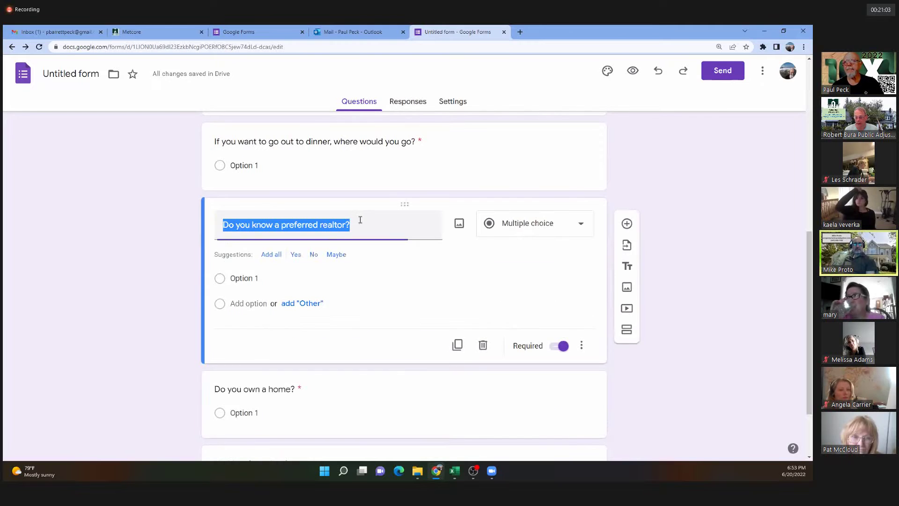
left_click(581, 224)
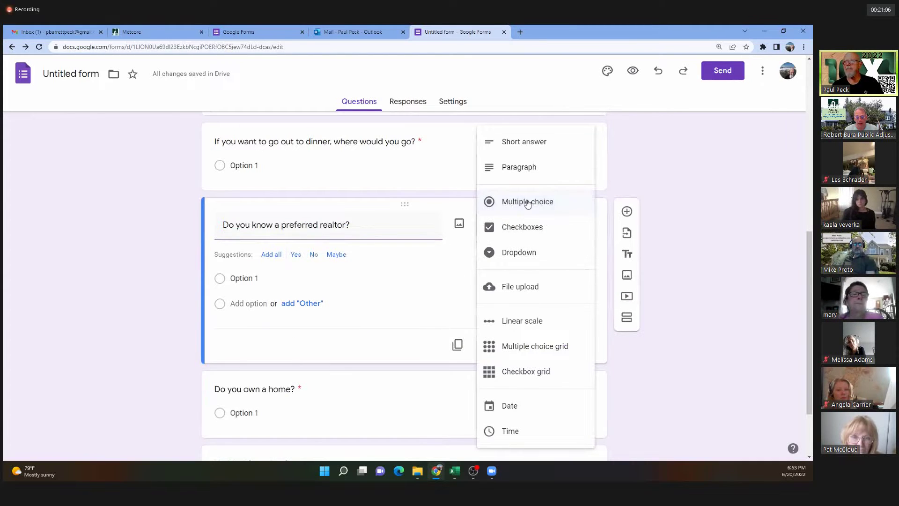
left_click(526, 202)
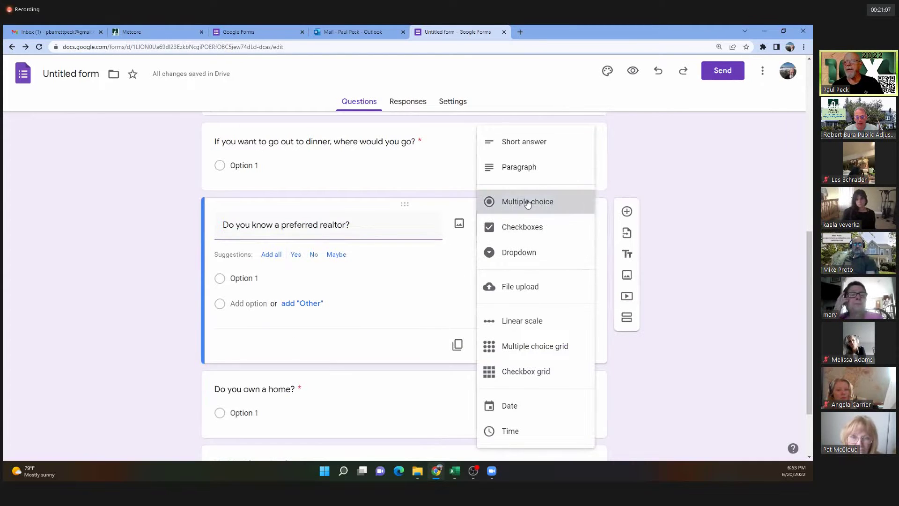
left_click(244, 278)
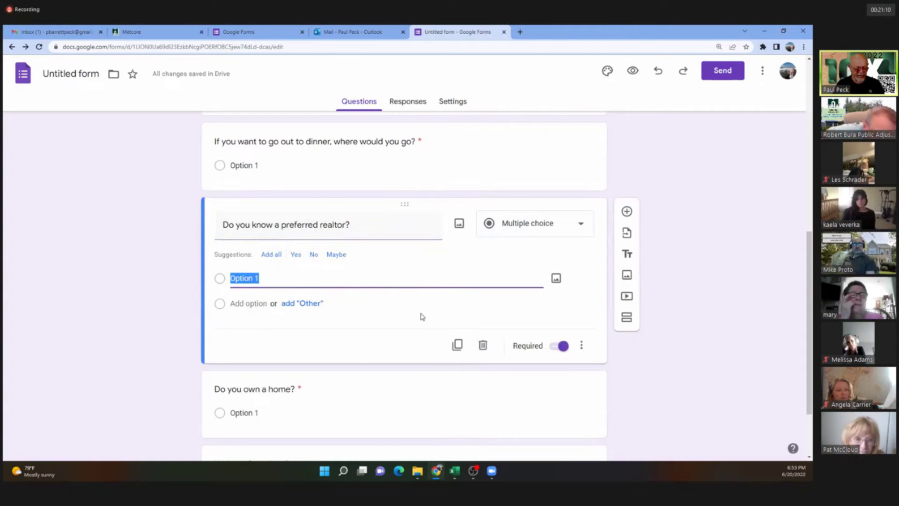
type("Yes")
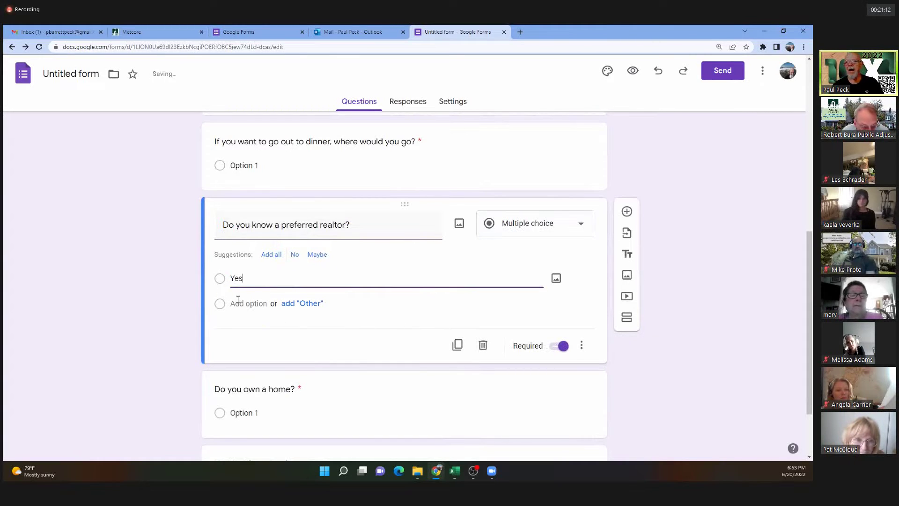
left_click(237, 302)
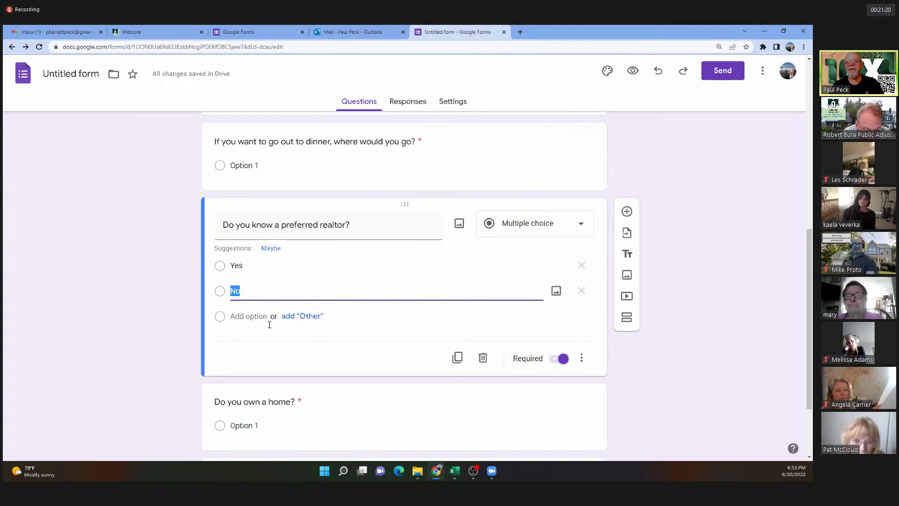
left_click(248, 316)
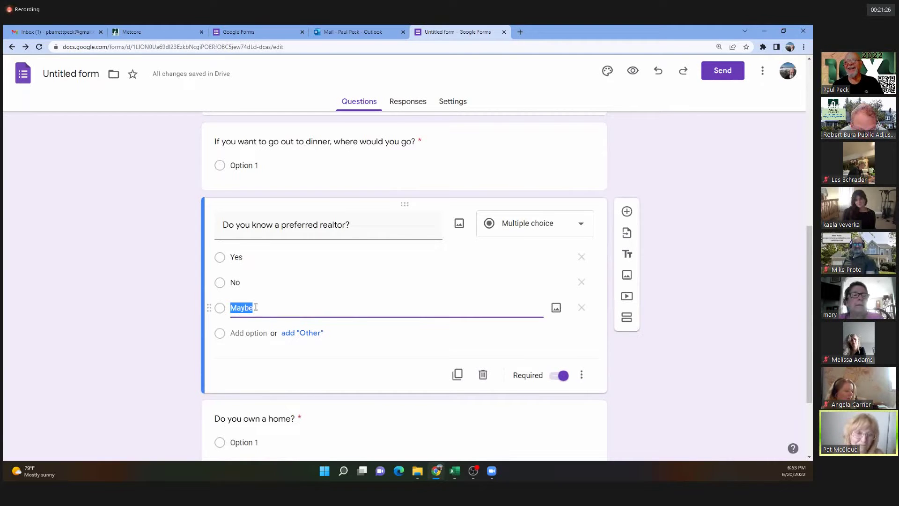
key("BackSpace")
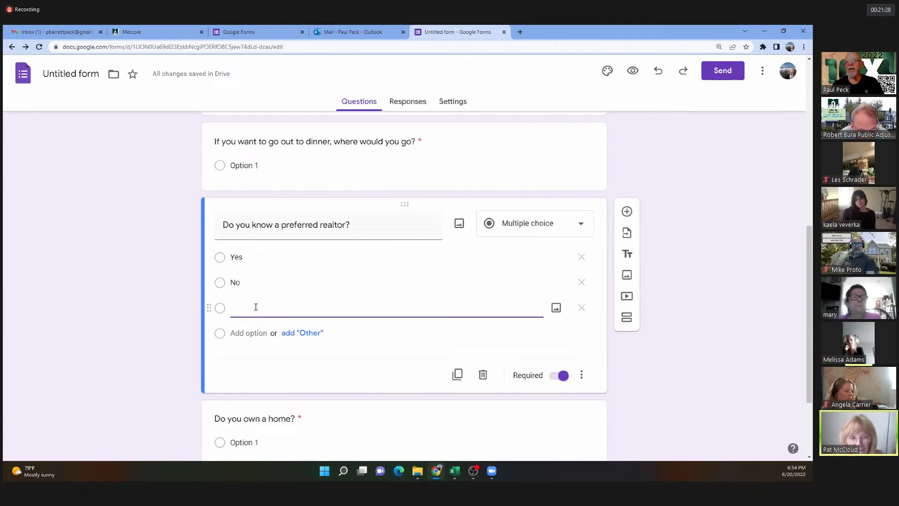
key("BackSpace")
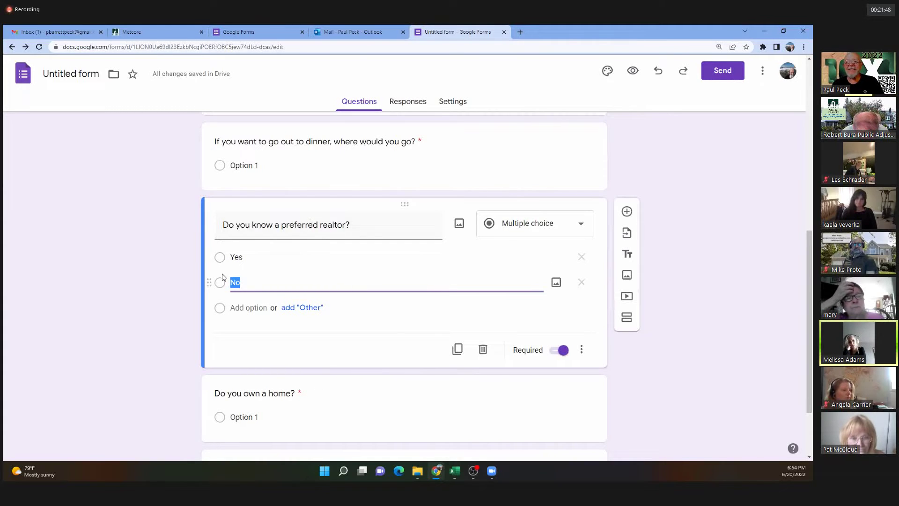
left_click(300, 395)
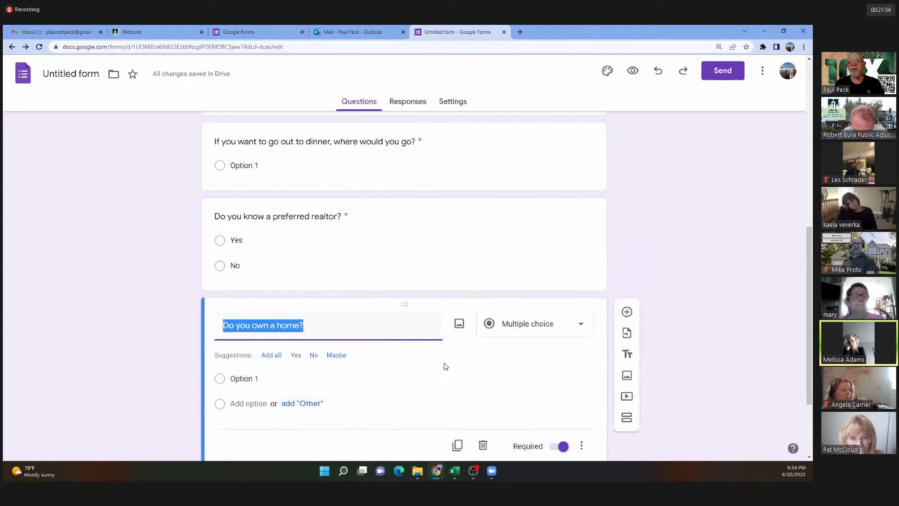
Retitle the home question 'Who would you recommend for realty transactions?' as a short-answer question.
type("Whj")
key("BackSpace")
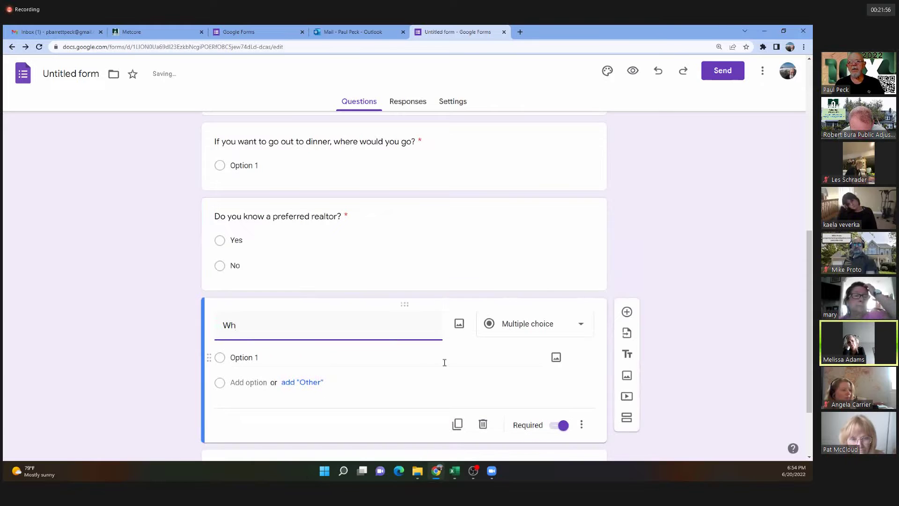
type("o would you re")
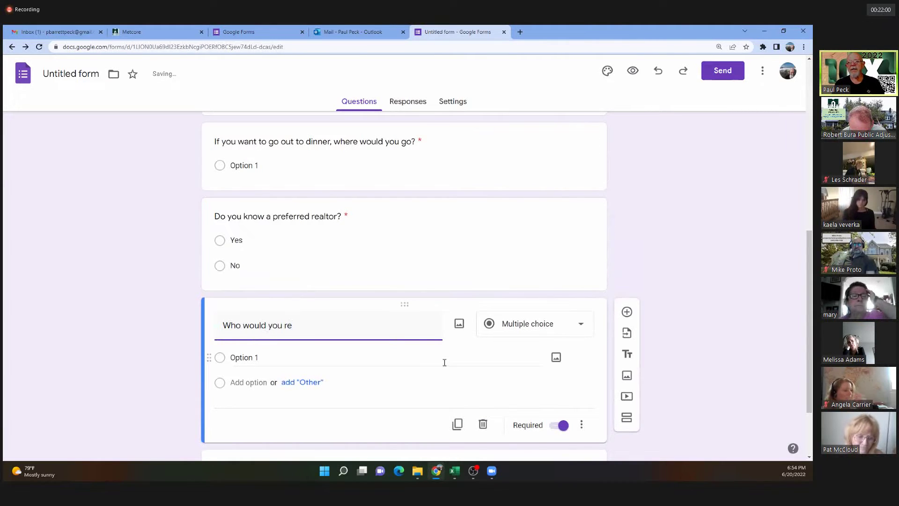
type("commend for r")
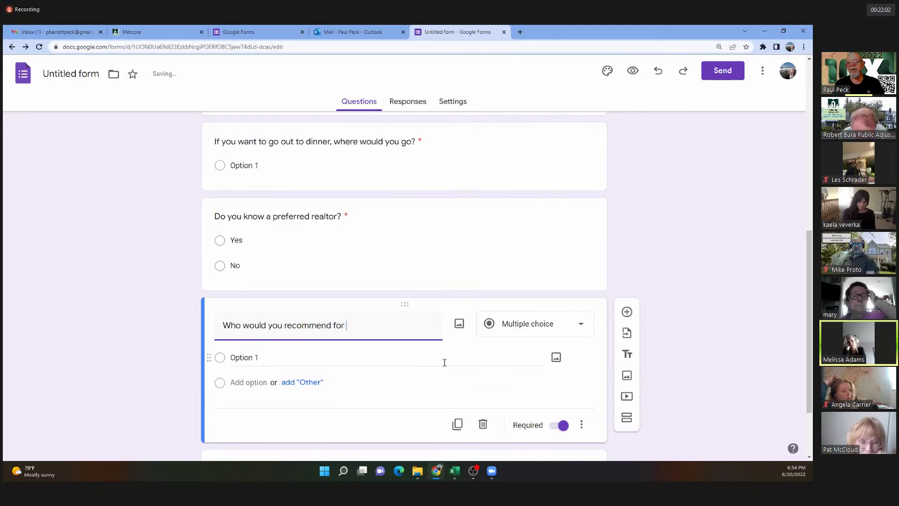
type("realty")
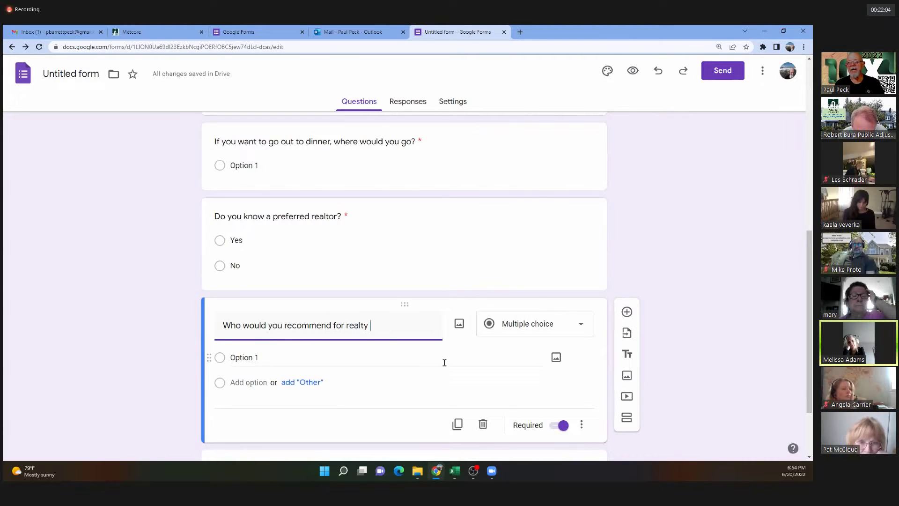
type(" transa")
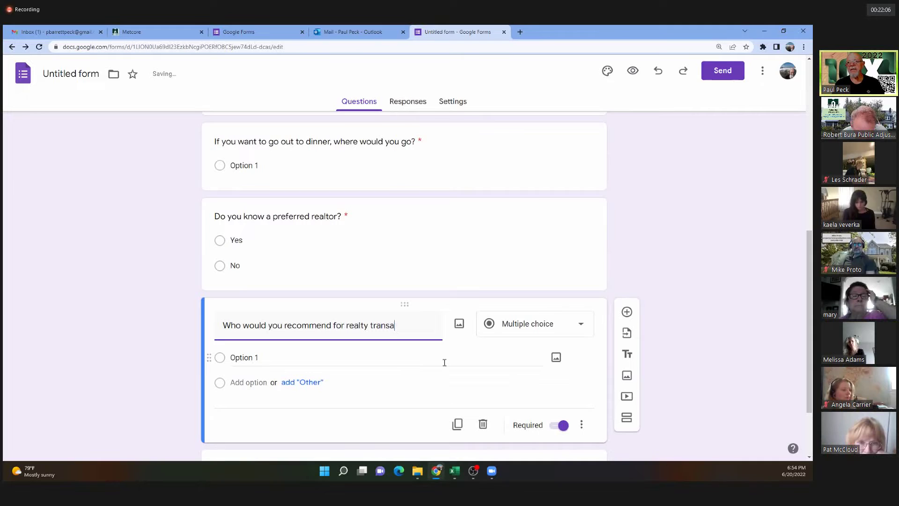
type("ctions?")
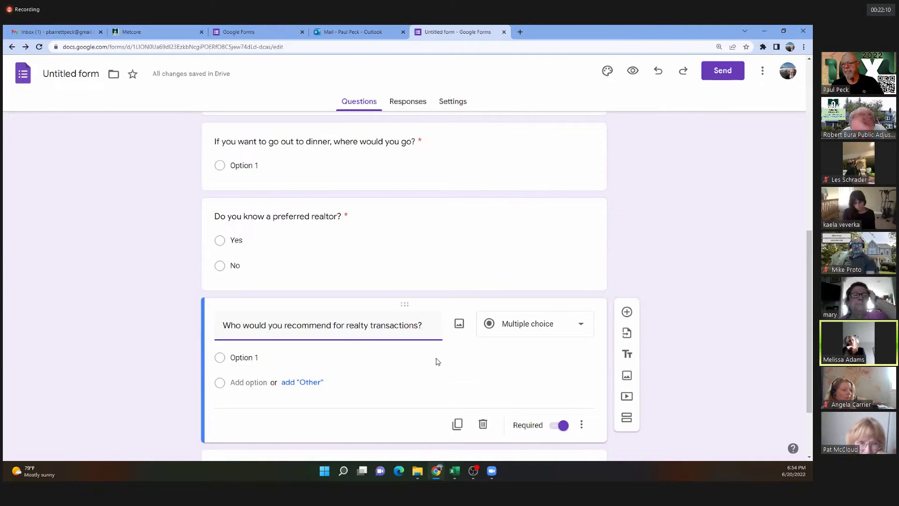
left_click(529, 330)
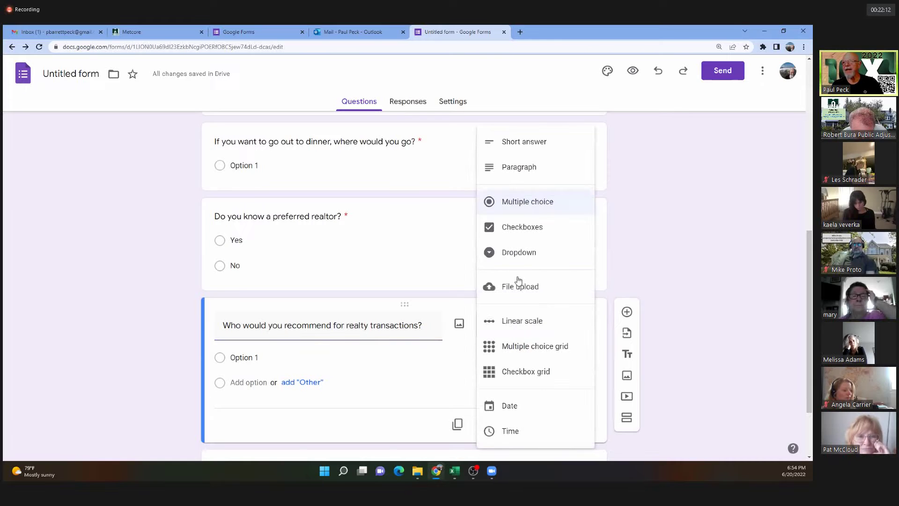
left_click(517, 146)
scroll(355, 386, "down", 2)
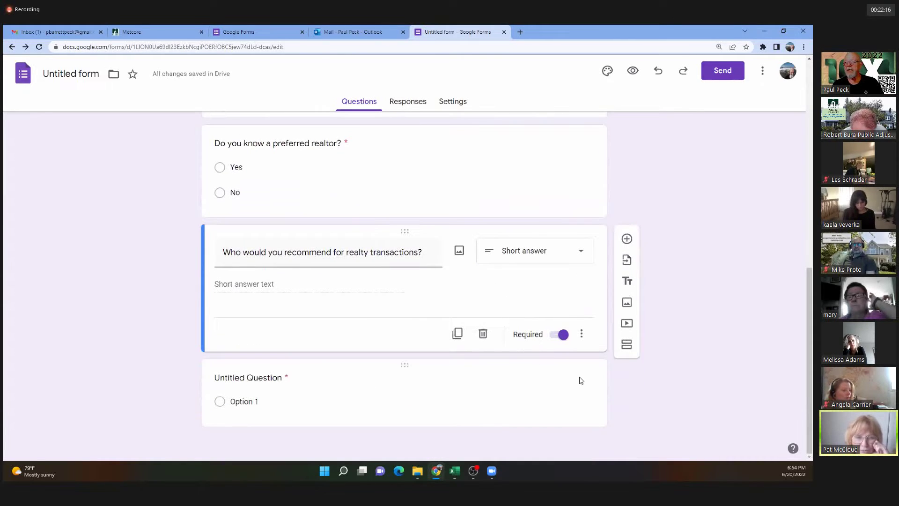
Title the untitled question 'Who would you recommend for roofing problems?' and make it Short answer.
left_click(543, 380)
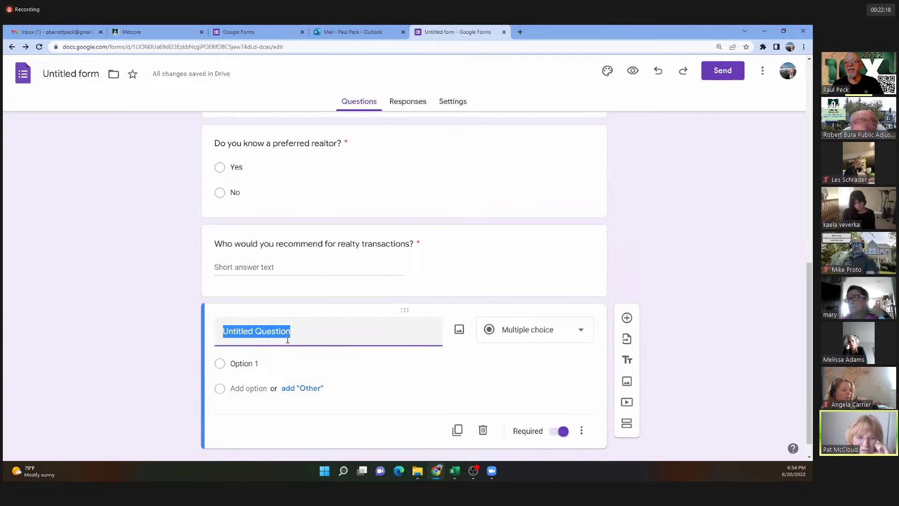
type("W")
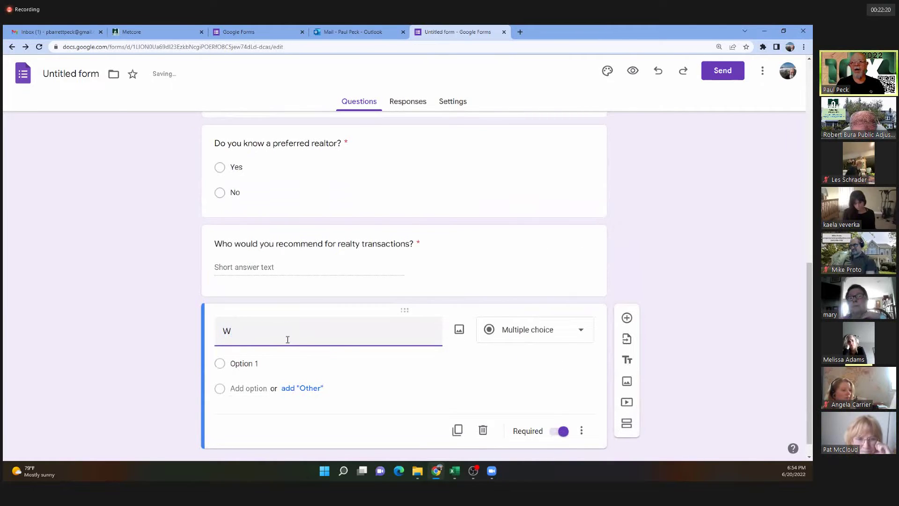
type("ho wou")
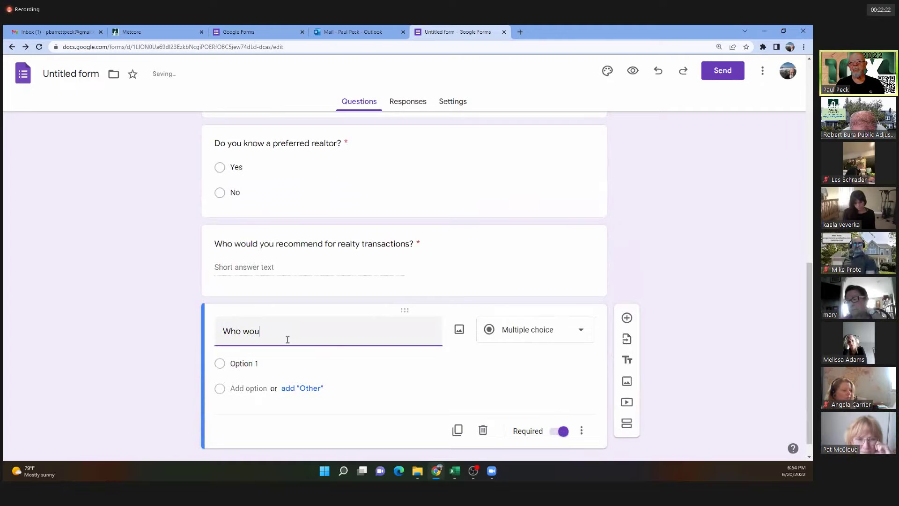
type("ld you reco")
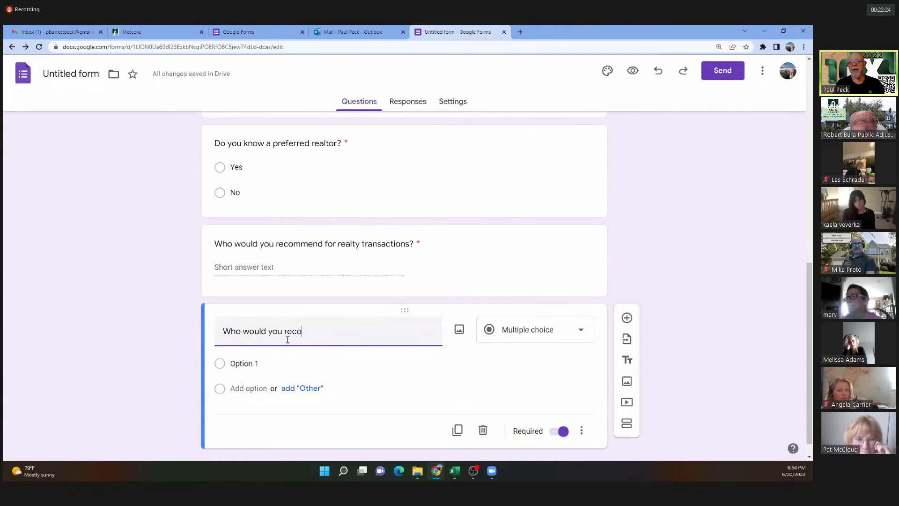
type("mmend for ro")
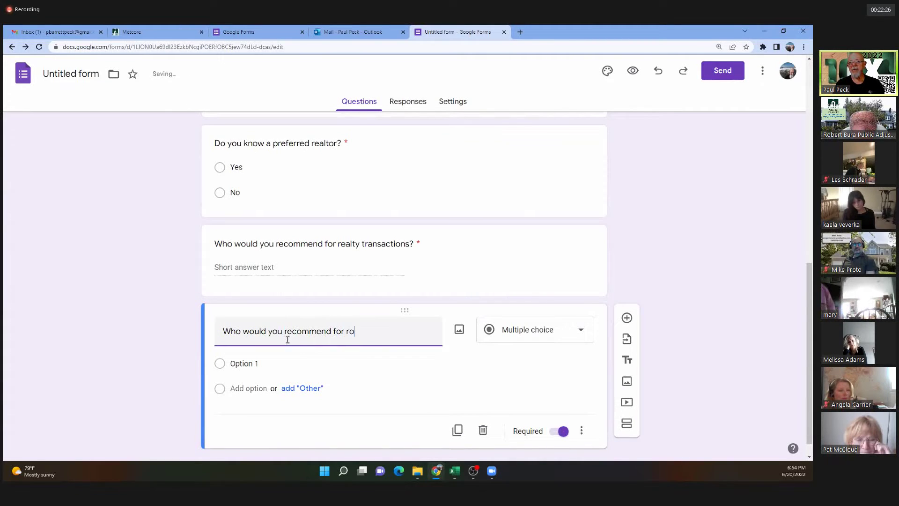
type("ofing proble")
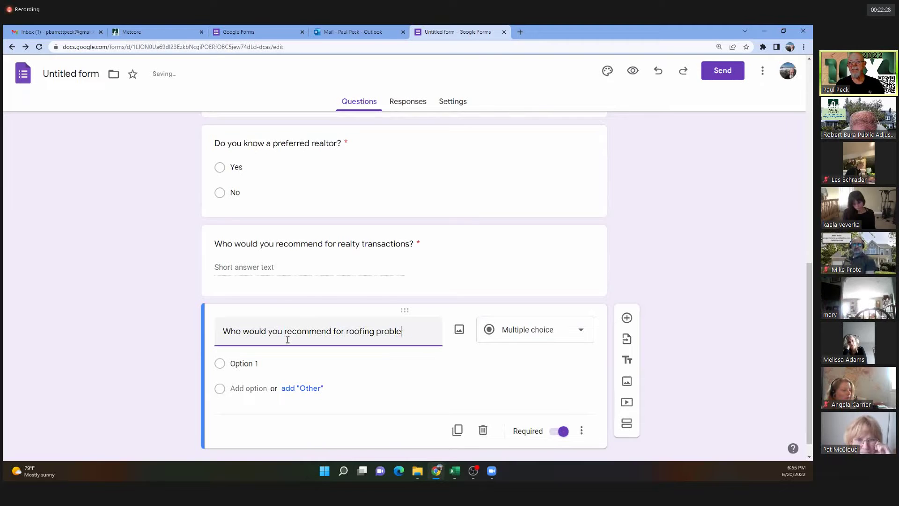
type("ms")
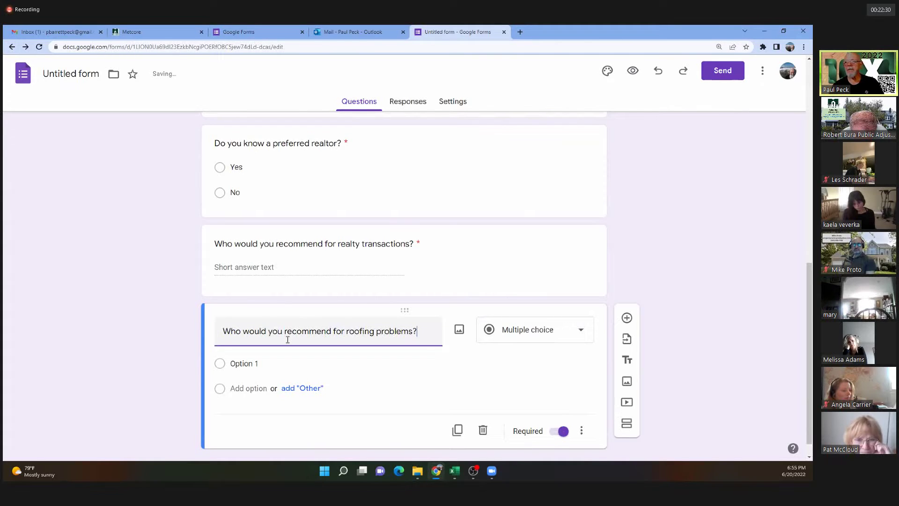
left_click(536, 340)
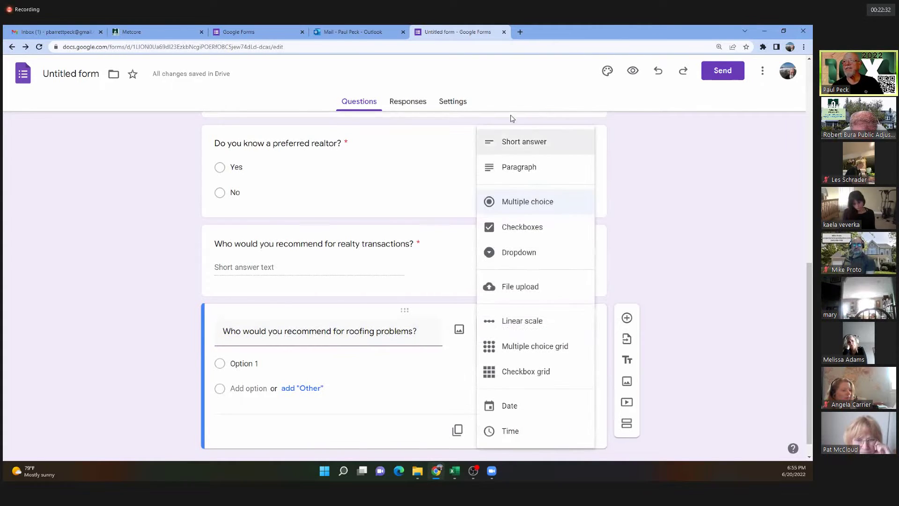
left_click(527, 143)
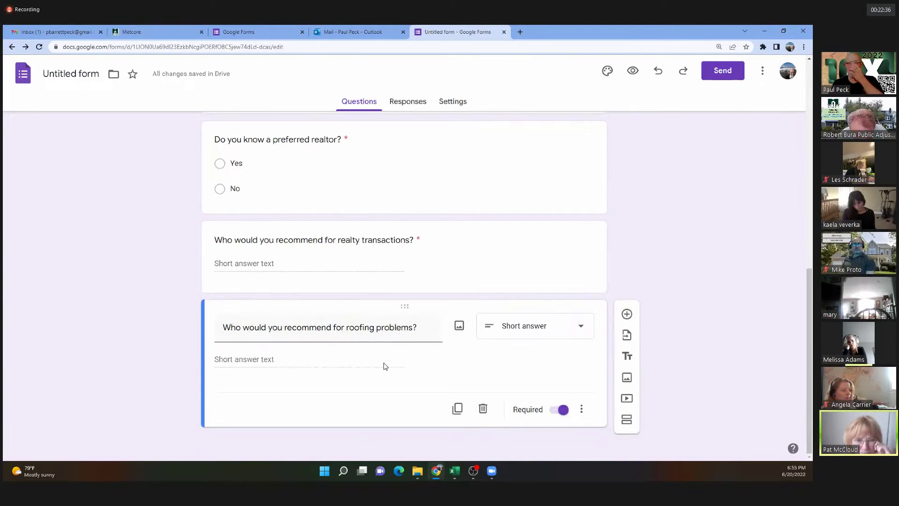
Add a new question below the roofing question titled 'Have you ever had a claim?'.
left_click(627, 314)
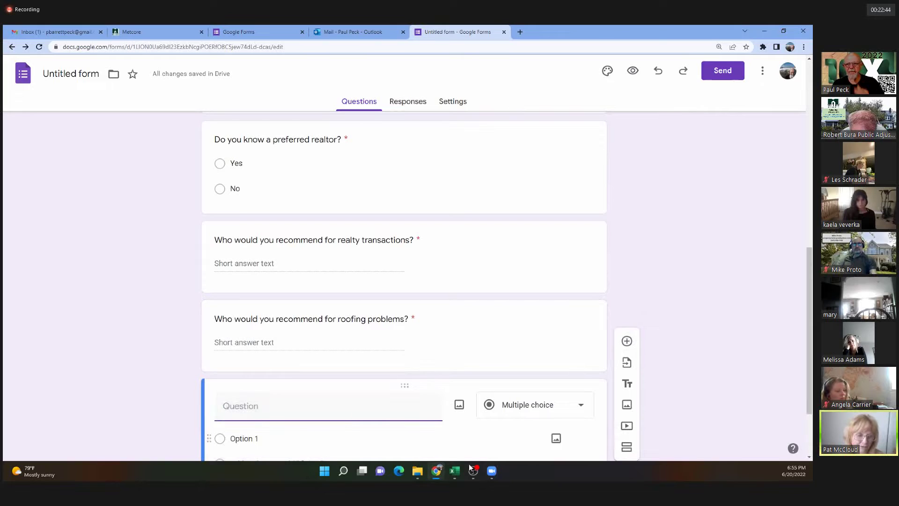
type("Have y")
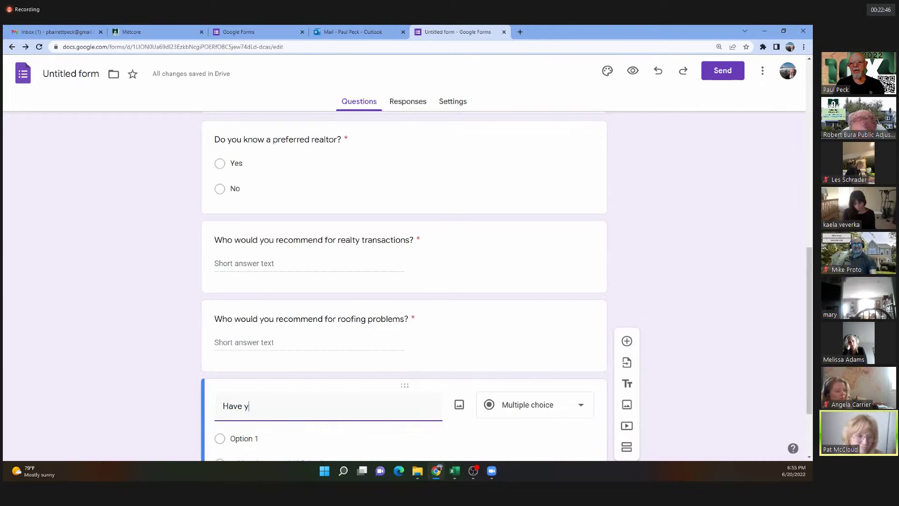
type("ou ever ")
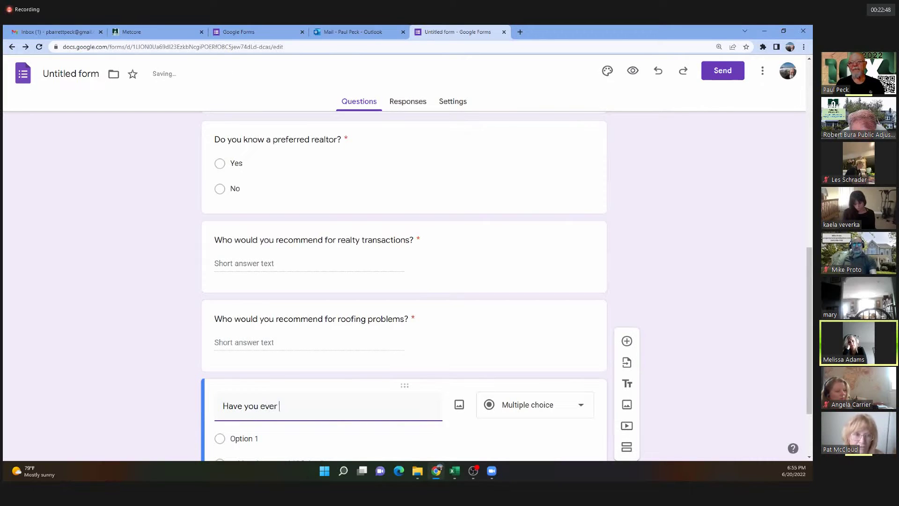
type("had a ")
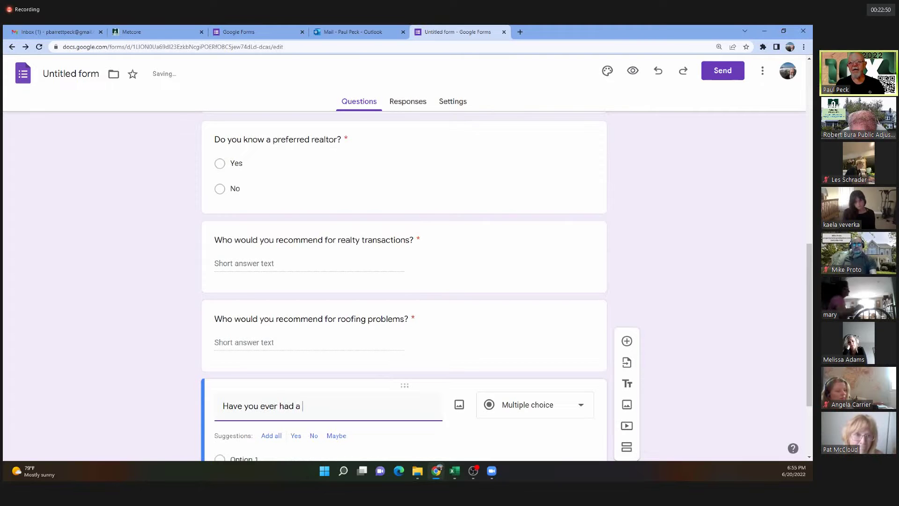
type("claim?")
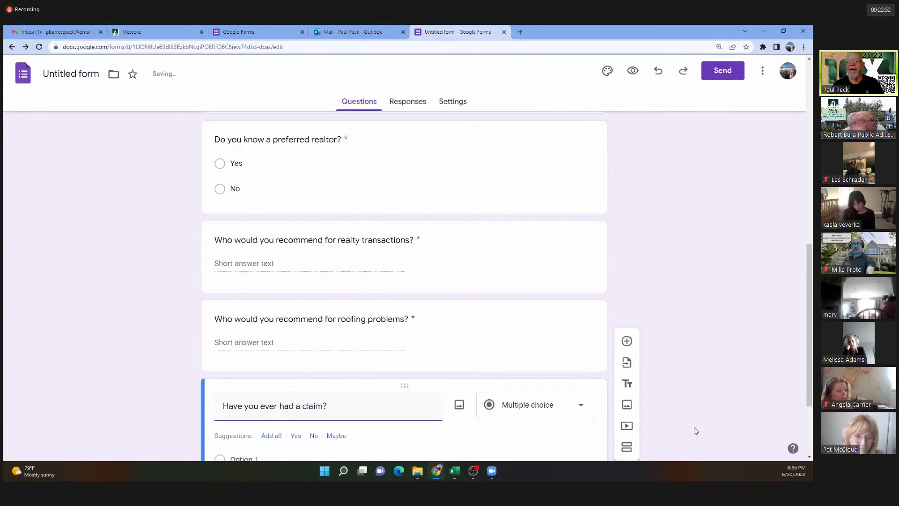
scroll(643, 303, "down", 3)
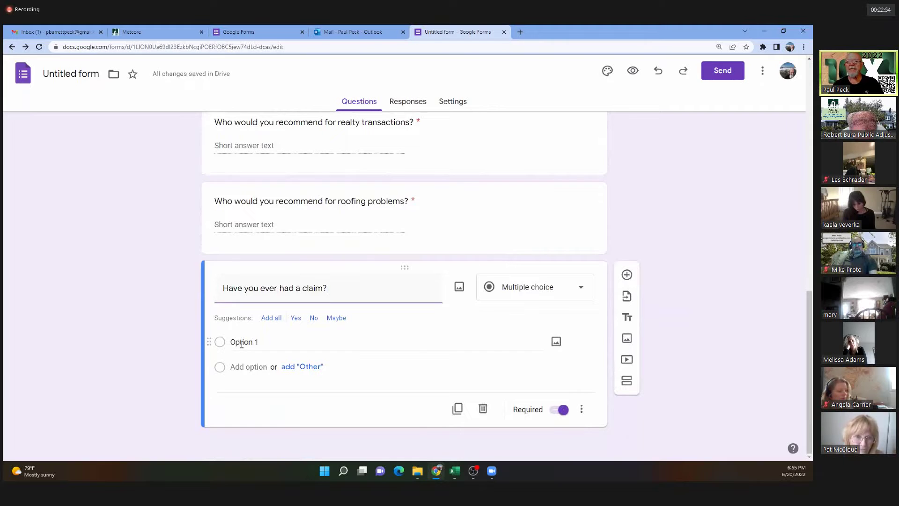
Enter the first answer 'Yes, in the past year' and begin a second 'Yes' answer.
key("Return")
type("Yes, in the pas")
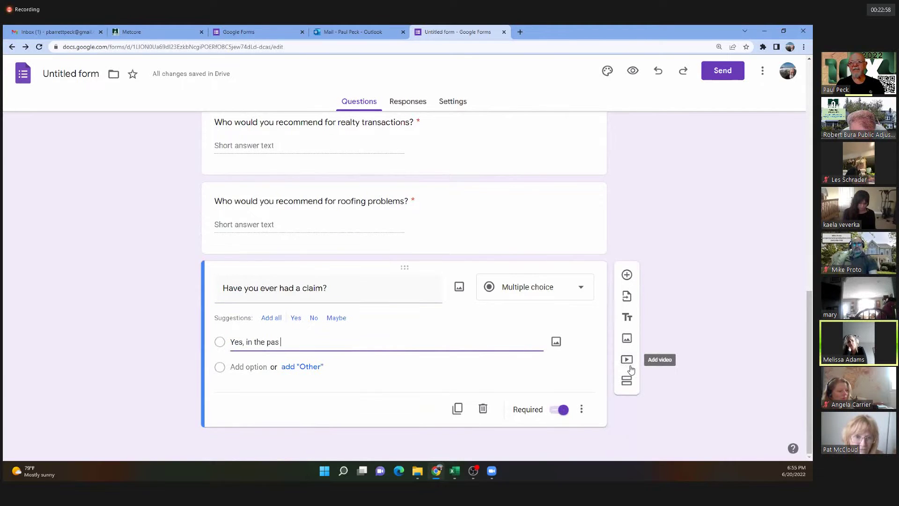
key("BackSpace")
key("BackSpace")
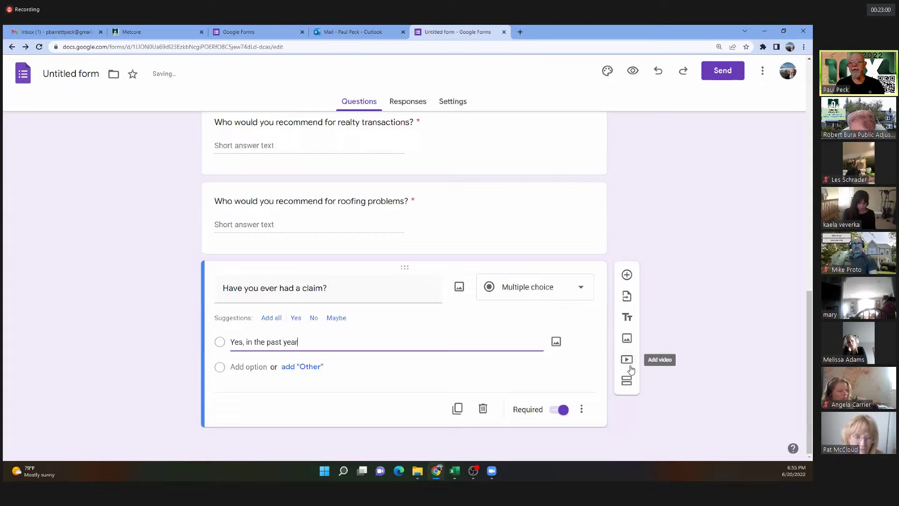
key("Return")
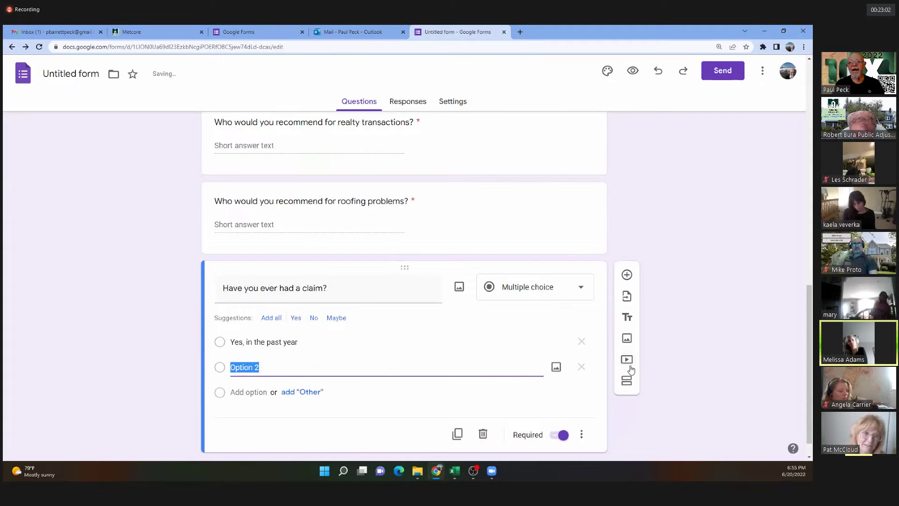
type("Yes ")
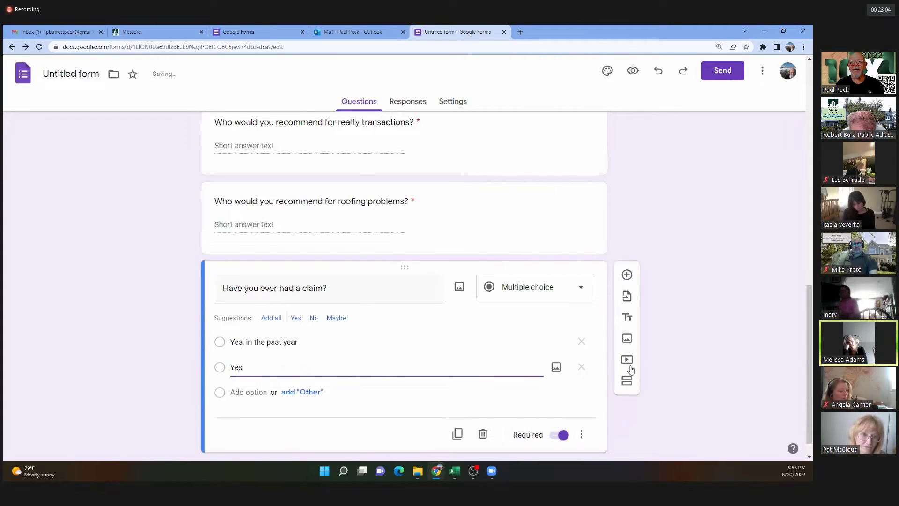
type(",")
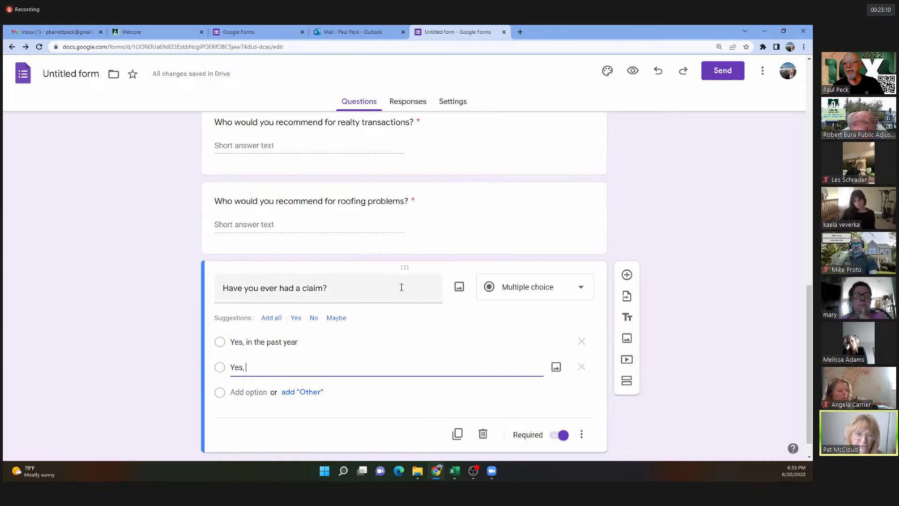
Reword the question title to 'Have you ever had a property claim?'.
triple_click(304, 289)
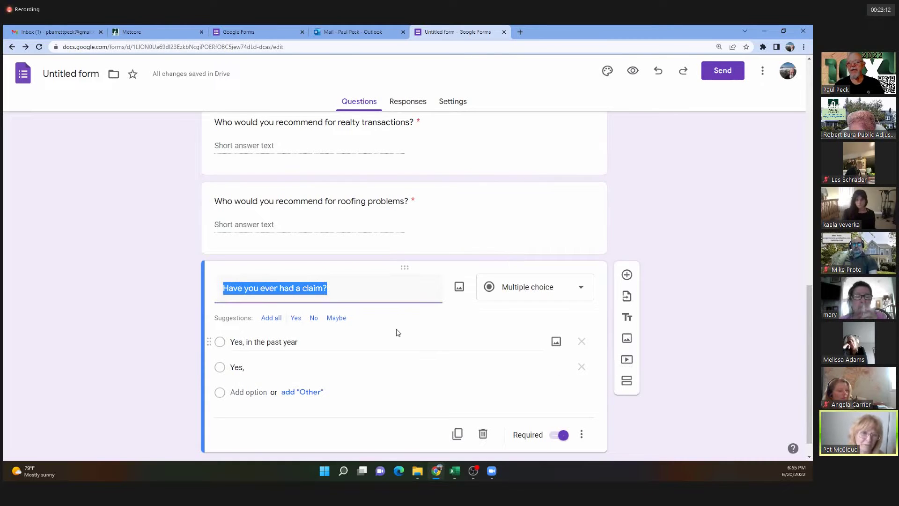
left_click(304, 287)
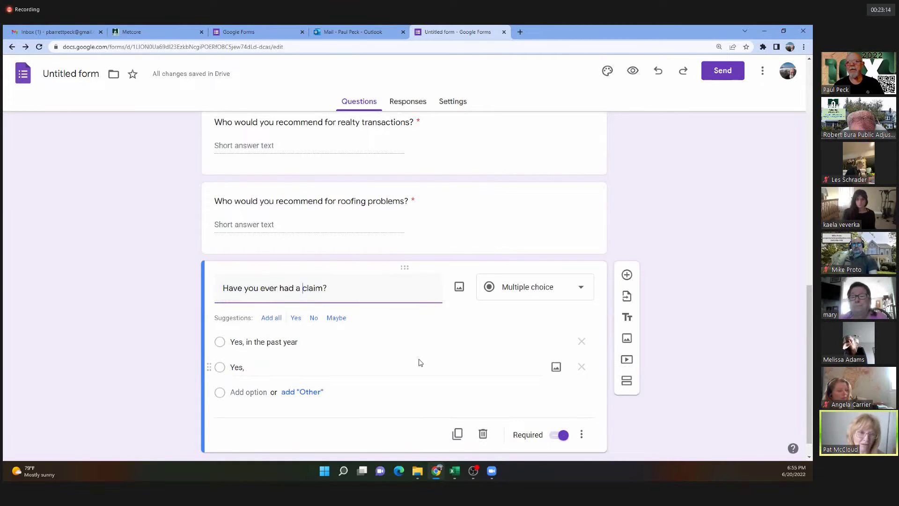
type("property")
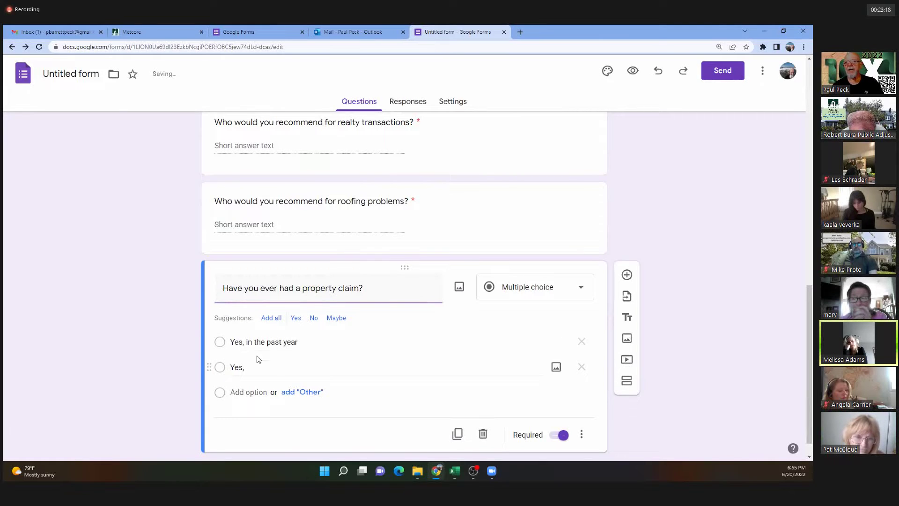
Complete the answers: 'Yes, over a year ago', 'No', 'Probably should have filed a claim'.
left_click(242, 369)
left_click(306, 375)
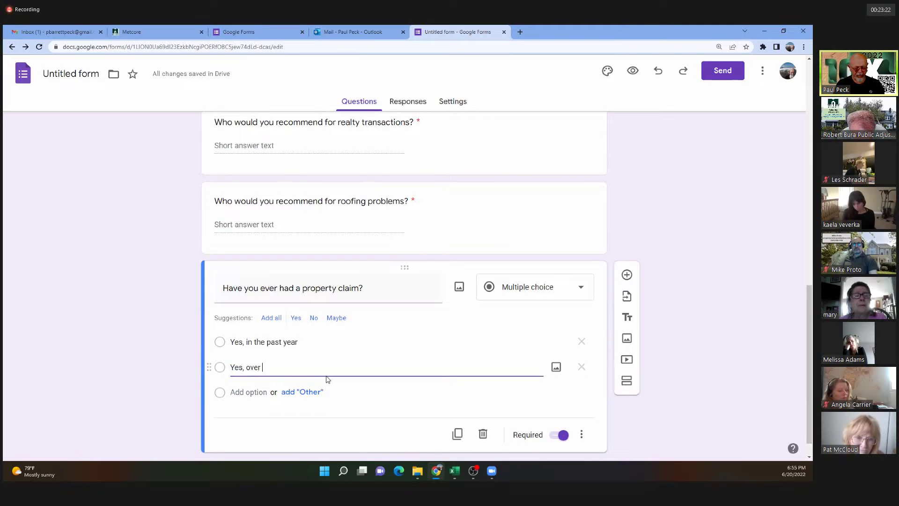
type("over a year ago")
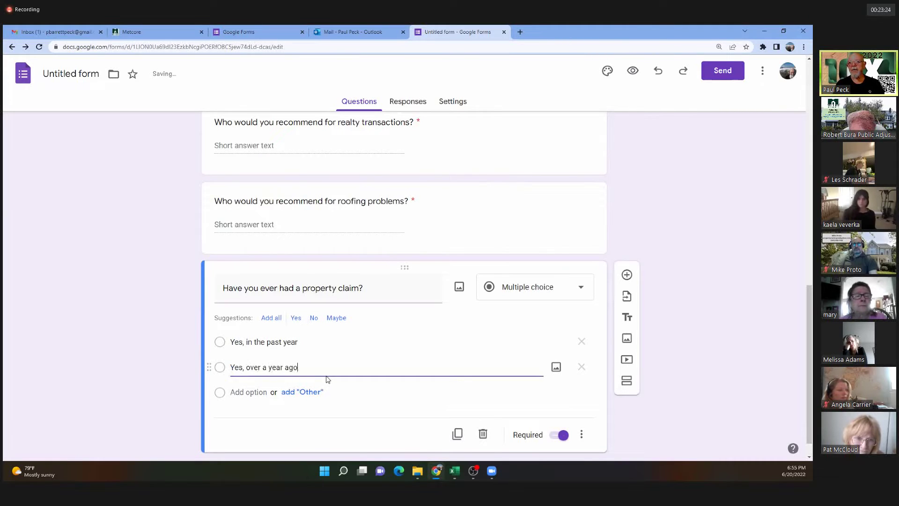
left_click(252, 392)
type("No")
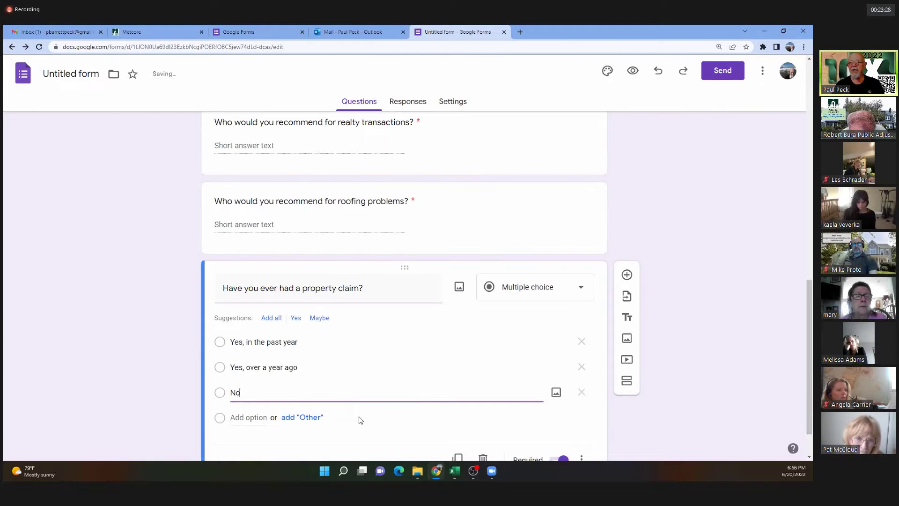
left_click(234, 417)
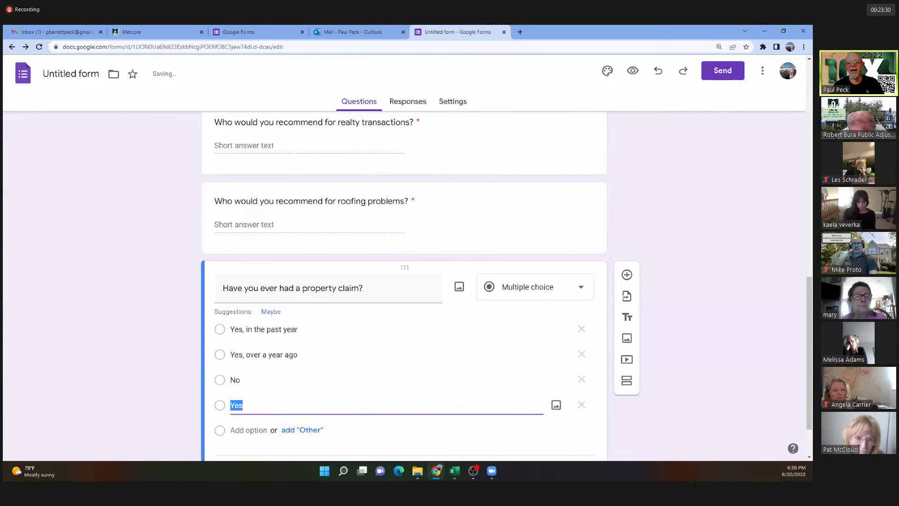
type("Probably shoul")
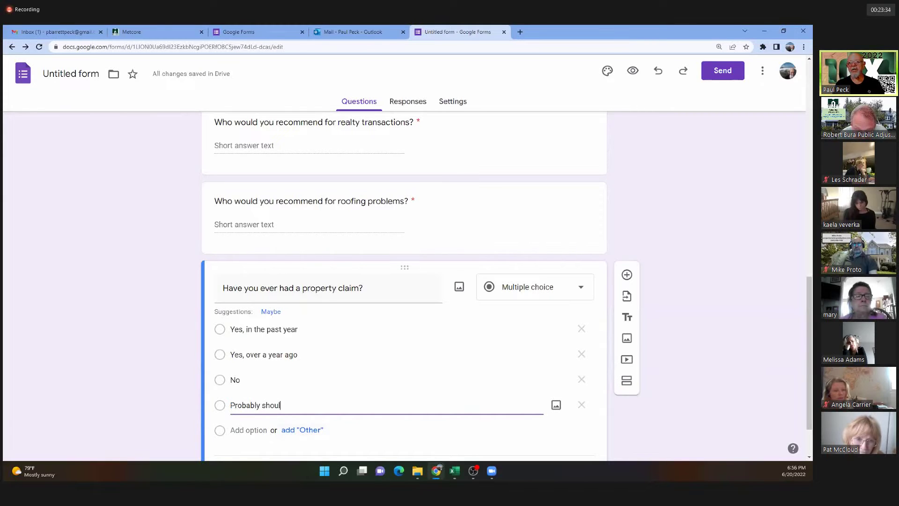
type("d have filed ")
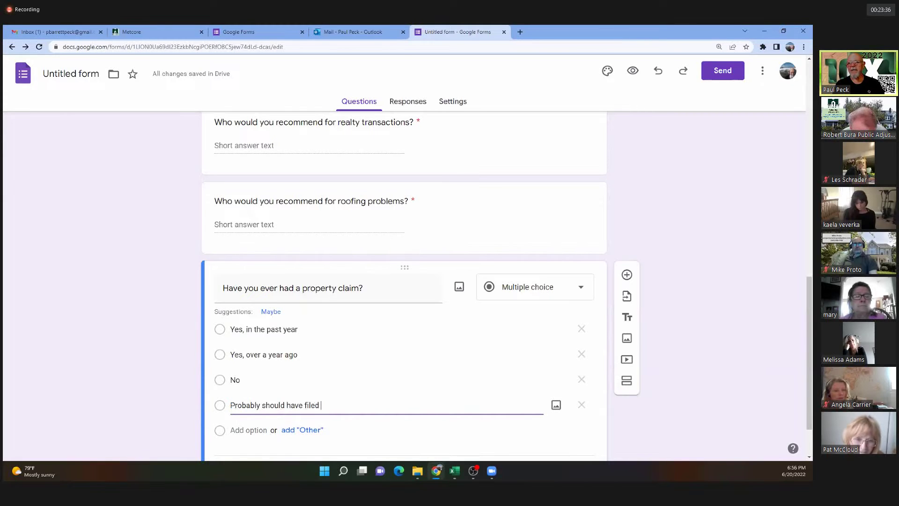
type("a claim")
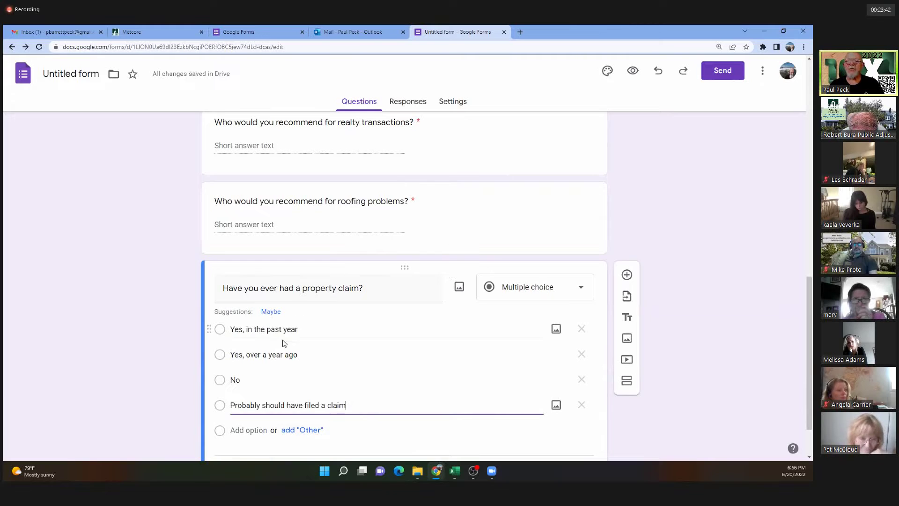
scroll(363, 408, "down", 1)
scroll(364, 411, "down", 1)
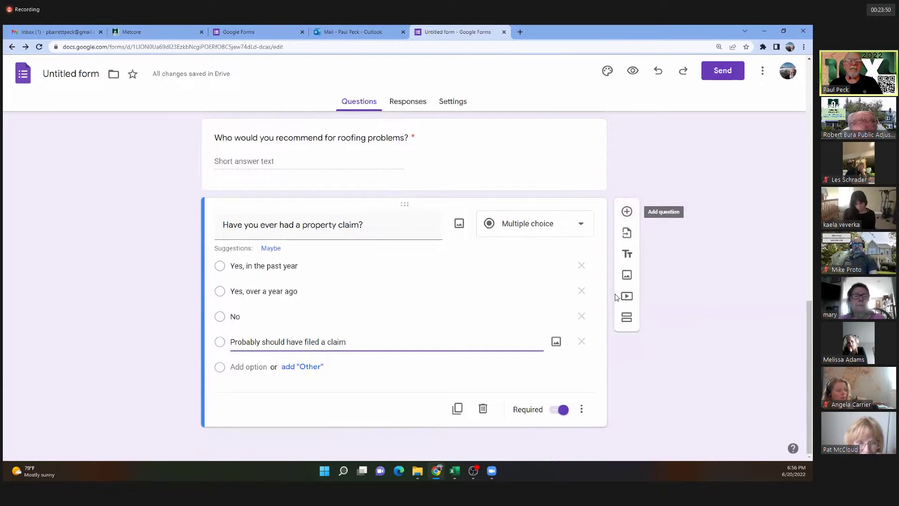
scroll(436, 282, "up", 12)
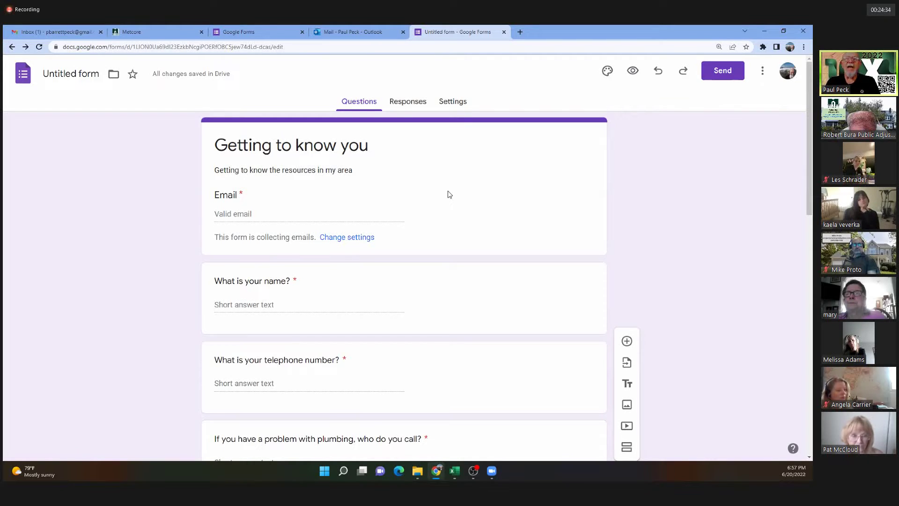
scroll(438, 202, "down", 10)
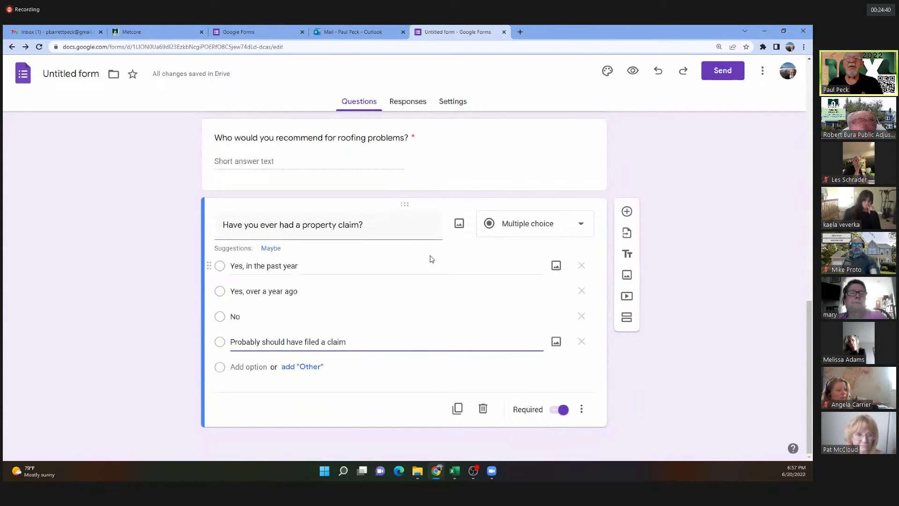
scroll(431, 259, "up", 3)
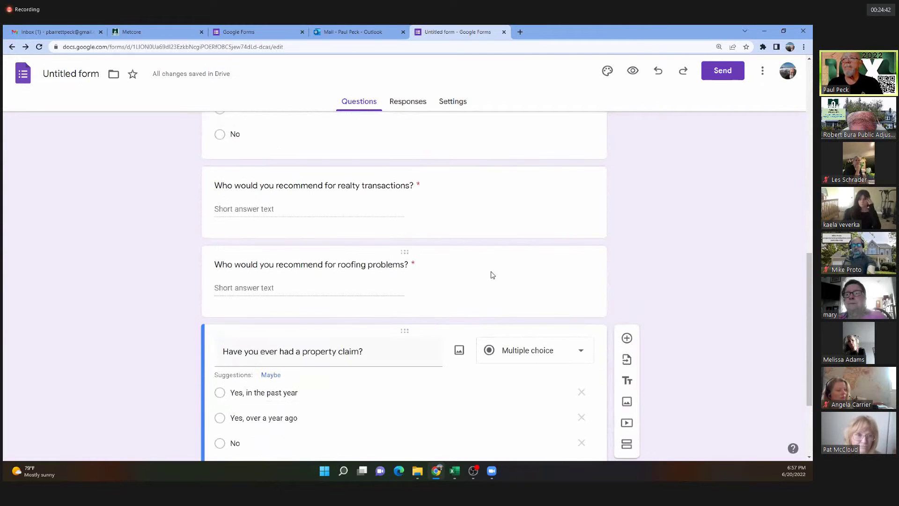
Add a question below the roofing question titled 'Do you have a property insurance agent?'.
left_click(411, 264)
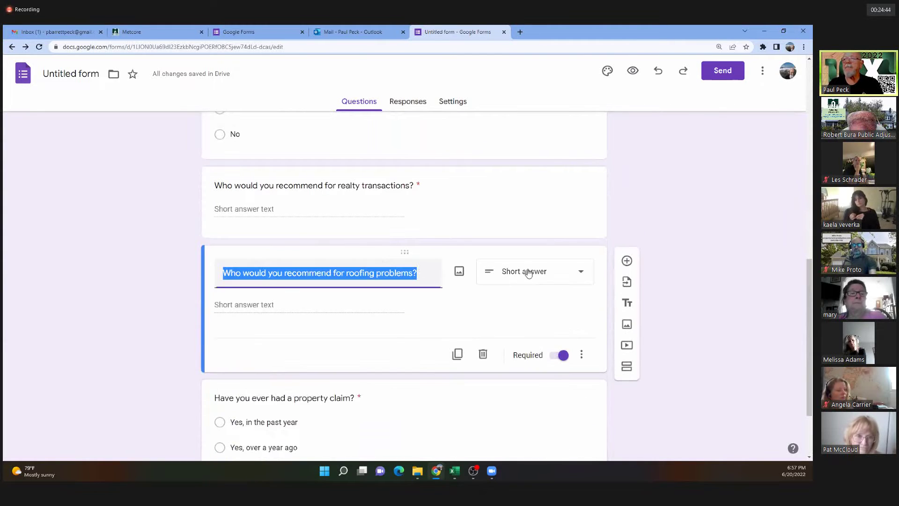
left_click(627, 261)
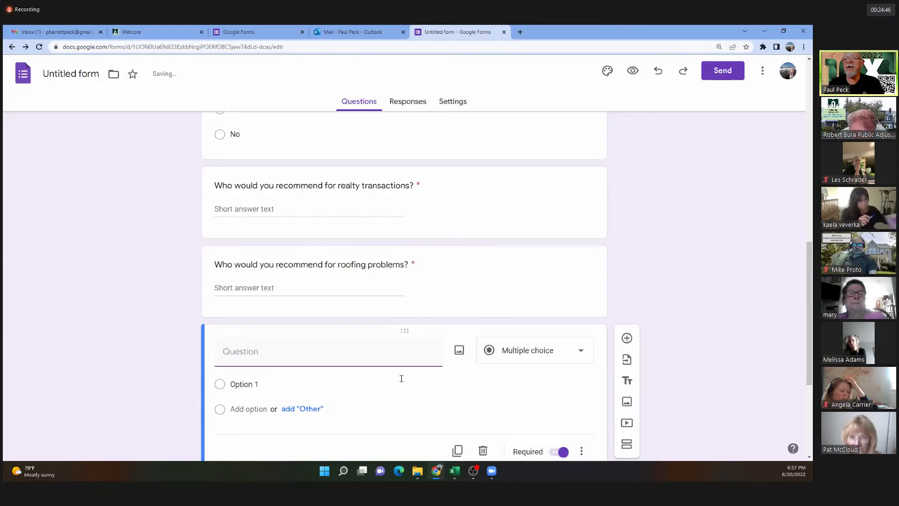
scroll(323, 396, "down", 3)
scroll(260, 335, "up", 2)
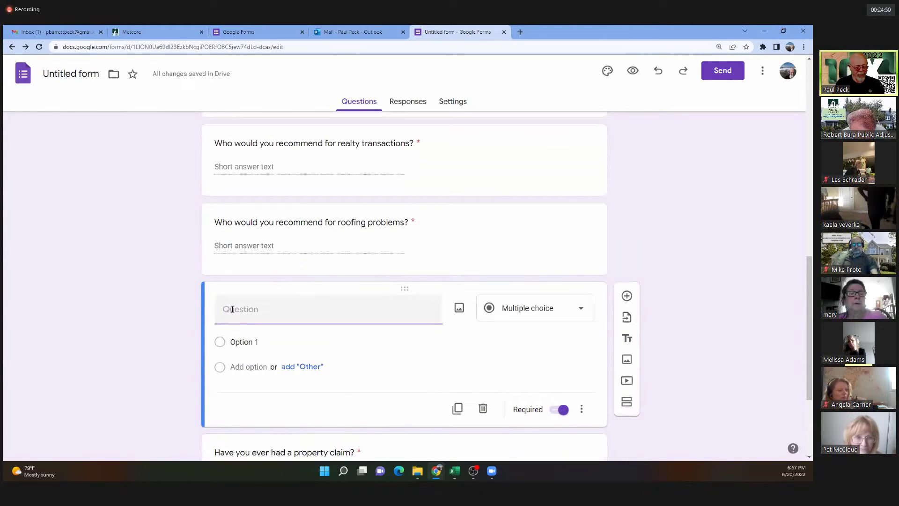
type("Who is yo")
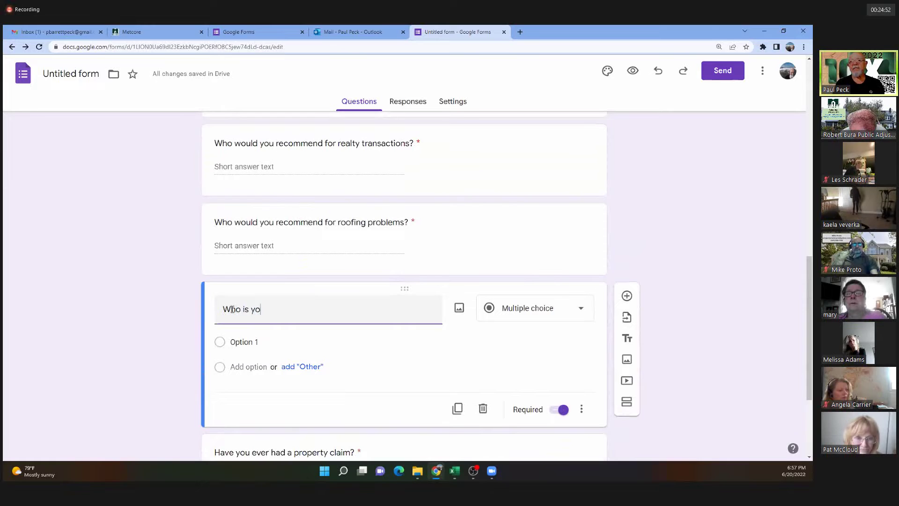
key("BackSpace")
key("BackSpace")
key("BackSpace")
key("BackSpace")
key("BackSpace")
key("BackSpace")
key("BackSpace")
key("BackSpace")
key("BackSpace")
key("BackSpace")
key("BackSpace")
key("BackSpace")
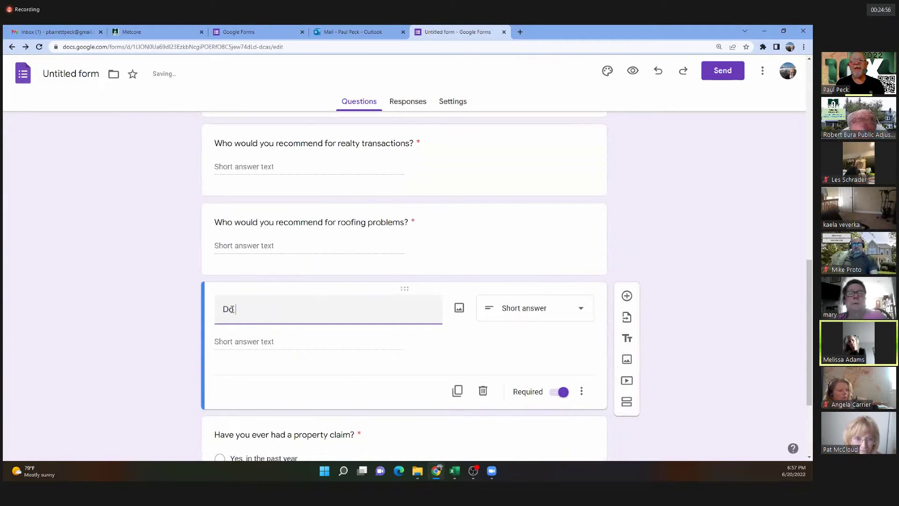
type("Do you")
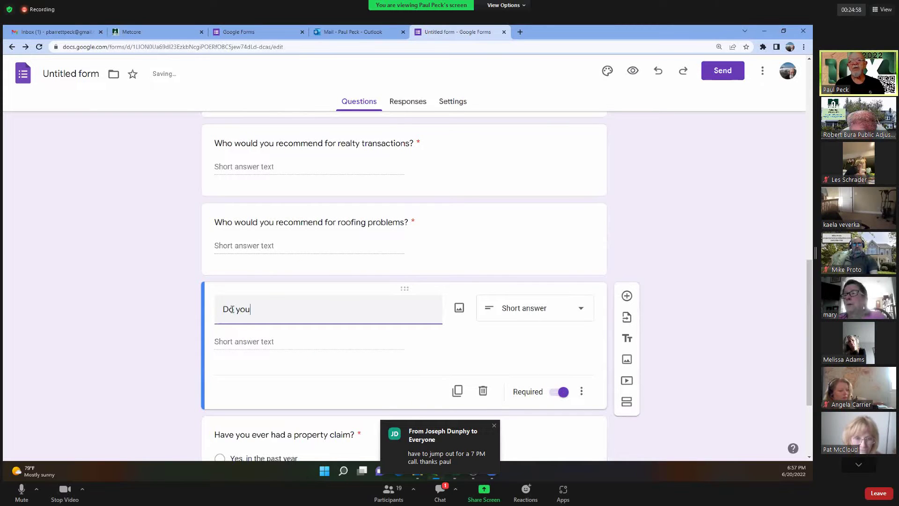
type(" have a property")
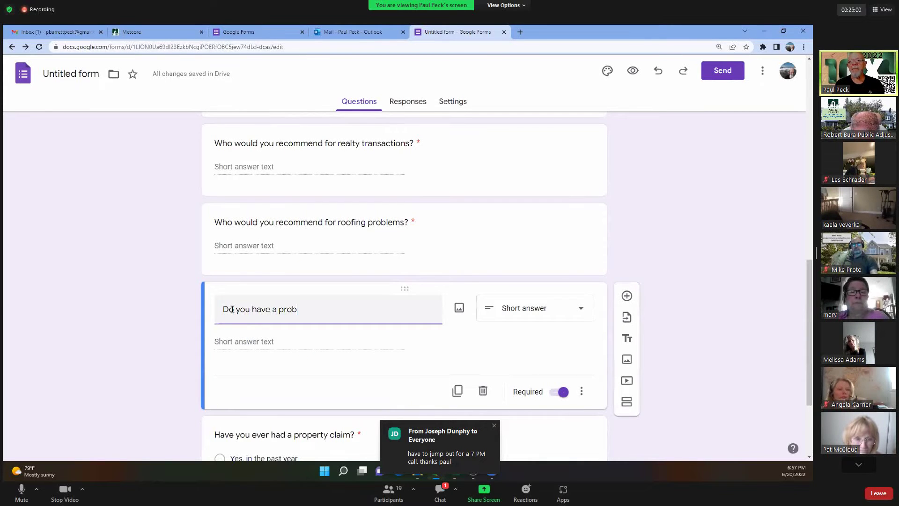
type(" in")
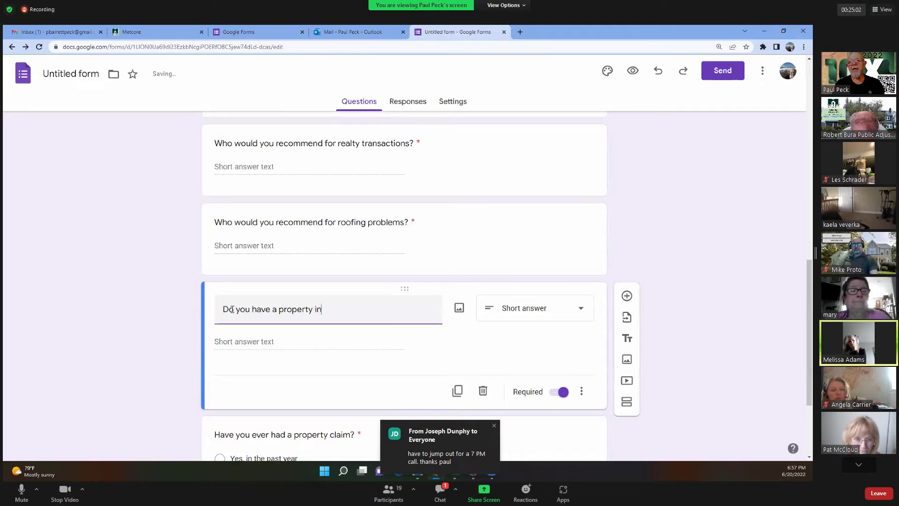
type("surance a")
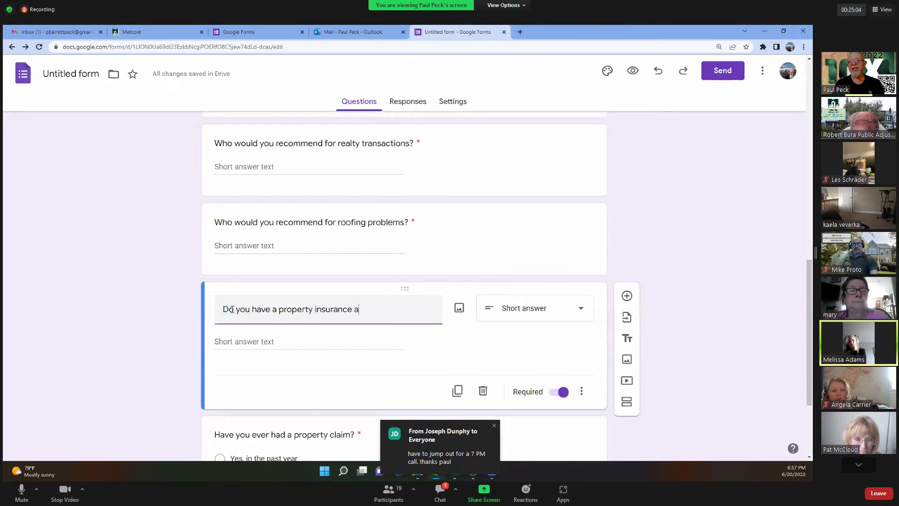
key("BackSpace")
key("BackSpace")
type("nt")
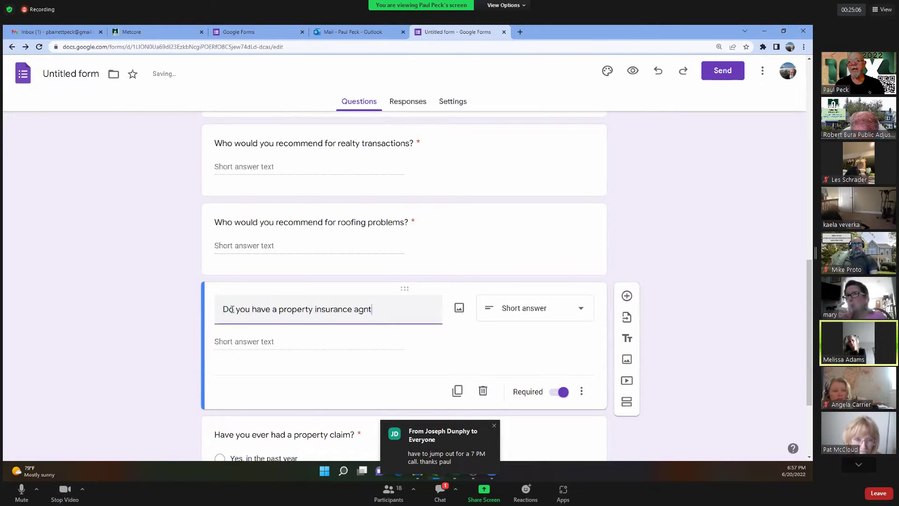
key("BackSpace")
key("BackSpace")
type("ent?")
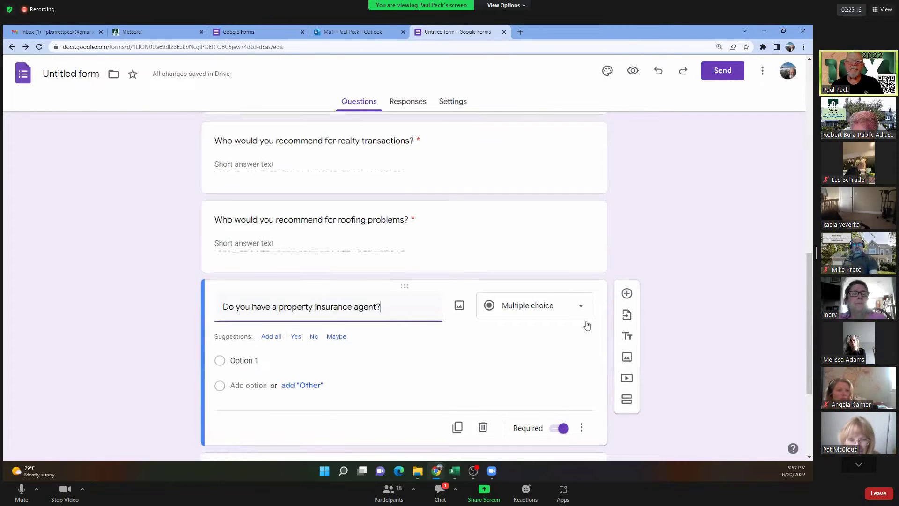
Add a short-answer question 'Who is your insurance agent?' below the property insurance agent question.
scroll(586, 323, "down", 3)
left_click(627, 169)
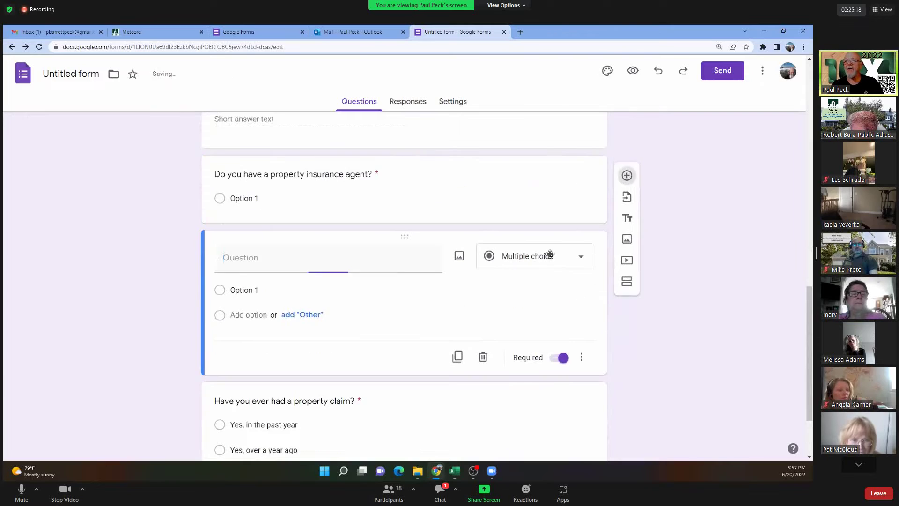
type("Wh")
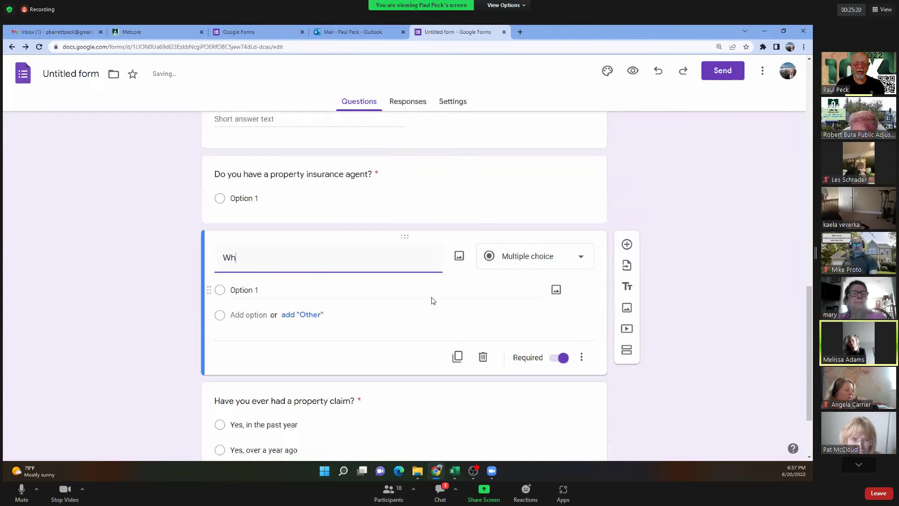
type("o is your insu")
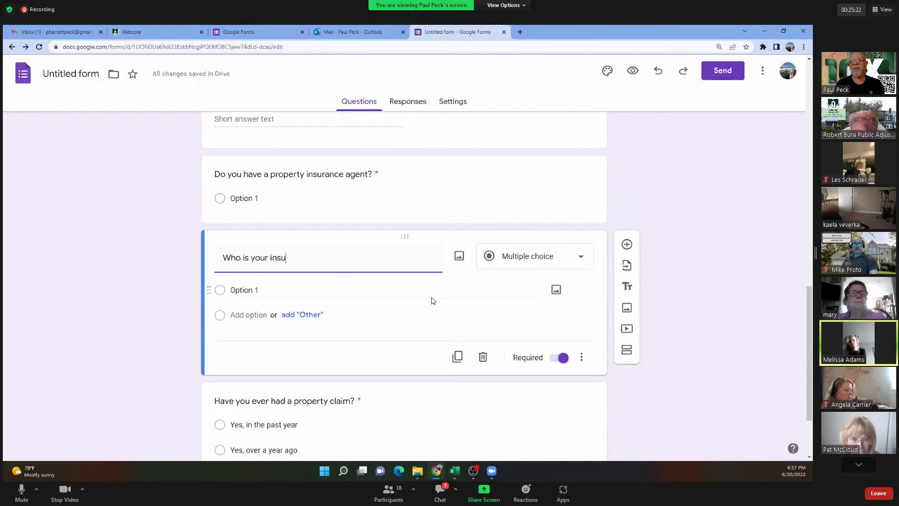
type("ran")
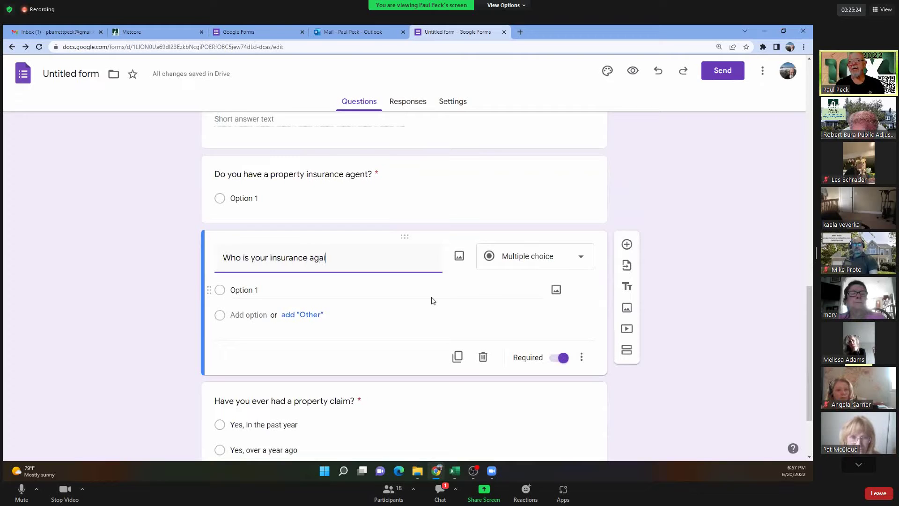
type("ce aga")
key("BackSpace")
type("en")
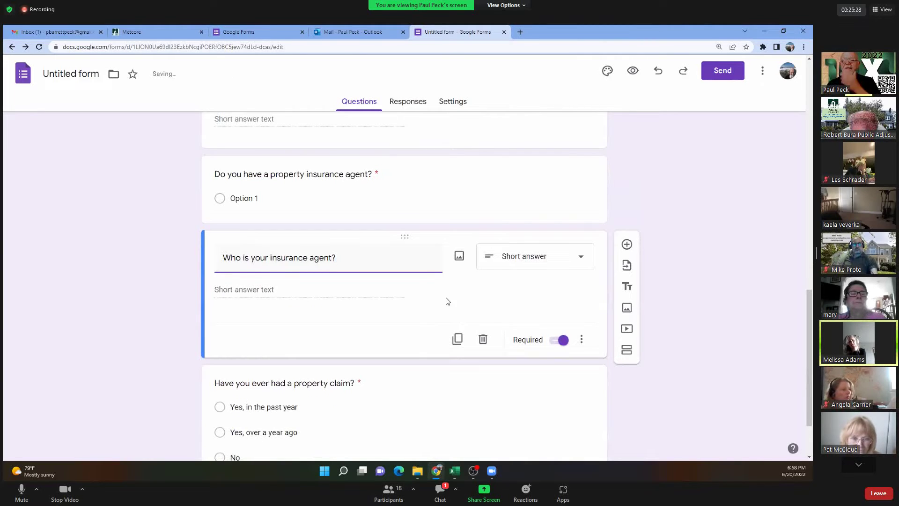
scroll(446, 301, "down", 2)
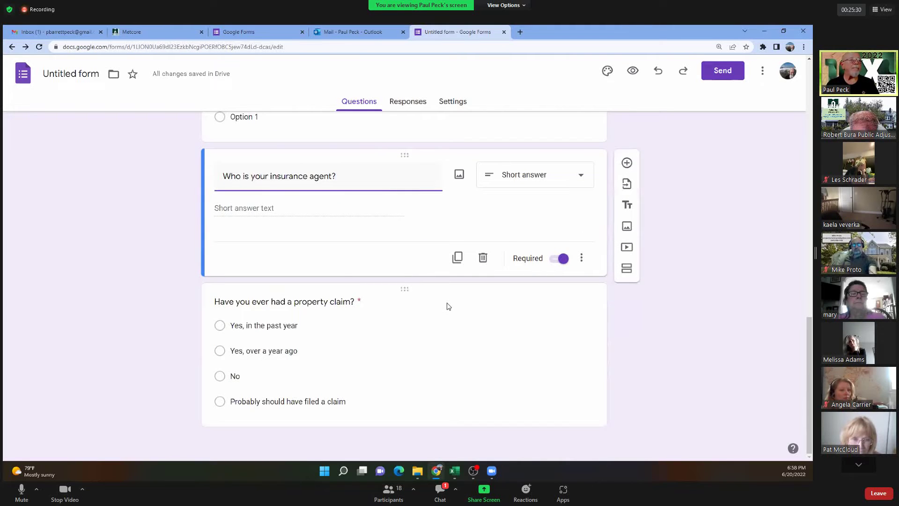
scroll(448, 306, "up", 11)
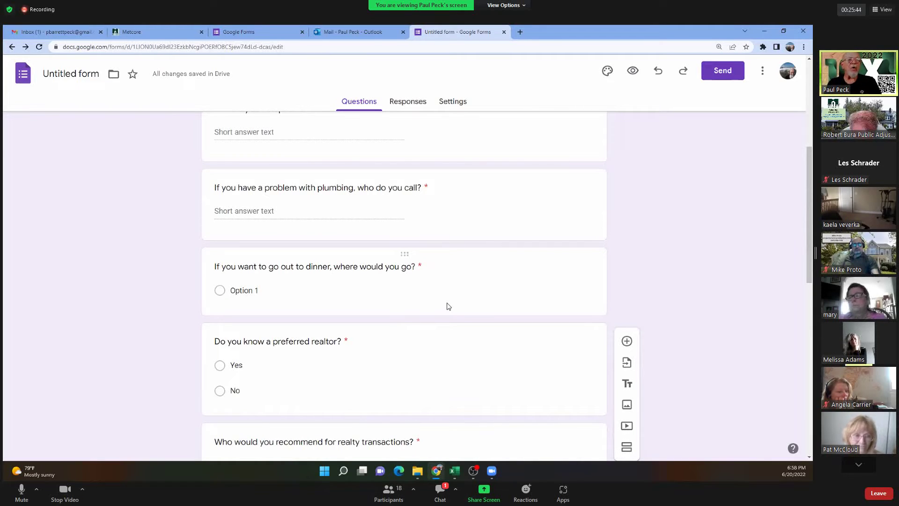
Select the insurance agent question and open the form's Customize Theme settings.
scroll(448, 307, "up", 3)
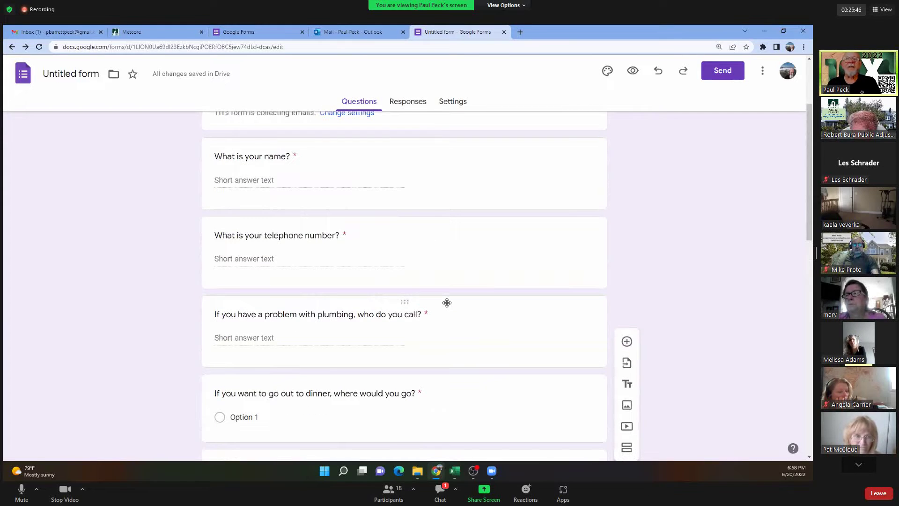
scroll(447, 304, "up", 3)
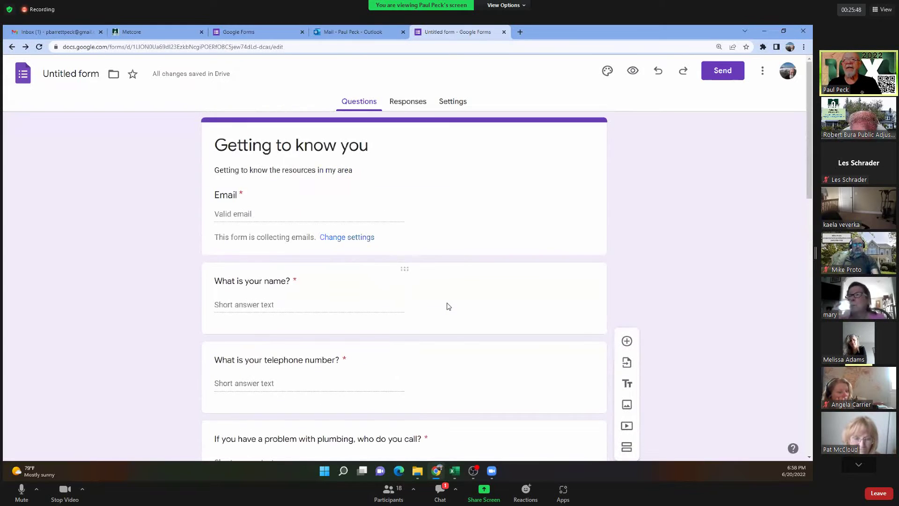
scroll(448, 307, "down", 15)
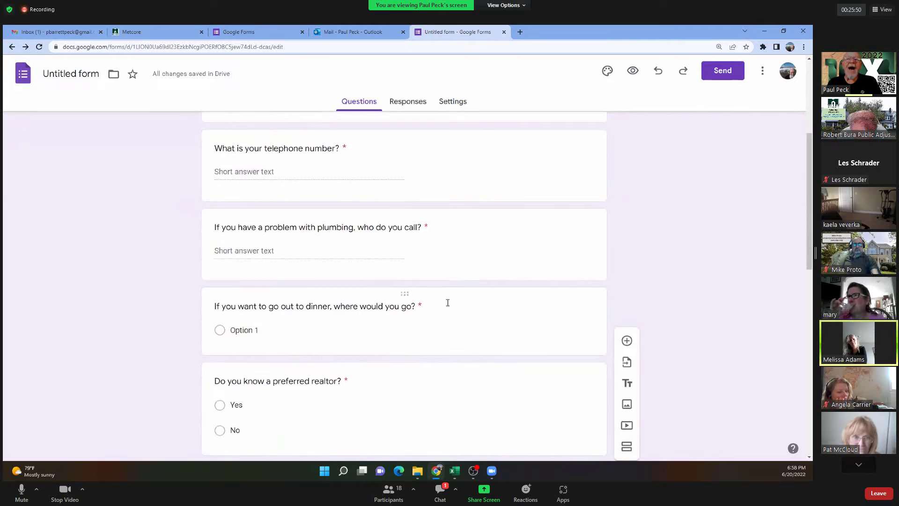
left_click(445, 305)
scroll(445, 307, "down", 3)
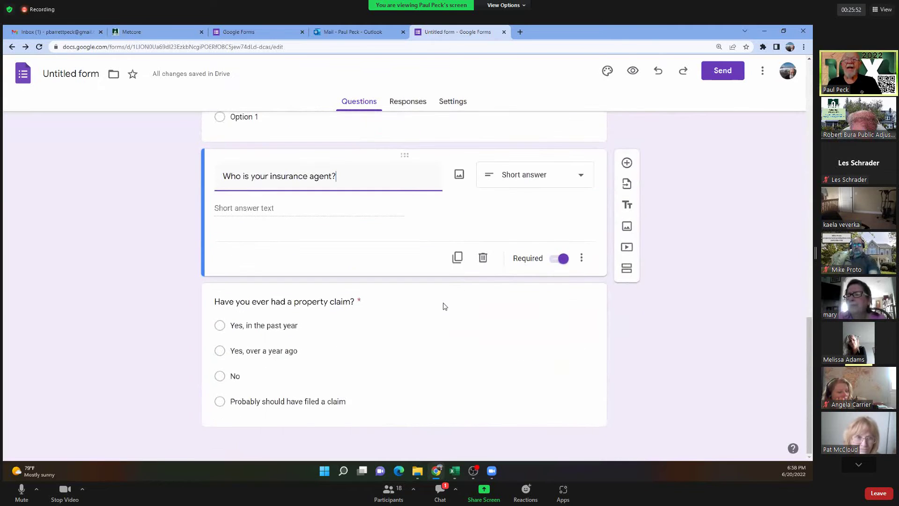
scroll(445, 306, "up", 15)
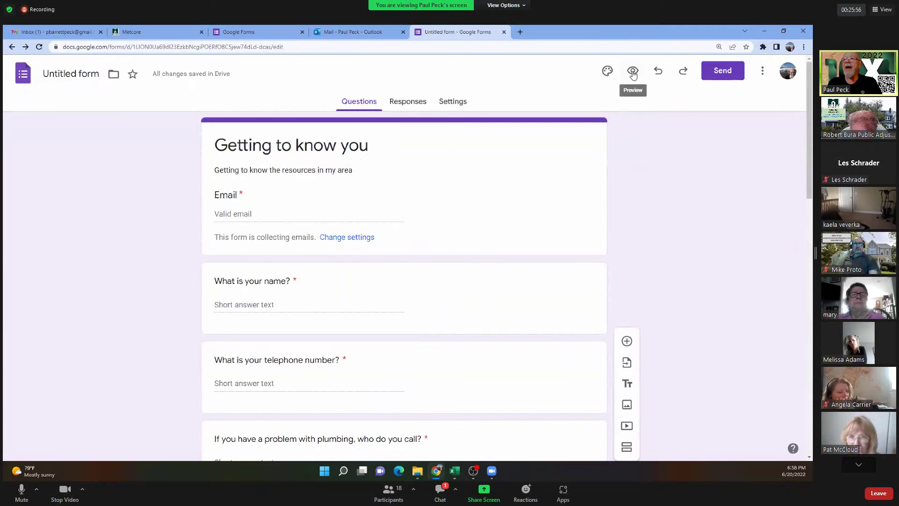
left_click(608, 71)
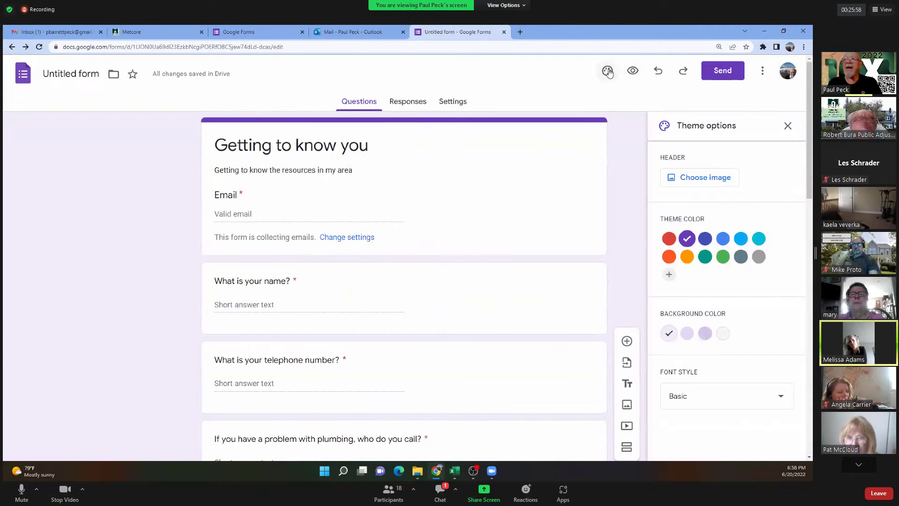
Set the theme colour to teal and the background colour to light teal.
left_click(669, 239)
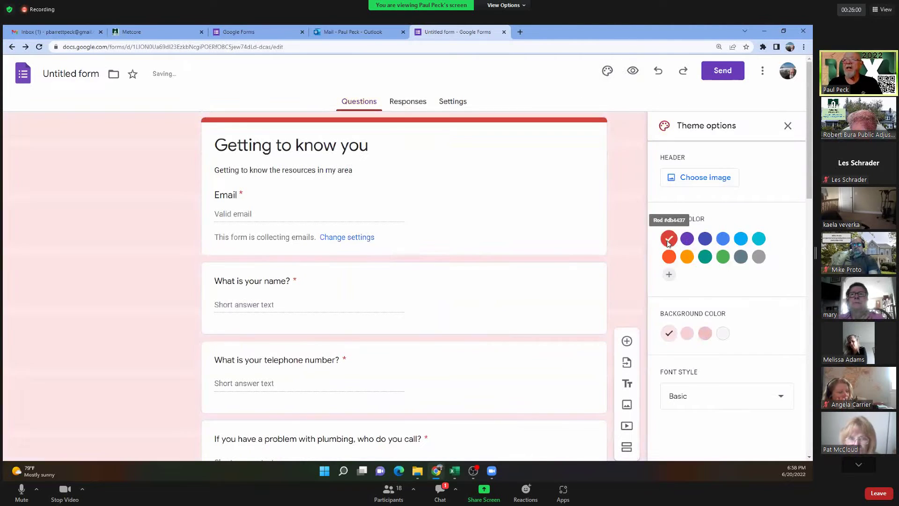
left_click(705, 258)
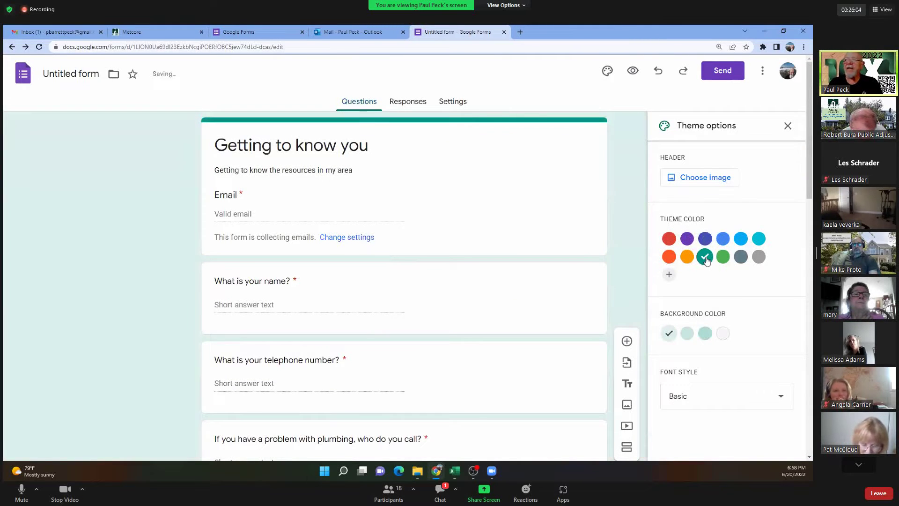
left_click(722, 333)
left_click(705, 333)
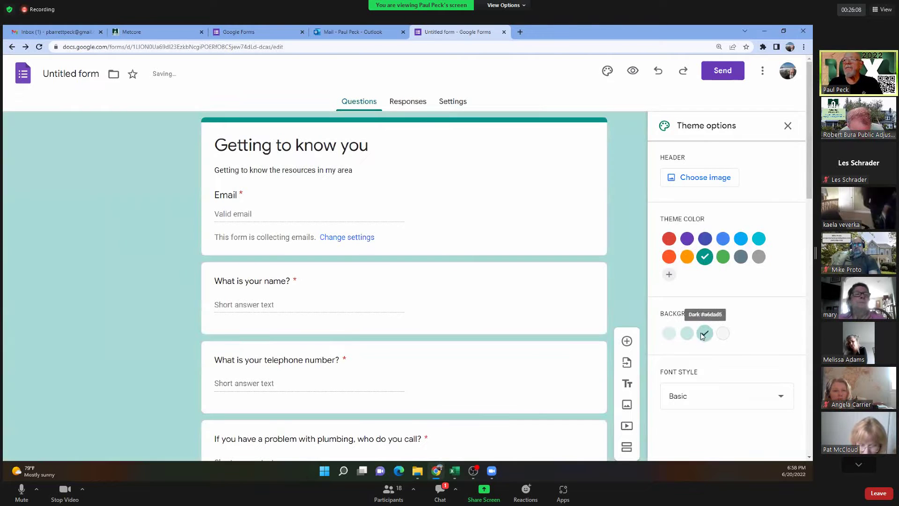
left_click(688, 335)
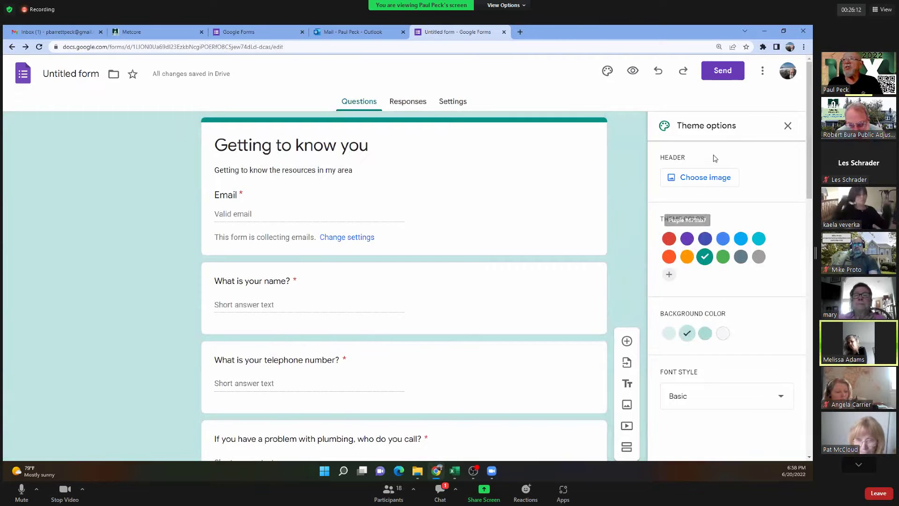
Insert the basketball header image, then remove it while keeping its orange colours.
left_click(698, 177)
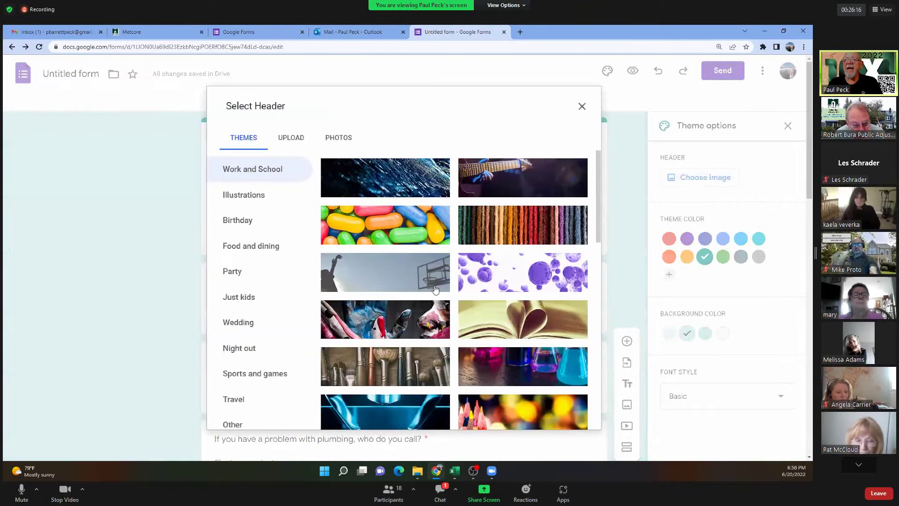
left_click(380, 284)
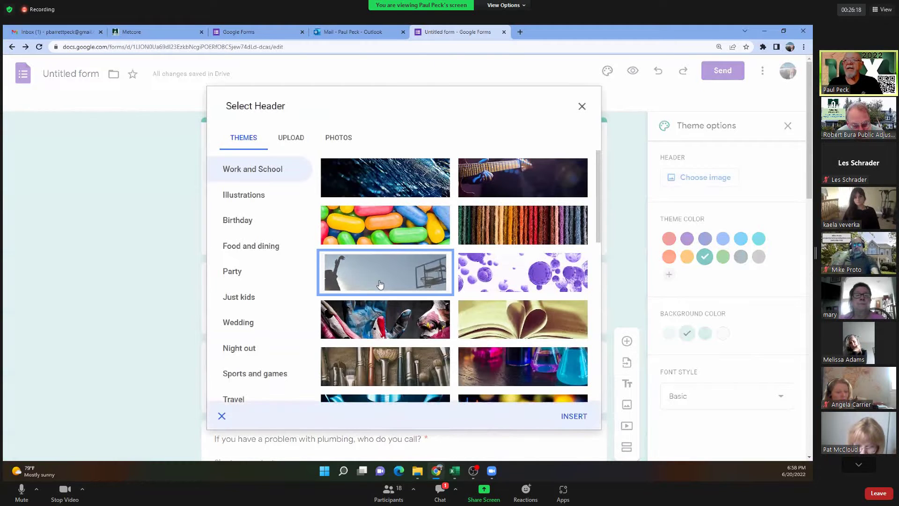
left_click(574, 417)
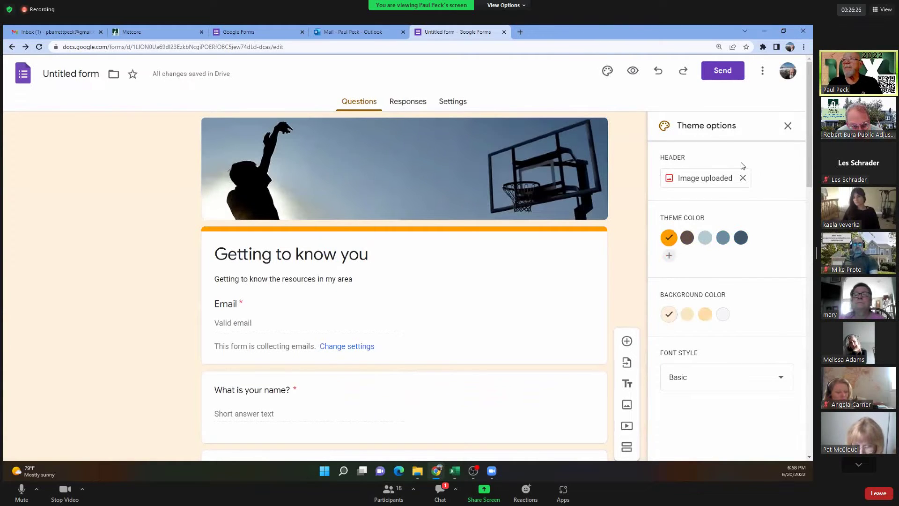
left_click(743, 180)
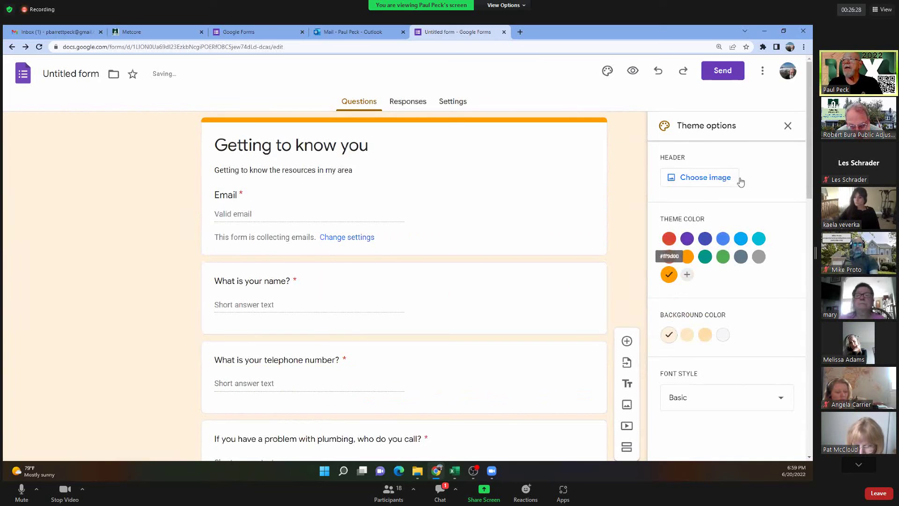
Upload METRO BANNER AD from D: > Metro PA > Marketing > Pictures as the header image.
left_click(721, 175)
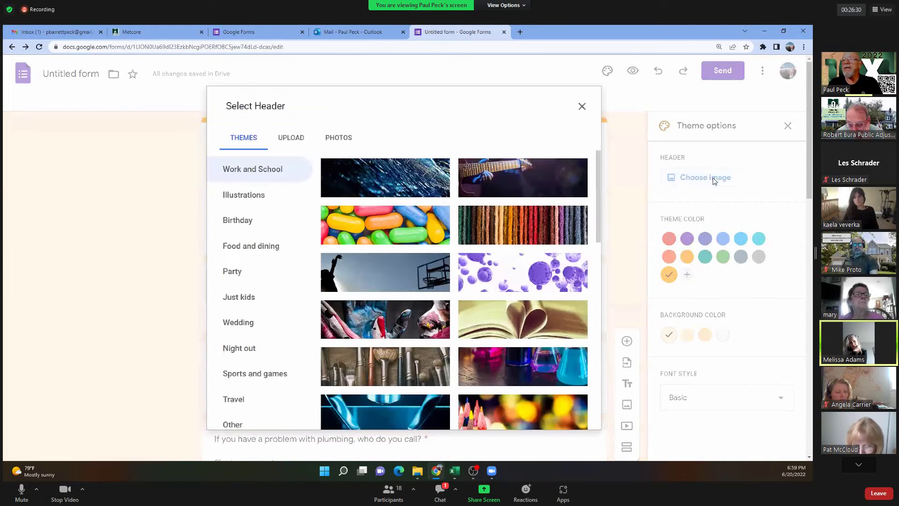
left_click(293, 138)
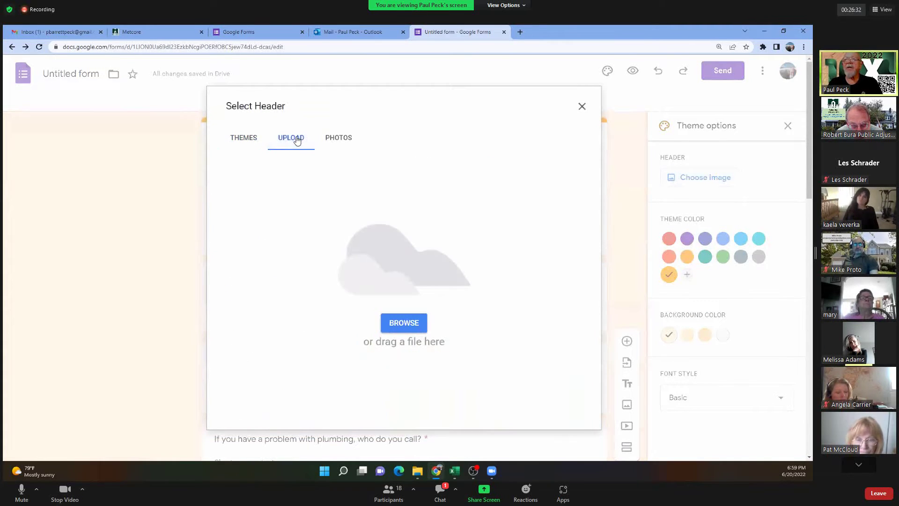
left_click(406, 325)
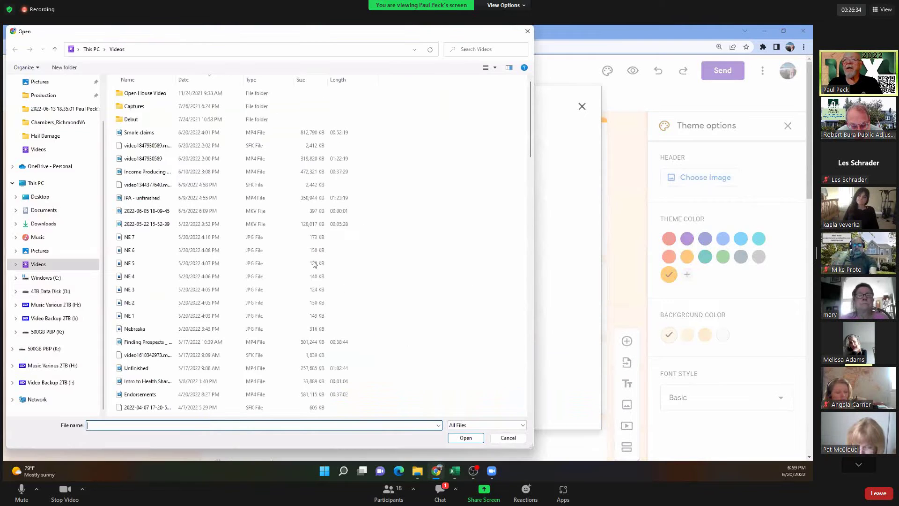
left_click(44, 293)
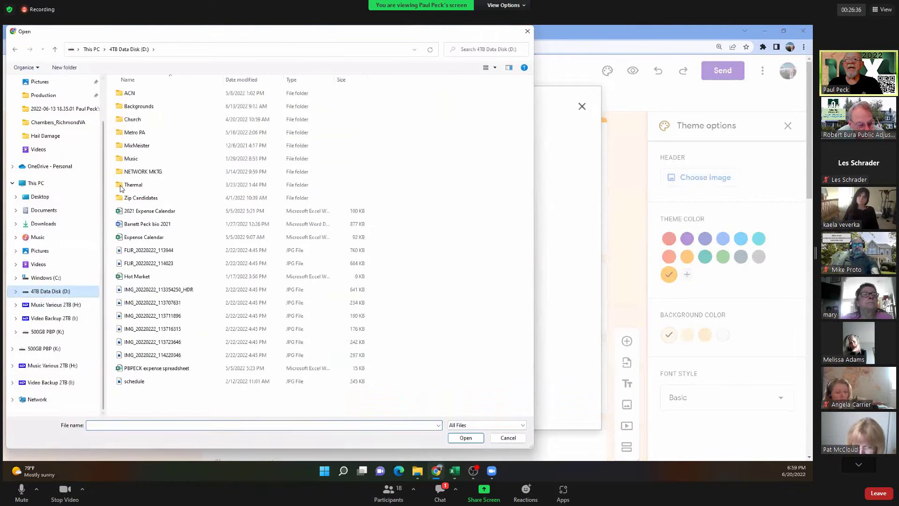
double_click(133, 134)
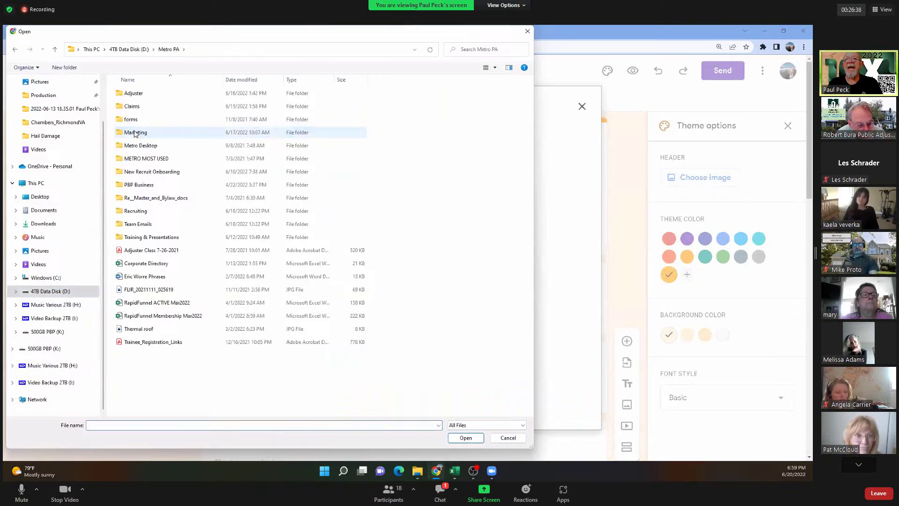
left_click(134, 133)
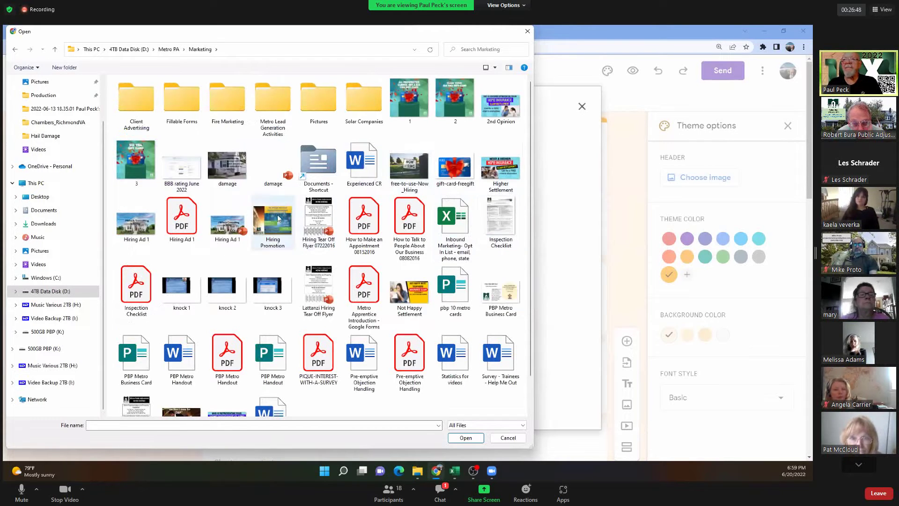
scroll(266, 211, "down", 1)
scroll(265, 210, "up", 1)
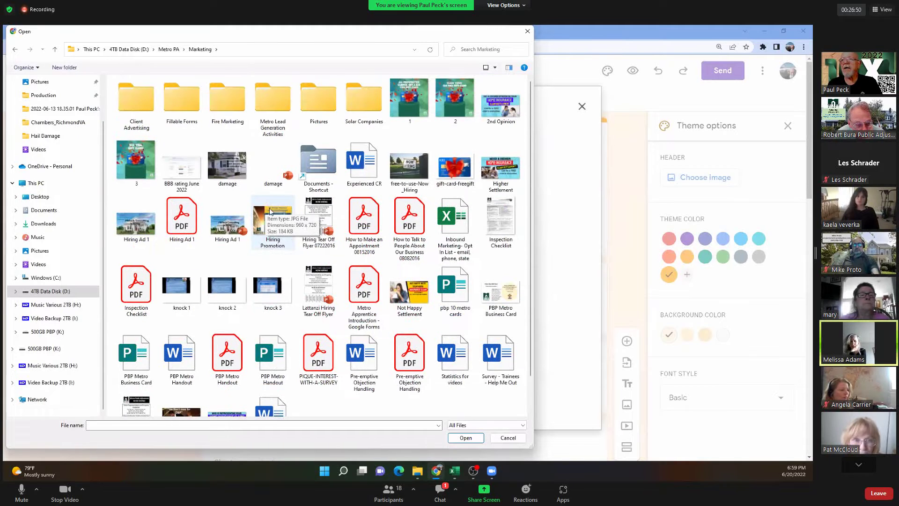
double_click(321, 97)
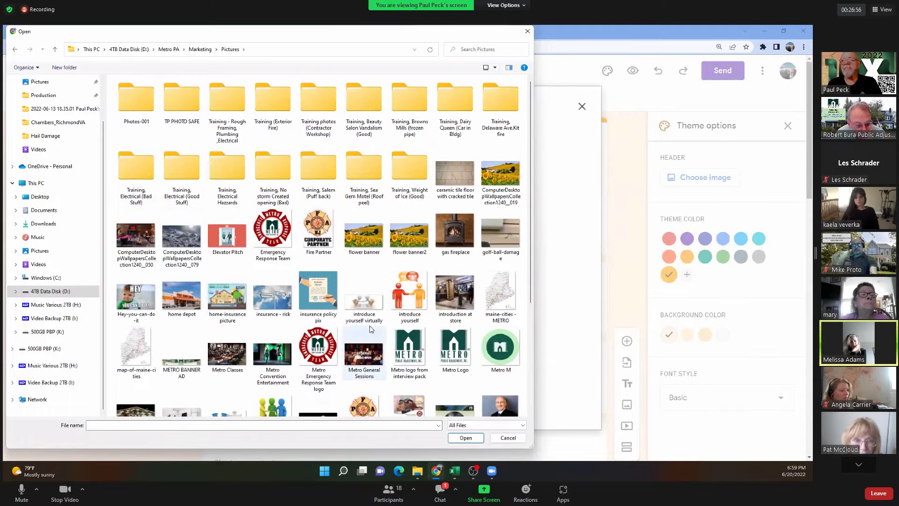
scroll(485, 263, "down", 2)
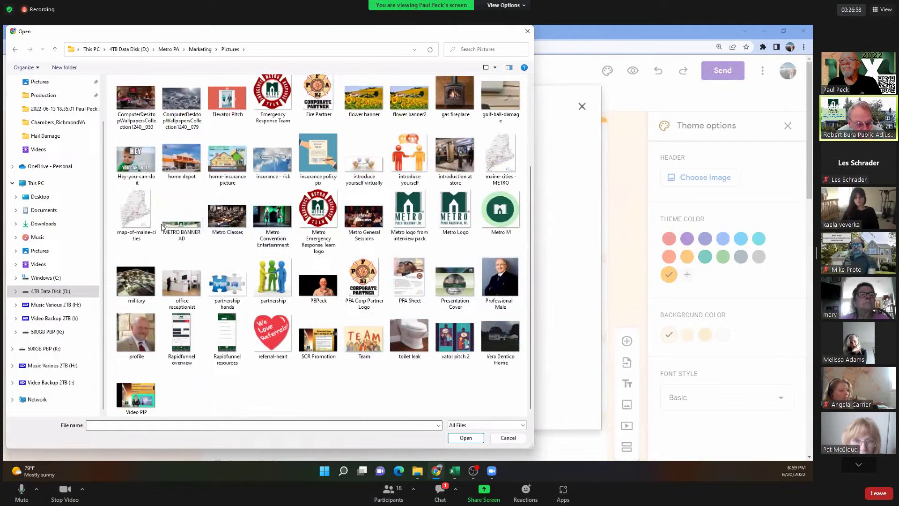
left_click(181, 215)
left_click(467, 439)
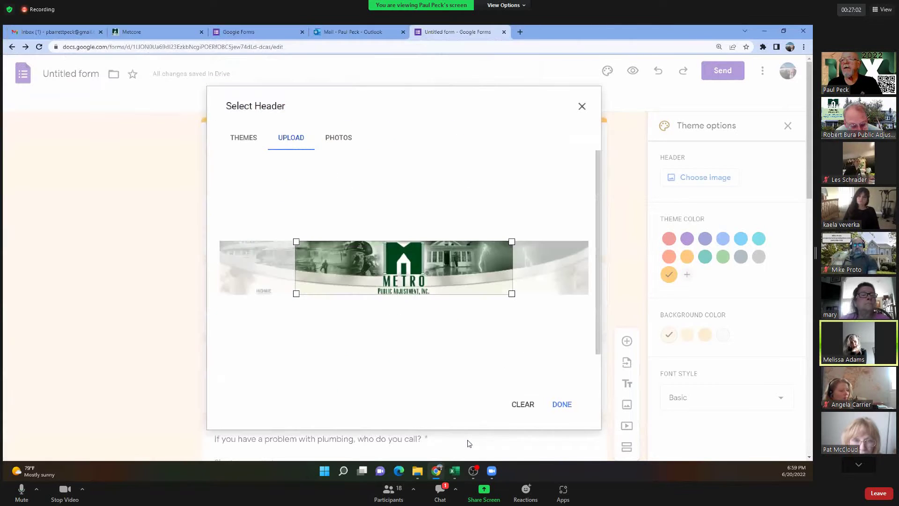
Apply the cropped METRO Public Adjustment banner as the form header.
left_click(560, 405)
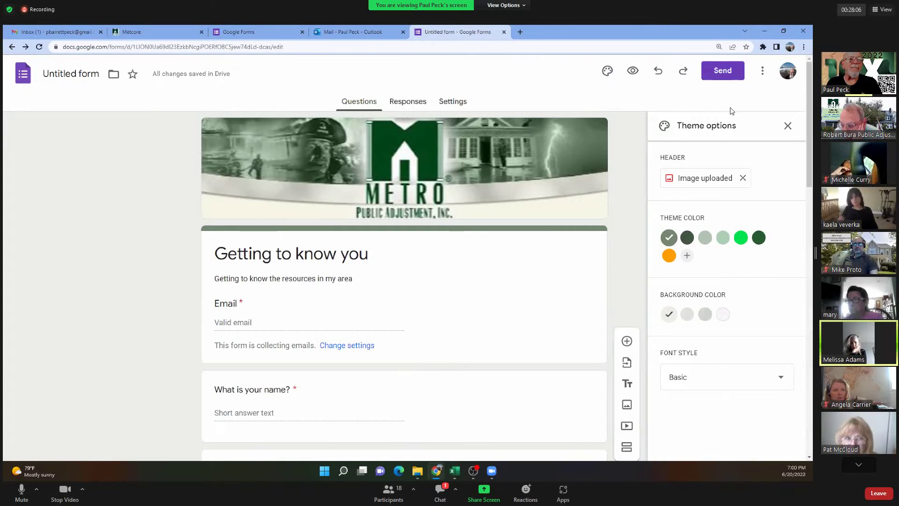
Create a shortened forms.gle sharing link for the form, then close the Send form dialog.
left_click(721, 74)
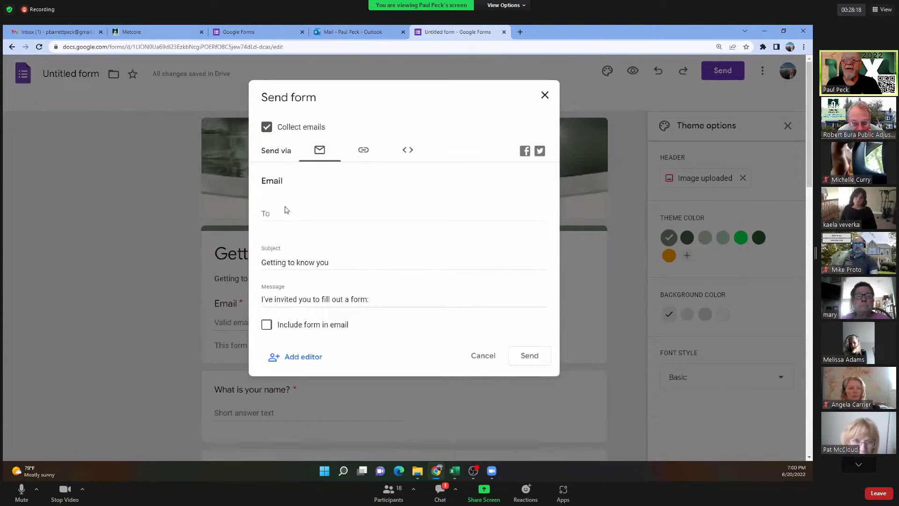
left_click(364, 152)
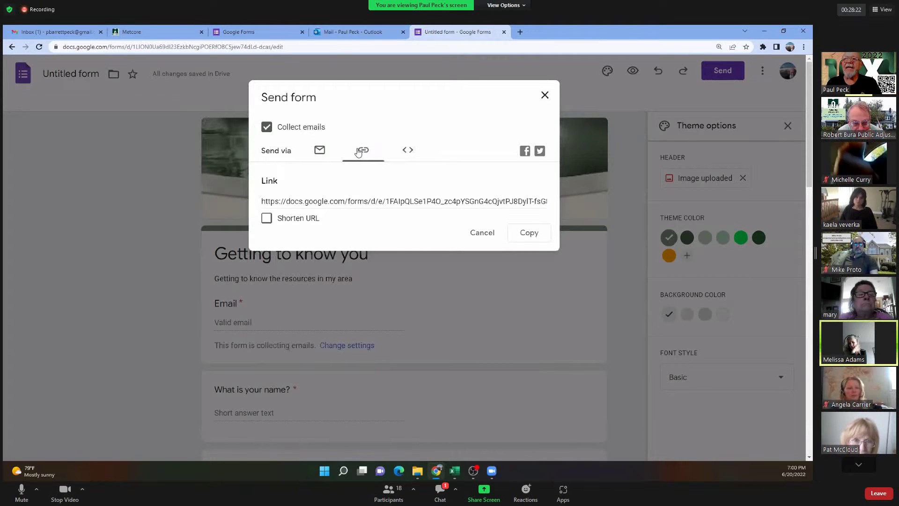
left_click(267, 219)
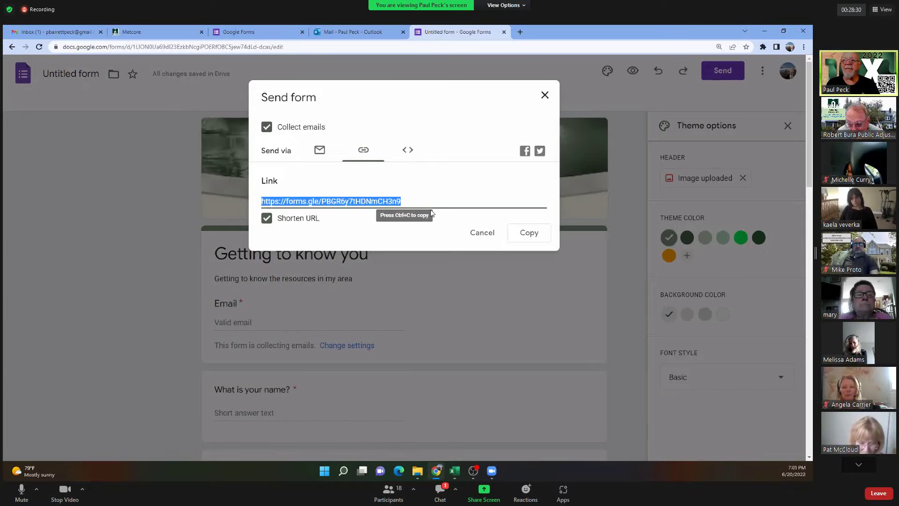
left_click(544, 100)
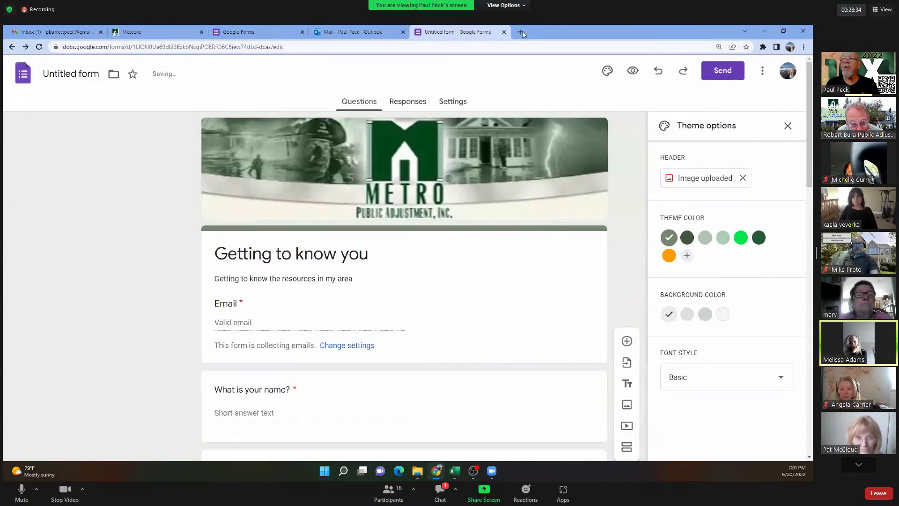
Open Facebook in a new tab and paste the form's short link into a new post.
left_click(520, 32)
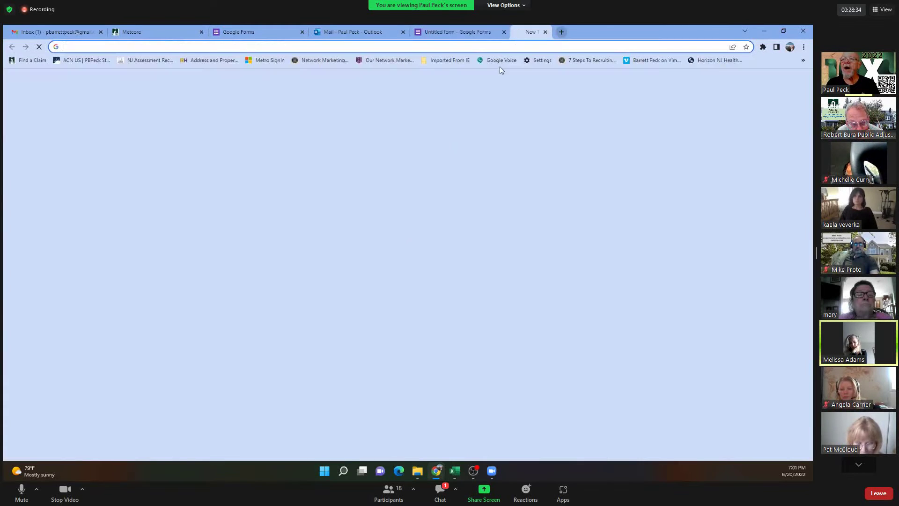
left_click(397, 250)
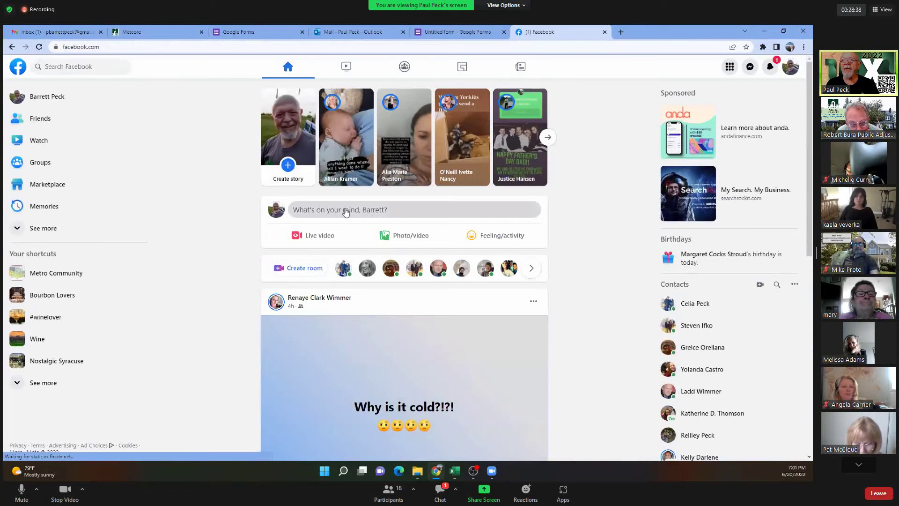
left_click(346, 209)
key("ctrl+v")
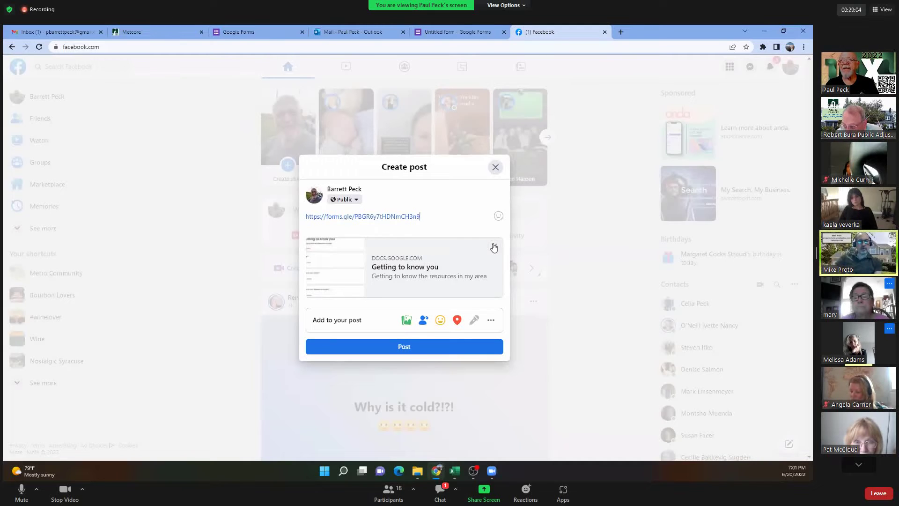
Remove the link preview, keep the post as a draft, close the Facebook tab, and turn the meeting camera off.
left_click(494, 247)
left_click(496, 180)
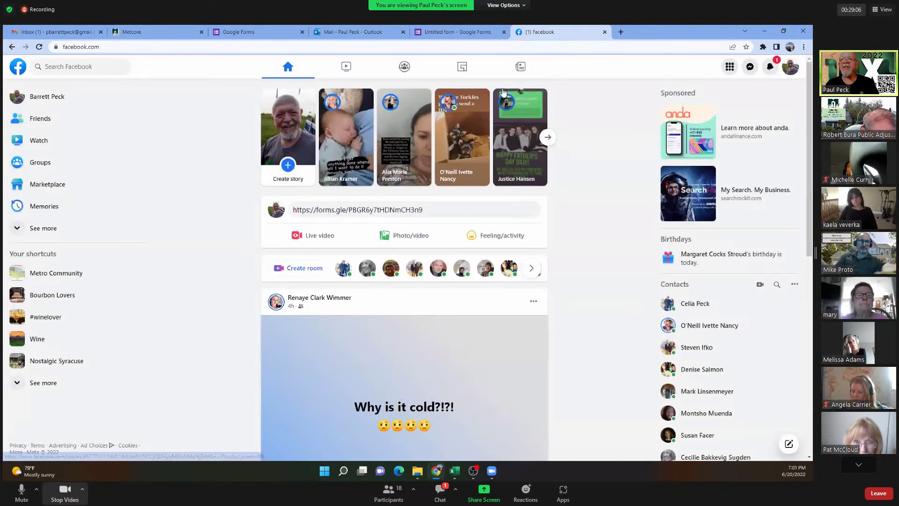
left_click(604, 32)
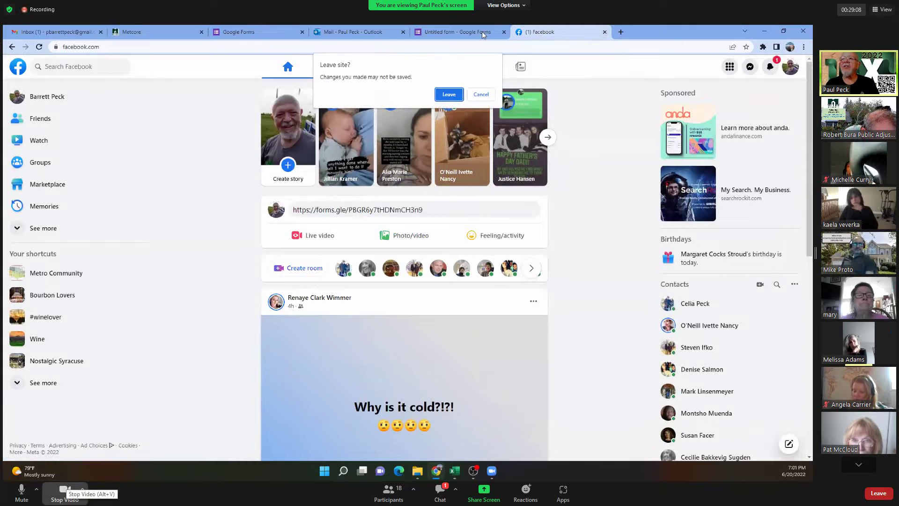
left_click(64, 490)
left_click(36, 489)
Leave Facebook and generate a fresh shortened forms.gle link for the form.
left_click(449, 95)
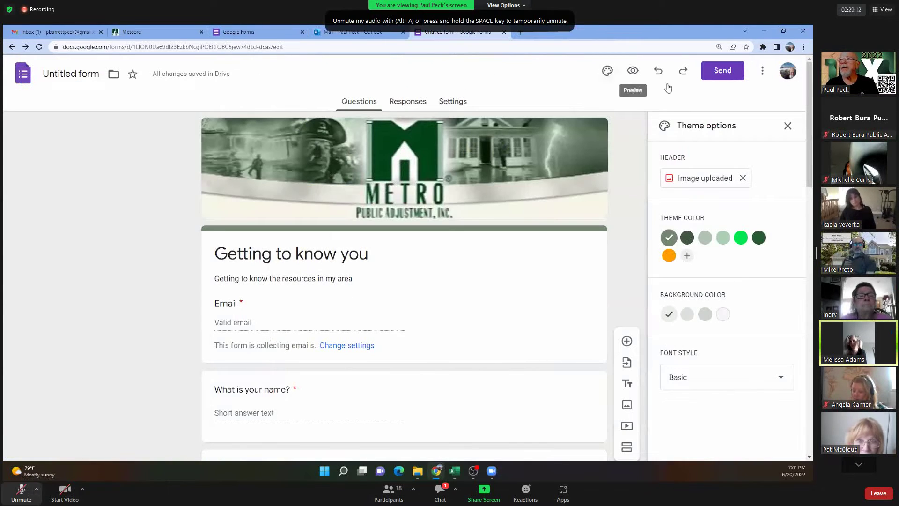
left_click(716, 72)
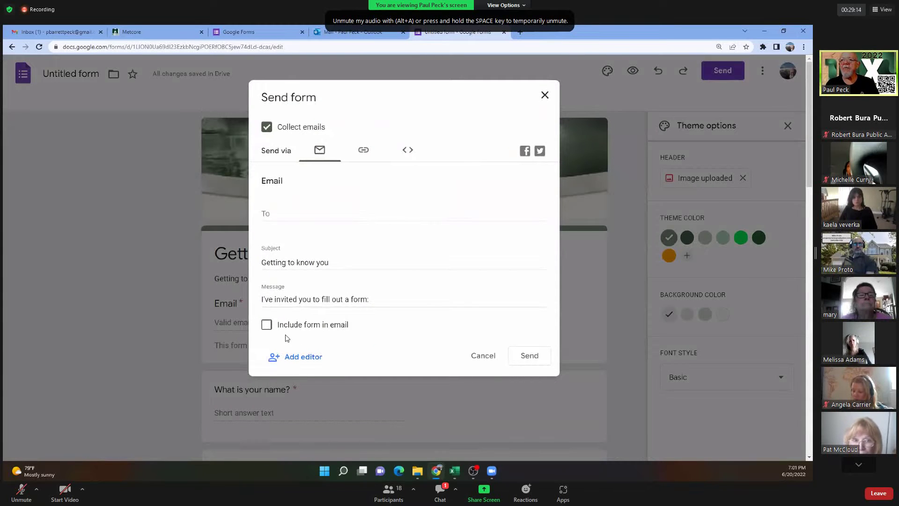
left_click(363, 151)
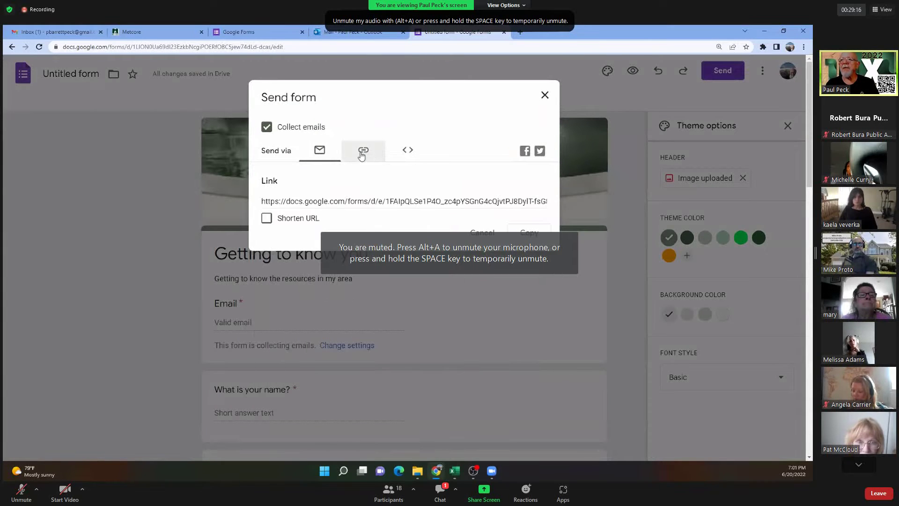
left_click(267, 219)
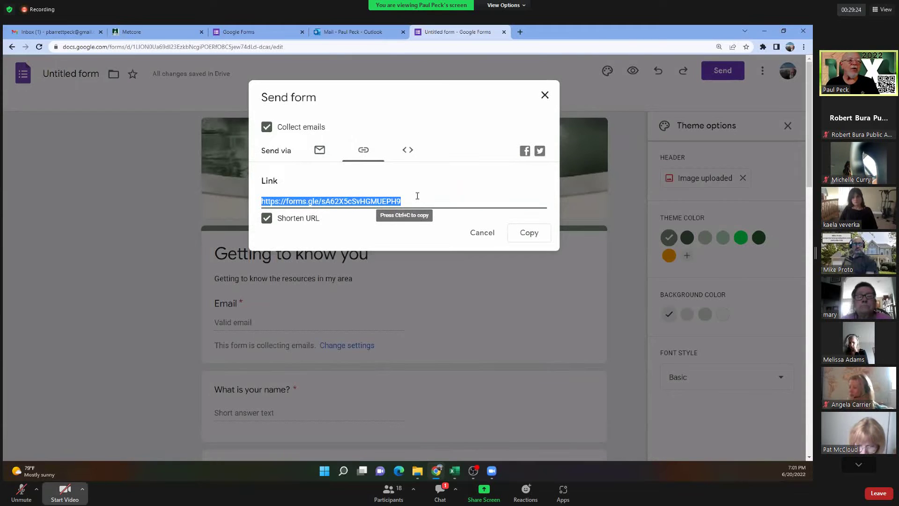
Turn the meeting camera on and unmute, close the Send form dialog, then mute again.
left_click(65, 491)
left_click(21, 490)
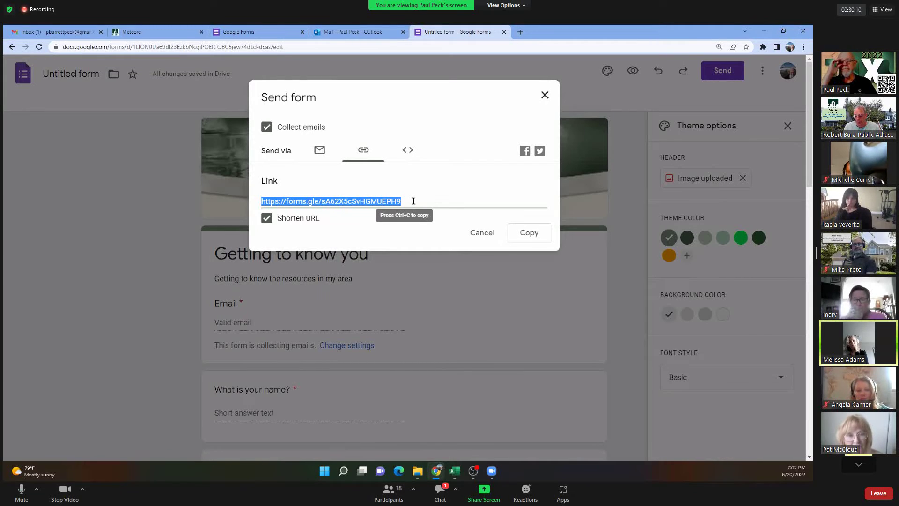
left_click(544, 95)
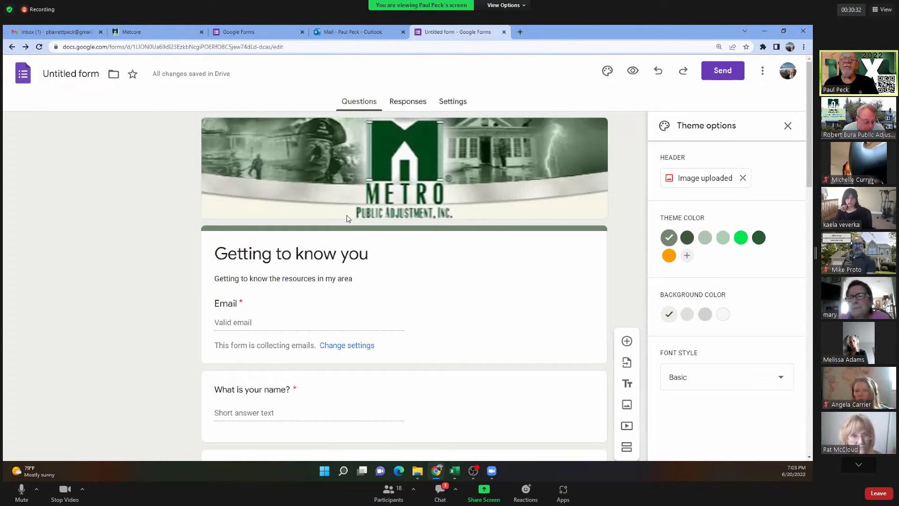
key("alt+a")
Link the form's responses to a new spreadsheet named 'Getting to know you'.
key("alt+v")
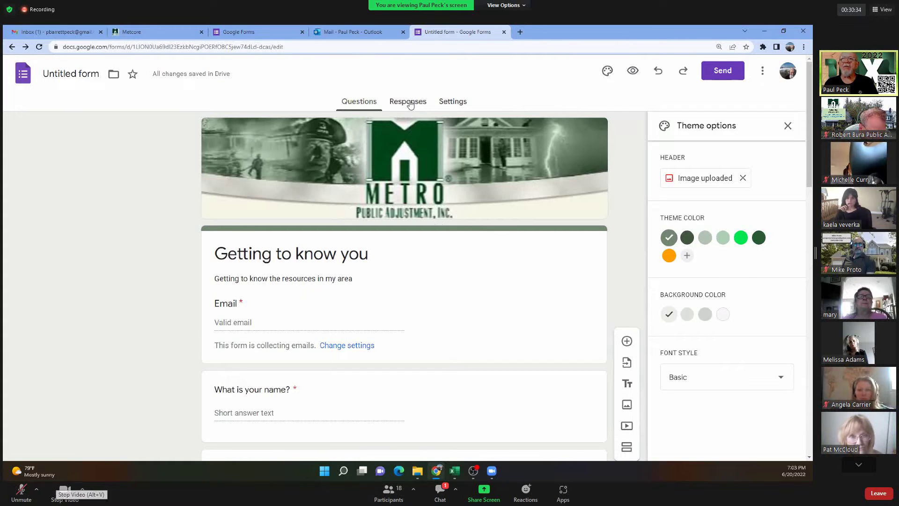
left_click(412, 104)
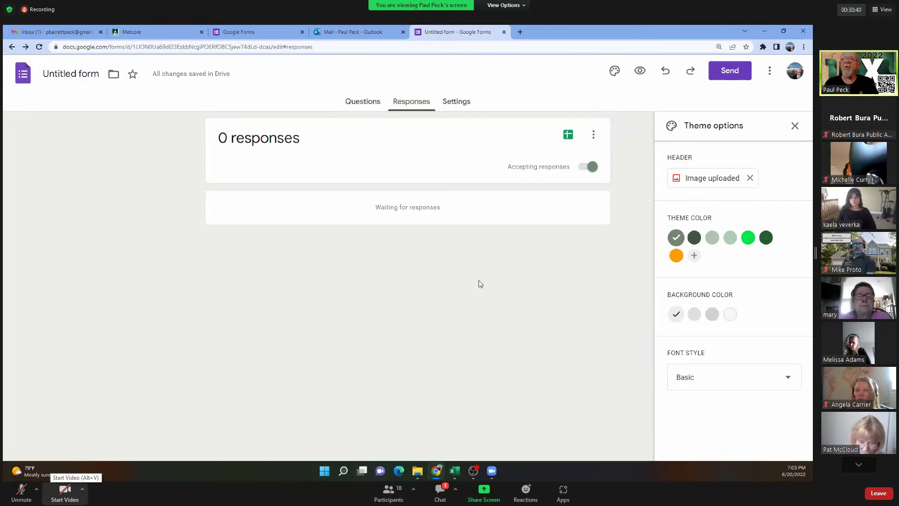
left_click(568, 135)
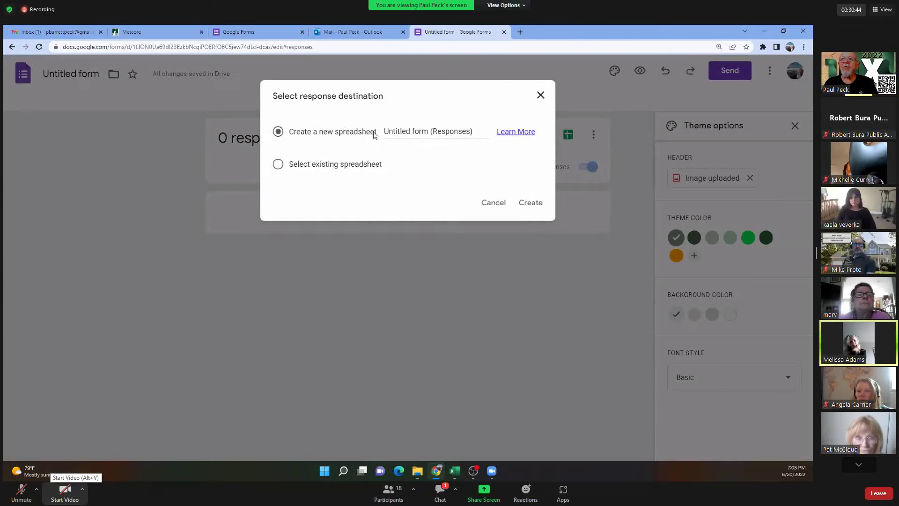
left_click(428, 131)
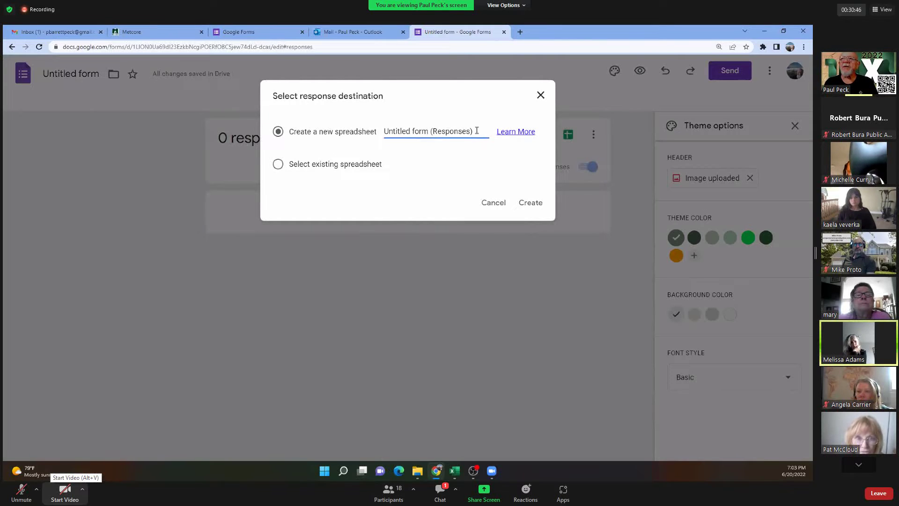
left_click_drag(475, 132, 353, 135)
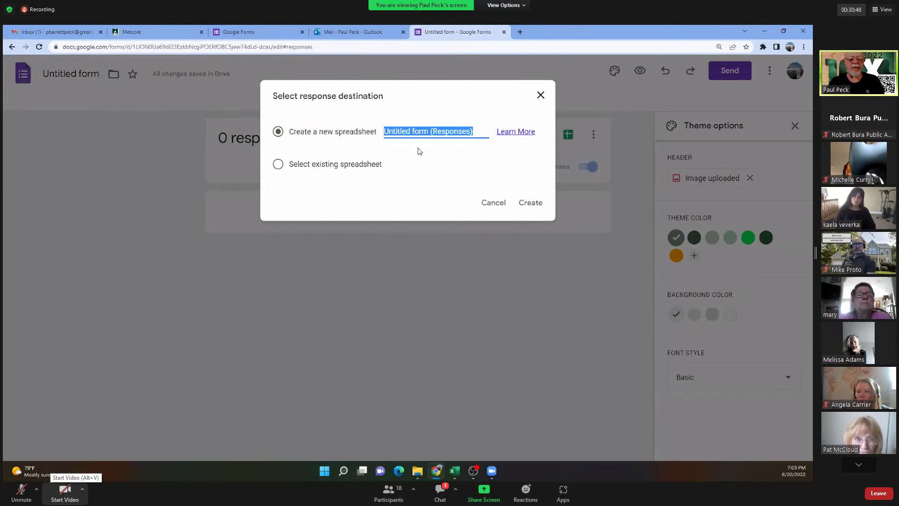
type("Getti")
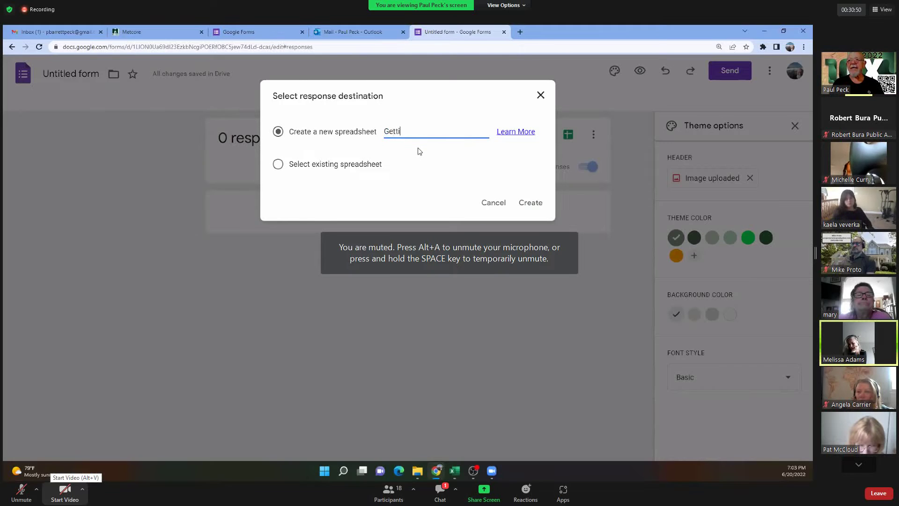
type("ng to know you")
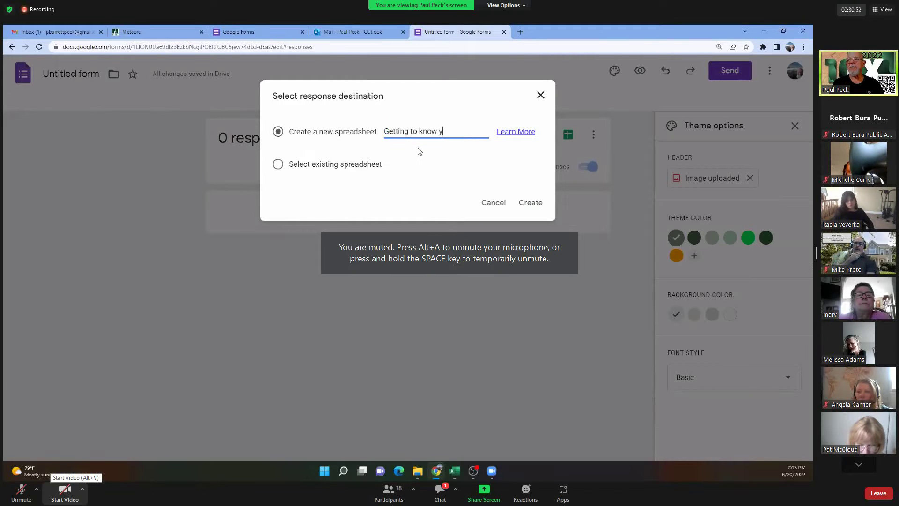
left_click(531, 204)
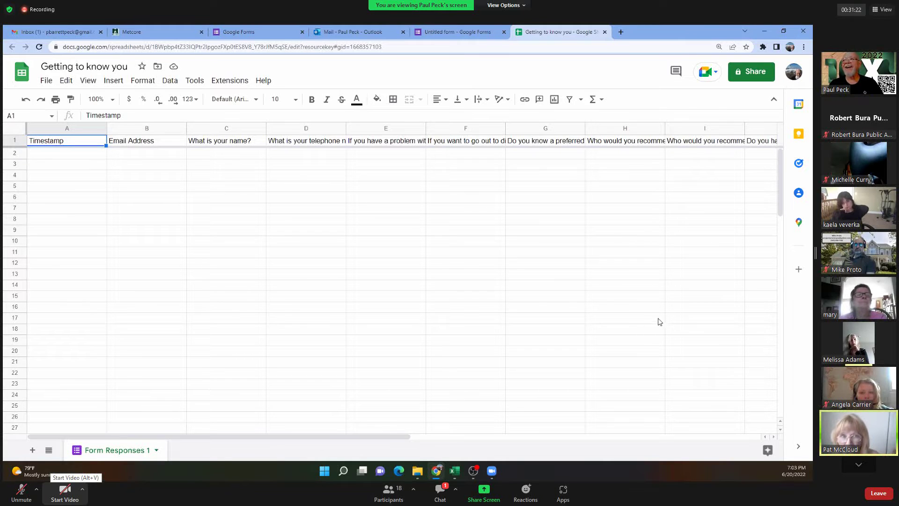
Close the 'Getting to know you' Google Sheets tab to return to the Responses tab.
left_click(604, 32)
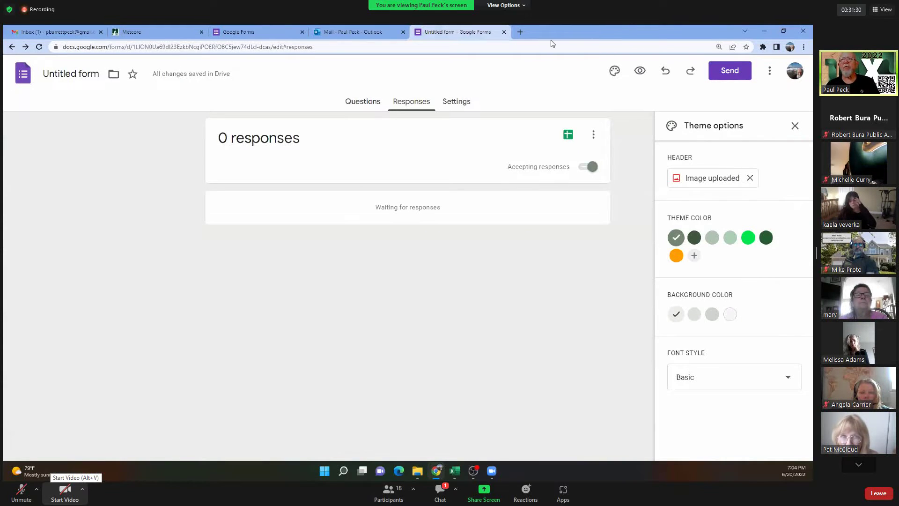
Close the untitled form tab and open the Google Forms home page from the apps grid in a new tab.
left_click(503, 31)
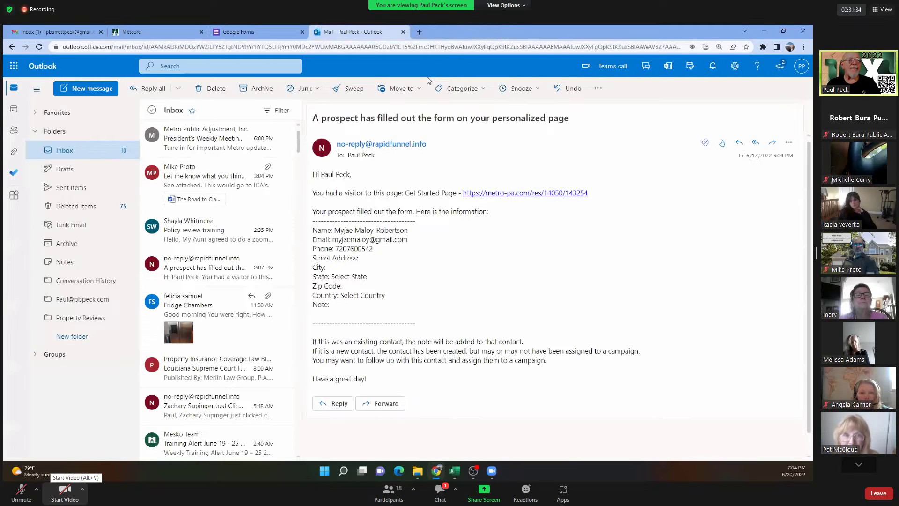
left_click(419, 31)
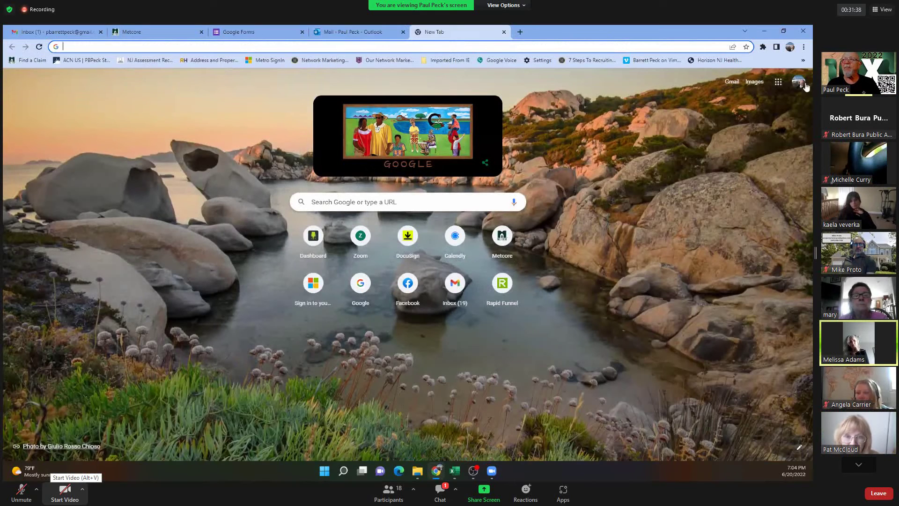
left_click(777, 82)
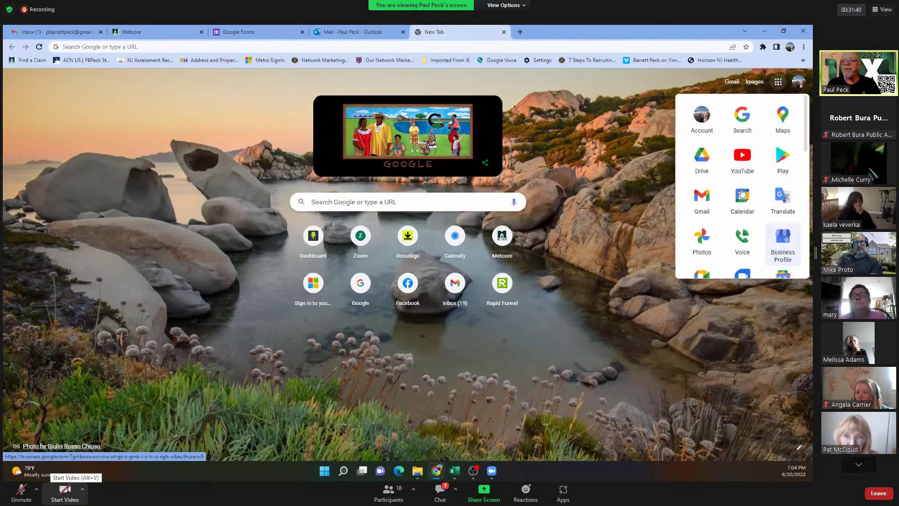
scroll(740, 202, "down", 6)
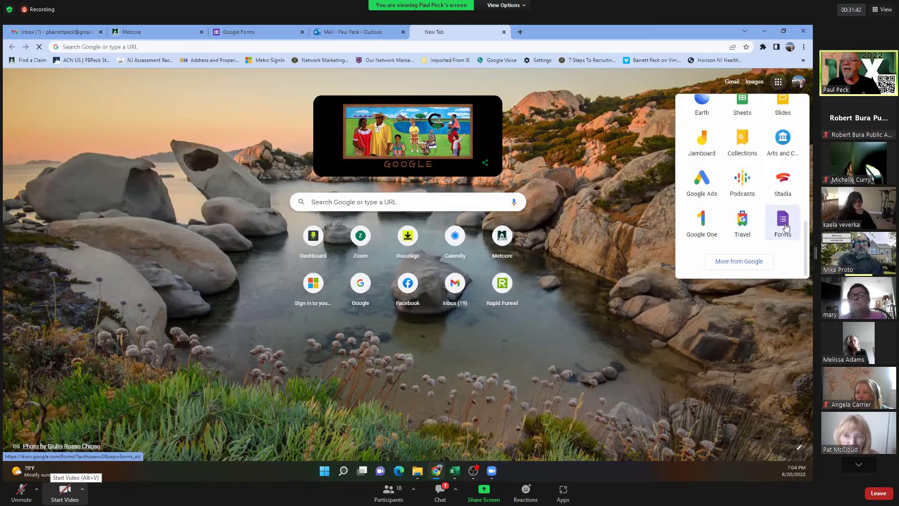
left_click(785, 224)
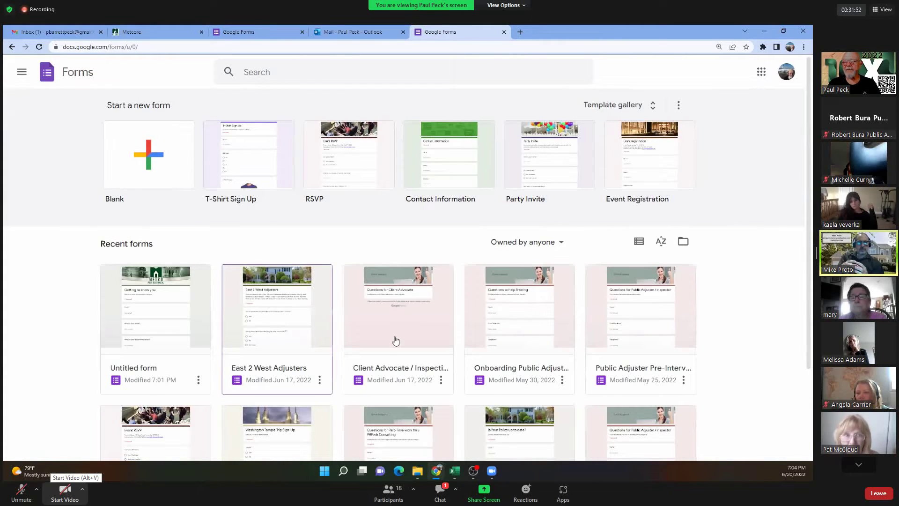
Open the Onboarding Public Adjuster form's 434 responses in its linked spreadsheet.
left_click(522, 304)
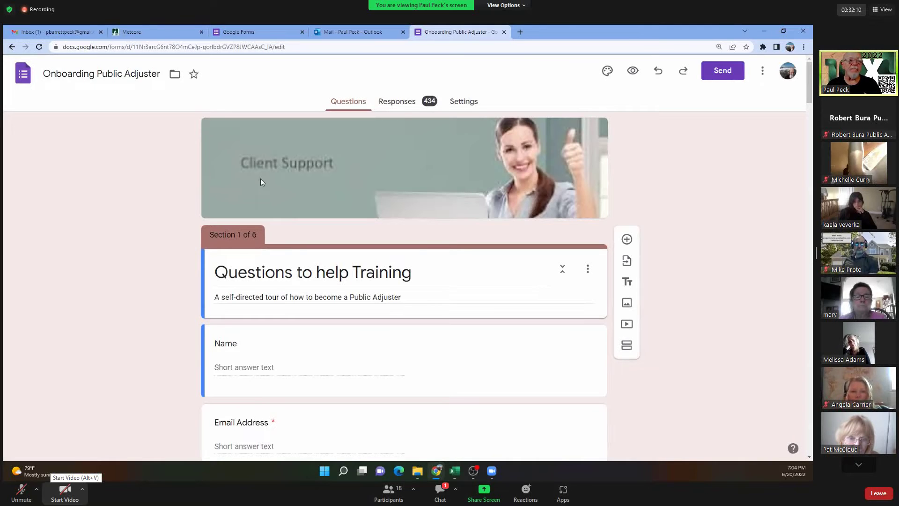
left_click(402, 103)
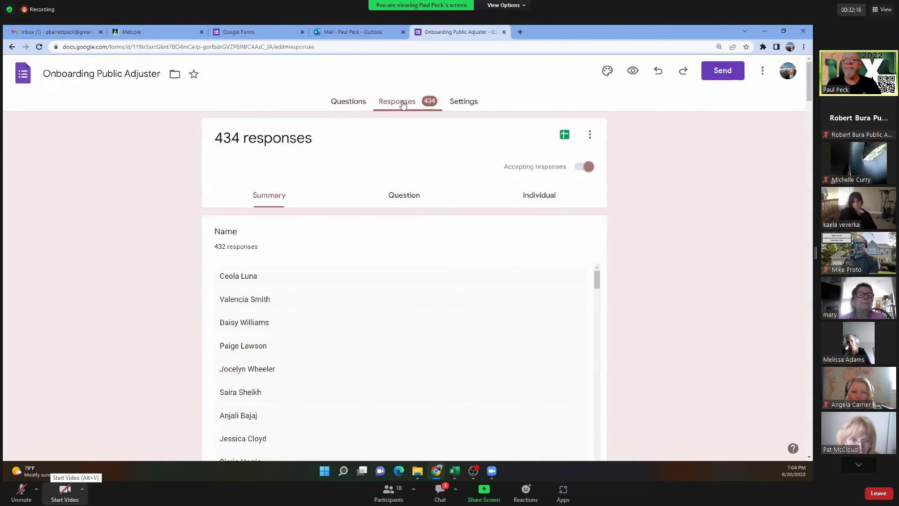
left_click(564, 135)
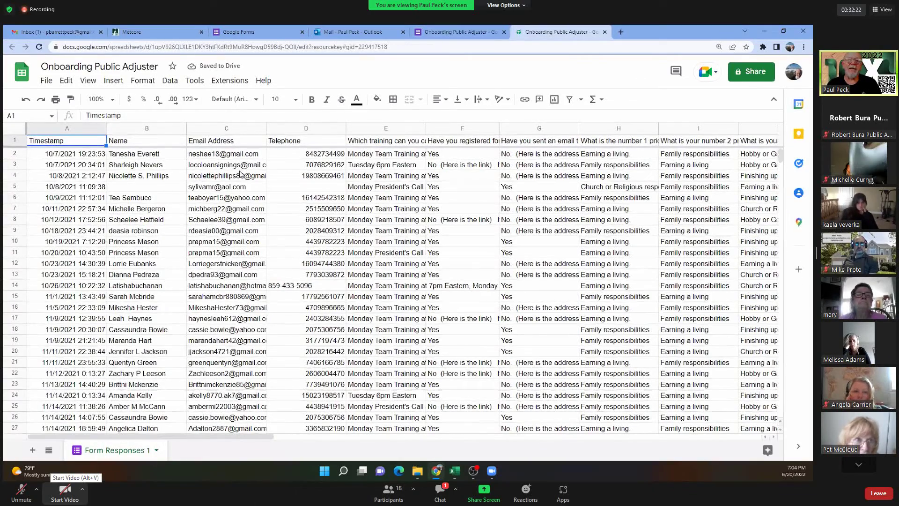
Scroll through the Form Responses 1 rows, then close the spreadsheet tab.
scroll(404, 316, "down", 9)
scroll(404, 316, "down", 12)
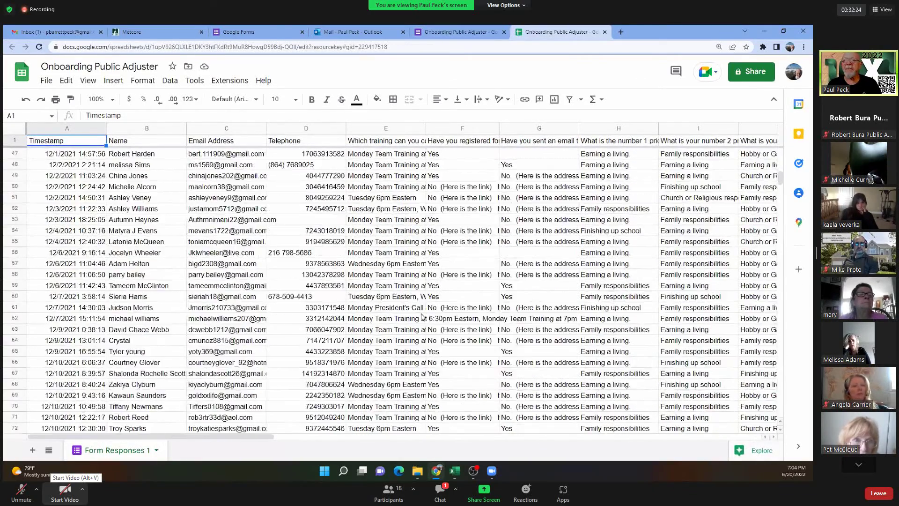
scroll(444, 322, "down", 20)
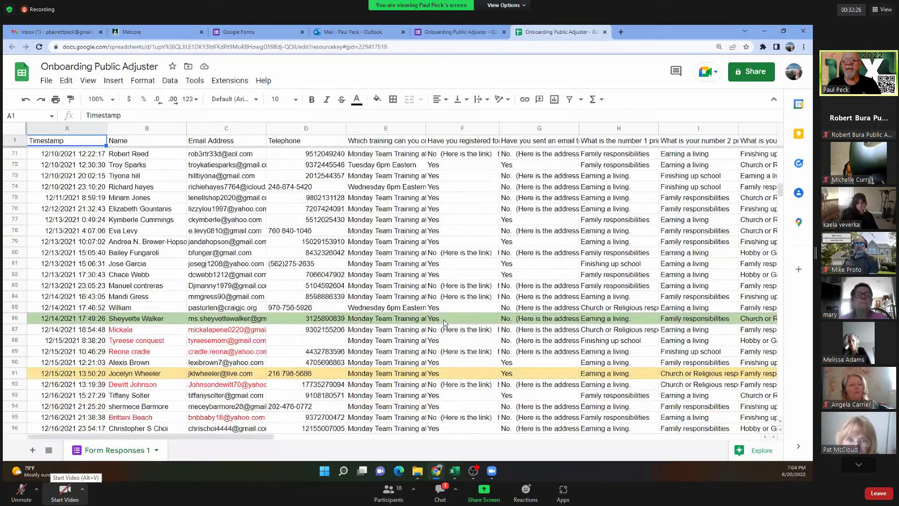
scroll(444, 322, "down", 9)
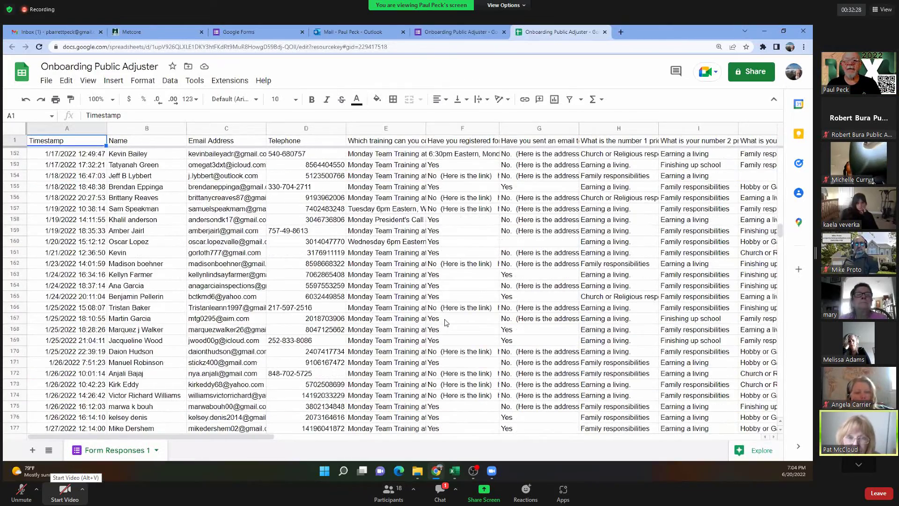
left_click(603, 33)
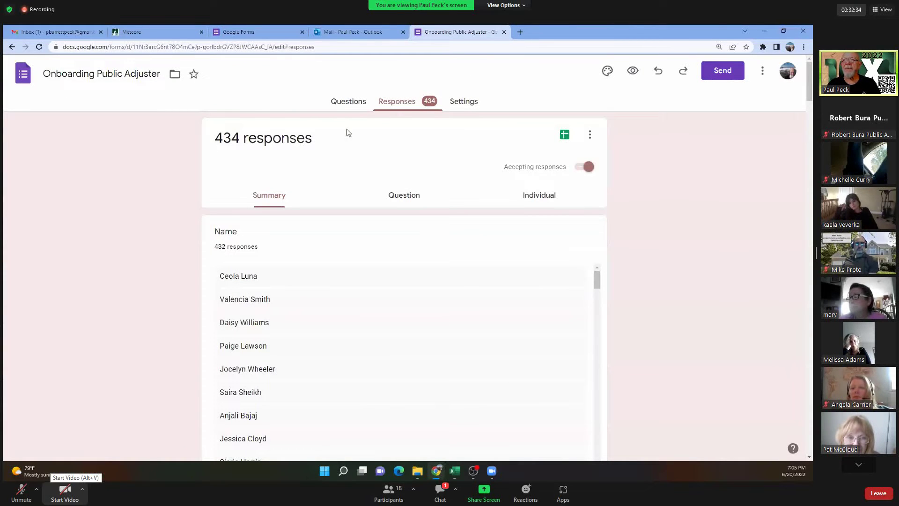
Return to the Questions tab and inspect the Quick Start question's answer options.
left_click(349, 103)
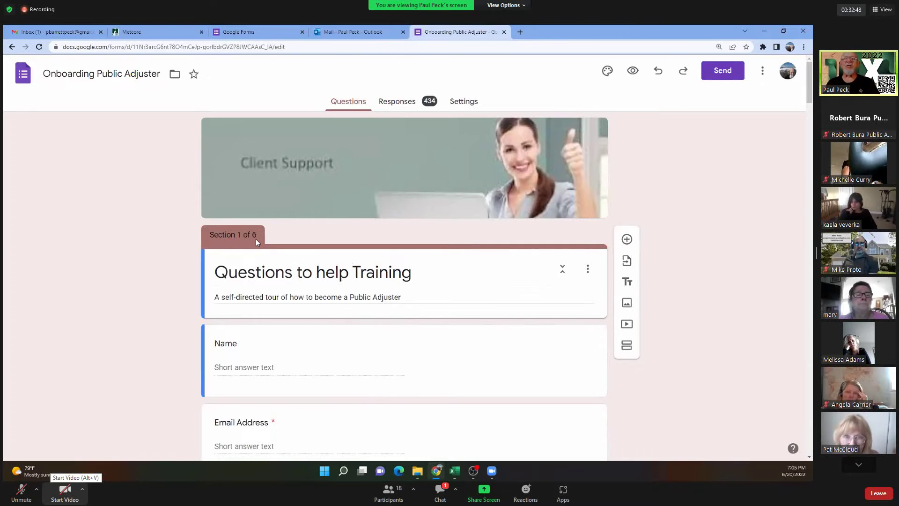
scroll(195, 265, "down", 8)
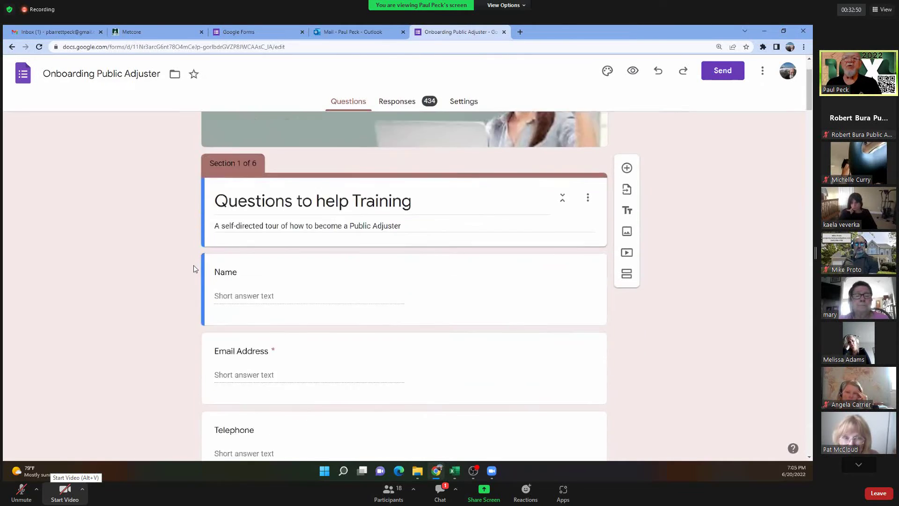
scroll(193, 266, "down", 1)
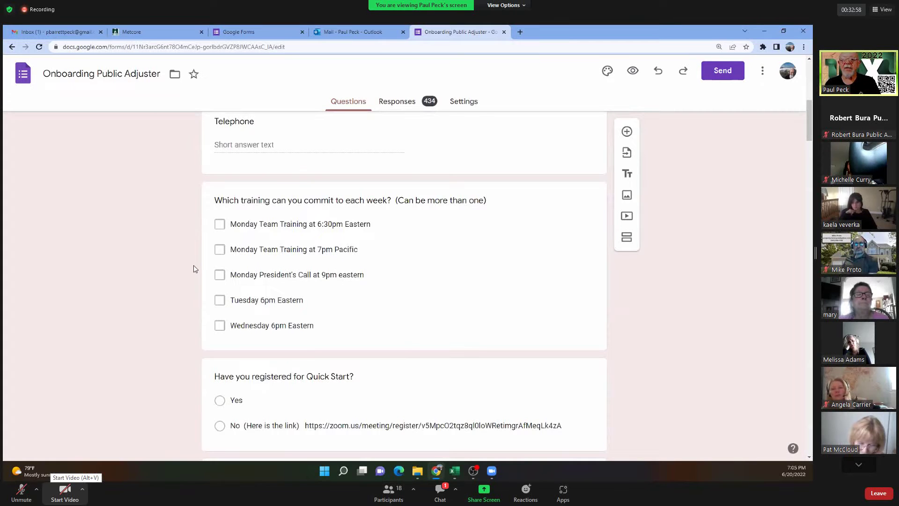
scroll(193, 265, "down", 3)
left_click(327, 277)
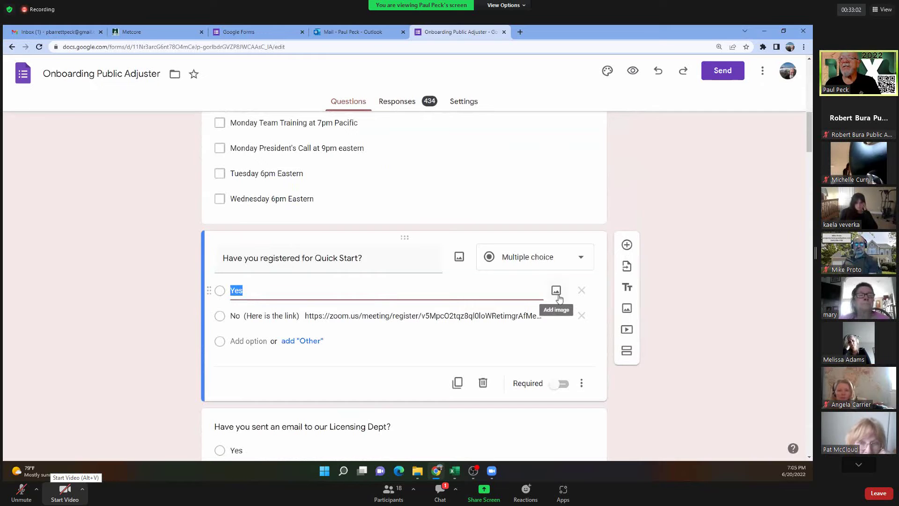
Review the Field Training section and the 'Who owns a home or business?' checkbox options.
scroll(139, 282, "down", 3)
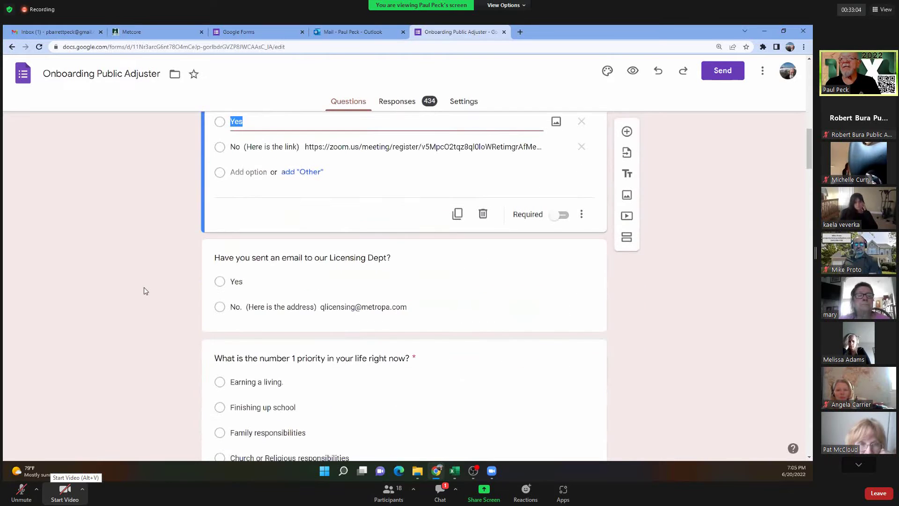
scroll(148, 288, "down", 3)
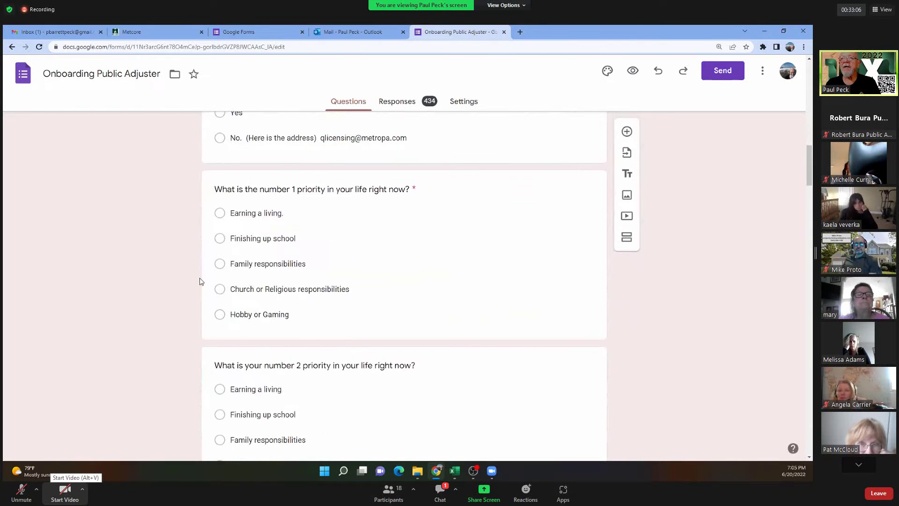
scroll(133, 325, "down", 5)
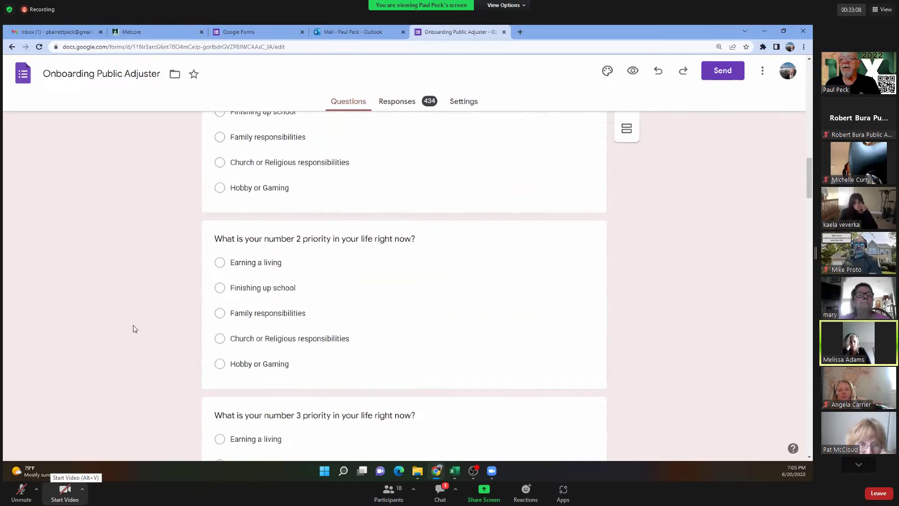
scroll(151, 327, "down", 2)
scroll(151, 326, "down", 3)
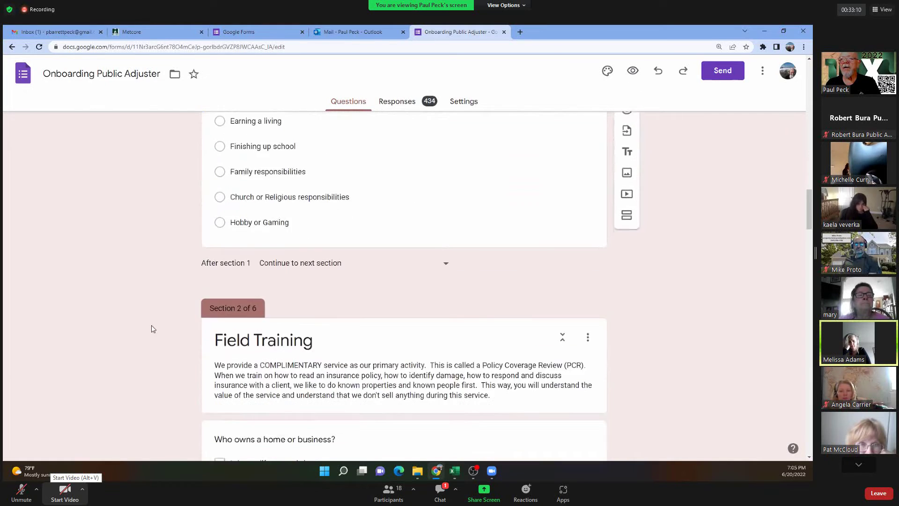
scroll(159, 321, "down", 2)
scroll(161, 320, "down", 2)
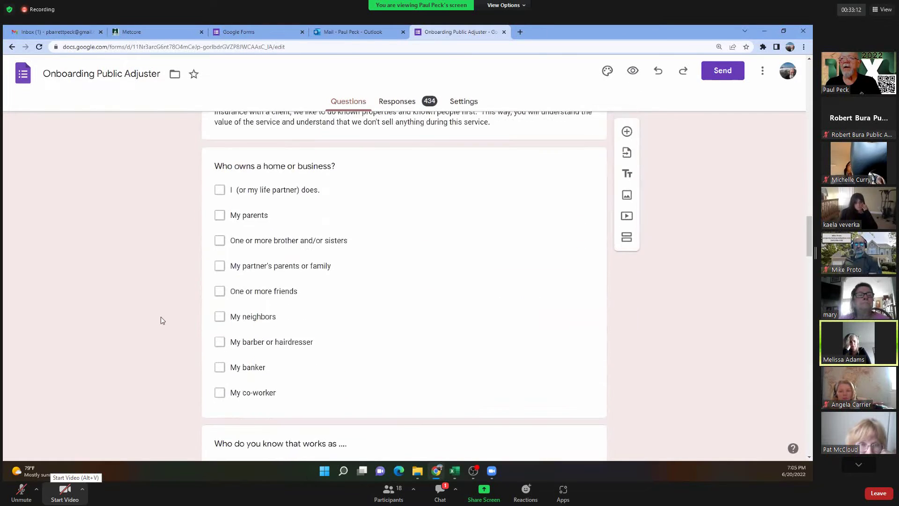
scroll(159, 315, "up", 4)
scroll(501, 287, "down", 3)
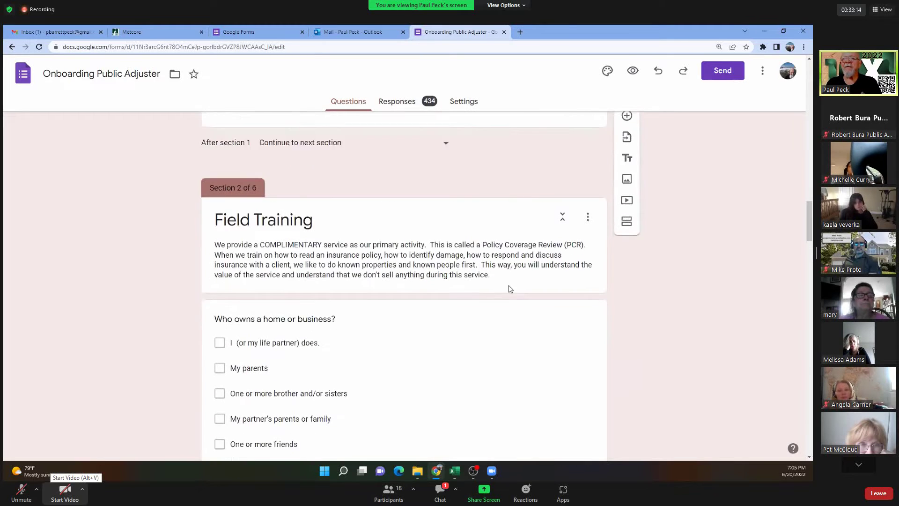
left_click(462, 298)
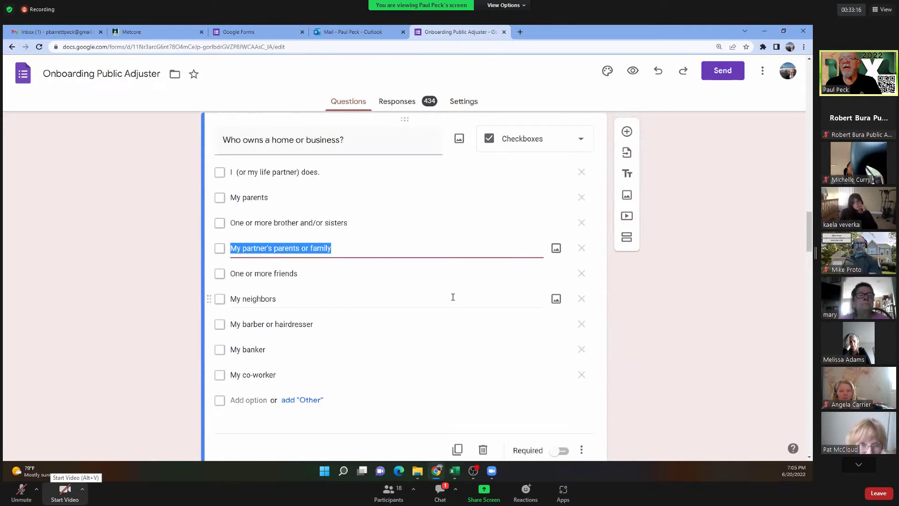
scroll(417, 269, "up", 2)
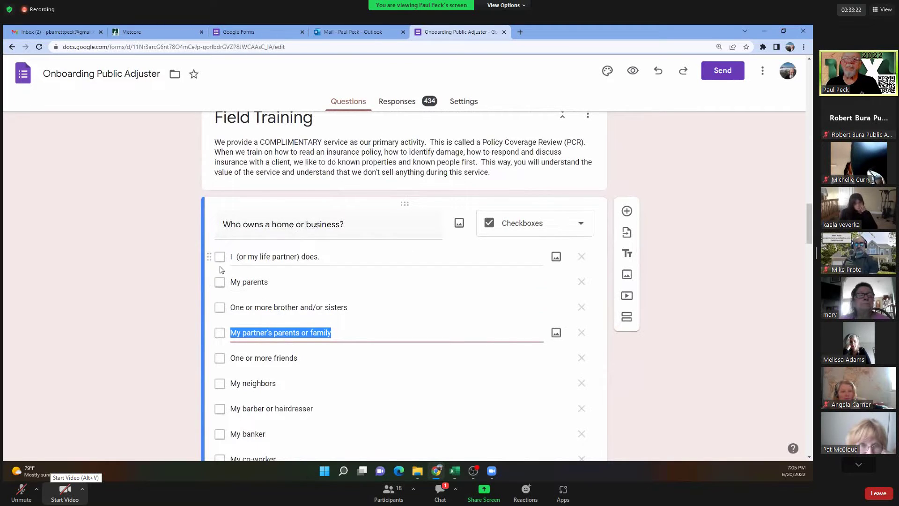
scroll(151, 336, "down", 4)
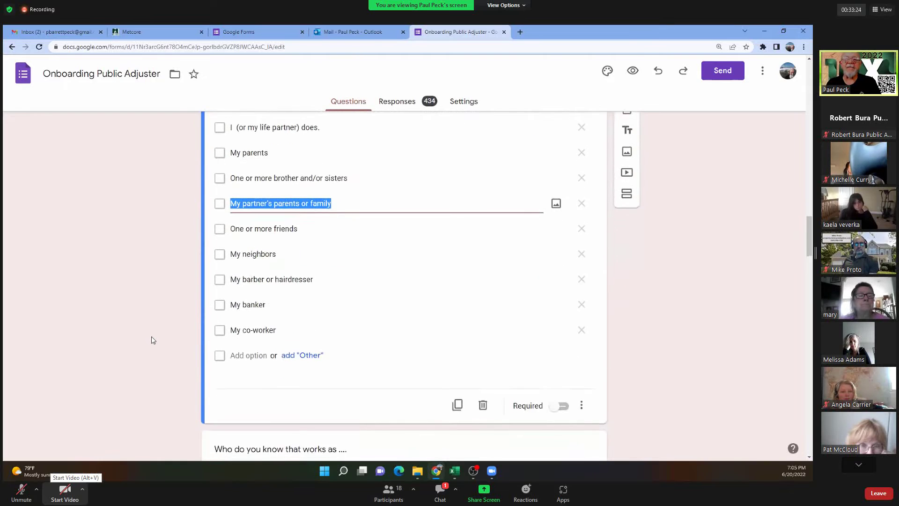
scroll(153, 340, "up", 6)
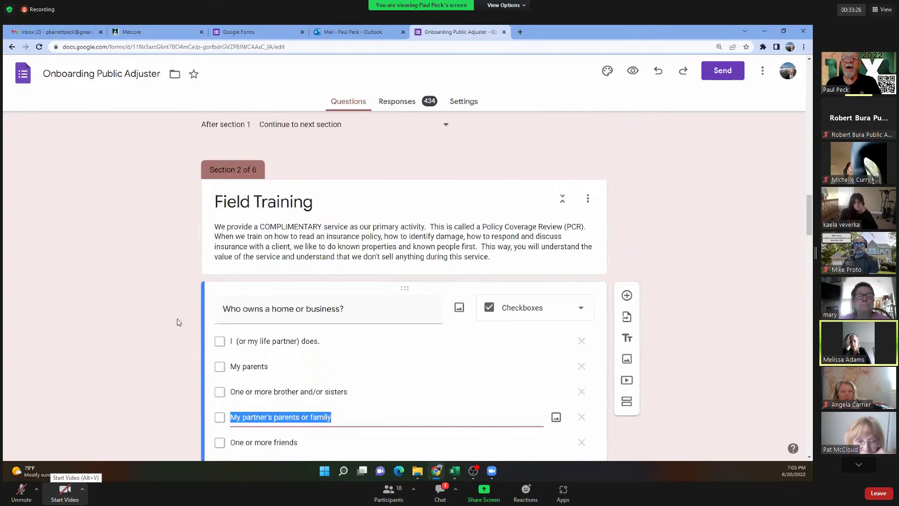
scroll(177, 321, "down", 5)
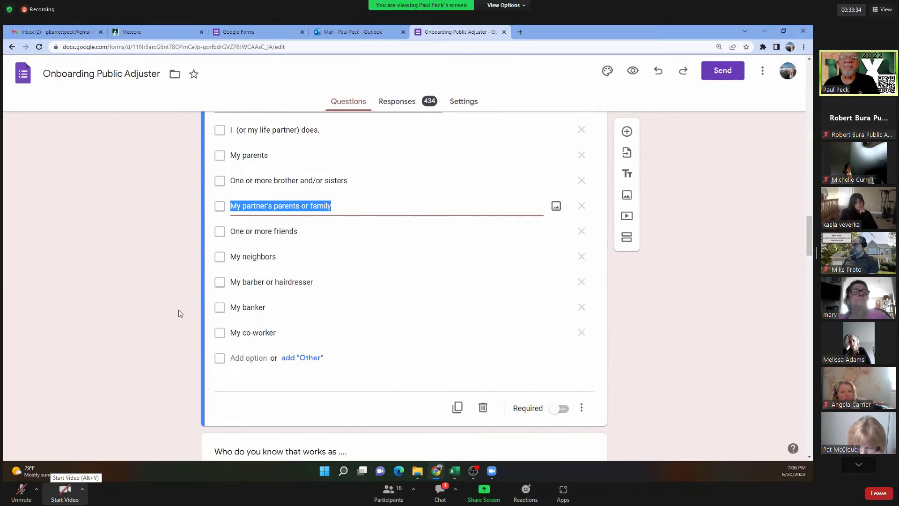
scroll(178, 310, "down", 7)
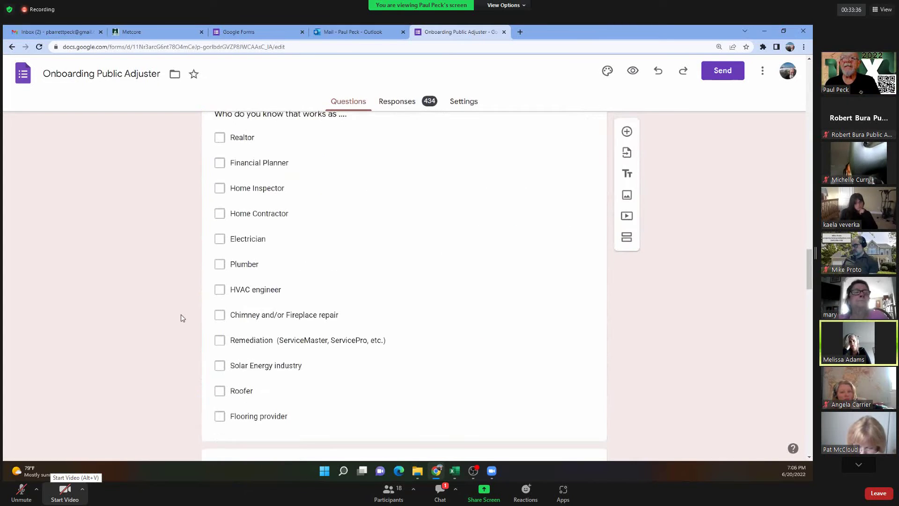
scroll(183, 317, "up", 2)
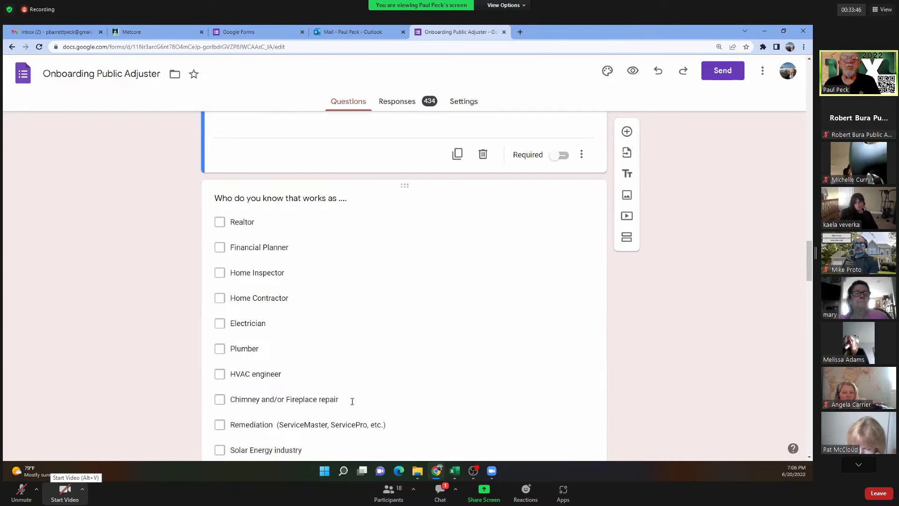
scroll(352, 398, "down", 3)
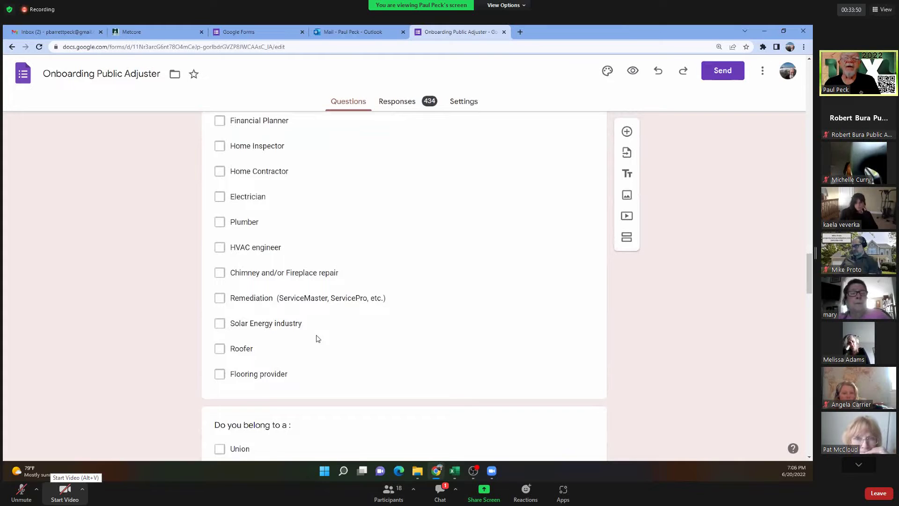
scroll(318, 335, "down", 3)
scroll(326, 330, "down", 4)
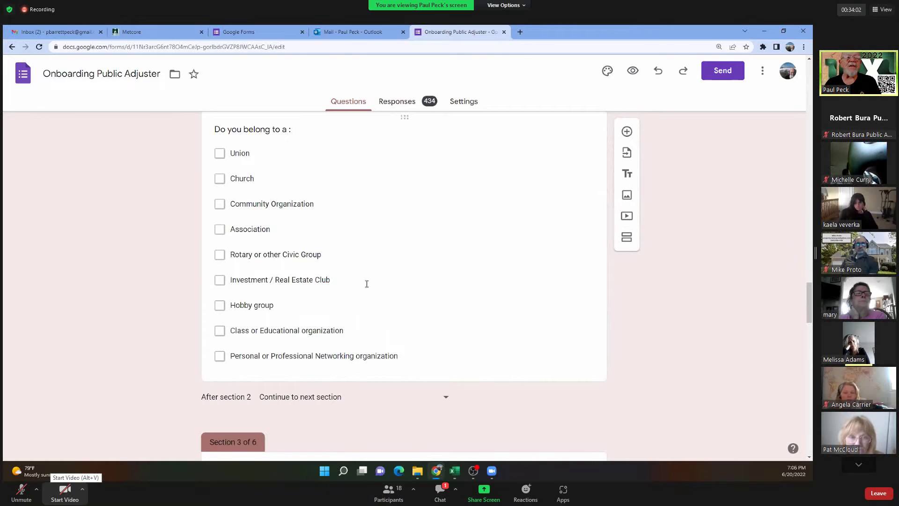
scroll(320, 291, "down", 2)
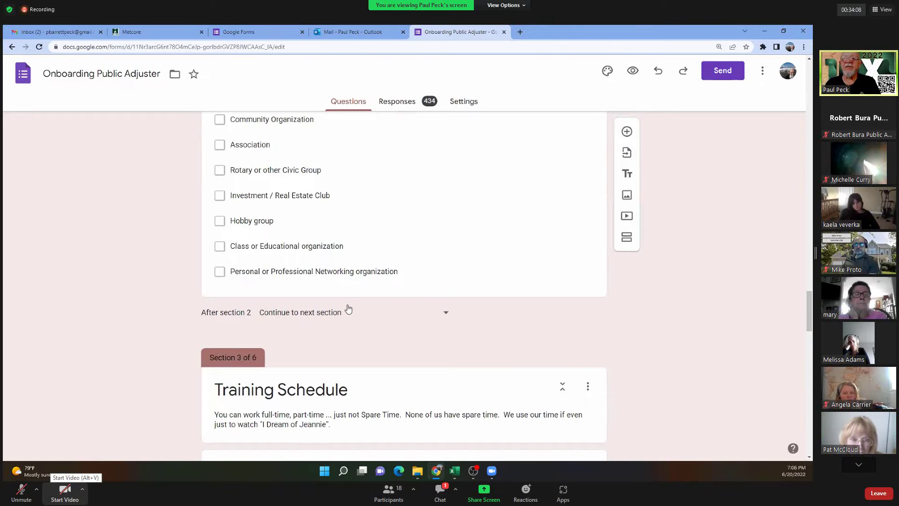
scroll(348, 309, "down", 8)
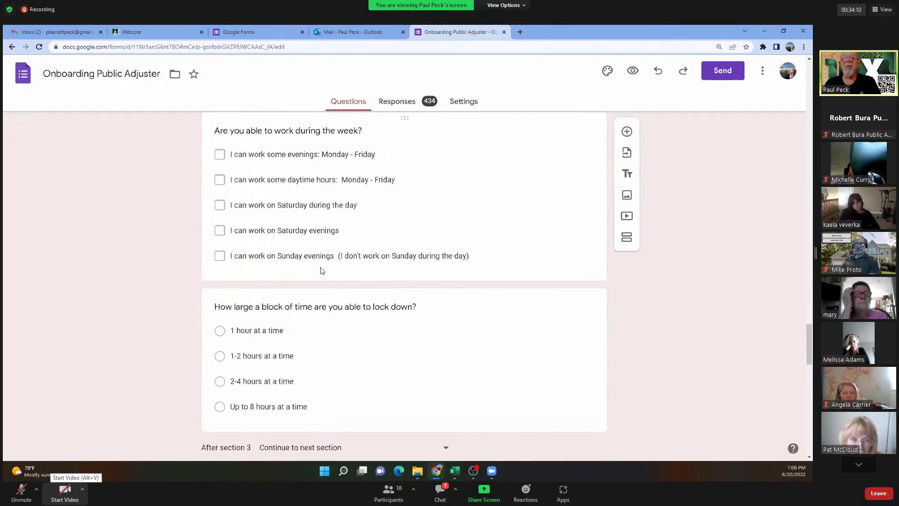
scroll(322, 271, "up", 3)
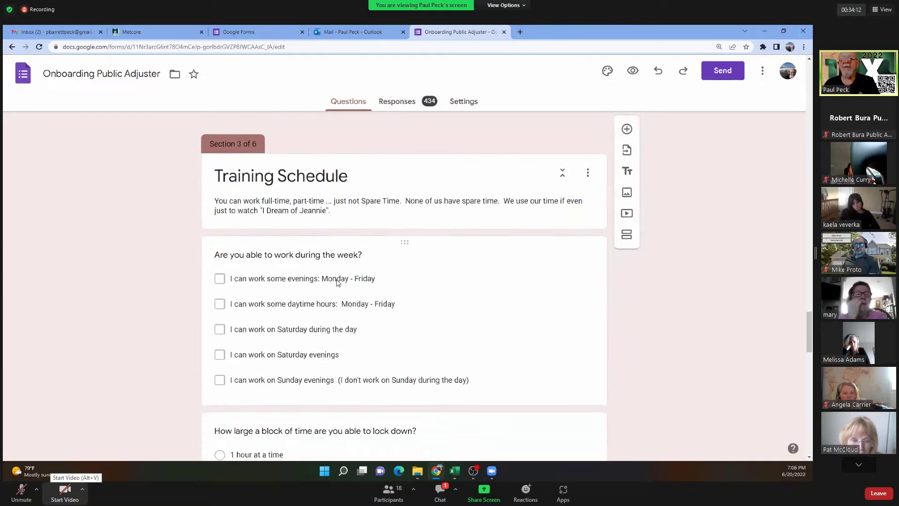
scroll(336, 282, "down", 7)
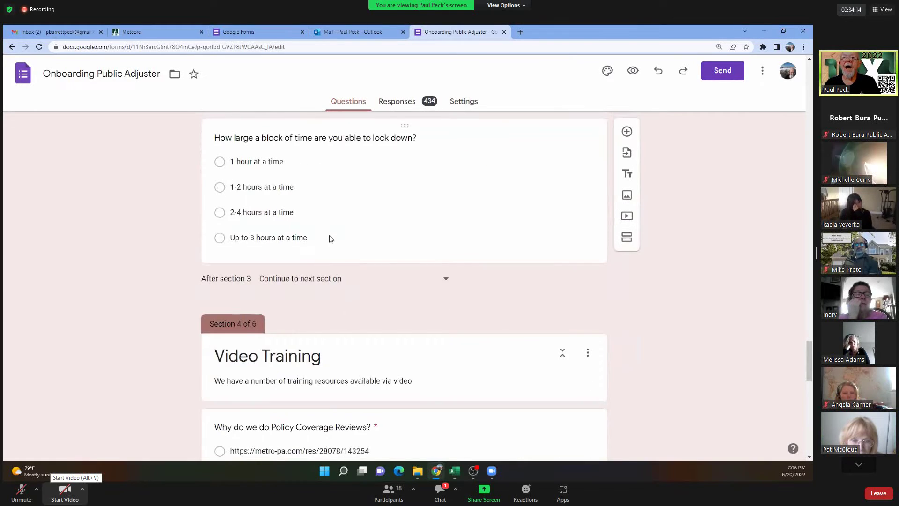
scroll(330, 246, "up", 2)
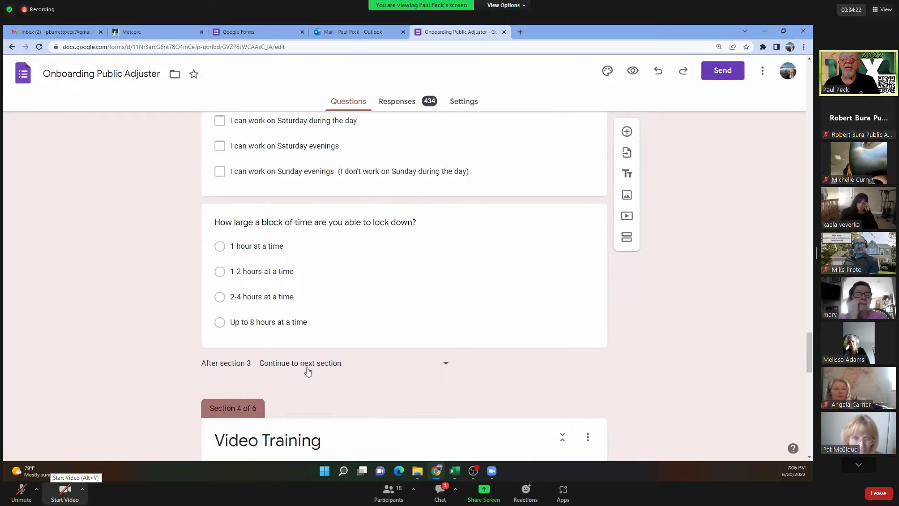
scroll(337, 362, "down", 5)
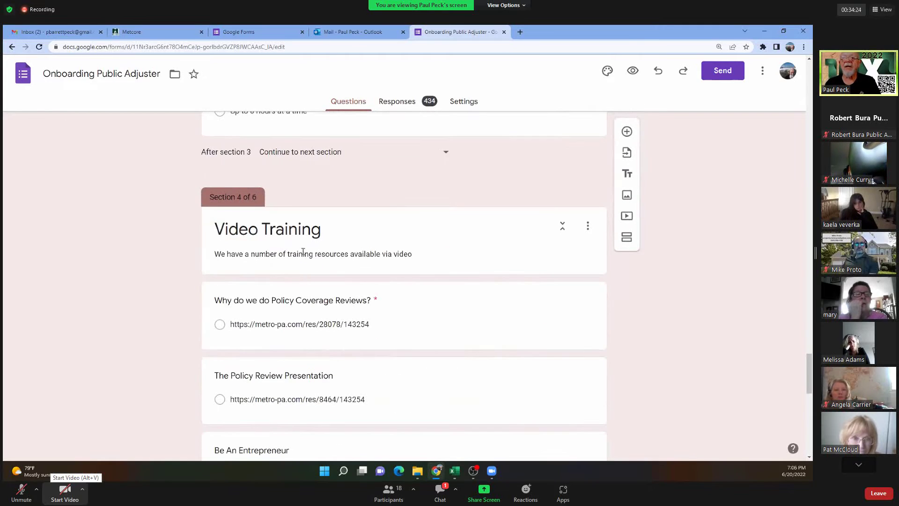
left_click(449, 319)
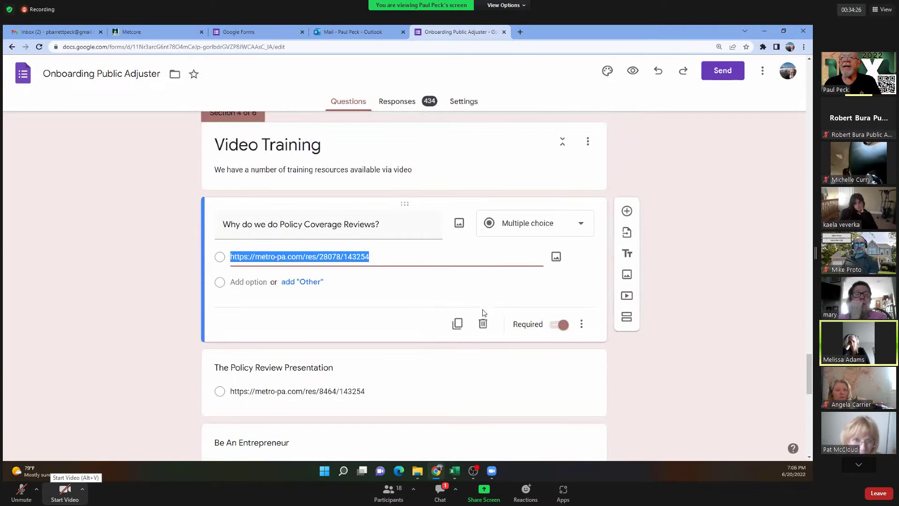
scroll(387, 336, "down", 4)
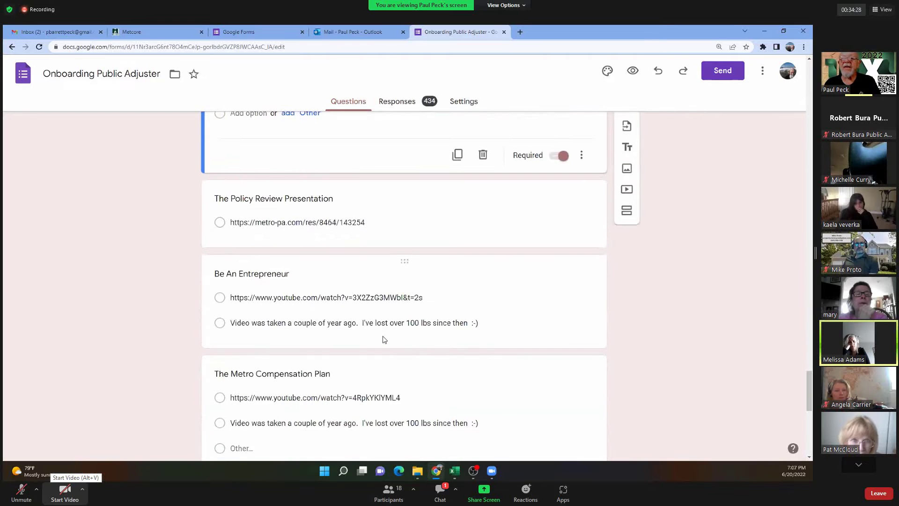
left_click(456, 307)
scroll(450, 328, "down", 4)
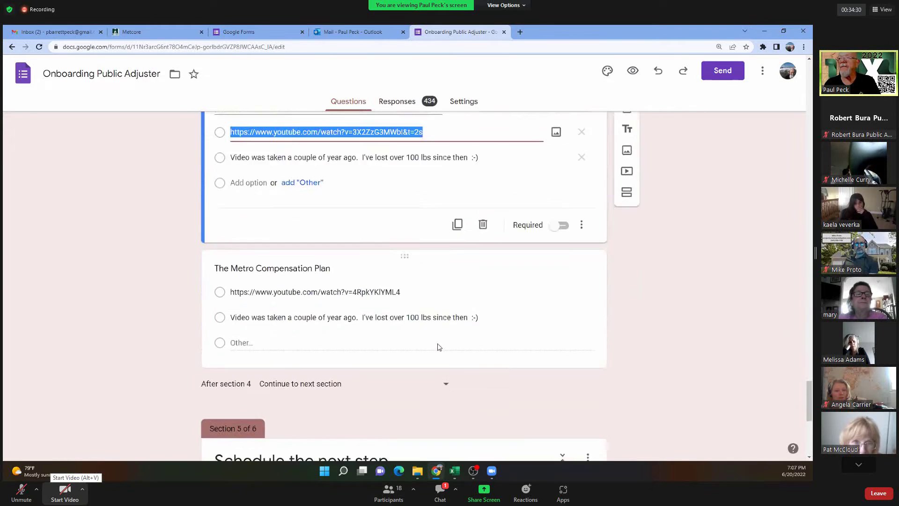
left_click(495, 224)
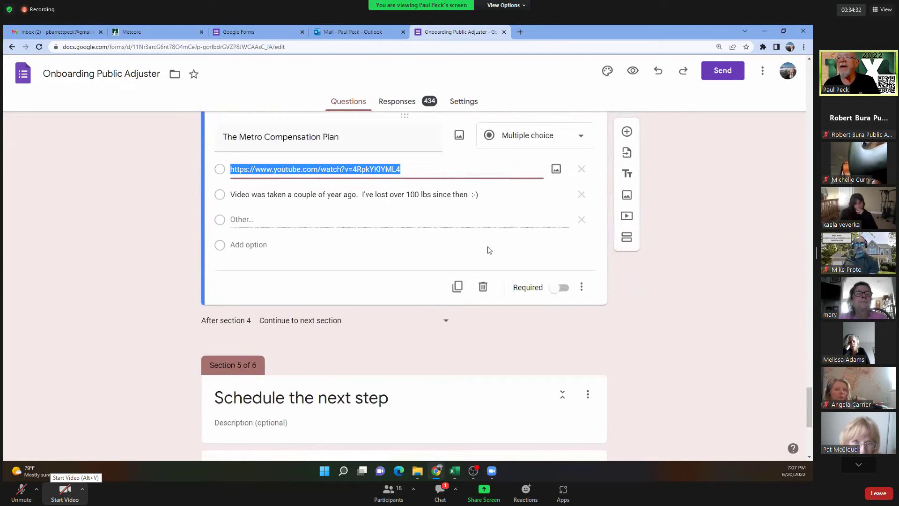
scroll(488, 249, "down", 4)
left_click(474, 311)
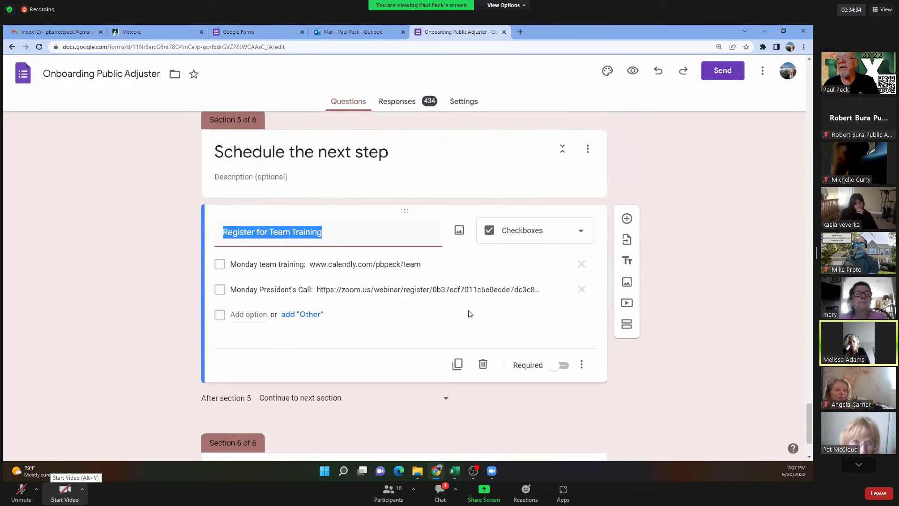
scroll(467, 317, "down", 1)
scroll(451, 315, "up", 20)
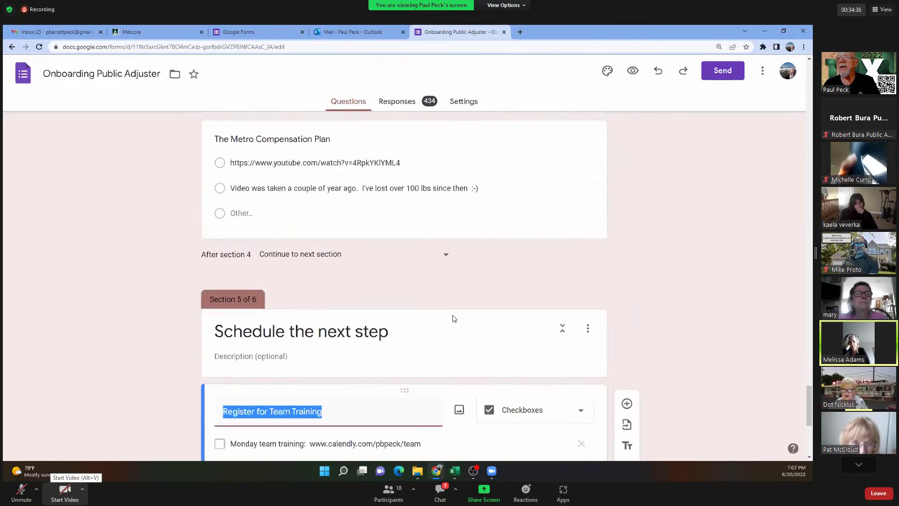
scroll(452, 313, "up", 15)
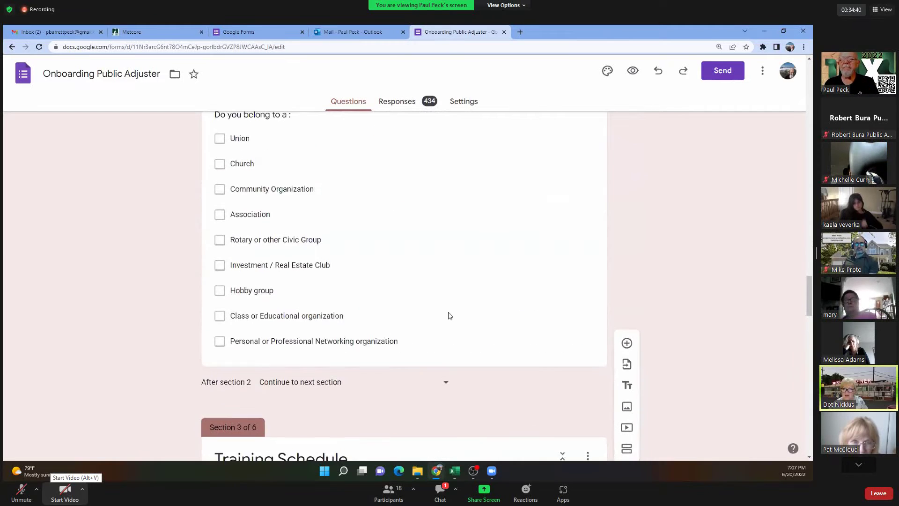
scroll(449, 313, "up", 15)
scroll(448, 312, "up", 15)
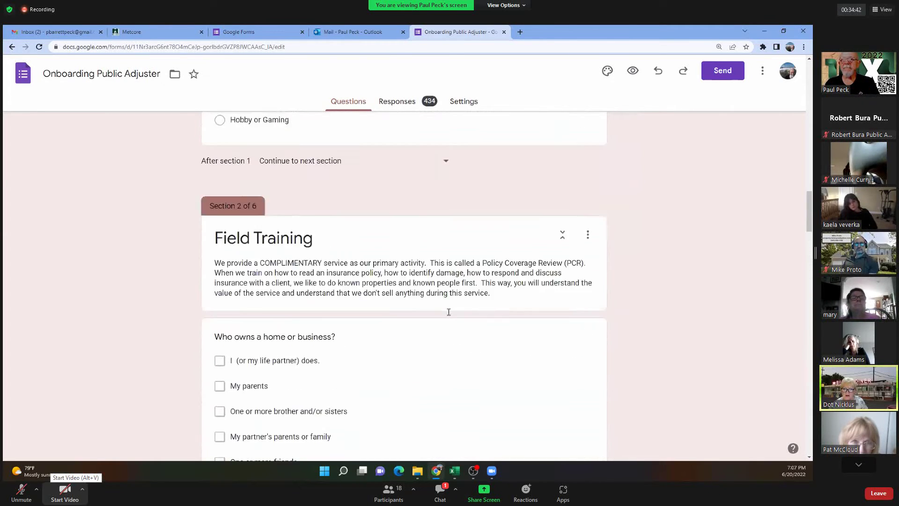
scroll(449, 307, "up", 5)
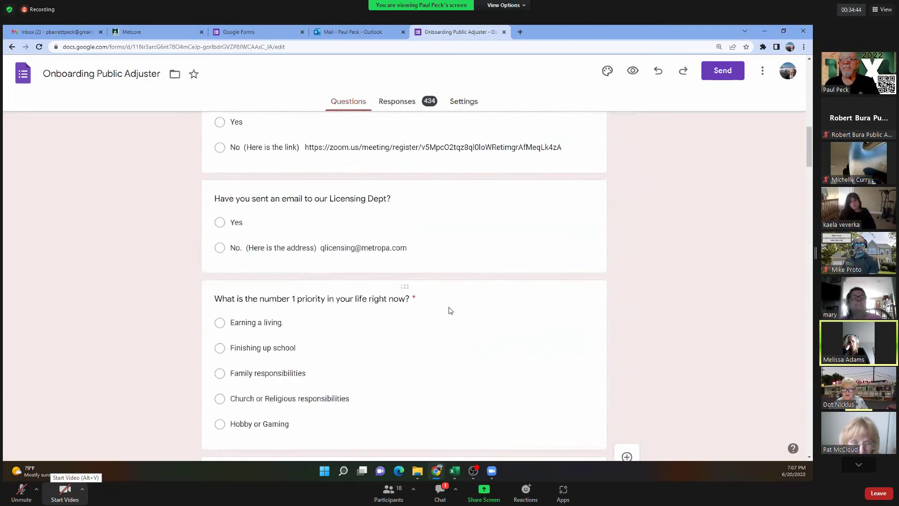
left_click(453, 245)
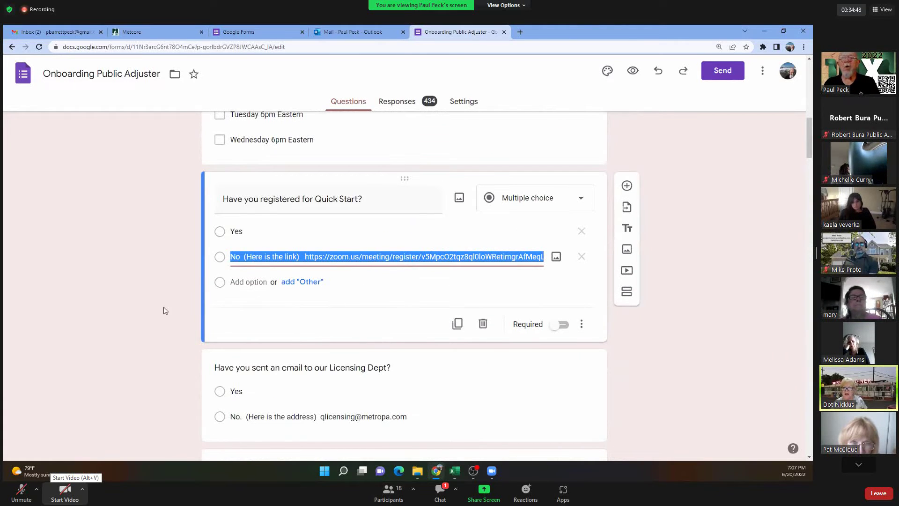
scroll(302, 334, "down", 8)
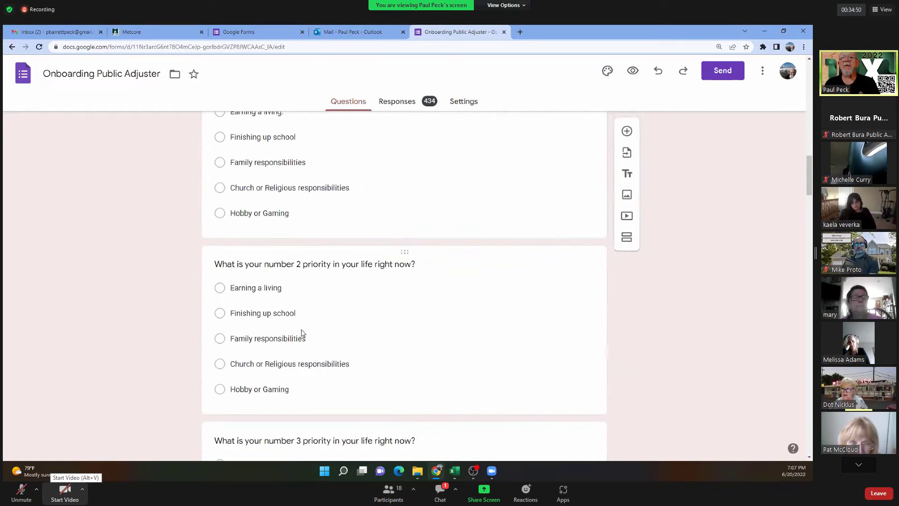
scroll(302, 334, "up", 15)
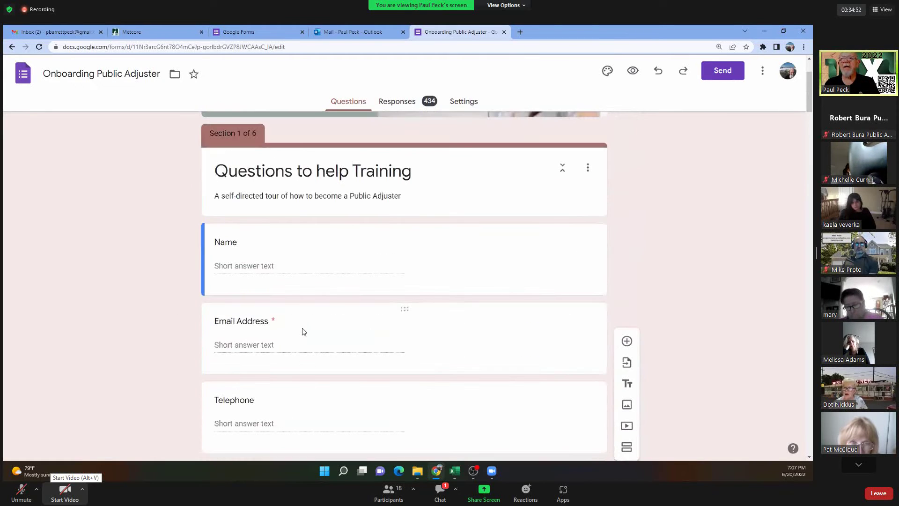
scroll(321, 315, "down", 7)
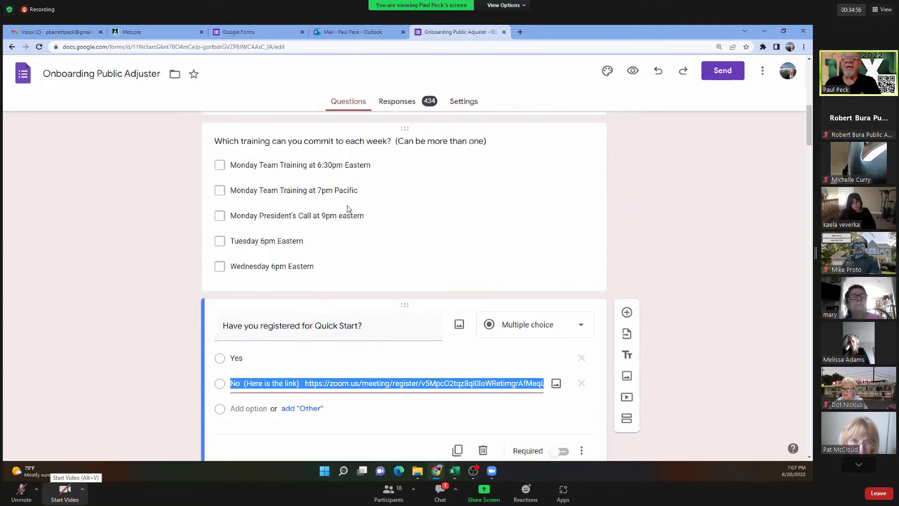
left_click(392, 215)
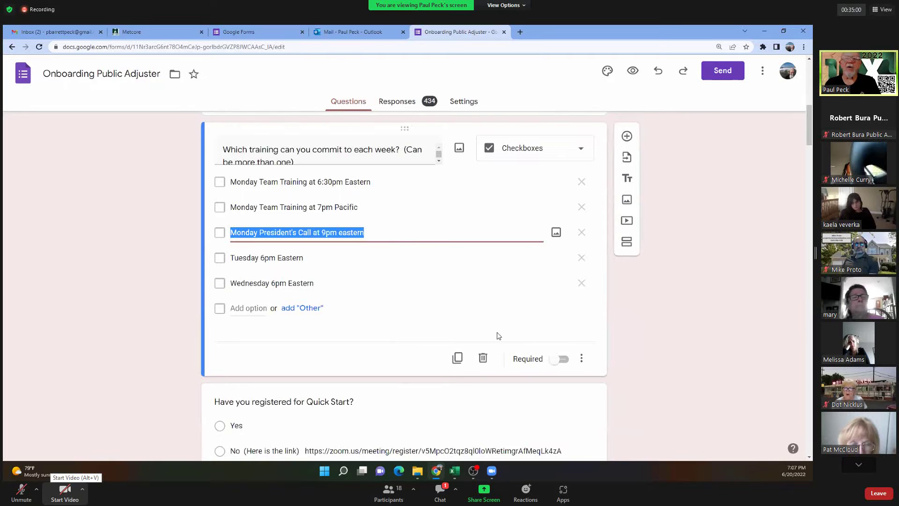
Show and then dismiss the weekly training question's extra settings menu.
left_click(582, 359)
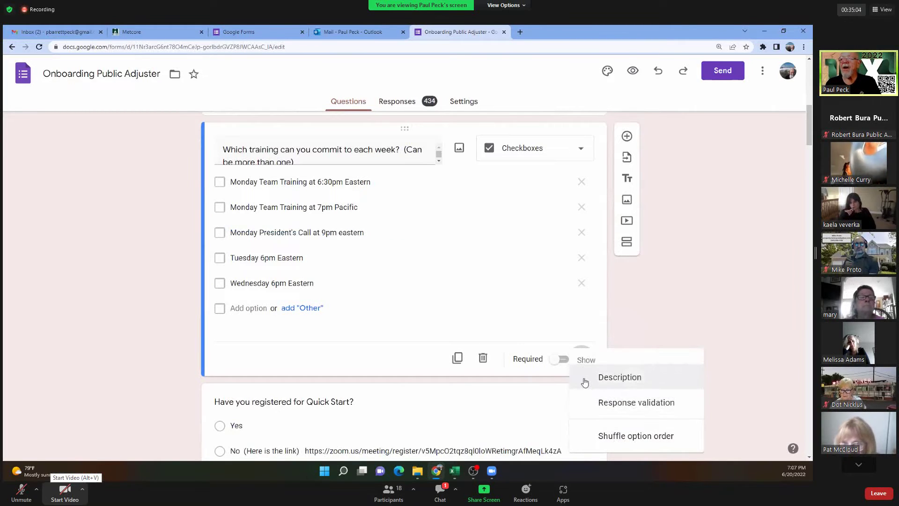
scroll(585, 383, "down", 4)
scroll(562, 338, "up", 3)
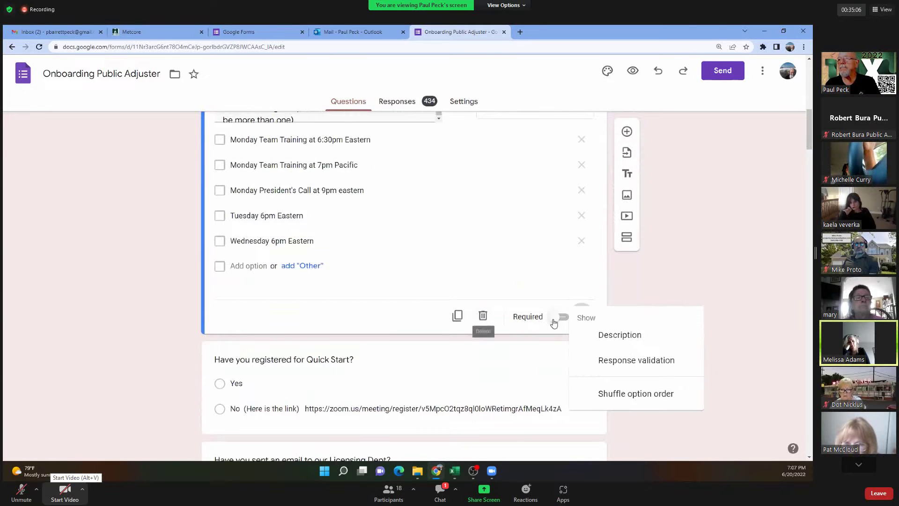
scroll(474, 263, "down", 1)
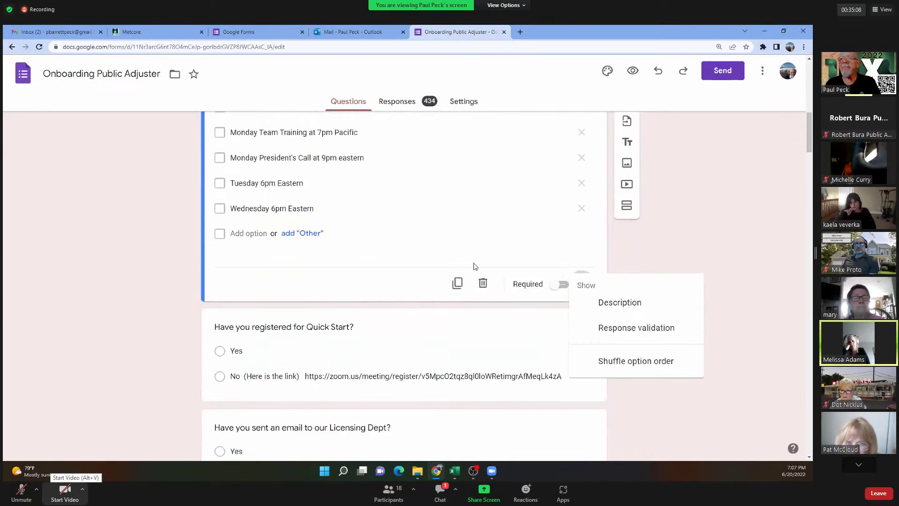
scroll(331, 331, "up", 1)
left_click(429, 362)
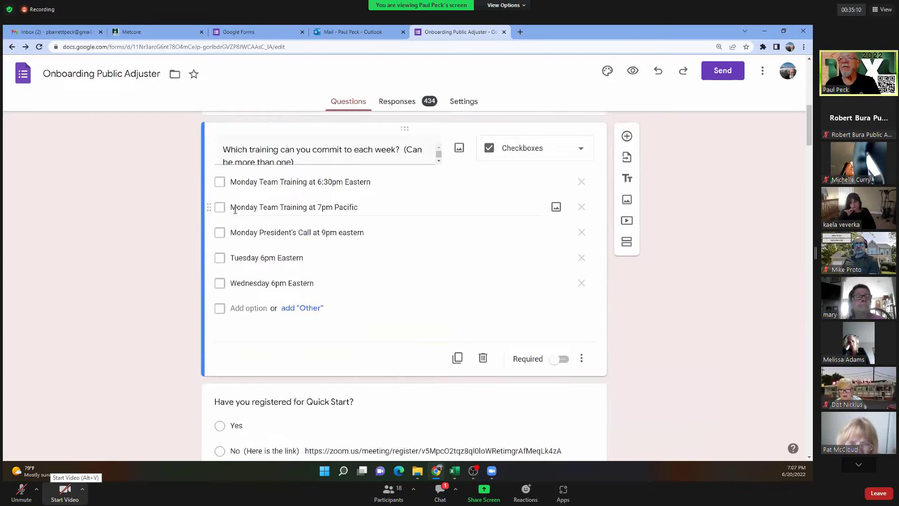
Select the Quick Start question and show its extra settings, including go to section based on answer.
scroll(386, 399, "down", 4)
left_click(410, 267)
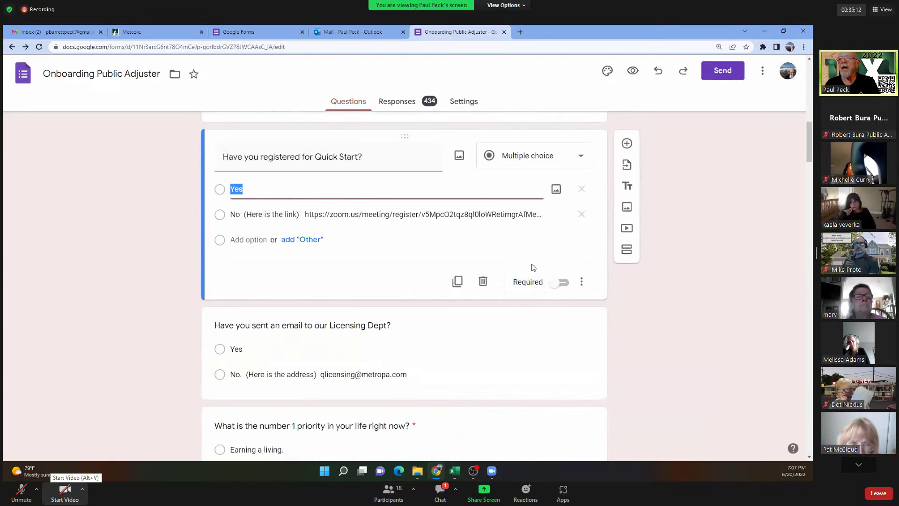
left_click(581, 282)
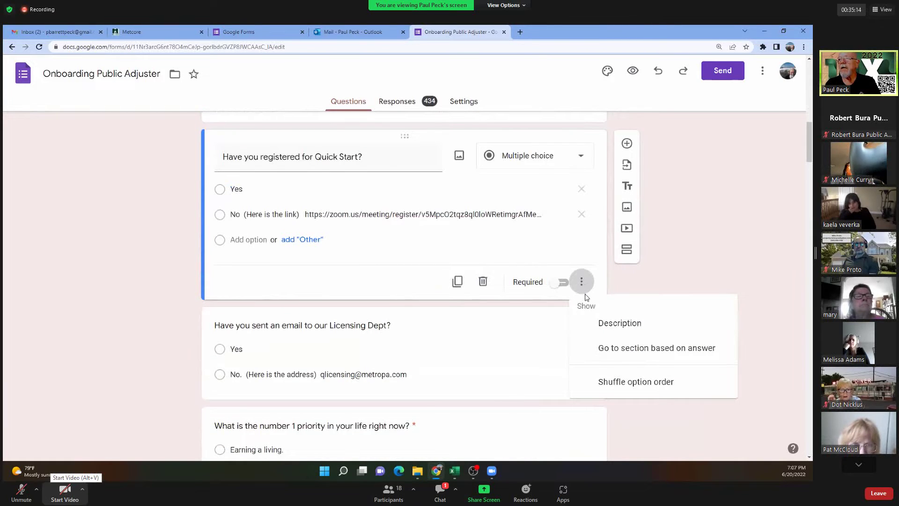
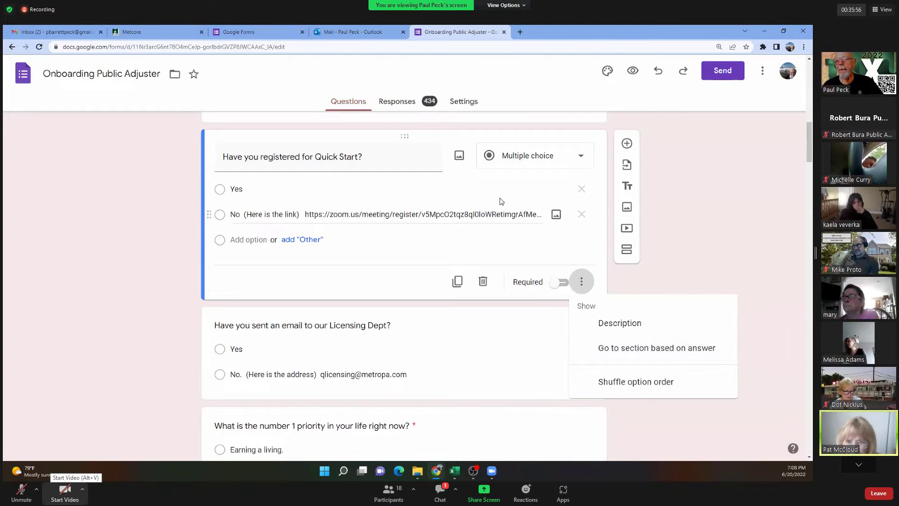
Leave the Onboarding Public Adjuster form's Licensing Dept question and return to the Forms home page.
left_click(537, 369)
left_click(512, 352)
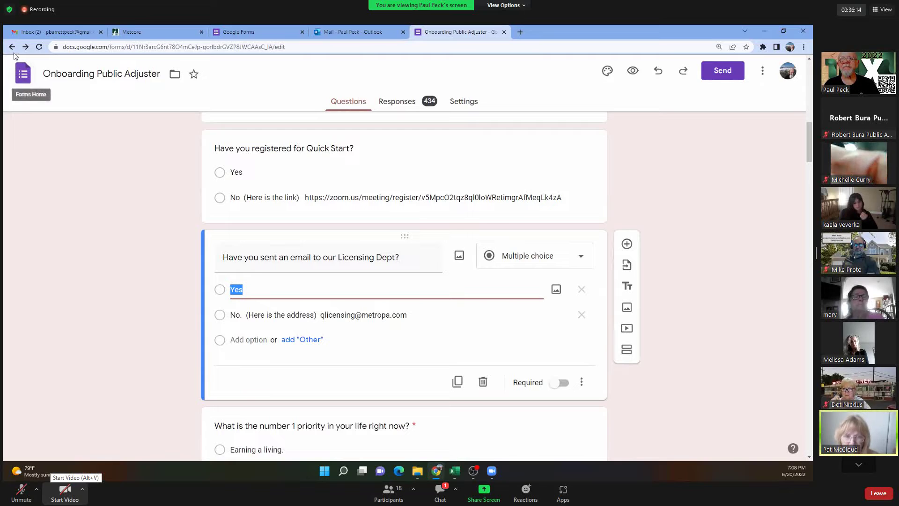
left_click(25, 75)
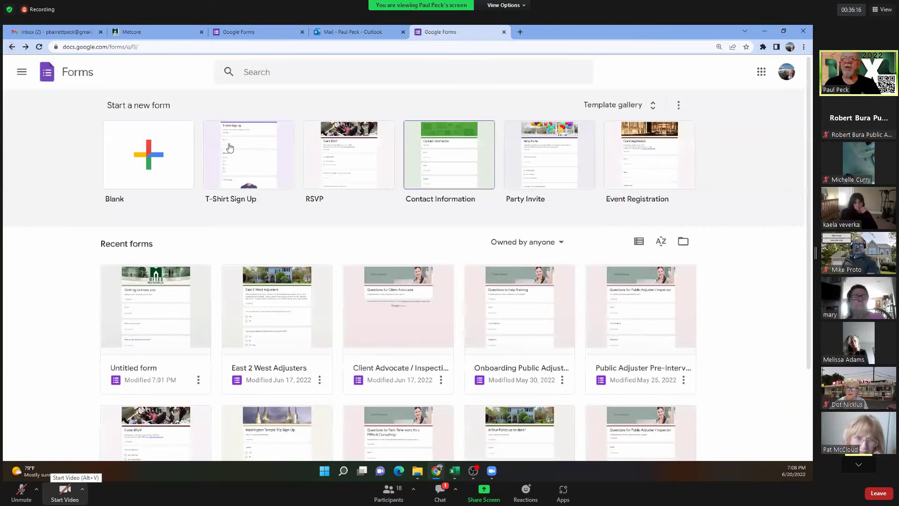
Create a blank form whose first question is a short-answer 'Name', and add a second question.
left_click(154, 146)
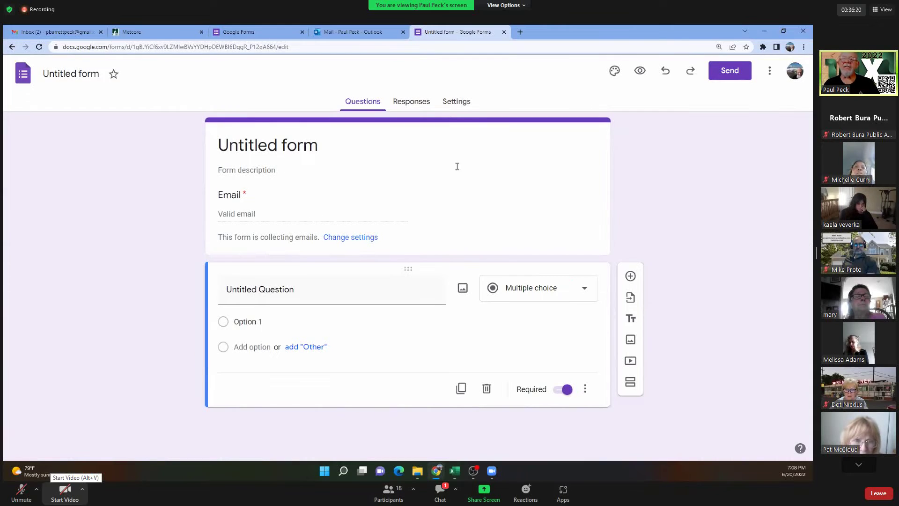
left_click(260, 288)
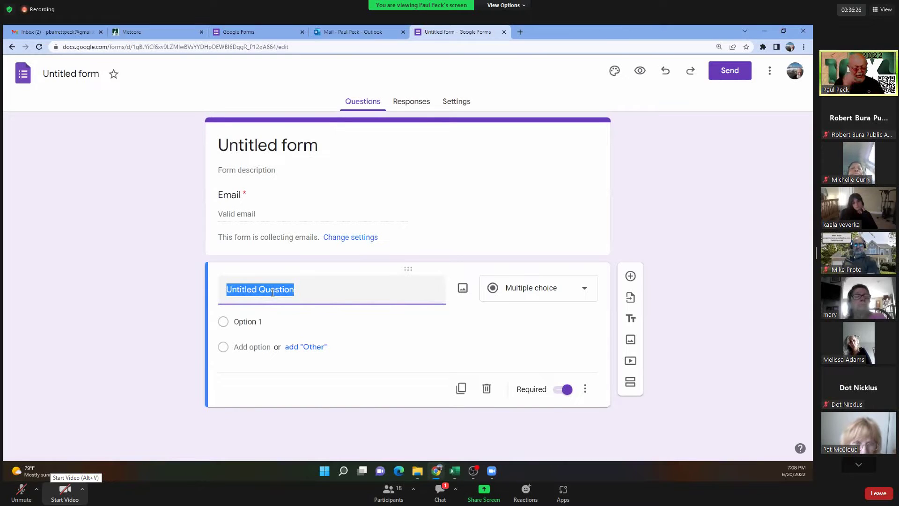
type("Name")
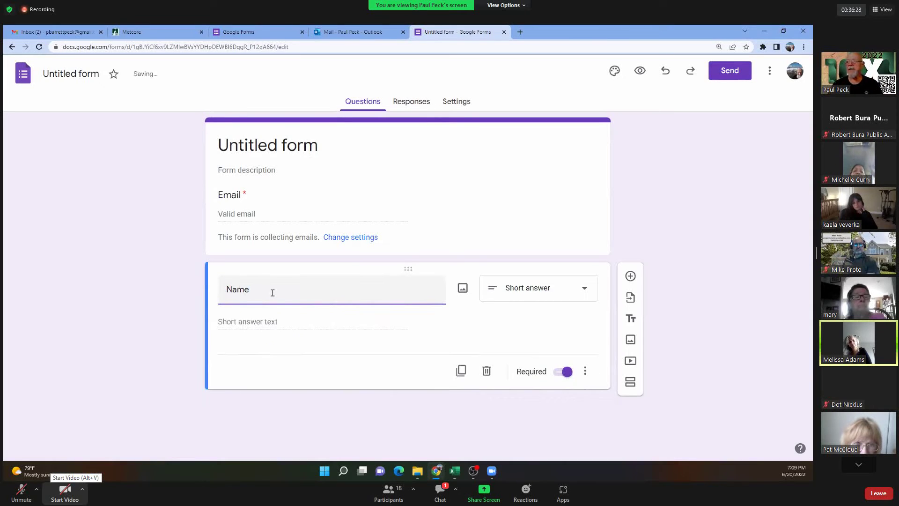
left_click(631, 277)
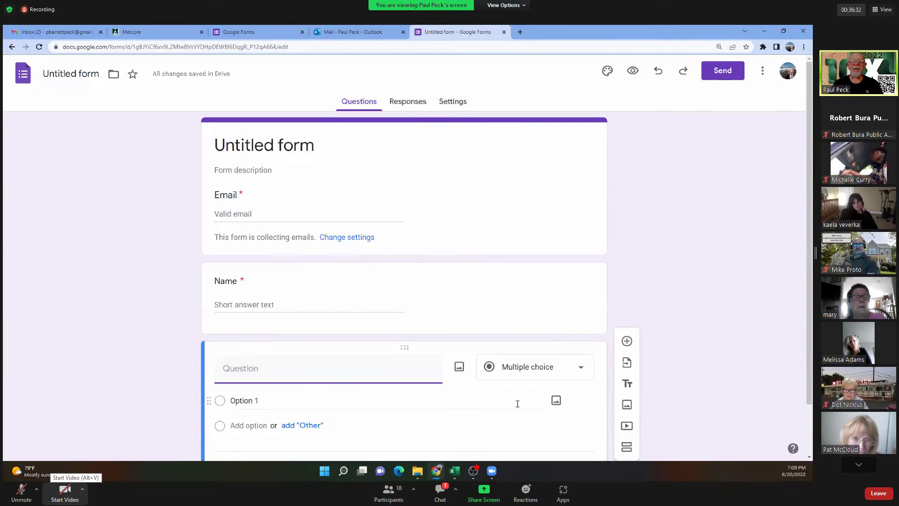
Title the new question 'What state do you live in?' and make it multiple choice.
type("What stat")
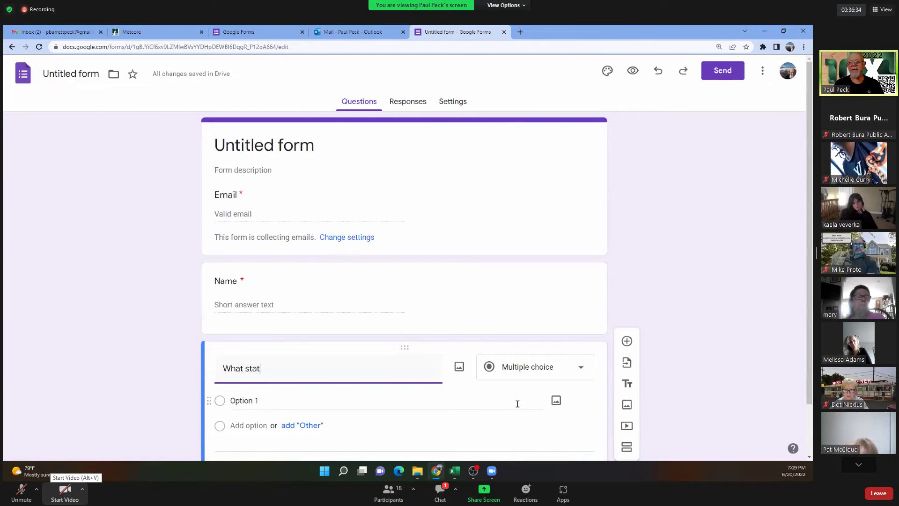
type("e do yo")
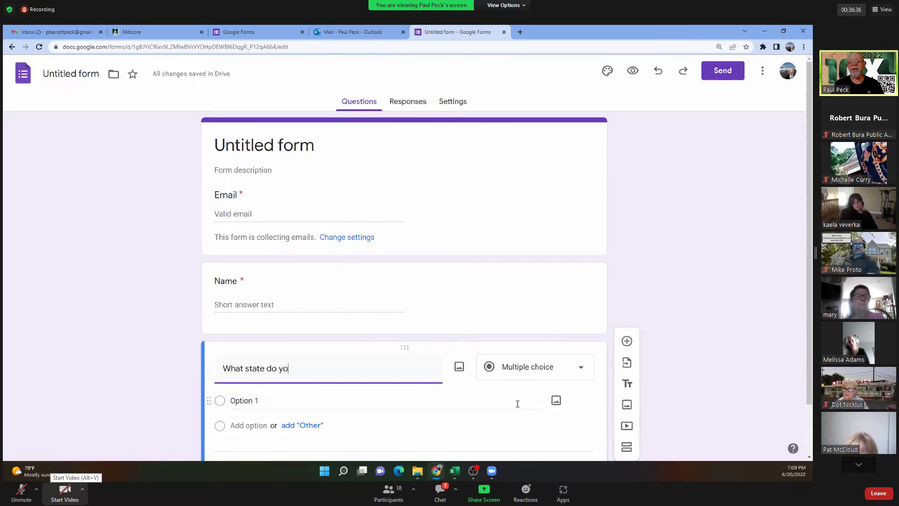
type("u live ing")
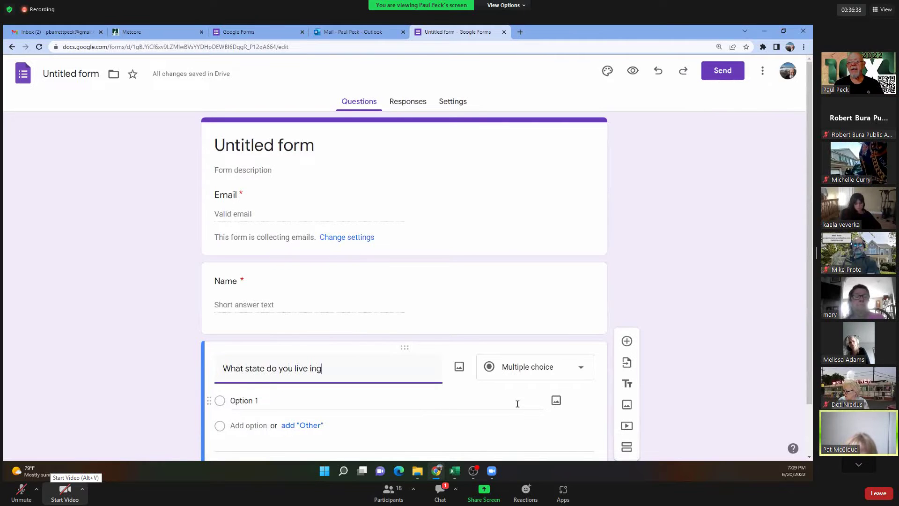
type("?")
key("BackSpace")
key("BackSpace")
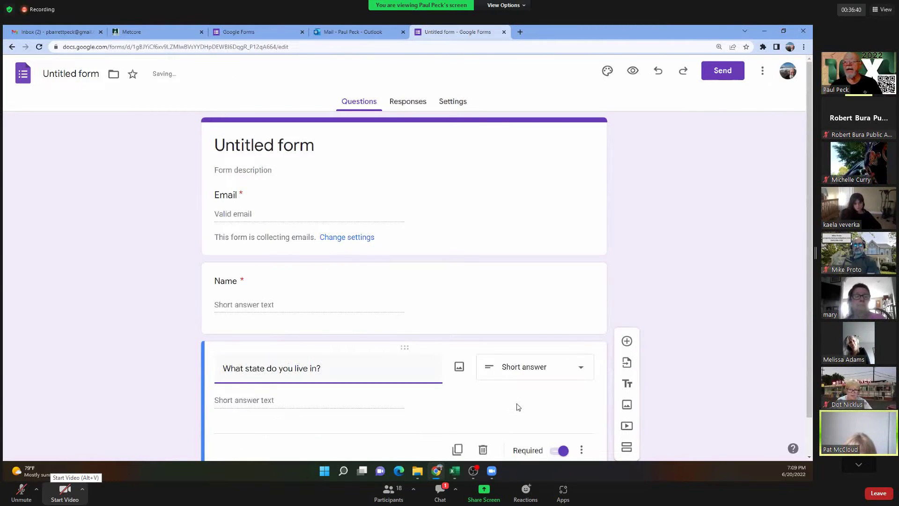
left_click(553, 335)
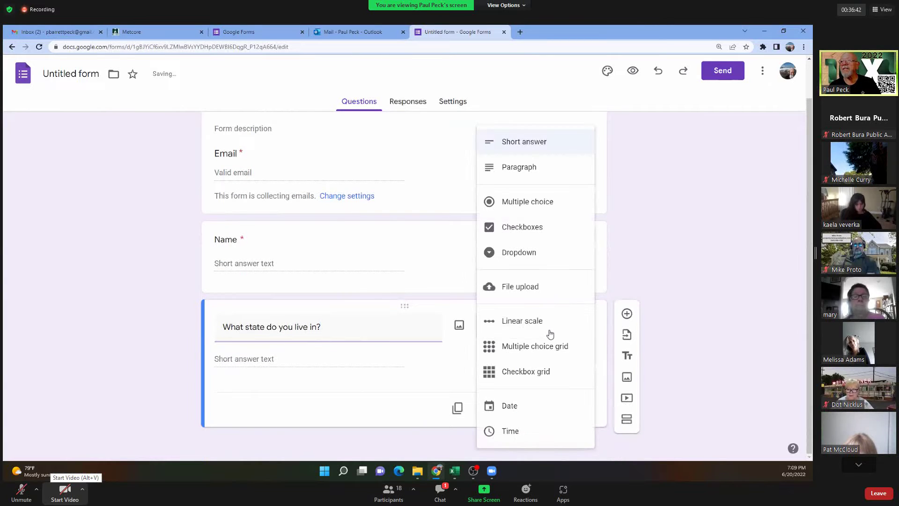
left_click(518, 206)
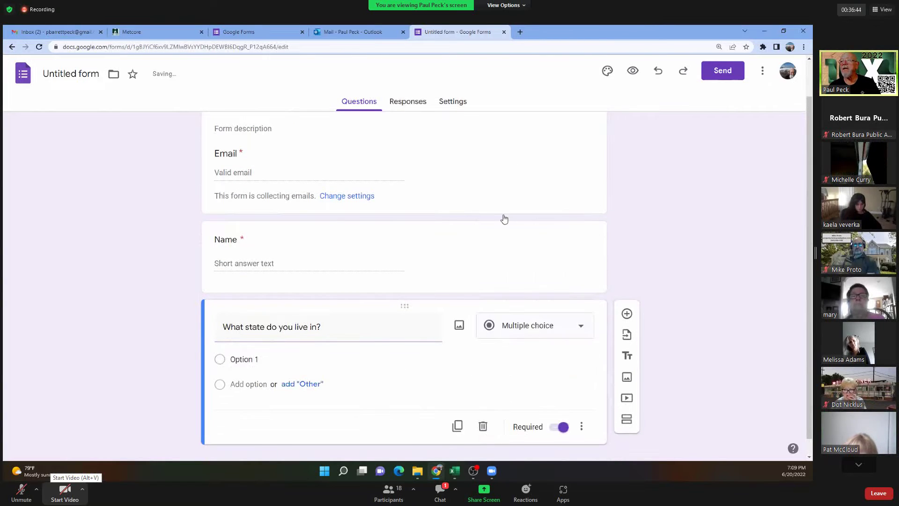
Enter the state answer options NJ, PA, MD, WV and Other.
left_click(340, 365)
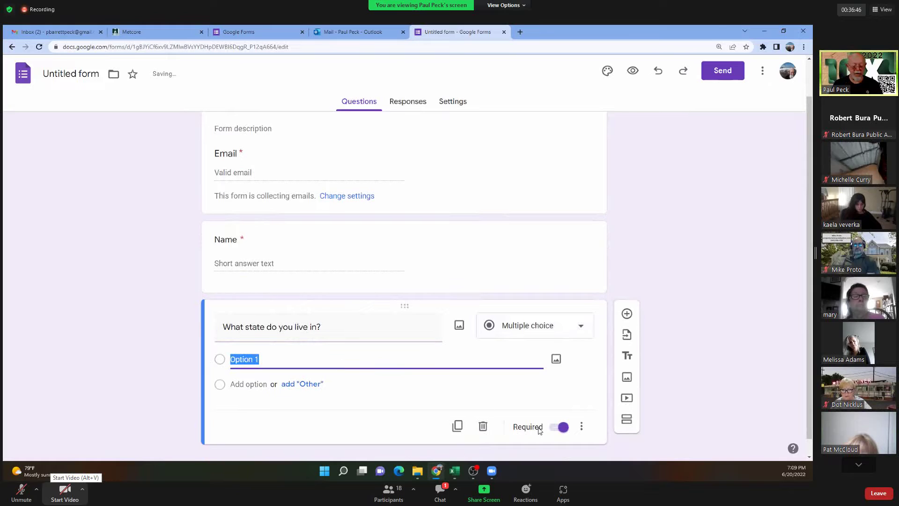
type("NJ")
key("Return")
type("P")
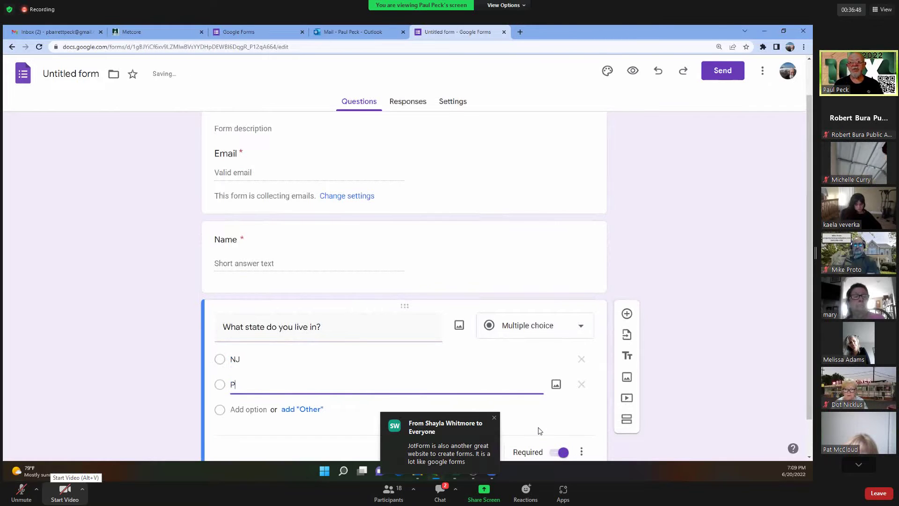
type("A")
key("Return")
type("MD")
key("Return")
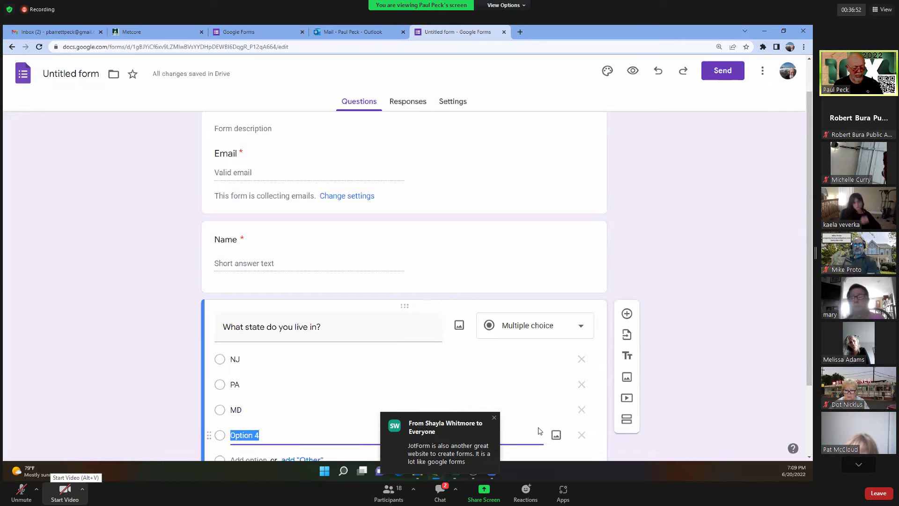
type("WV")
key("Return")
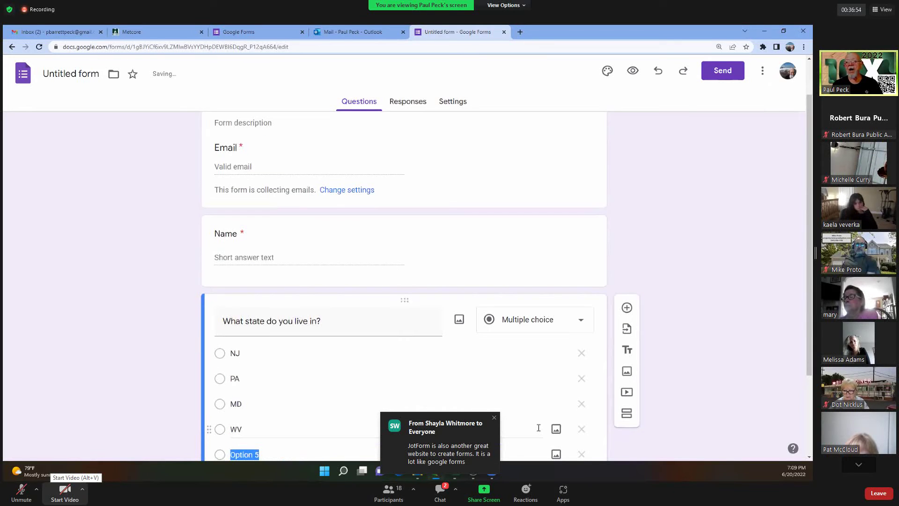
type("Other")
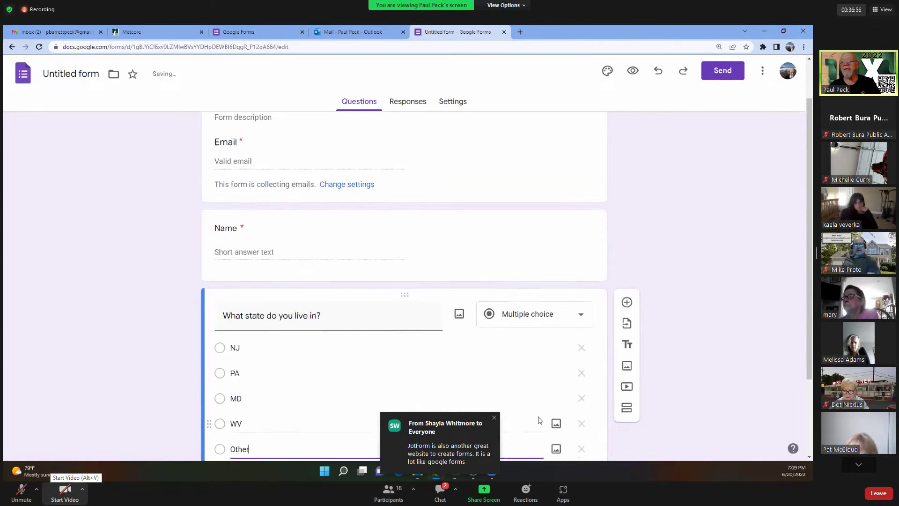
scroll(537, 419, "down", 2)
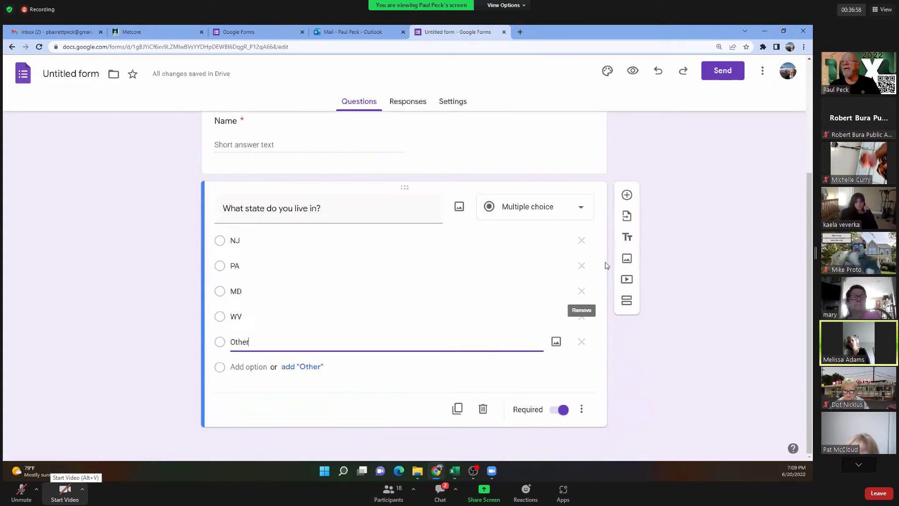
left_click(627, 195)
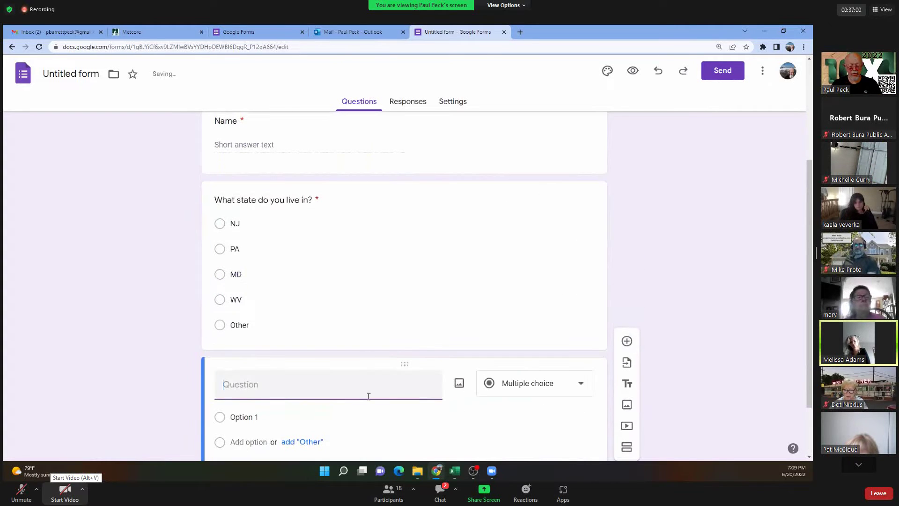
Ask 'Do you own your home?' with Yes and No as the answers.
type("Do you")
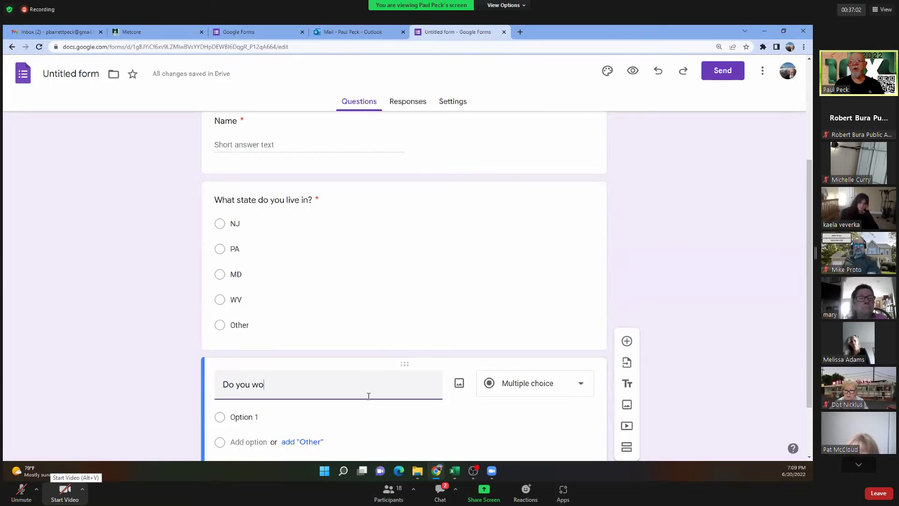
type(" own")
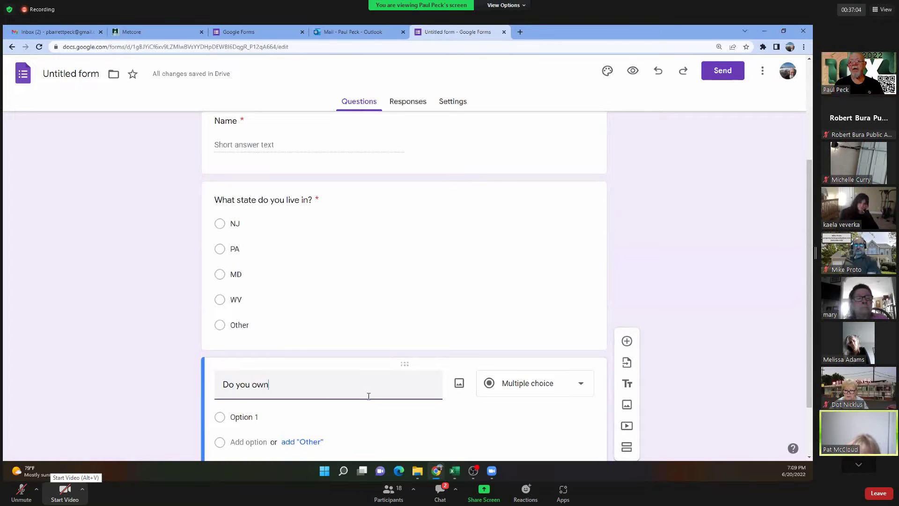
type(" your hojme")
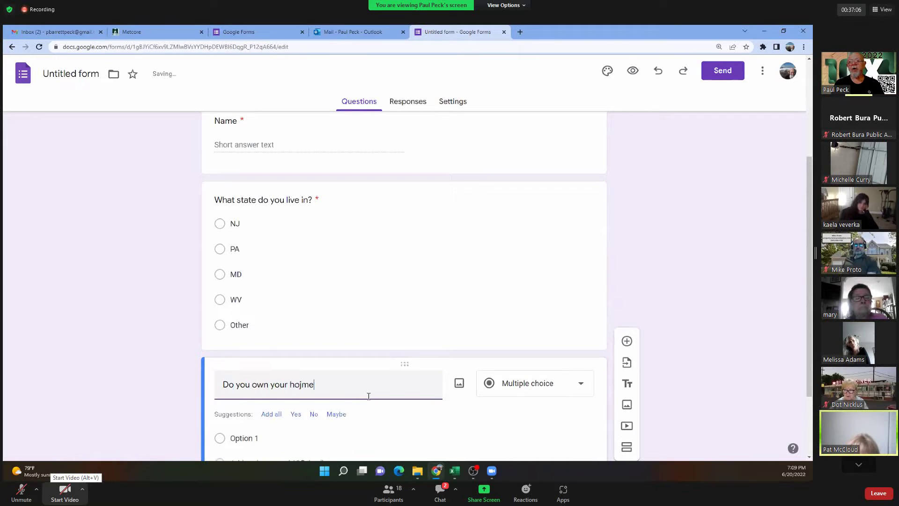
key("BackSpace")
key("BackSpace")
key("BackSpace")
type("me?")
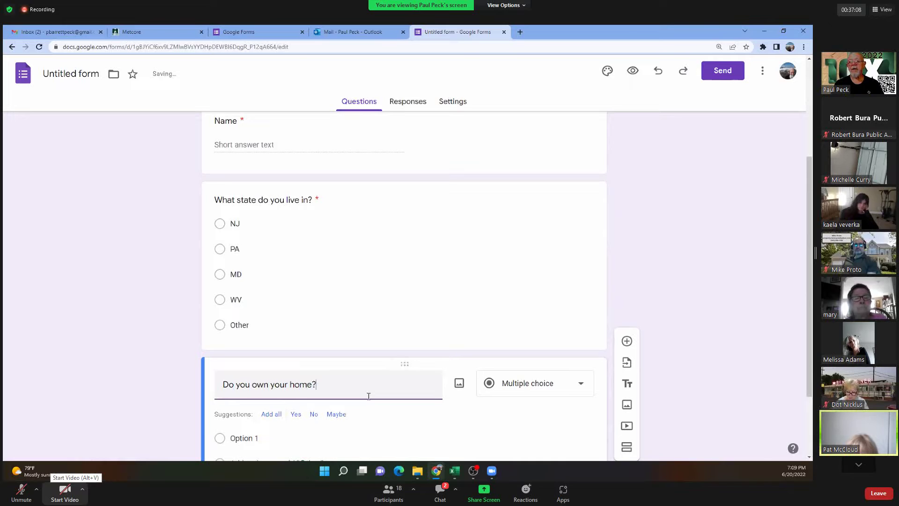
left_click(296, 414)
scroll(281, 440, "down", 2)
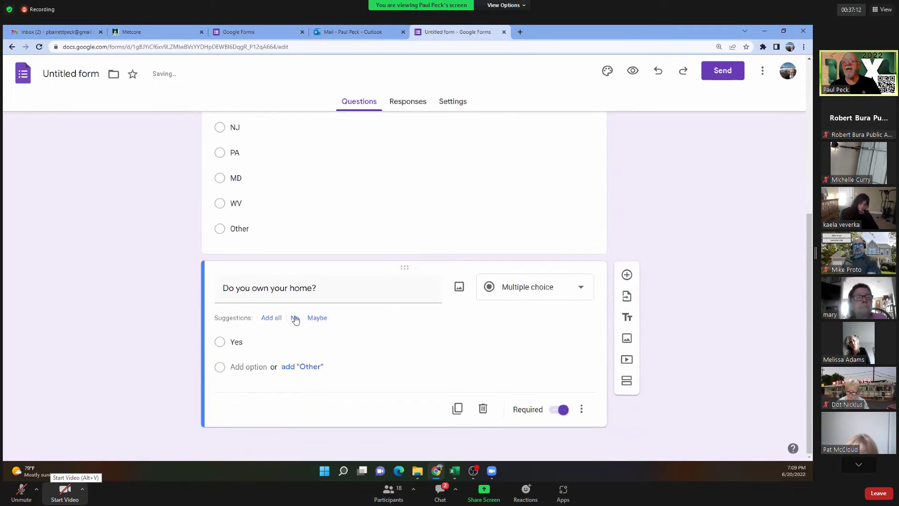
left_click(294, 317)
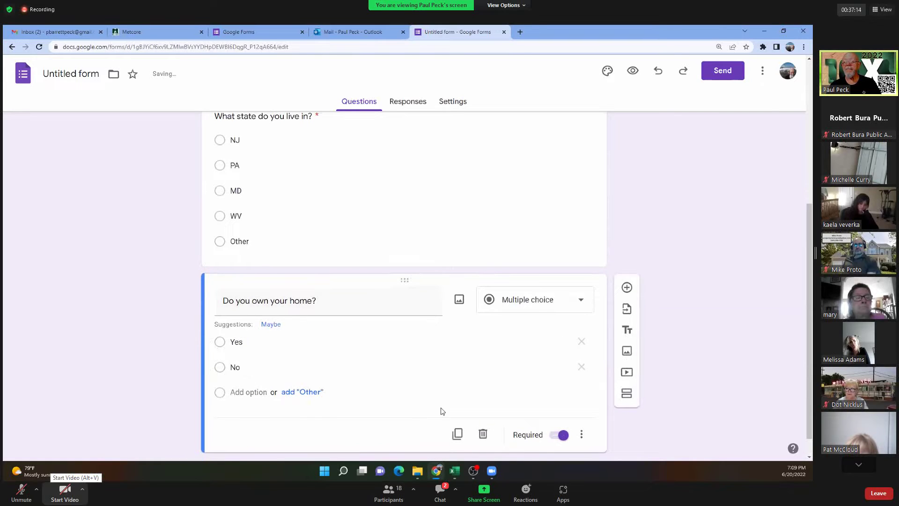
scroll(520, 383, "down", 1)
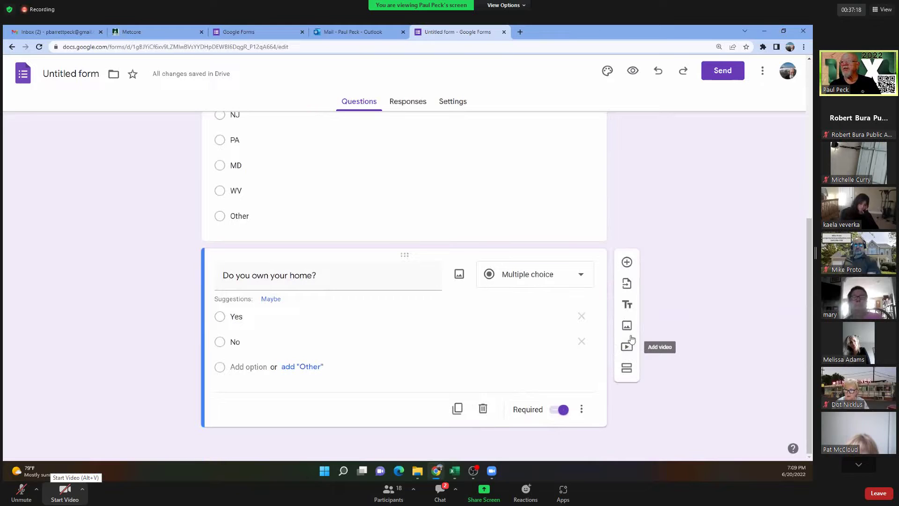
Add a new section titled 'Owned Home'.
left_click(627, 368)
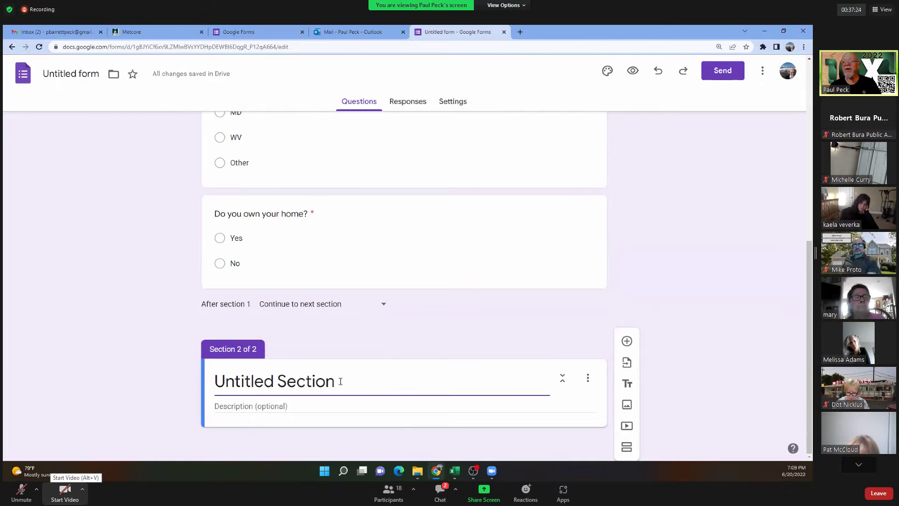
left_click_drag(340, 381, 145, 374)
type("Own")
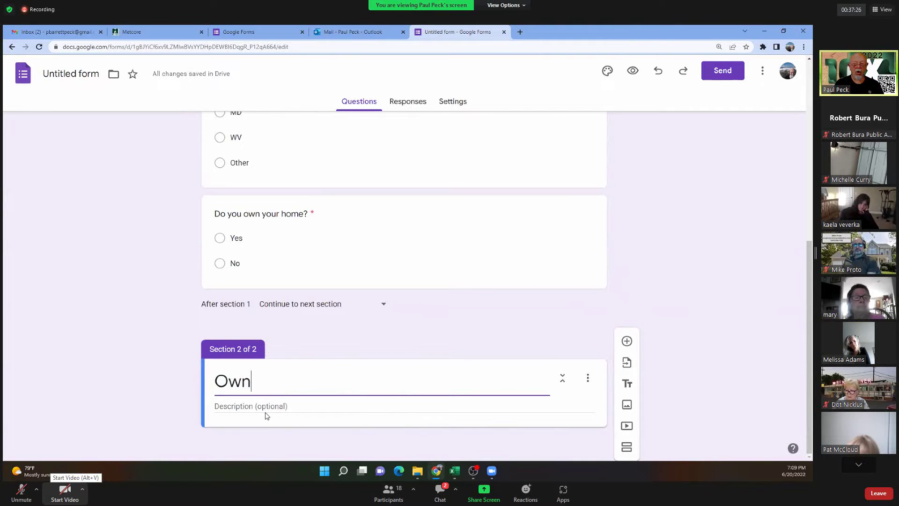
type("ed Home")
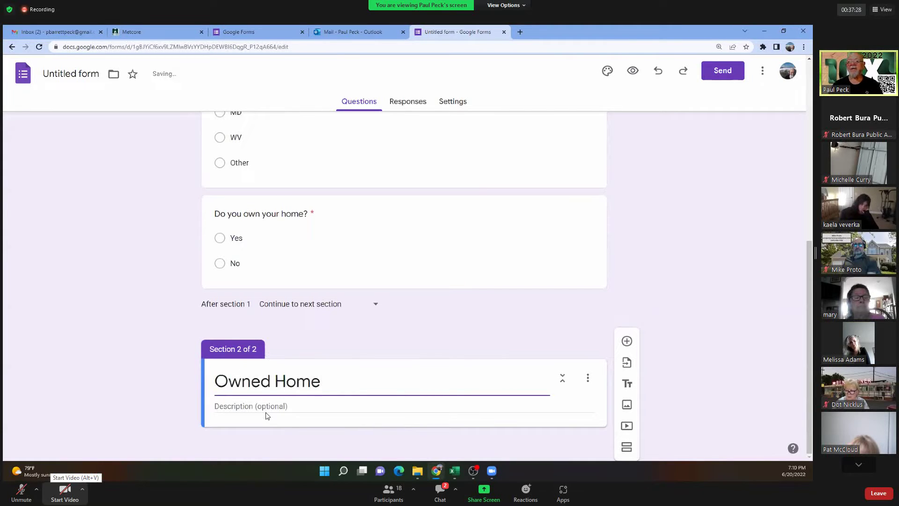
Add 'Who do you have insurance with?' offering State Farm, Farmers, Allstate and Other.
left_click(626, 340)
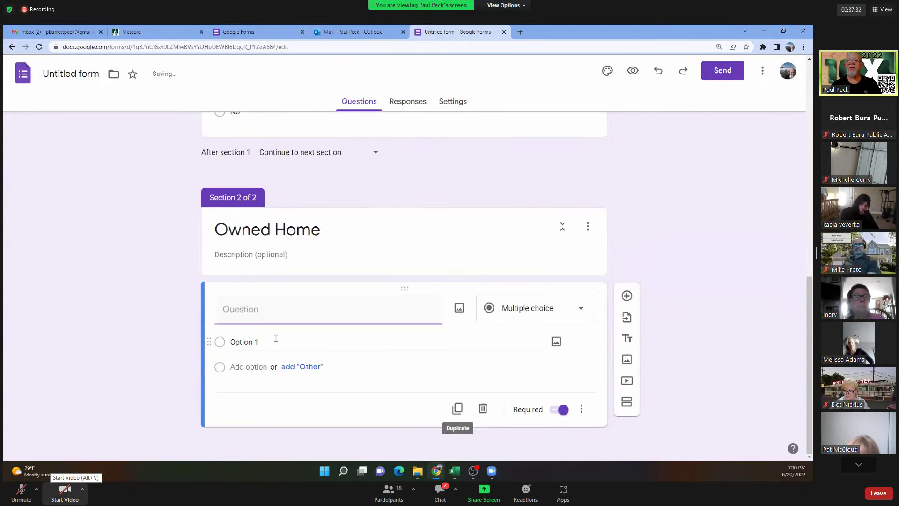
type("Wh")
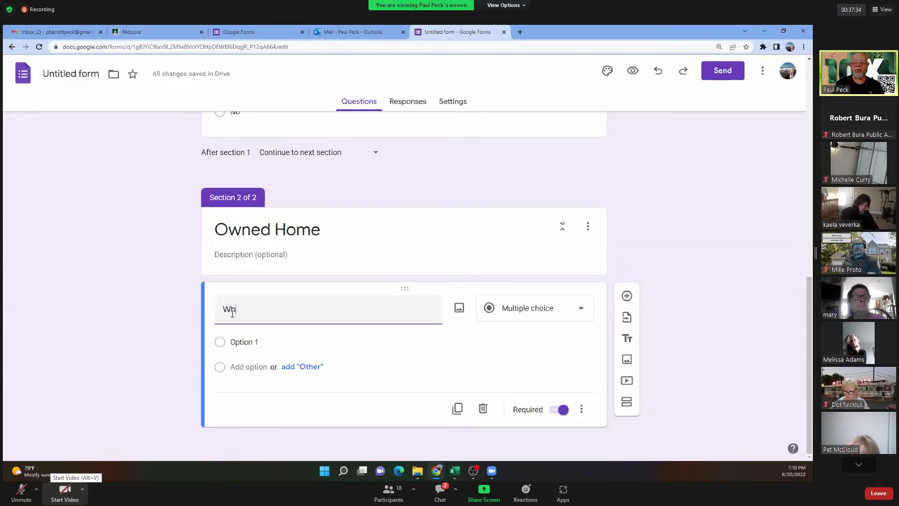
type("o do you have")
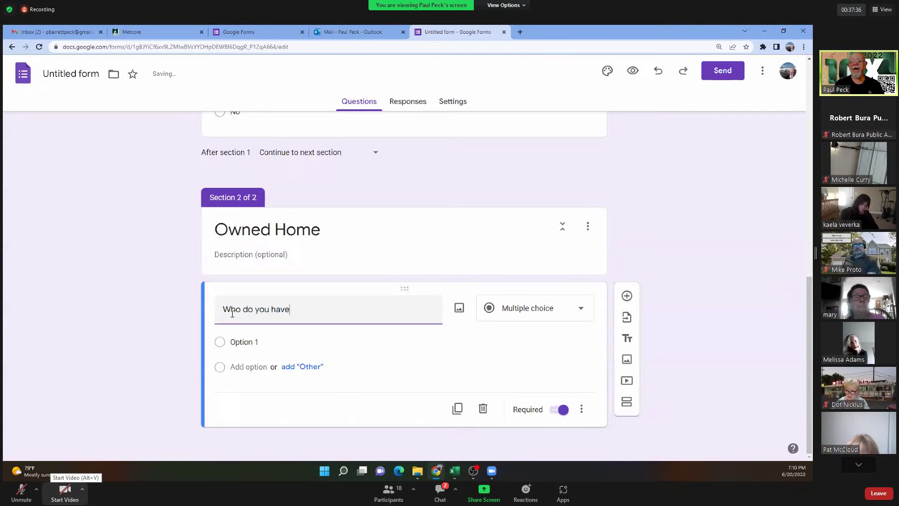
type(" insurance with?")
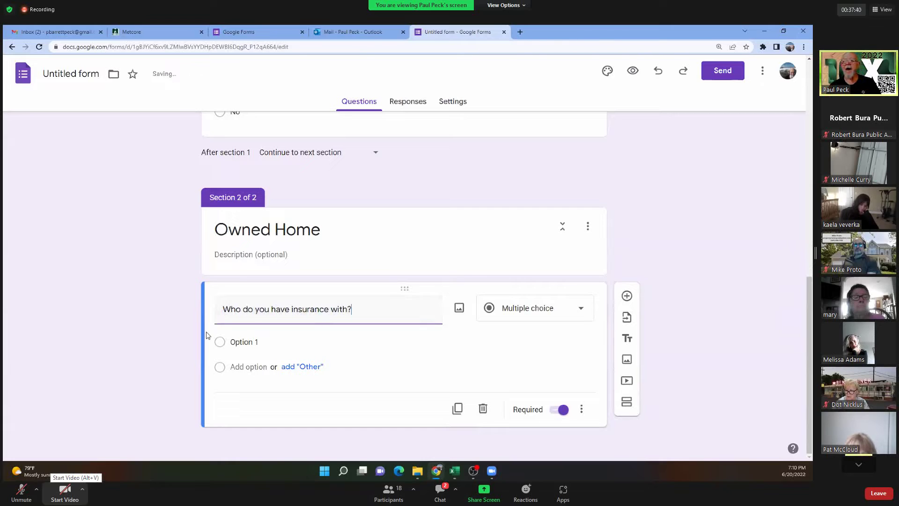
left_click(260, 346)
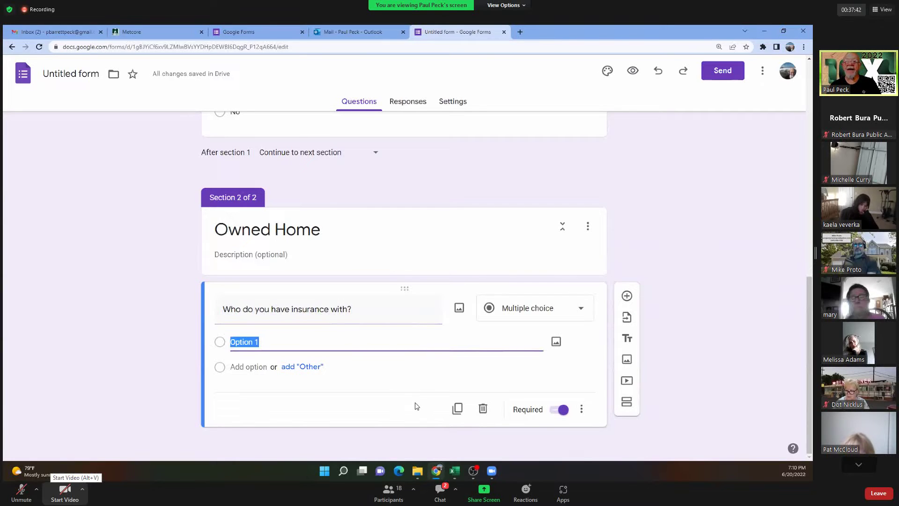
type("State F")
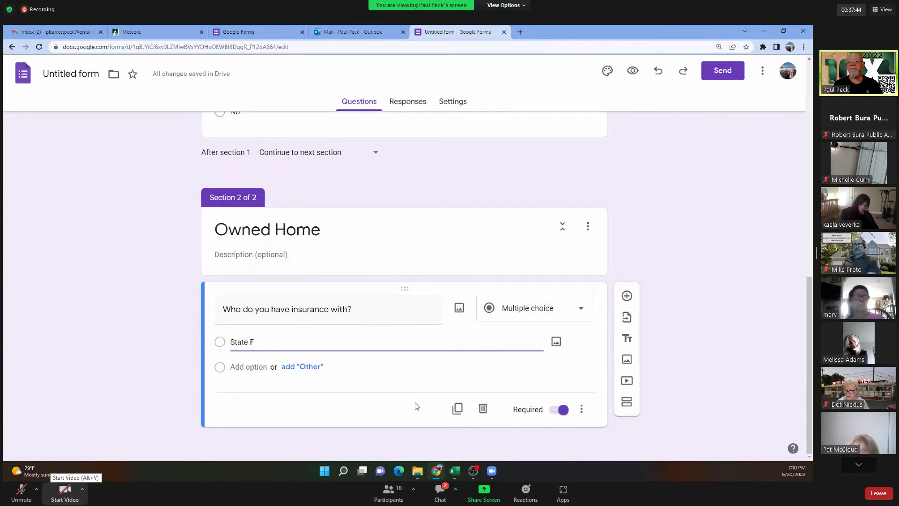
type("arm")
key("Return")
type("Farmers")
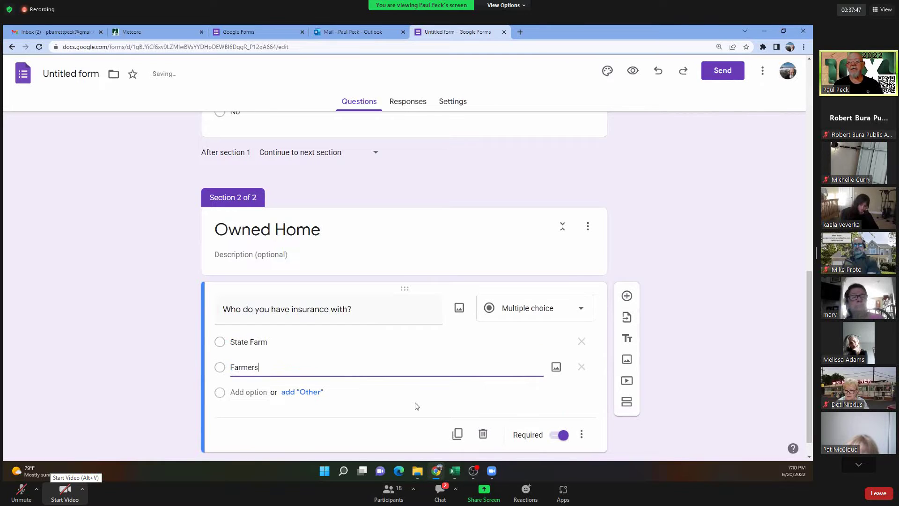
key("Return")
type("All")
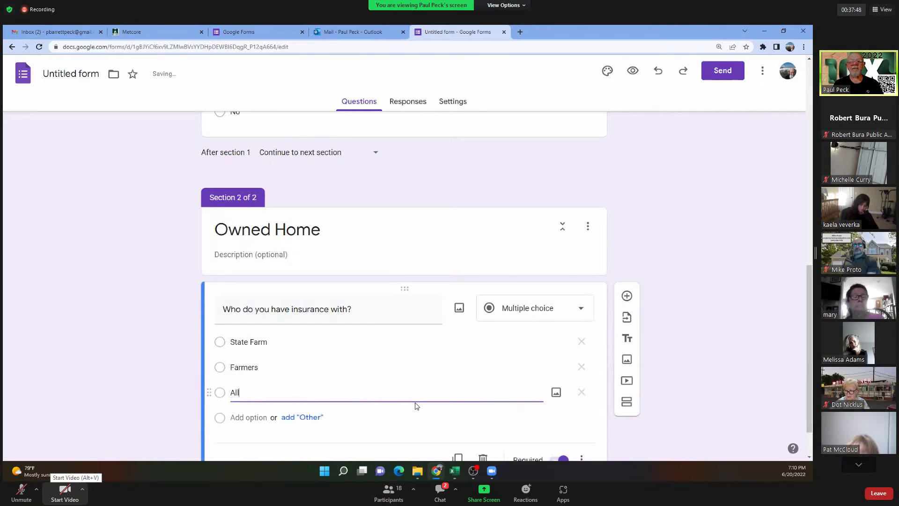
type("state")
key("Return")
type("Other")
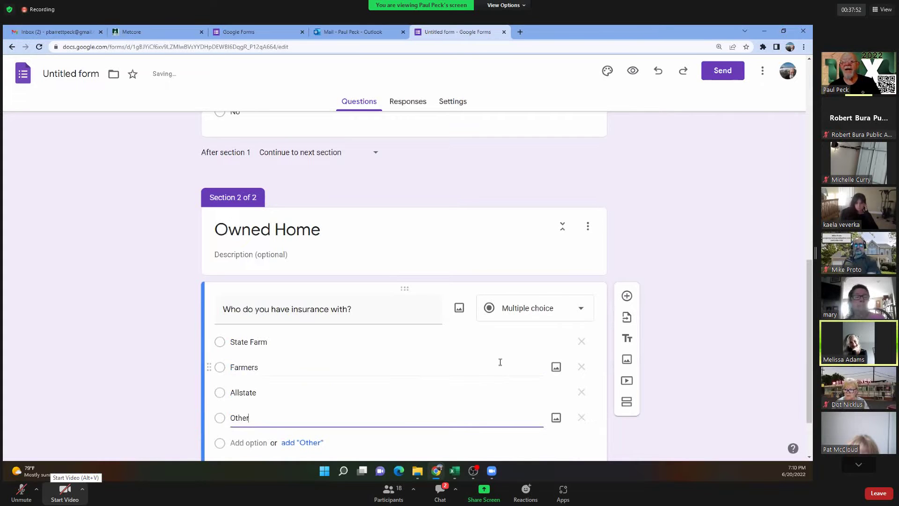
scroll(478, 362, "down", 2)
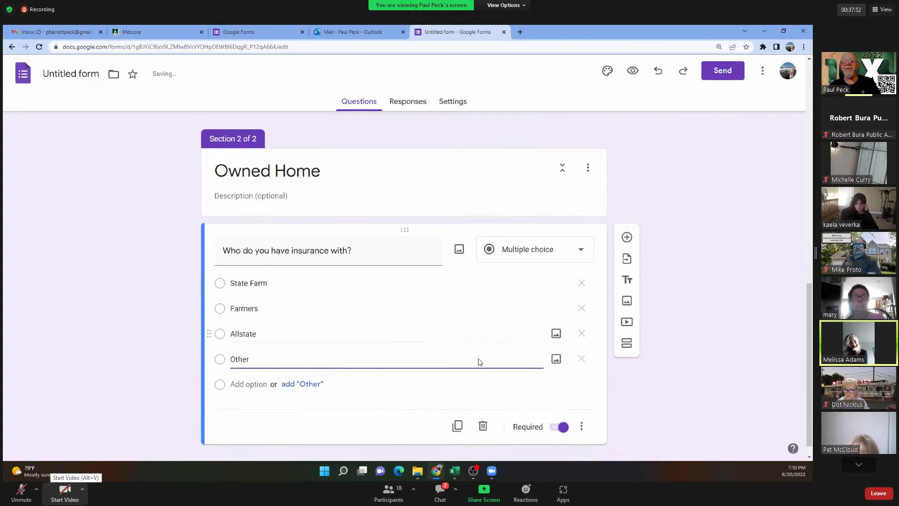
left_click(526, 232)
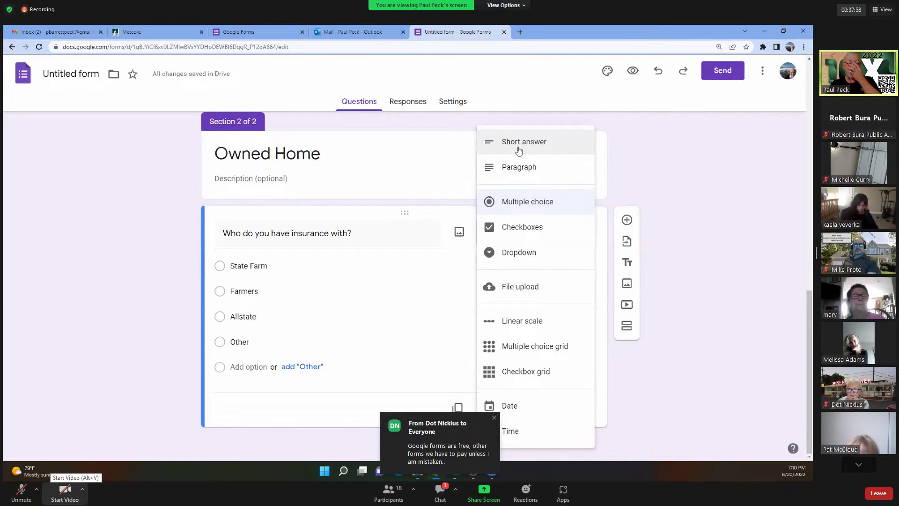
left_click(723, 379)
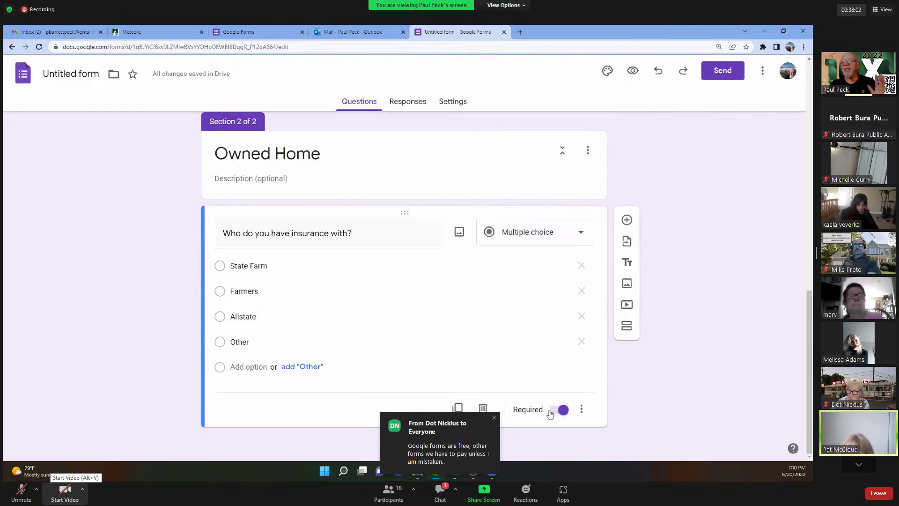
Add the question 'Have you had a claim?' below the insurance question.
left_click(626, 220)
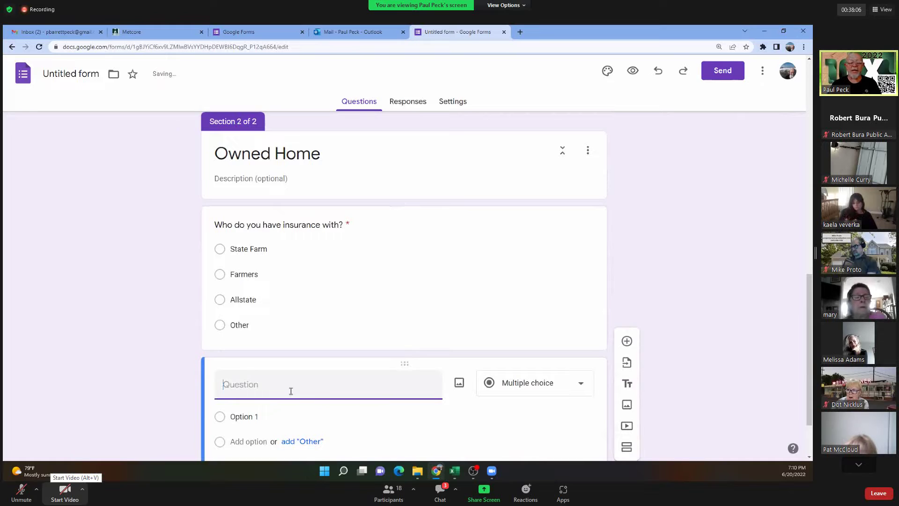
type("Have")
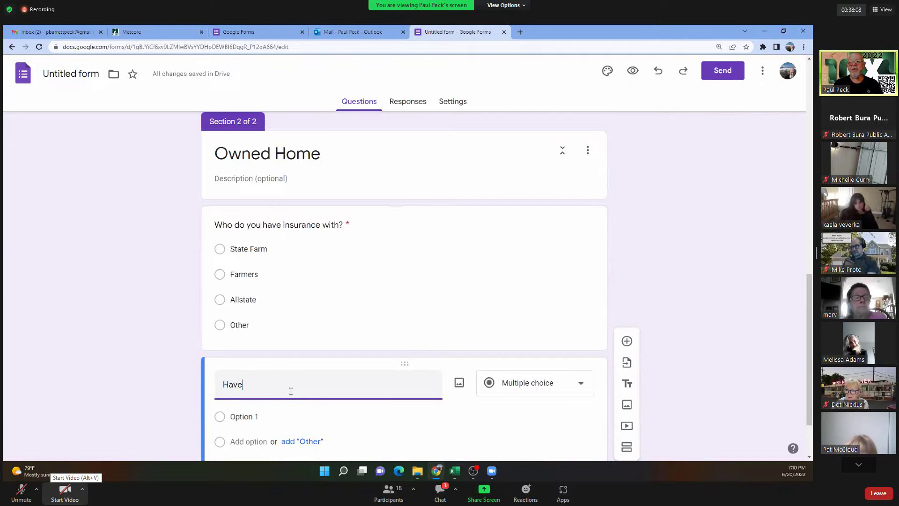
type(" you had a c")
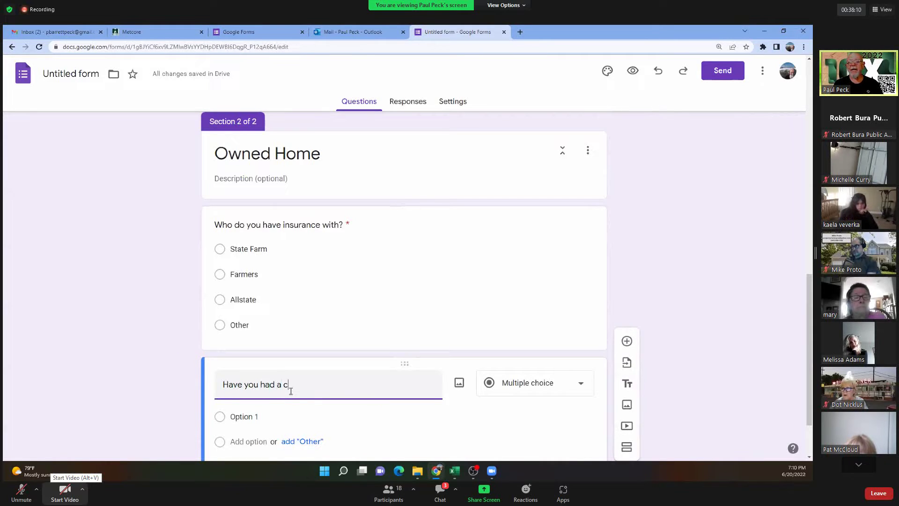
type("laim?")
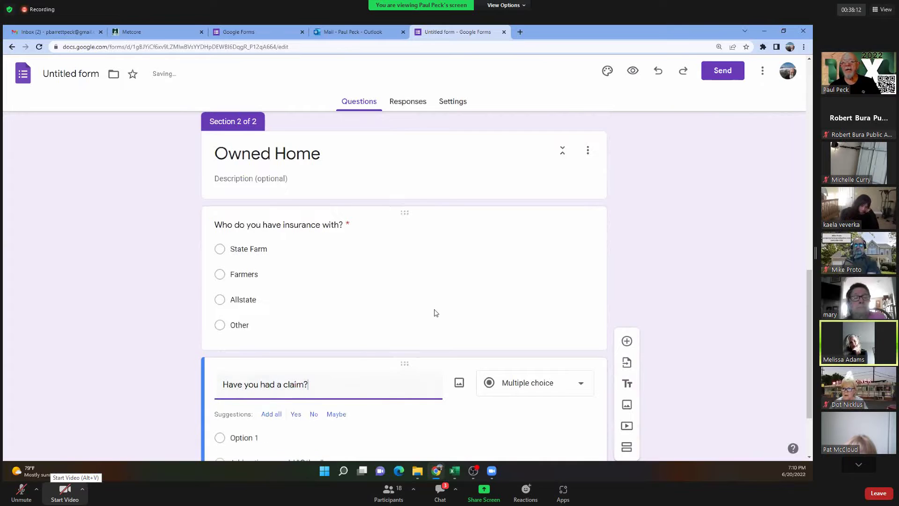
scroll(348, 361, "down", 2)
Give the claim question four answers, including 'Yes, in the past 5 years', 'No' and 'Probably should have'.
left_click(261, 350)
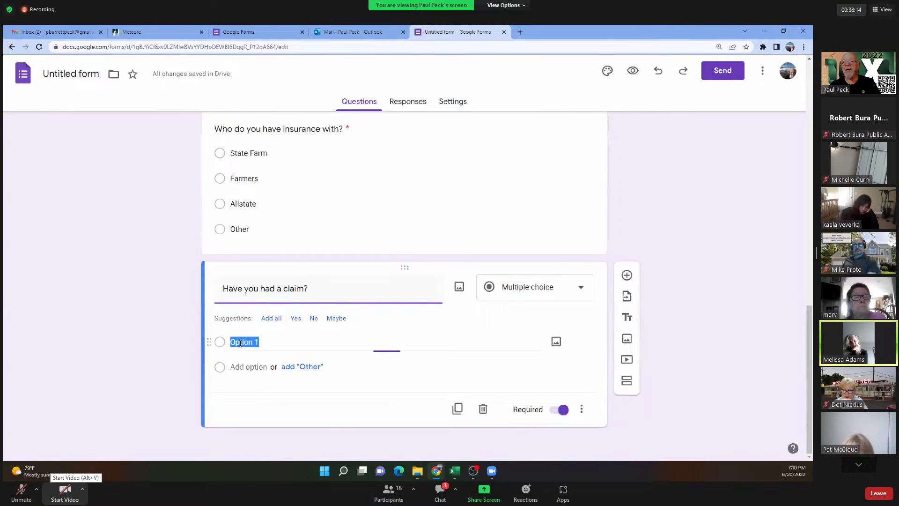
type("Ye")
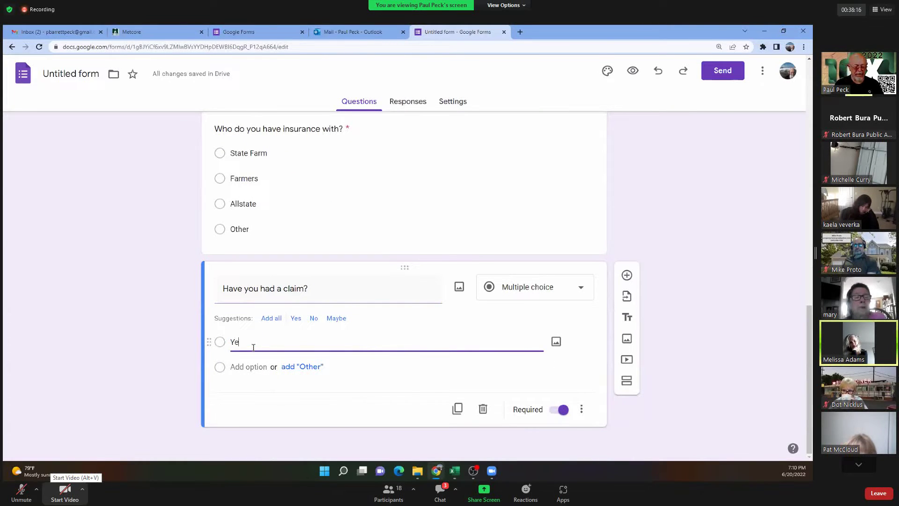
type("s, in the ")
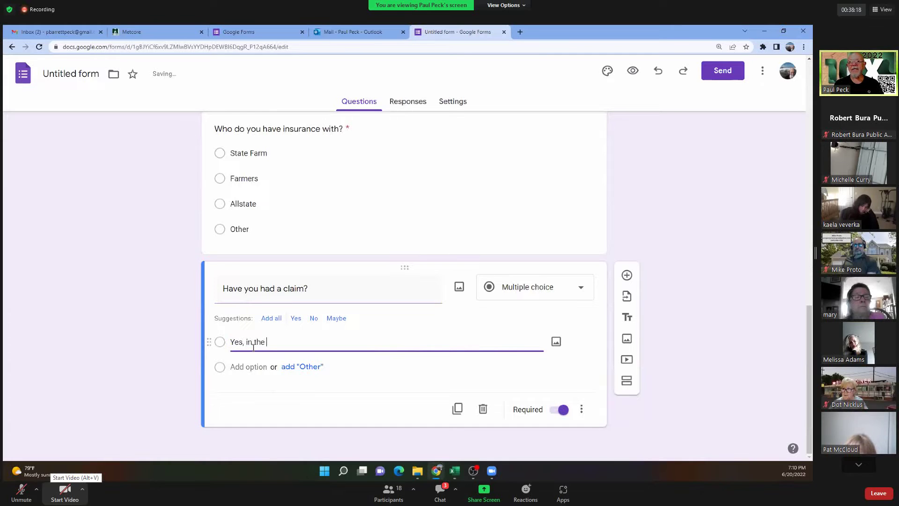
type("past year")
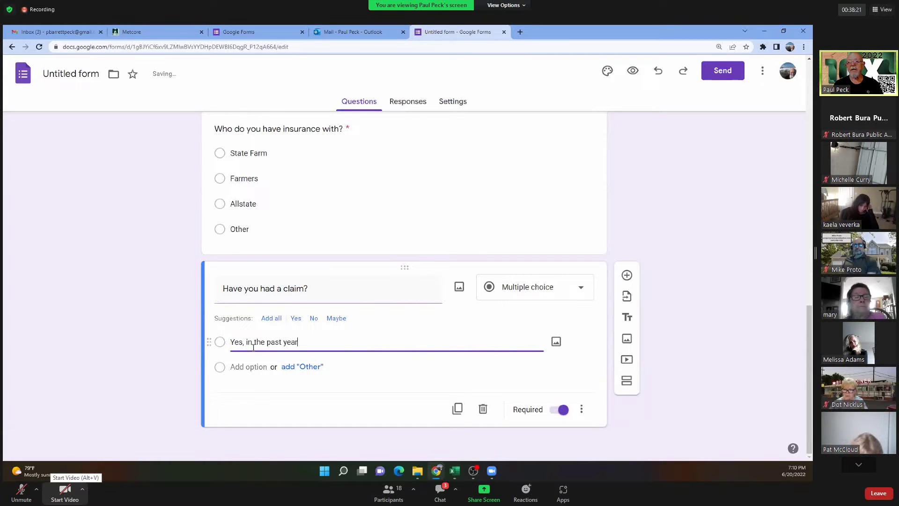
key("Return")
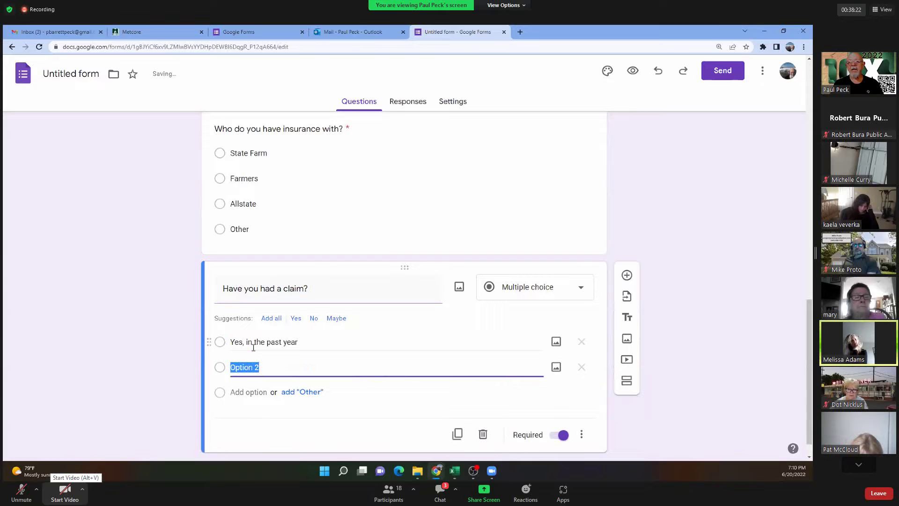
type("Yes, in the ")
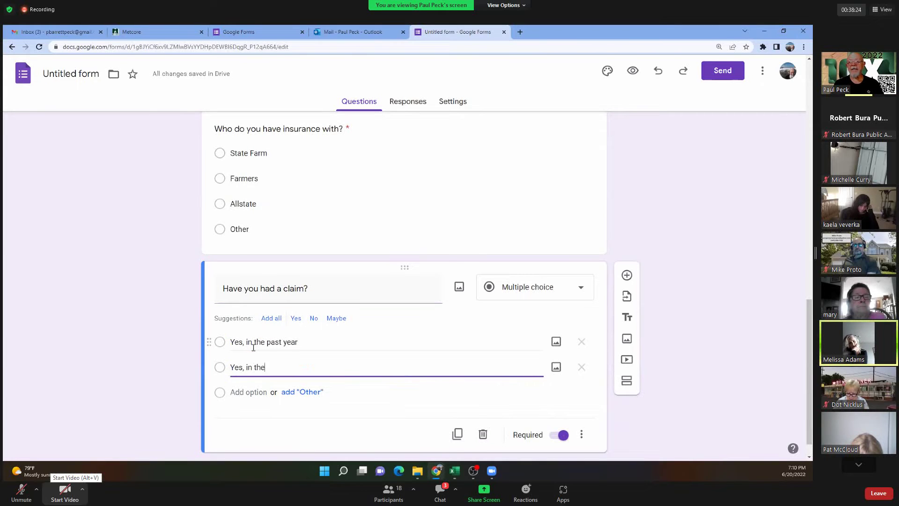
type("past 5")
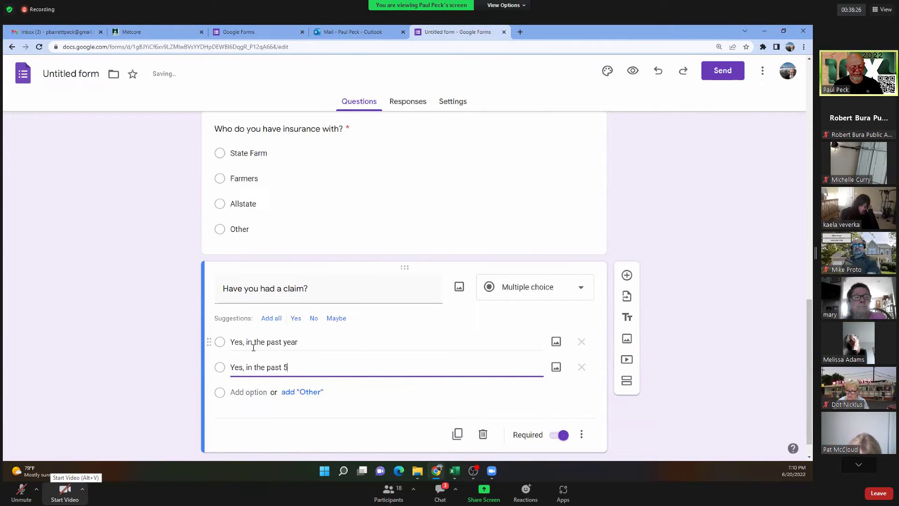
type(" years")
key("Return")
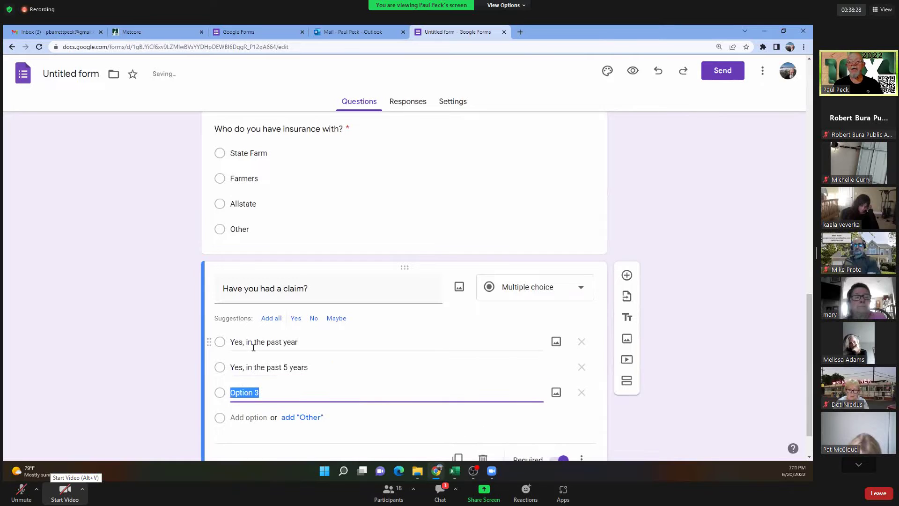
type("No")
key("Return")
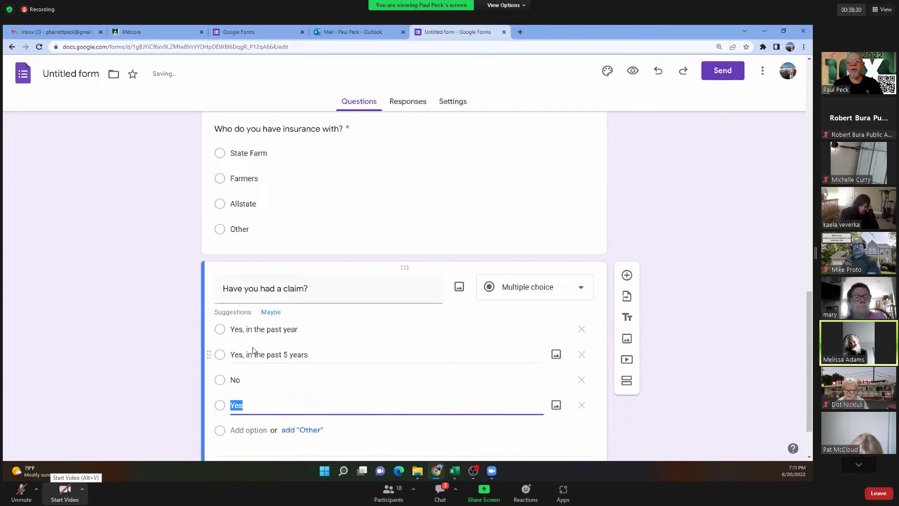
type("Probably should have")
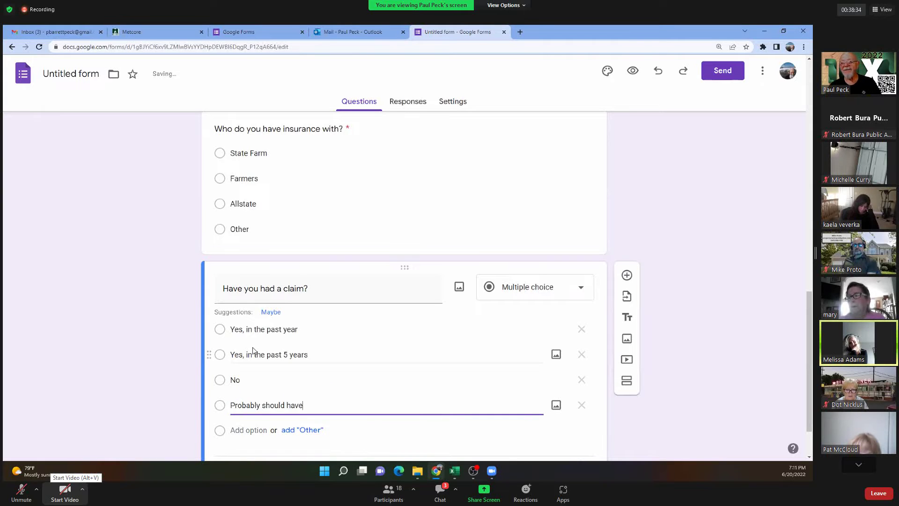
scroll(344, 367, "down", 2)
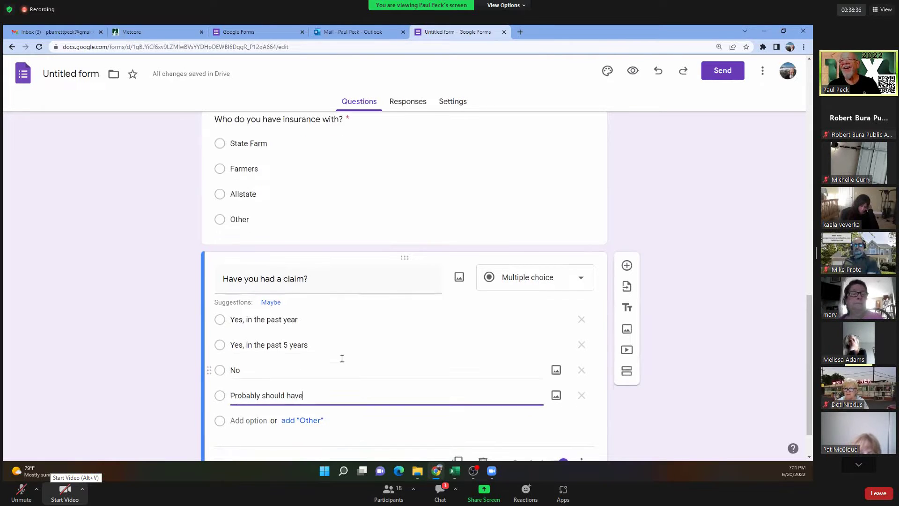
scroll(341, 358, "up", 9)
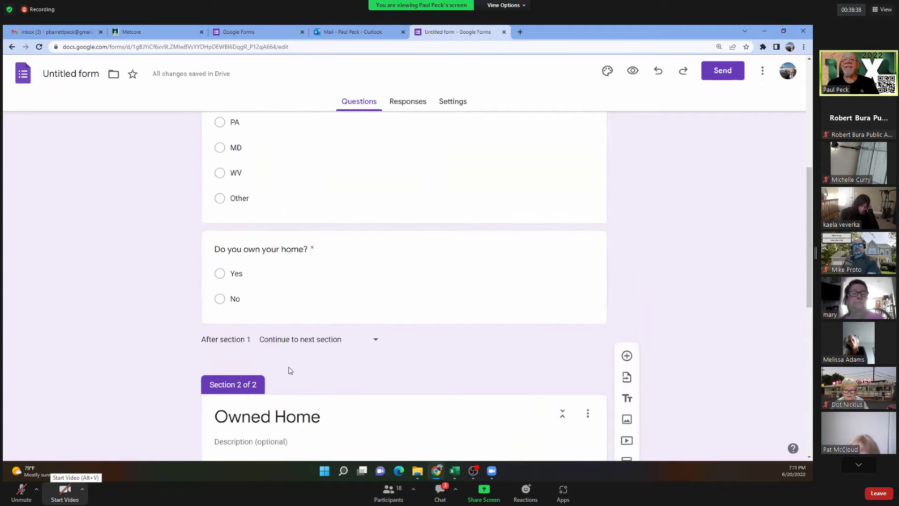
scroll(287, 370, "down", 3)
scroll(288, 382, "down", 5)
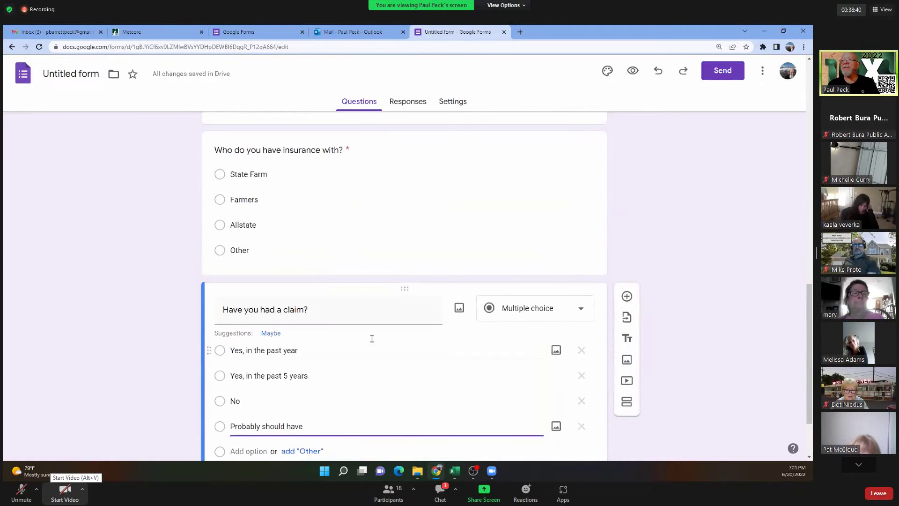
left_click(625, 401)
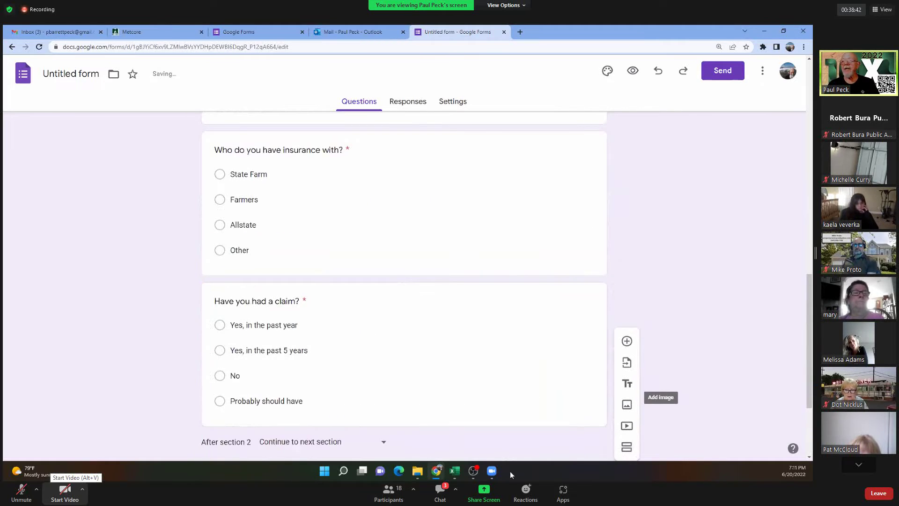
Rename the third section's placeholder title to 'Rental'.
left_click(276, 380)
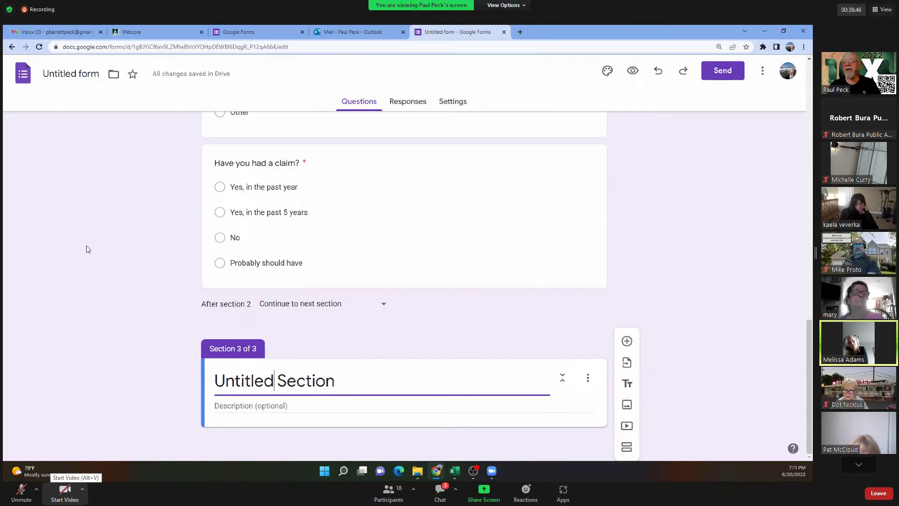
left_click_drag(341, 381, 218, 381)
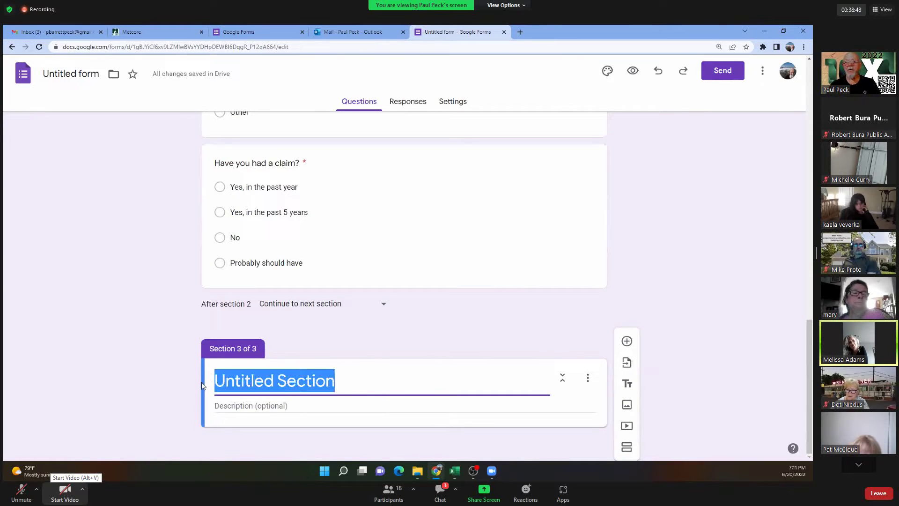
type("Rental")
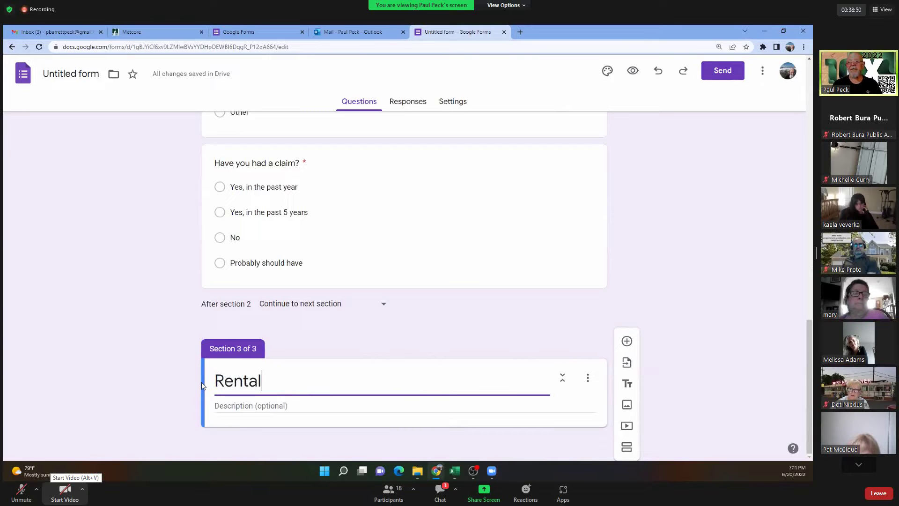
left_click(627, 342)
Route 'Do you own your home?' answers: Yes to Owned Home, No to Rental.
scroll(608, 279, "up", 10)
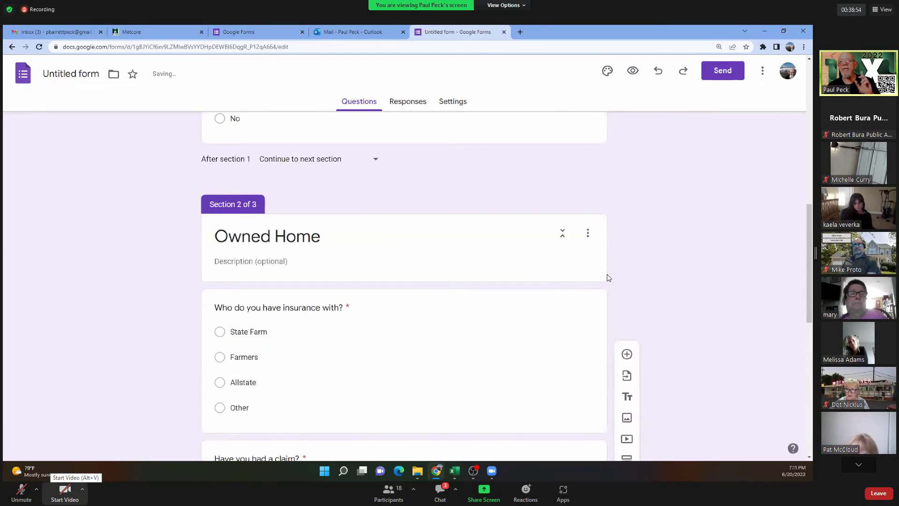
scroll(608, 278, "up", 1)
scroll(607, 277, "down", 2)
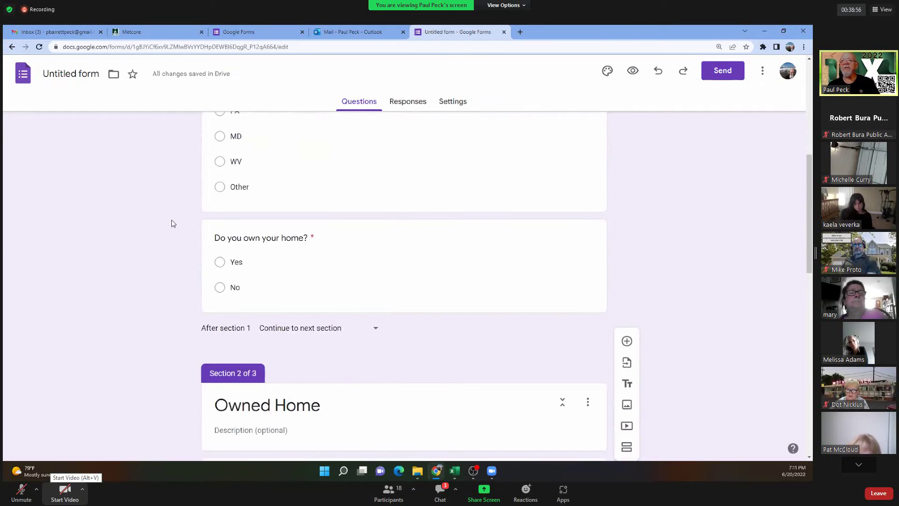
left_click(433, 264)
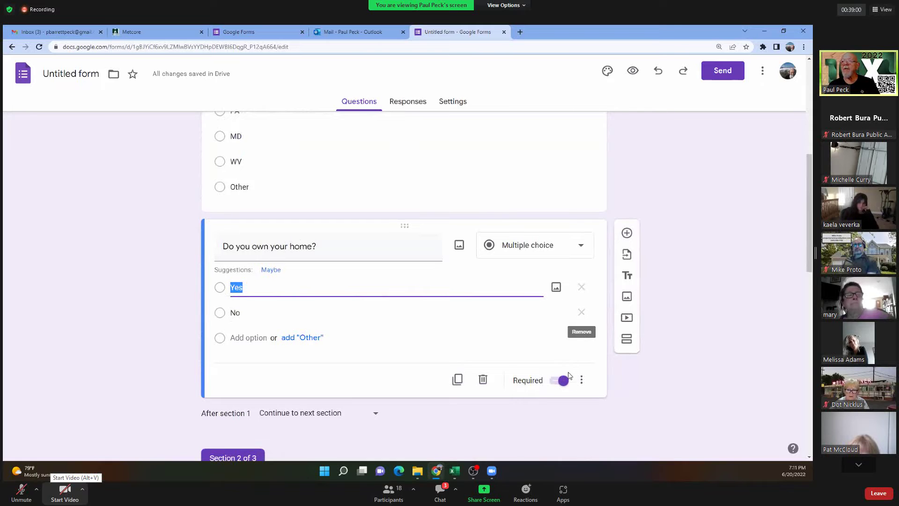
left_click(581, 379)
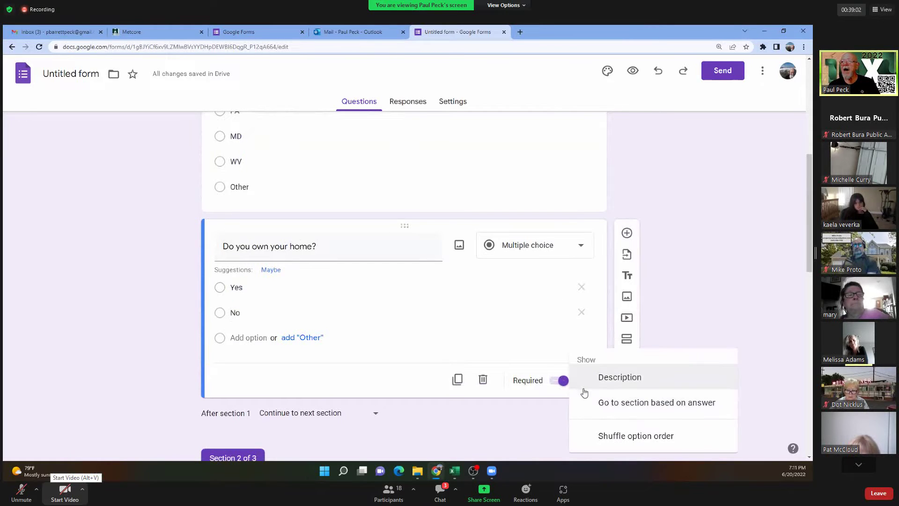
left_click(609, 401)
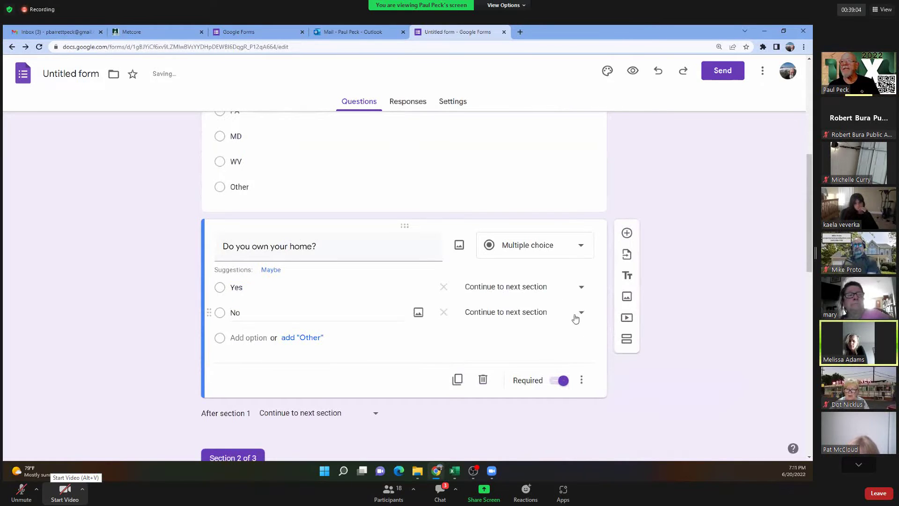
left_click(581, 288)
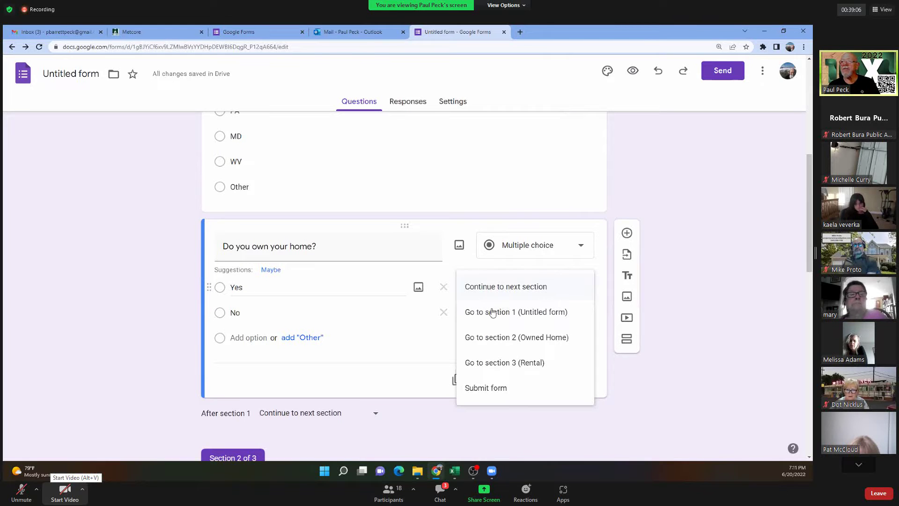
left_click(492, 338)
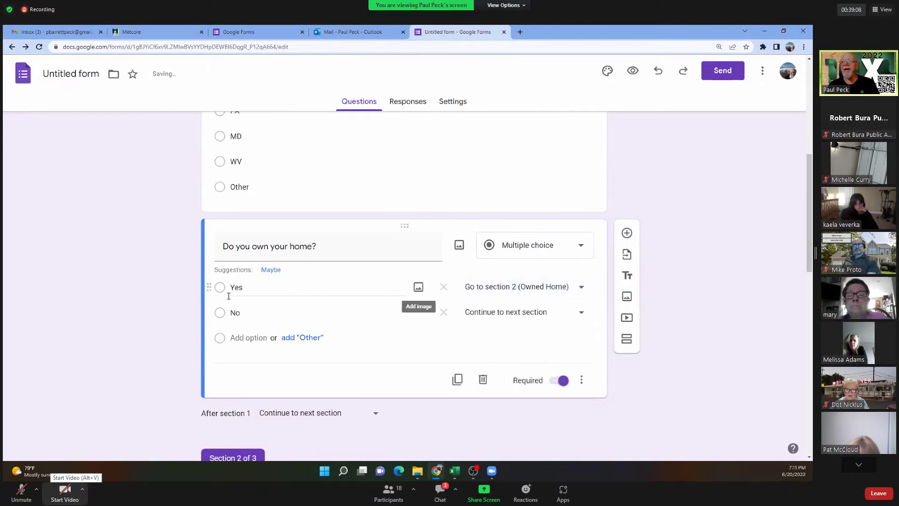
left_click(581, 312)
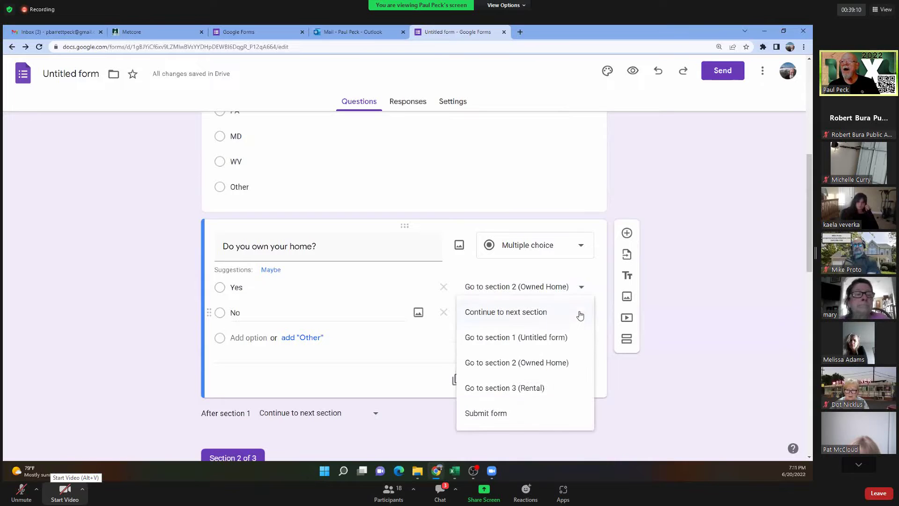
left_click(495, 393)
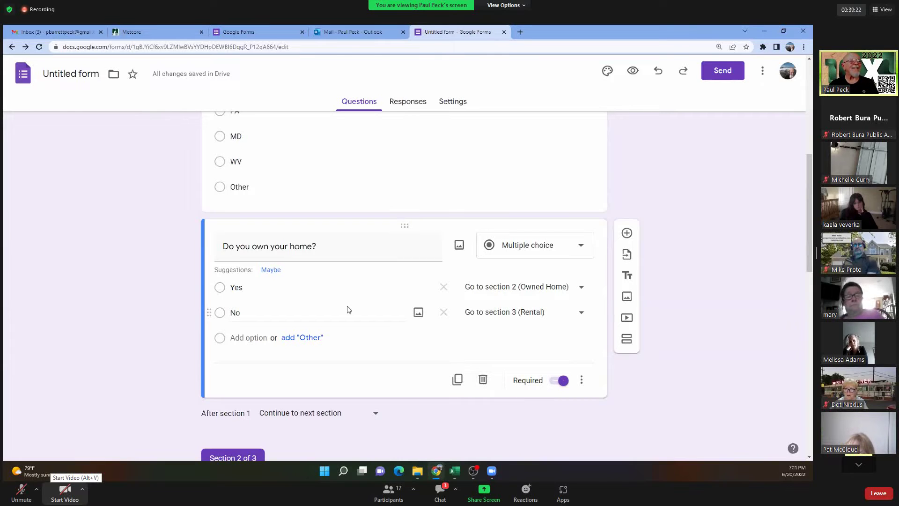
scroll(352, 308, "down", 4)
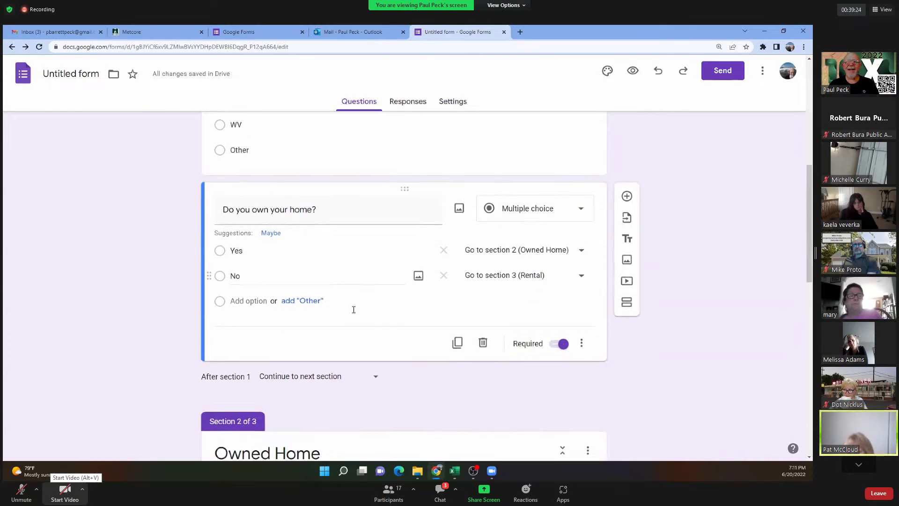
scroll(374, 311, "down", 2)
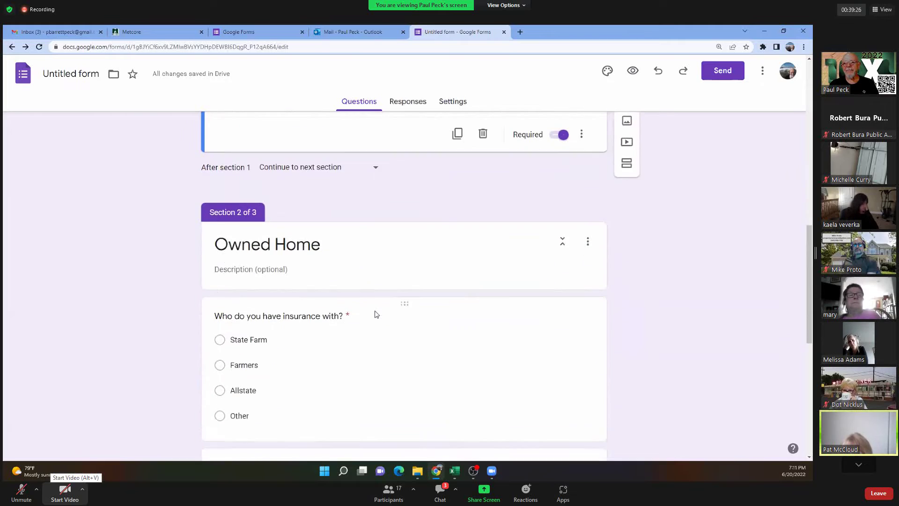
scroll(374, 310, "up", 4)
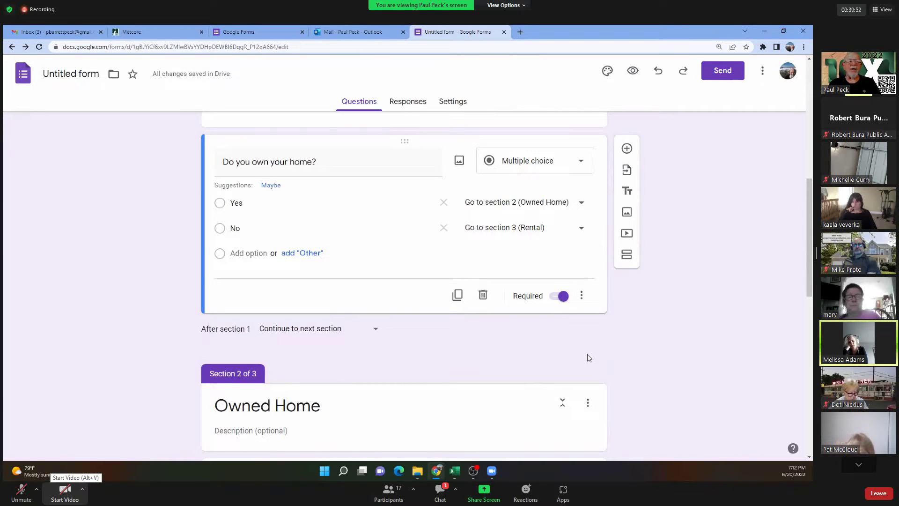
scroll(588, 357, "up", 5)
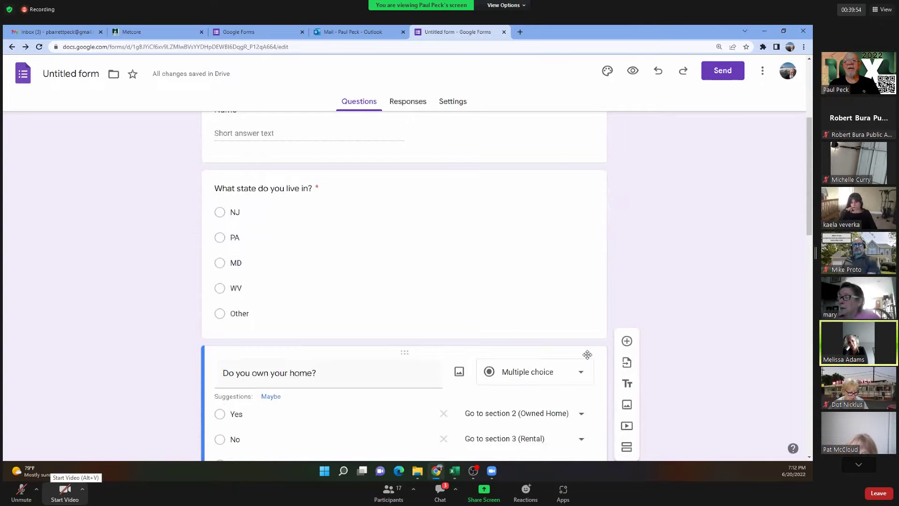
scroll(587, 354, "down", 4)
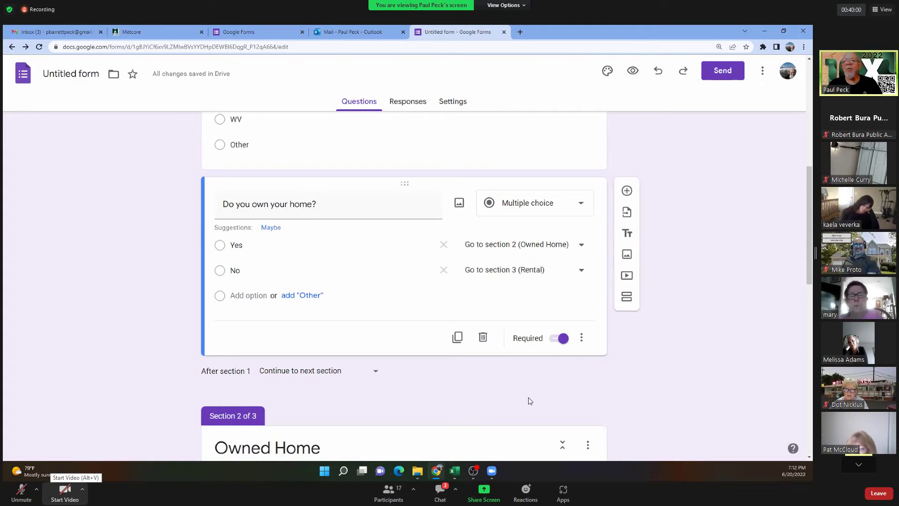
scroll(511, 400, "up", 1)
scroll(511, 400, "up", 5)
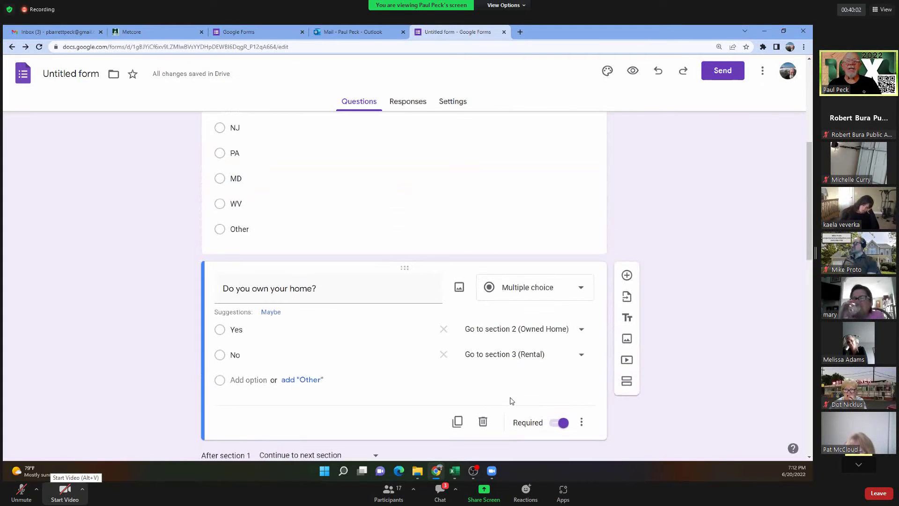
scroll(511, 397, "up", 1)
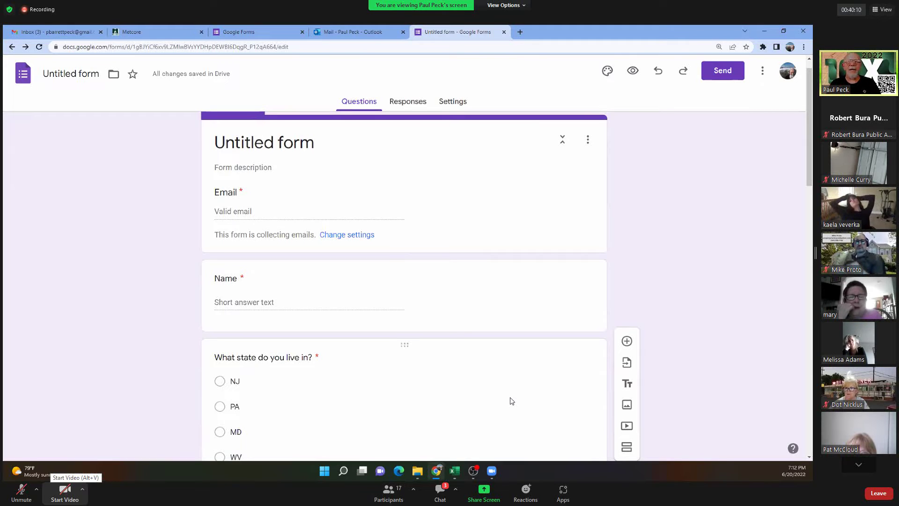
left_click(21, 492)
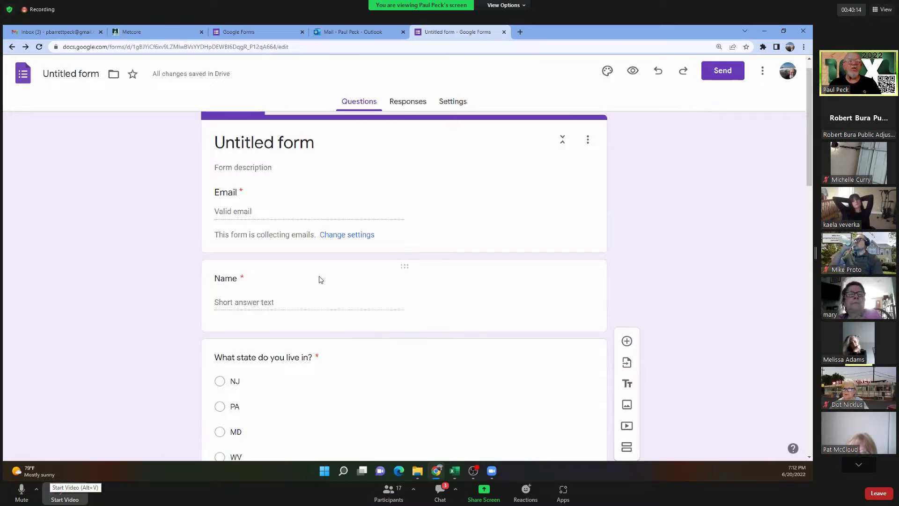
Turn on the meeting camera.
left_click(65, 491)
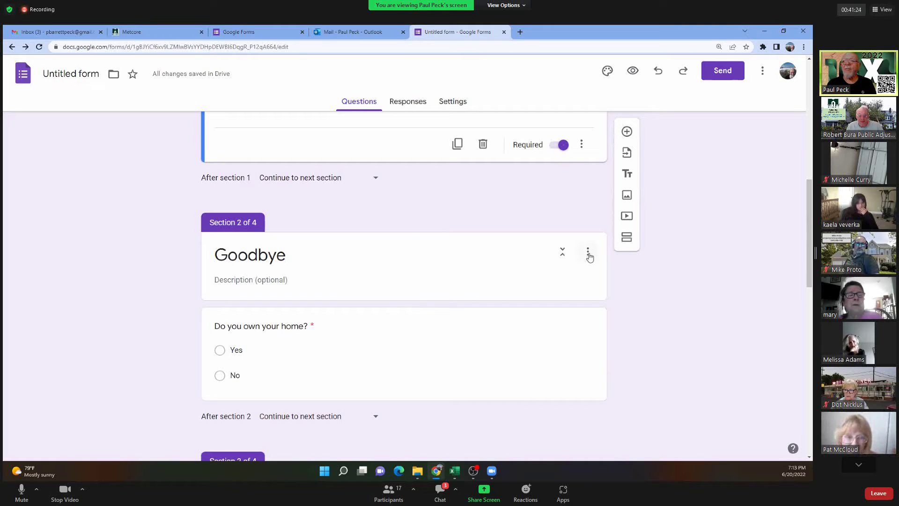
Reorder sections so Goodbye sits after Rental as the last section, and save.
left_click(592, 257)
left_click(587, 175)
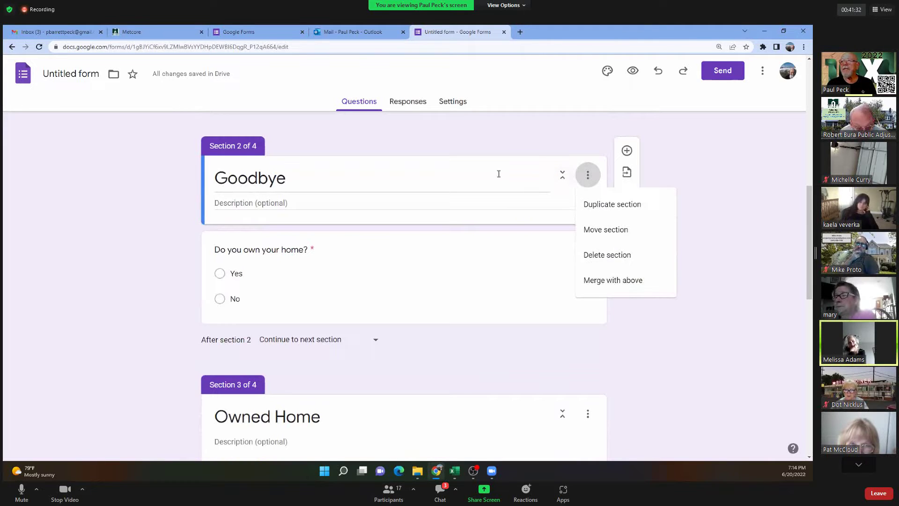
left_click(587, 229)
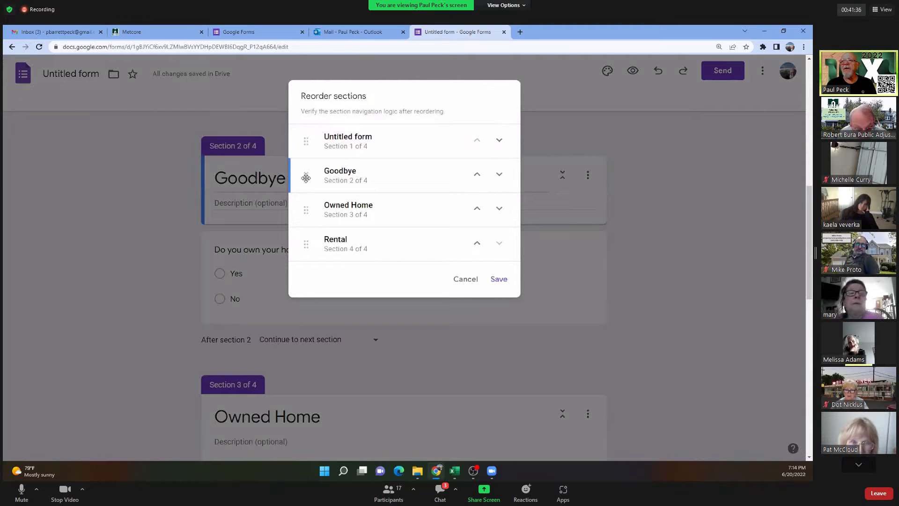
left_click_drag(296, 174, 300, 283)
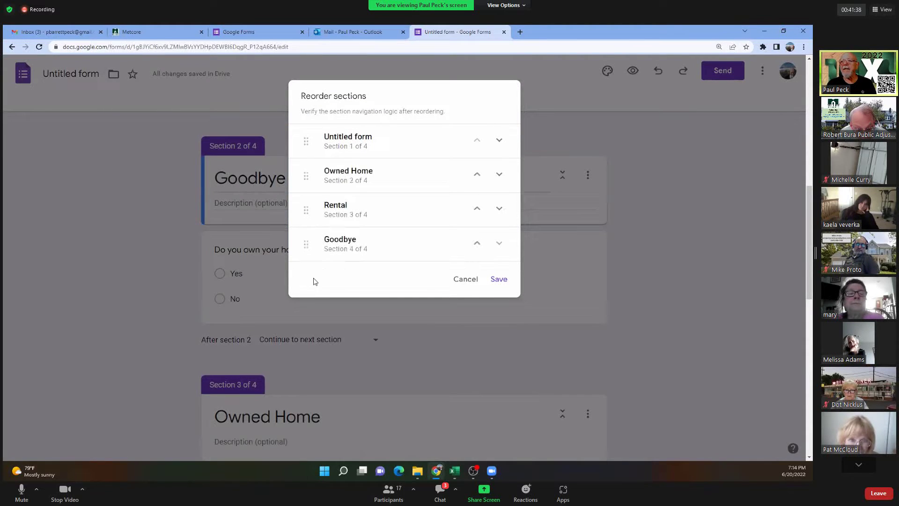
left_click(498, 279)
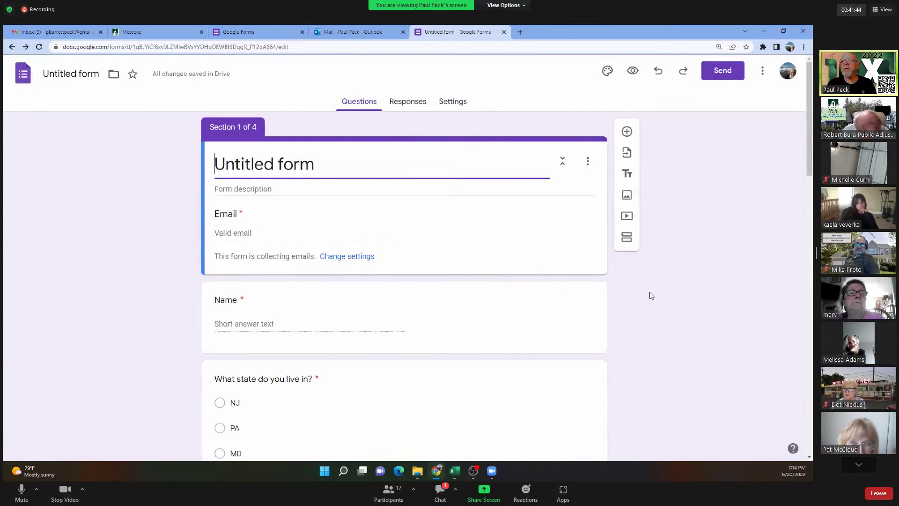
Drag 'Do you own your home?' from the Goodbye section to the top of Owned Home.
scroll(641, 300, "down", 20)
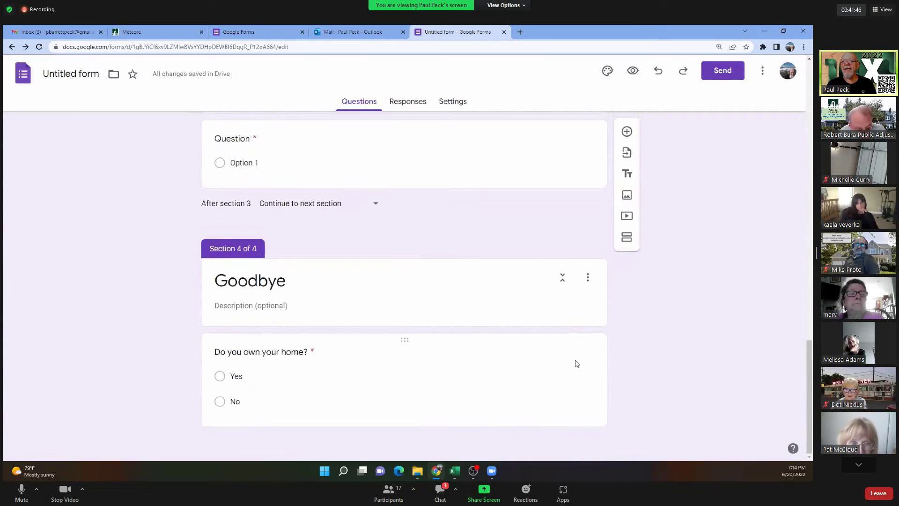
left_click(588, 280)
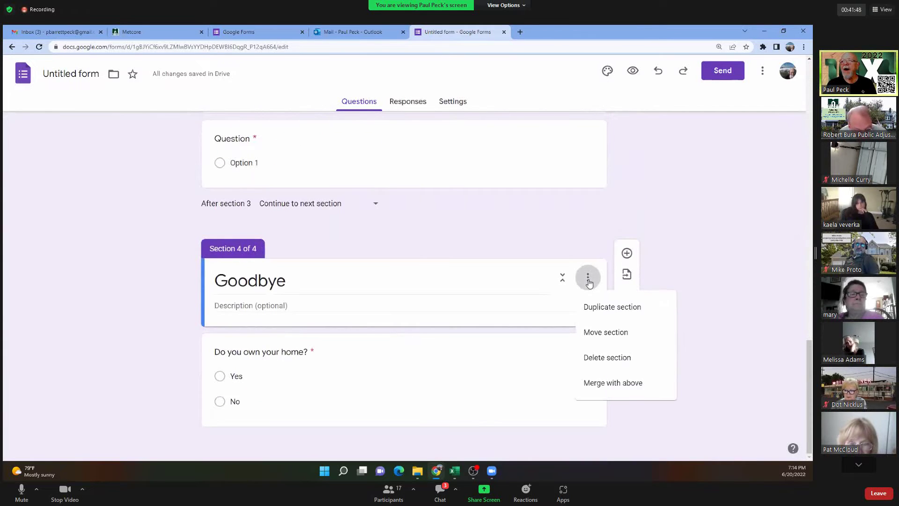
left_click(513, 373)
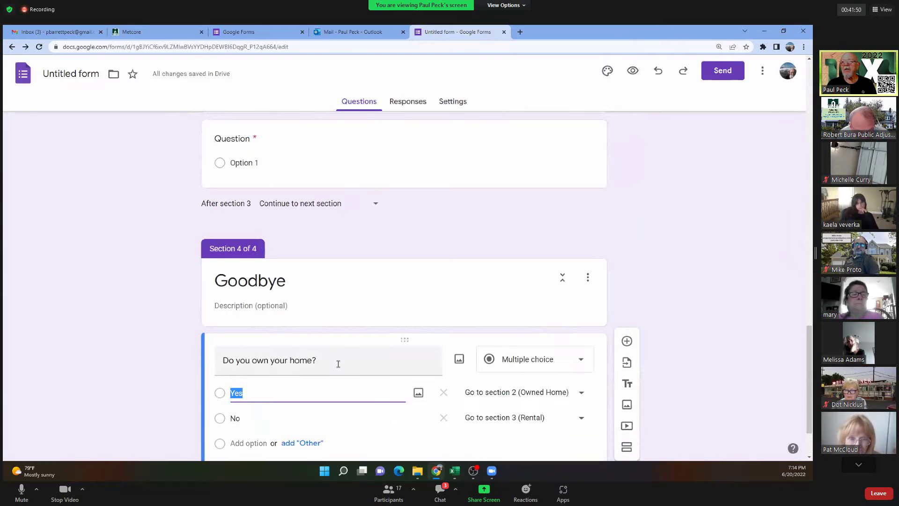
left_click_drag(406, 341, 389, 202)
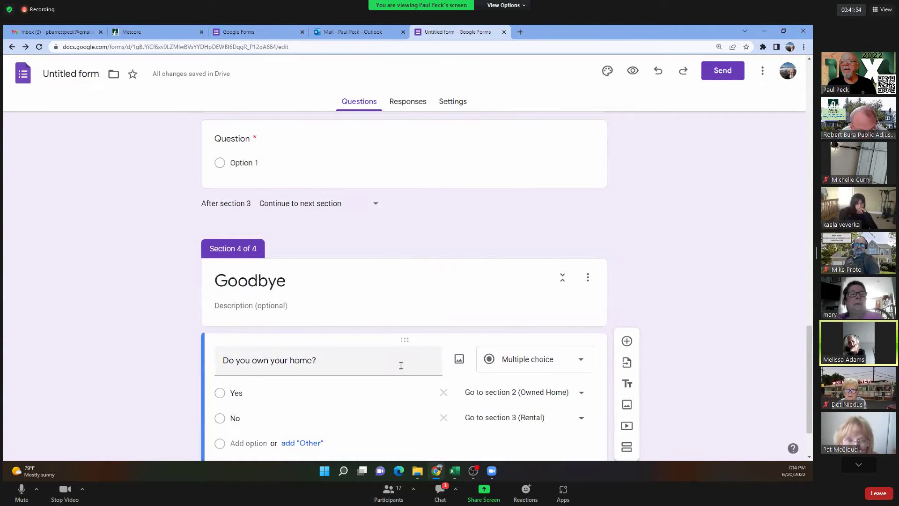
left_click_drag(403, 337, 333, 261)
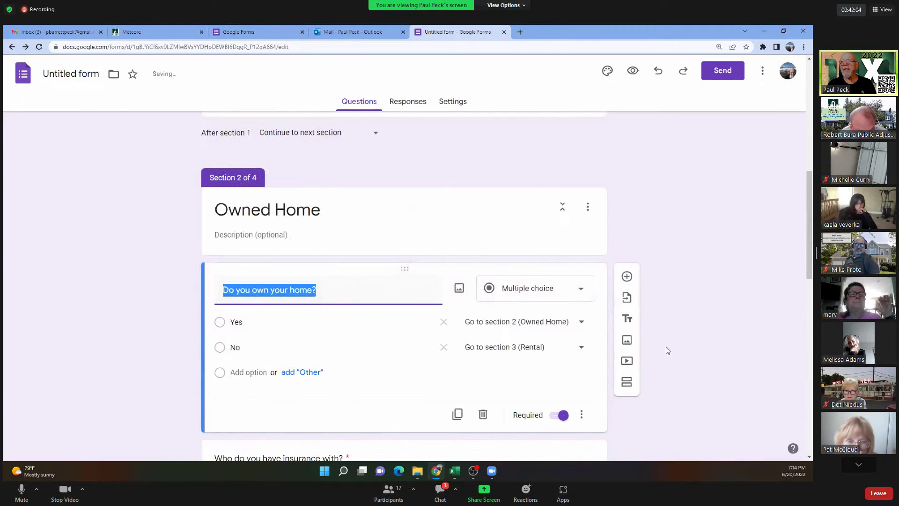
scroll(702, 355, "down", 9)
scroll(688, 402, "down", 5)
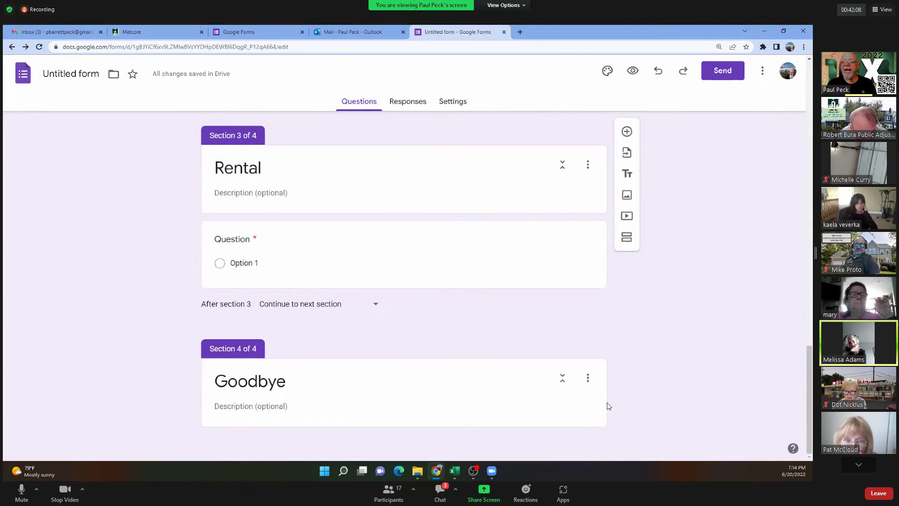
left_click(587, 378)
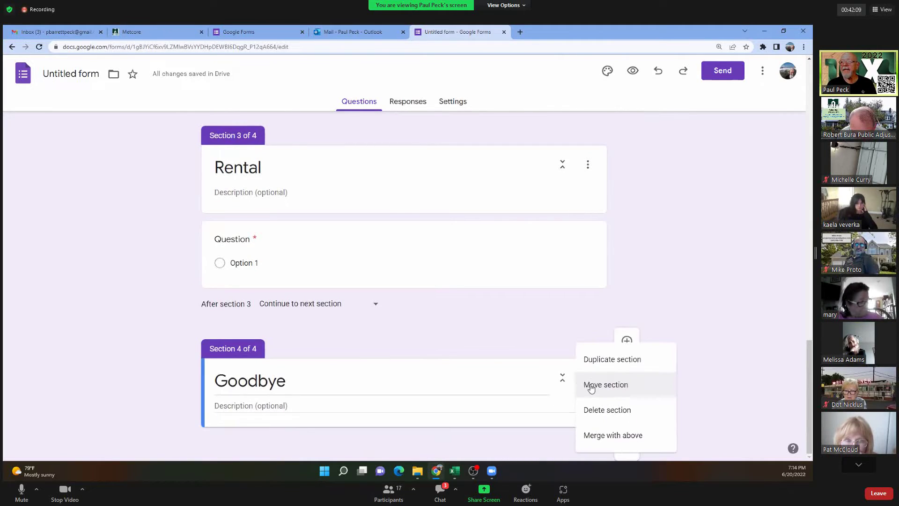
left_click(498, 447)
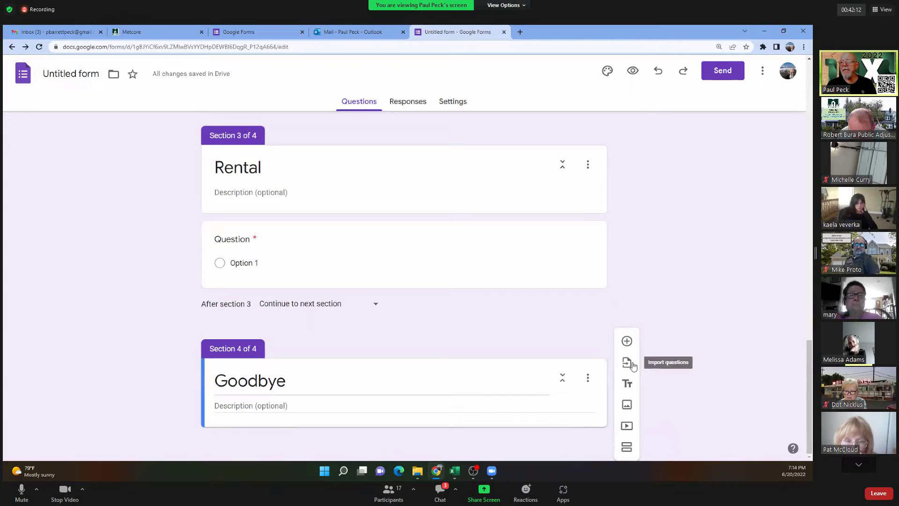
left_click(627, 342)
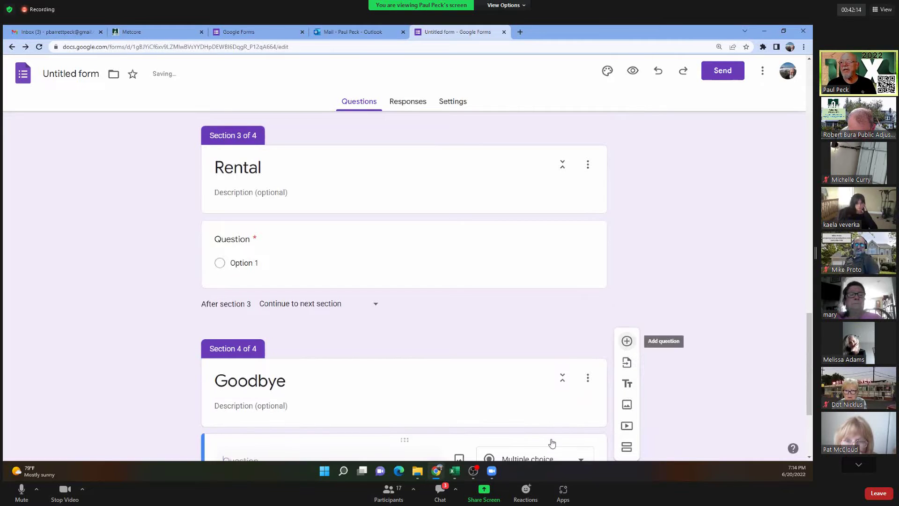
left_click(582, 411)
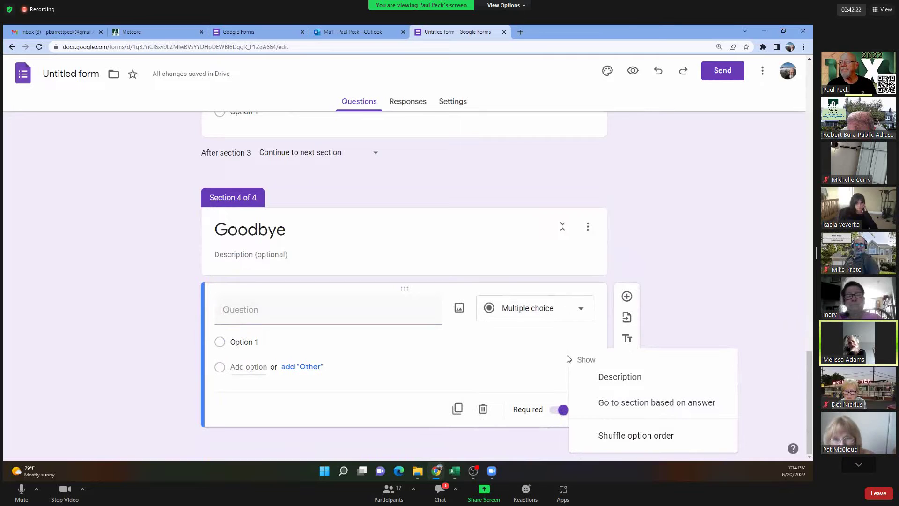
left_click(406, 290)
right_click(406, 290)
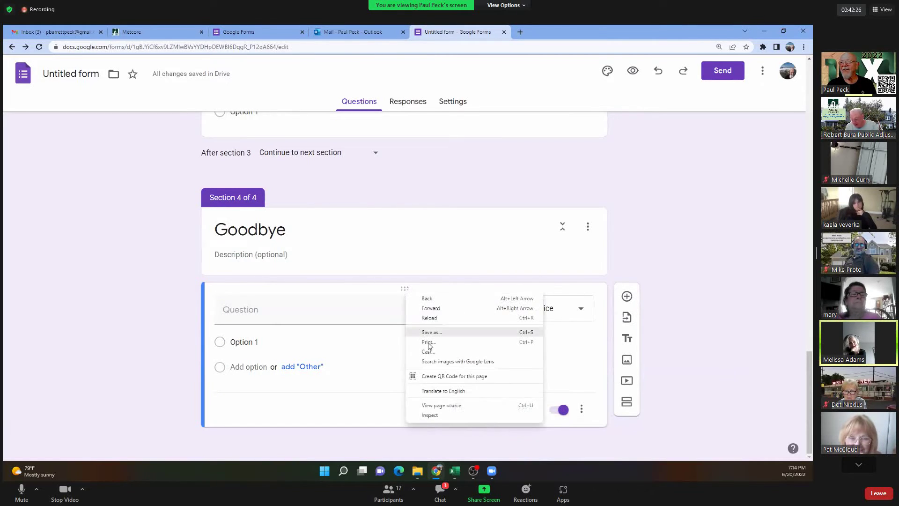
left_click(379, 414)
left_click(483, 409)
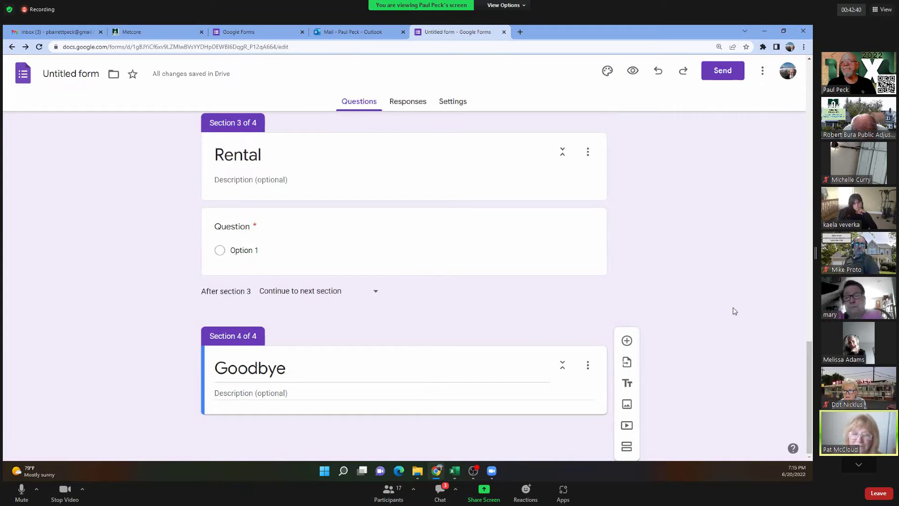
scroll(733, 308, "up", 6)
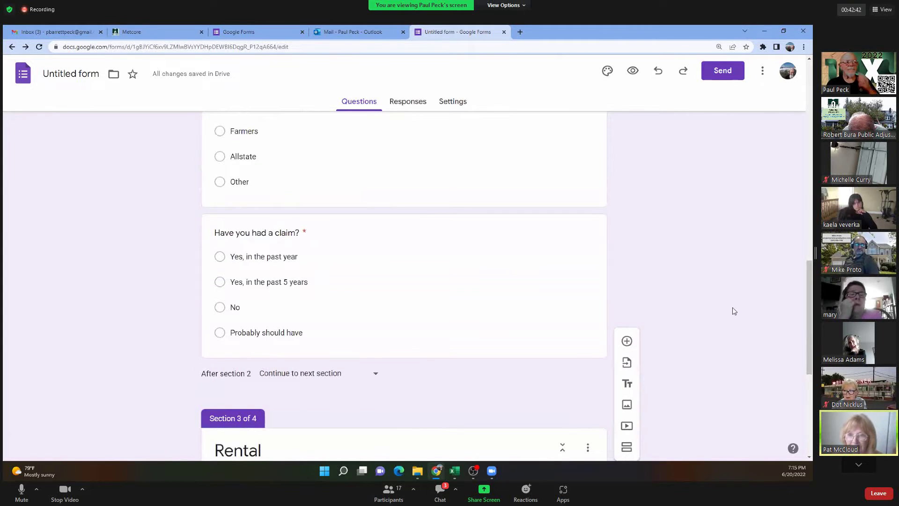
scroll(733, 308, "up", 1)
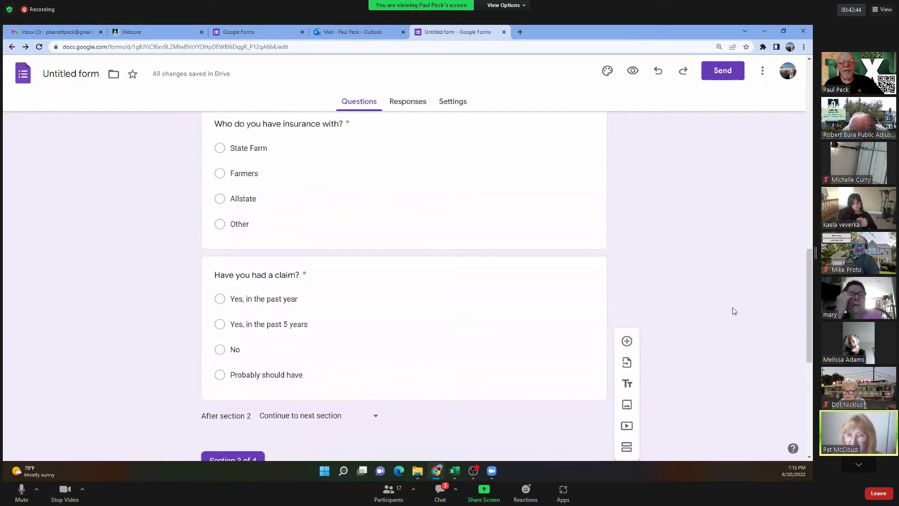
scroll(732, 307, "up", 10)
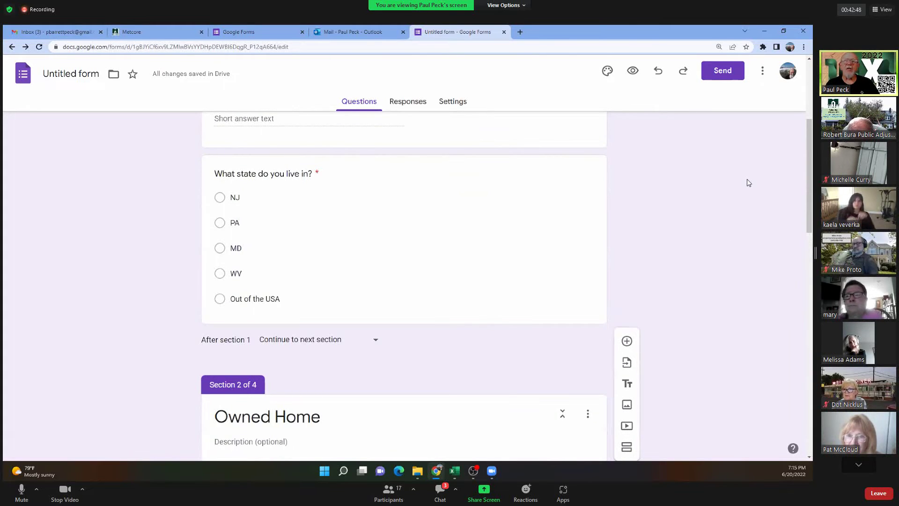
scroll(747, 181, "up", 4)
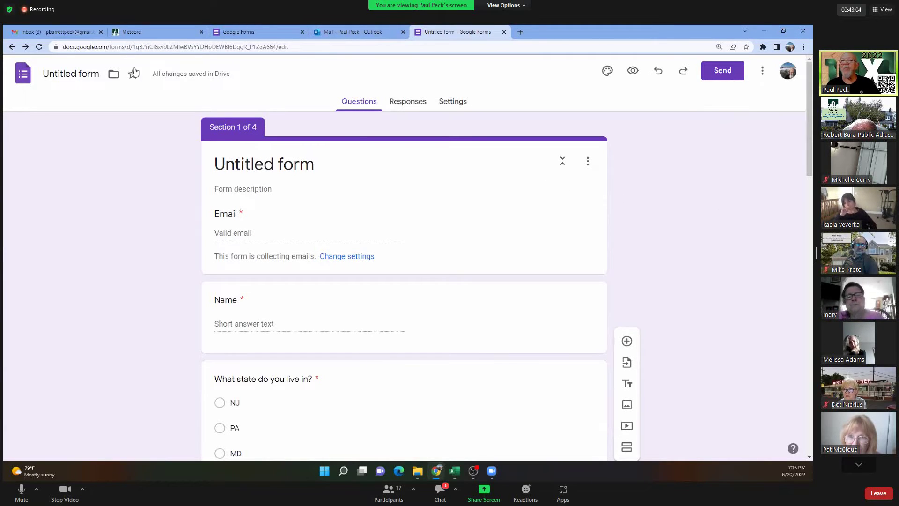
Return to the Forms home page and open the Onboarding Public Adjuster form.
left_click(22, 73)
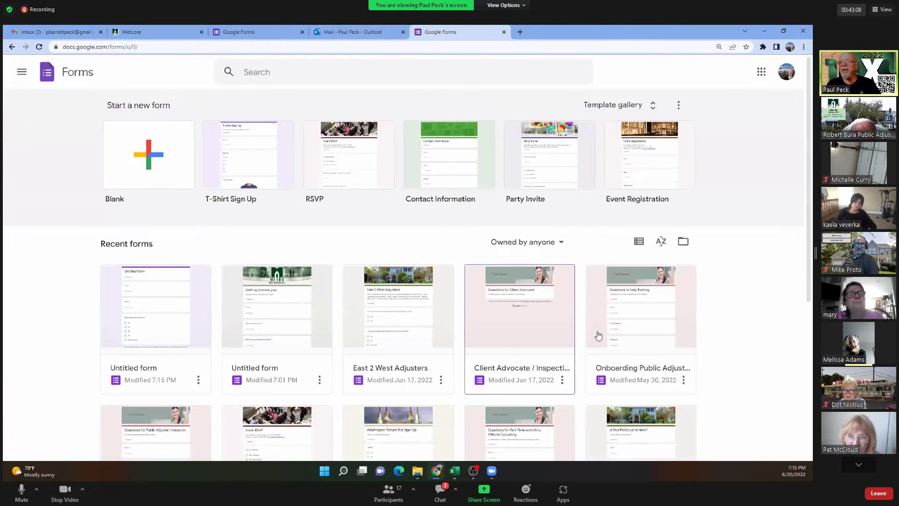
left_click(632, 315)
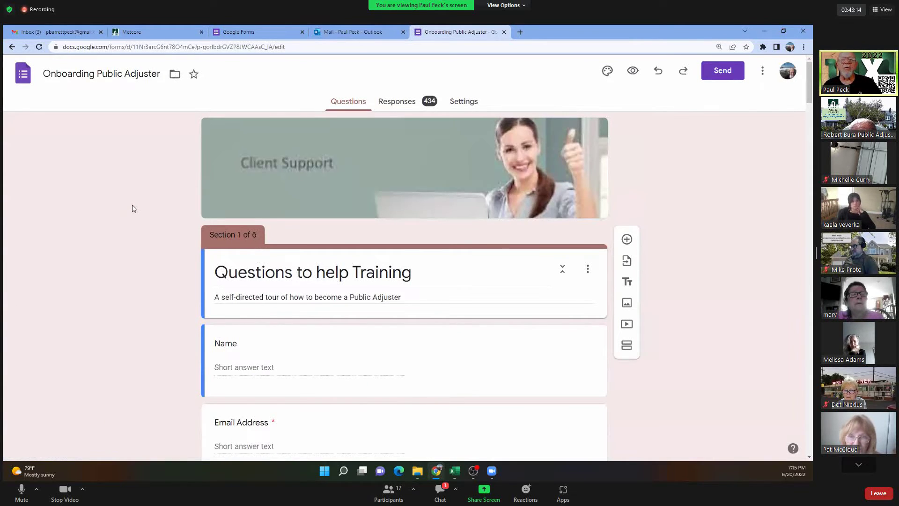
scroll(132, 206, "down", 4)
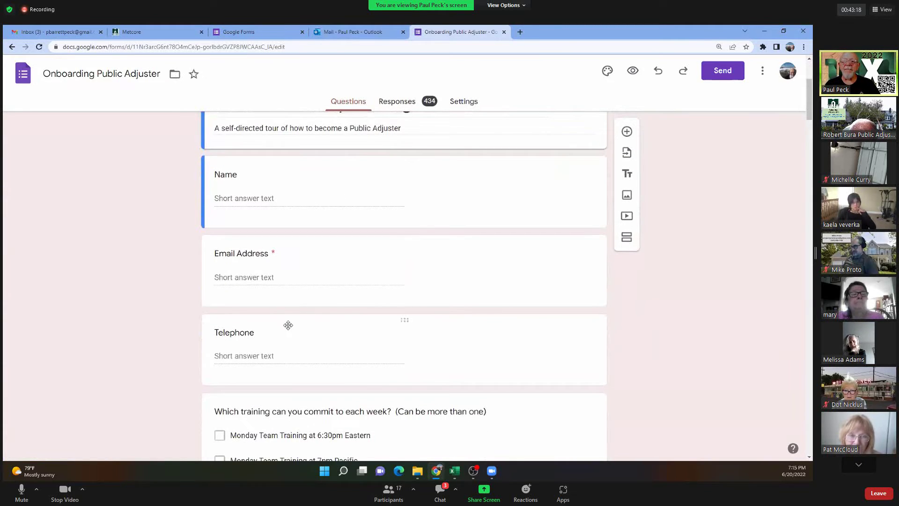
scroll(287, 323, "down", 3)
Review the Quick Start, Licensing Dept and 'number 1 priority' questions, and mute the Zoom microphone.
scroll(178, 276, "down", 3)
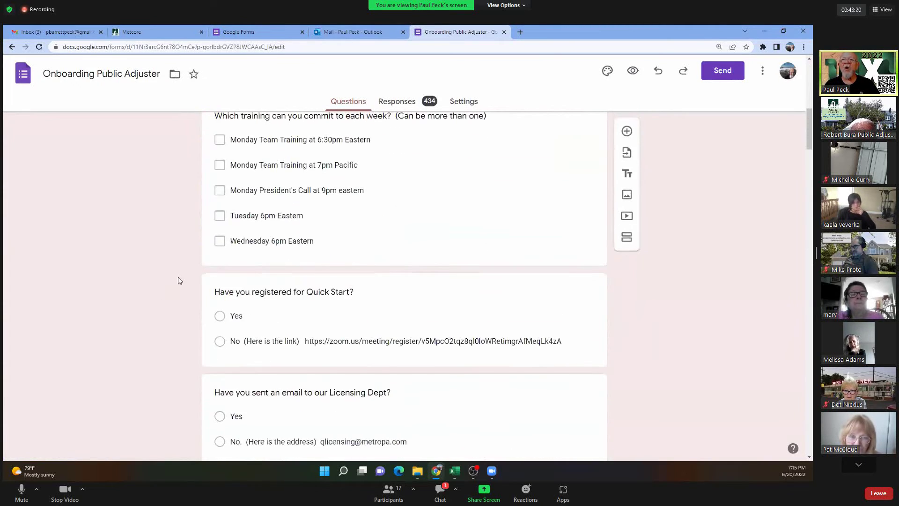
scroll(263, 245, "up", 2)
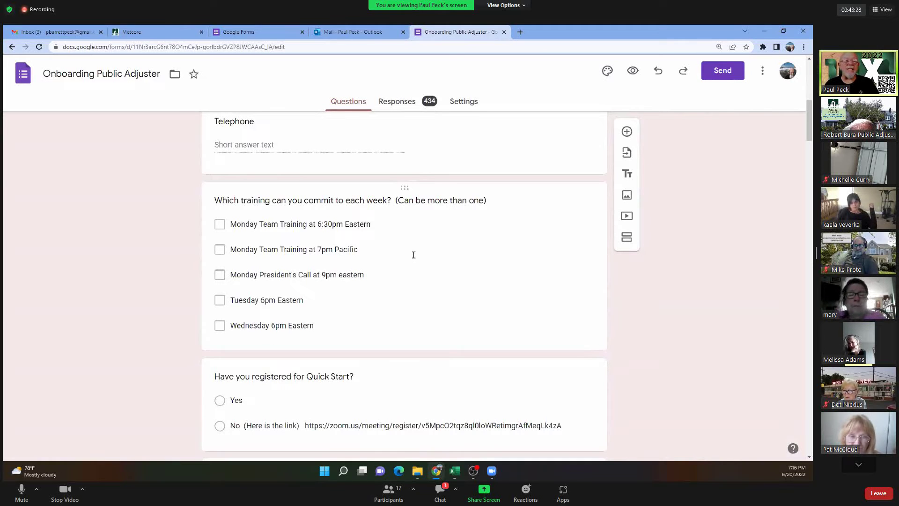
scroll(414, 255, "down", 3)
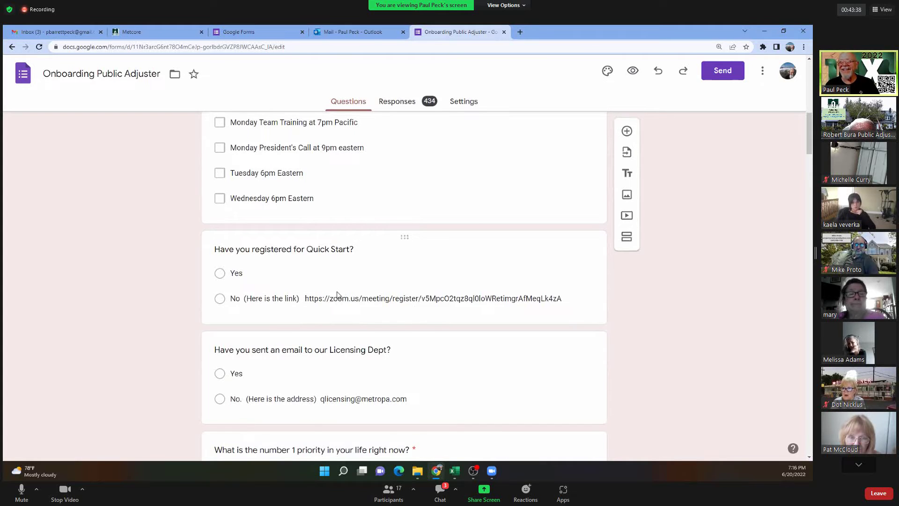
scroll(331, 295, "down", 2)
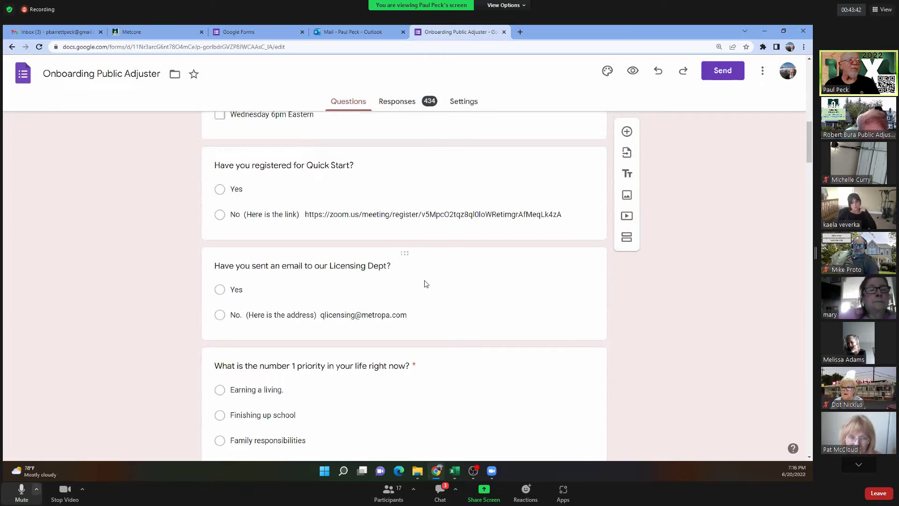
left_click(22, 491)
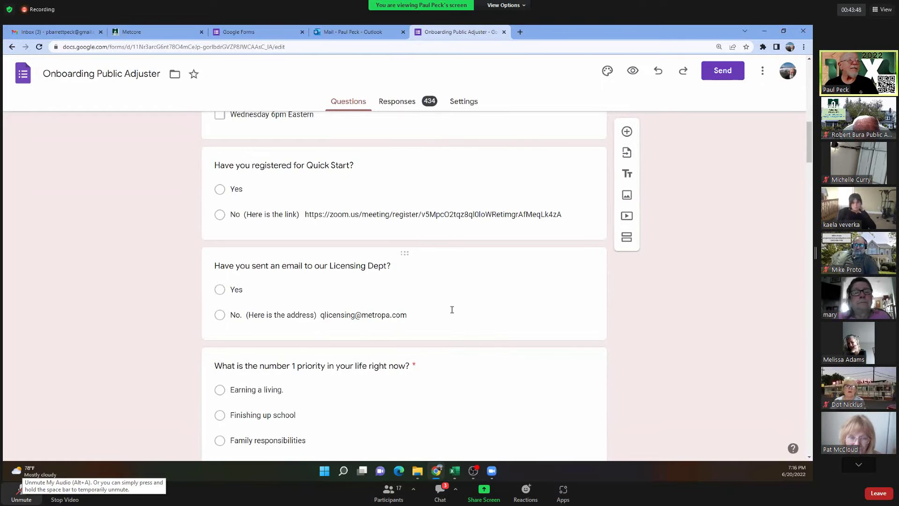
scroll(452, 310, "down", 3)
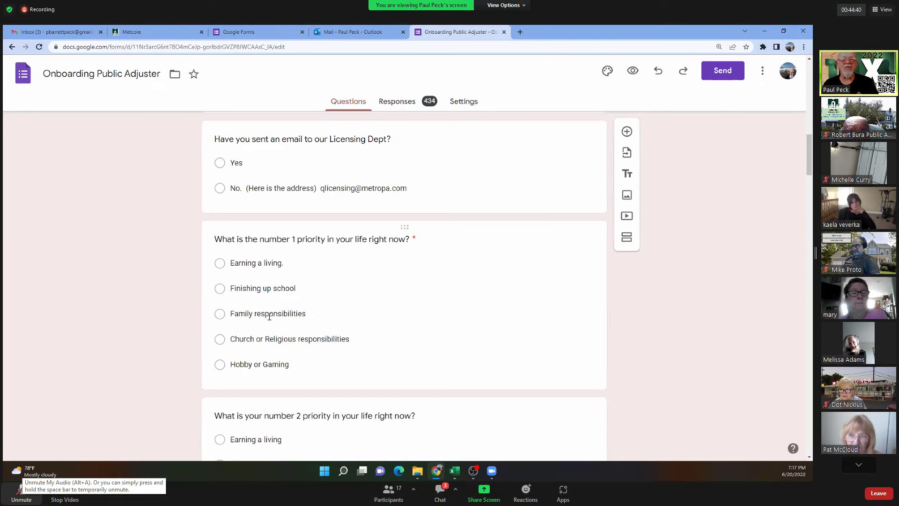
scroll(269, 317, "down", 3)
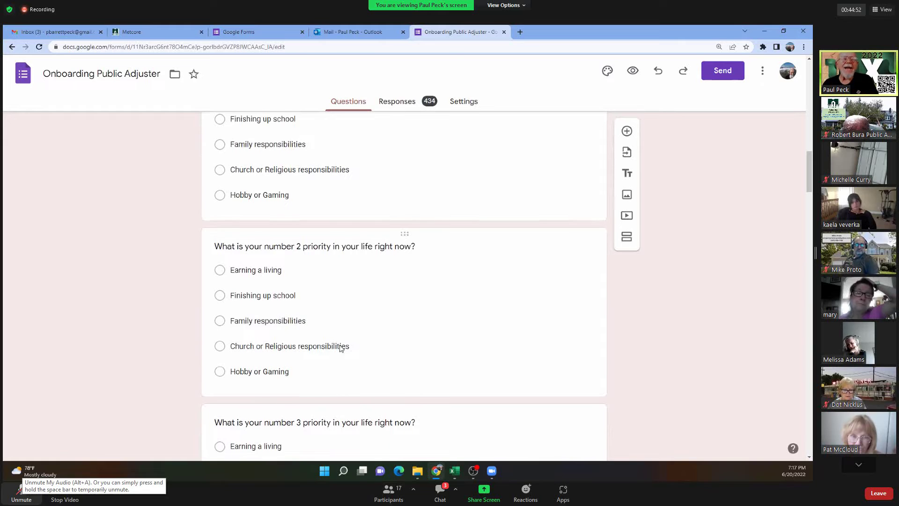
scroll(341, 348, "down", 2)
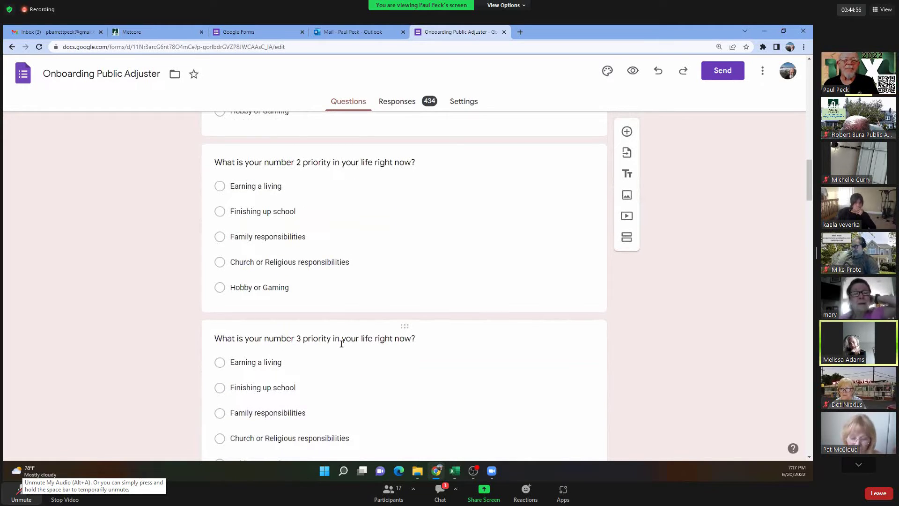
scroll(341, 344, "down", 2)
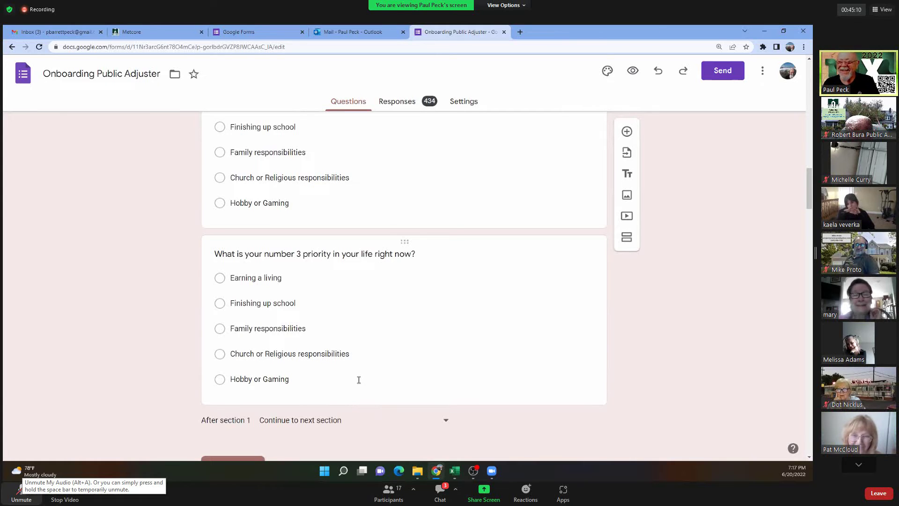
scroll(359, 380, "down", 5)
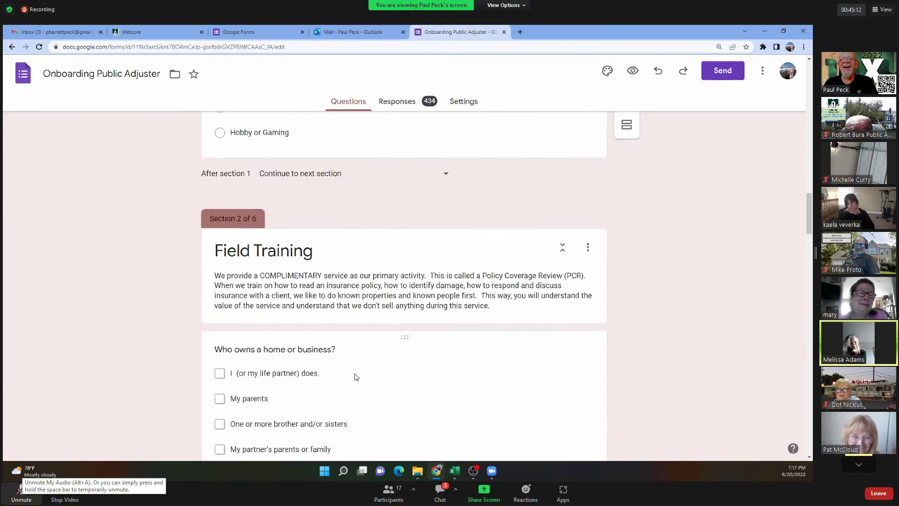
scroll(361, 297, "down", 2)
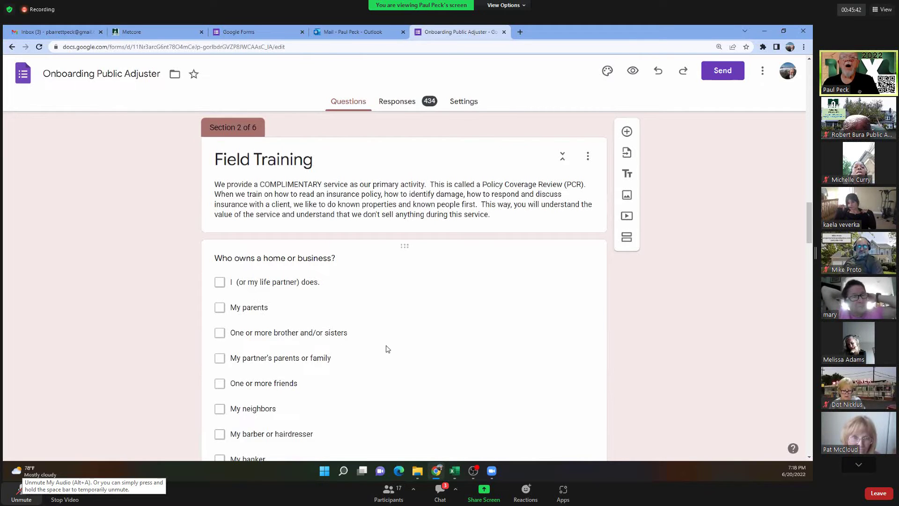
scroll(386, 341, "down", 1)
scroll(387, 341, "down", 3)
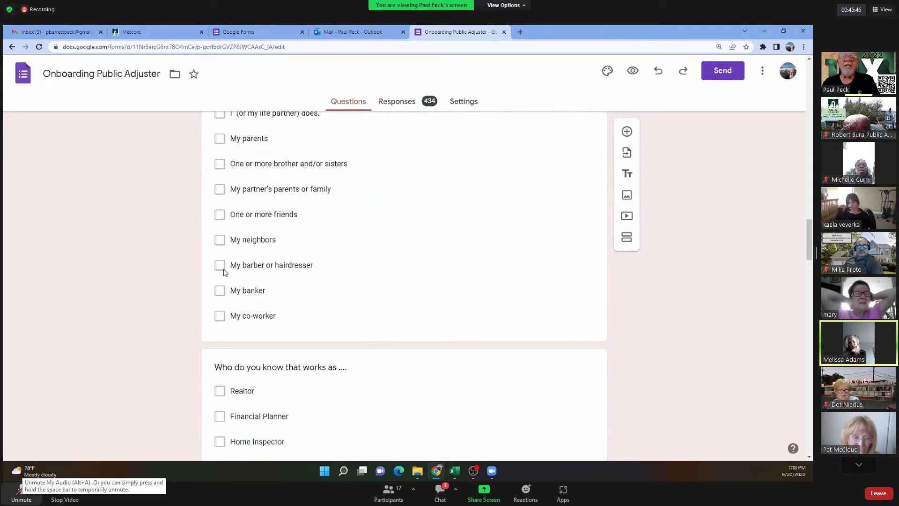
scroll(316, 265, "down", 3)
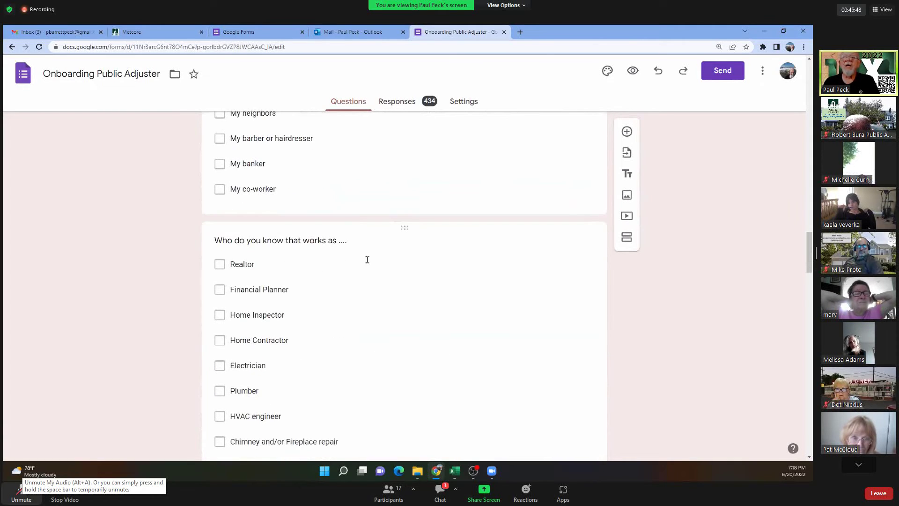
scroll(331, 241, "up", 4)
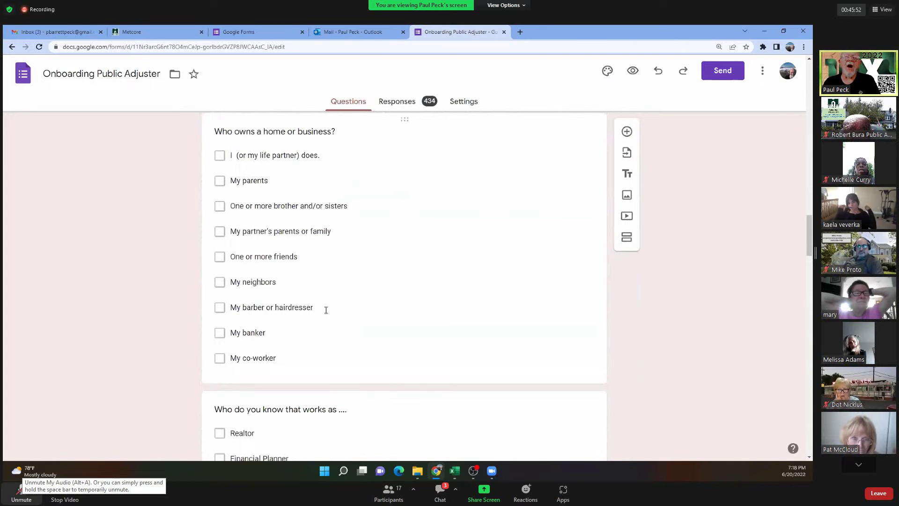
scroll(325, 310, "down", 5)
scroll(321, 319, "down", 2)
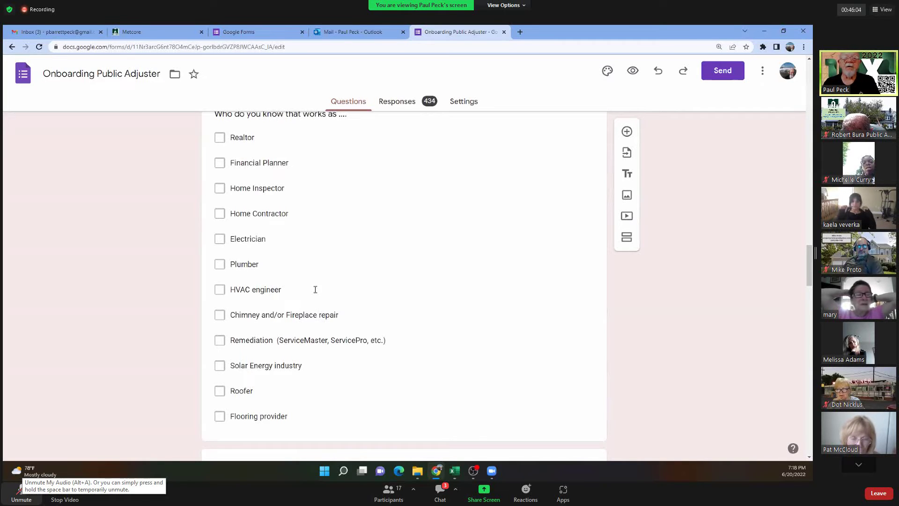
scroll(315, 289, "down", 3)
scroll(315, 290, "down", 3)
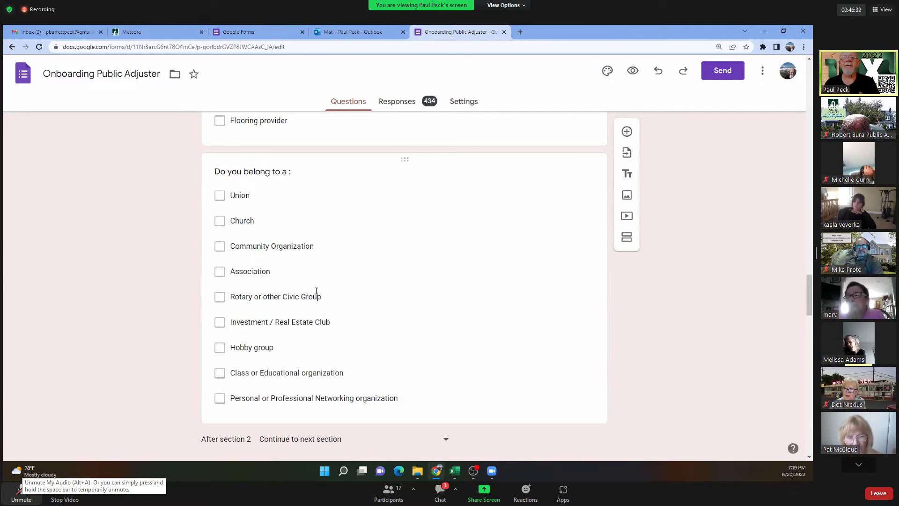
scroll(232, 251, "down", 7)
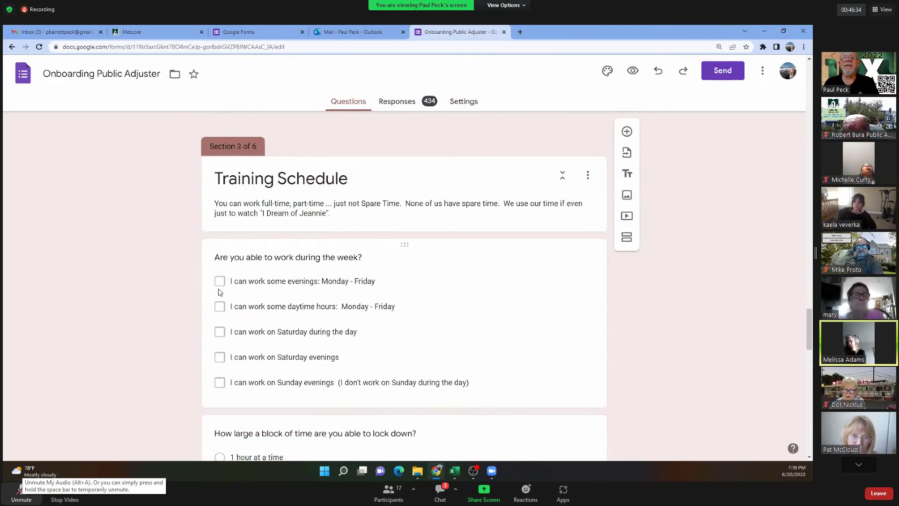
scroll(220, 292, "up", 12)
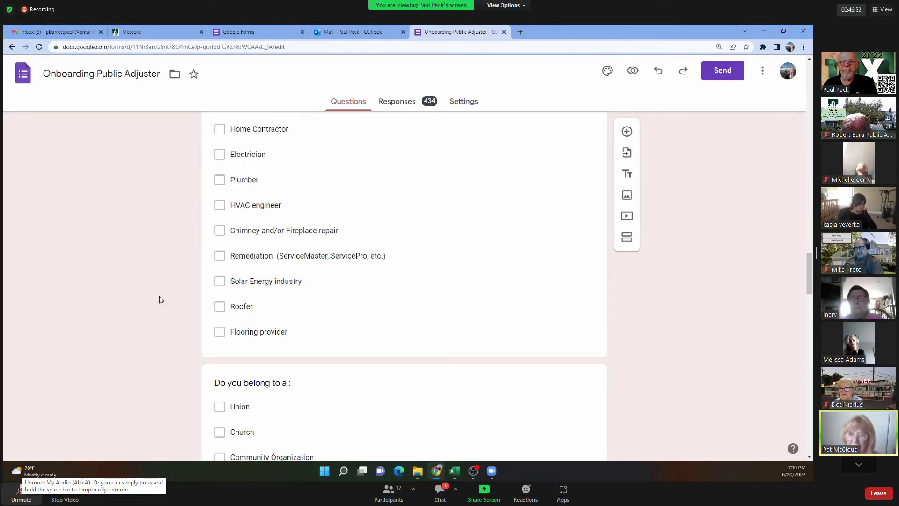
scroll(159, 300, "up", 3)
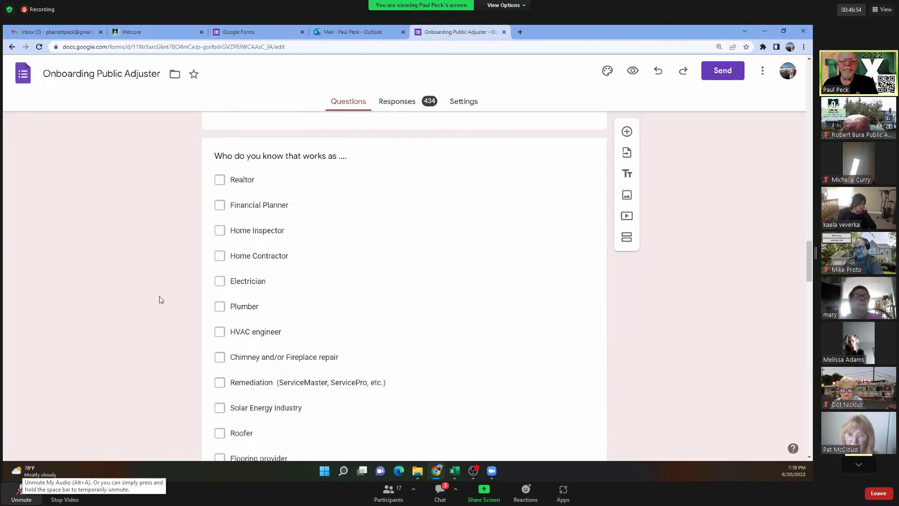
scroll(159, 299, "down", 3)
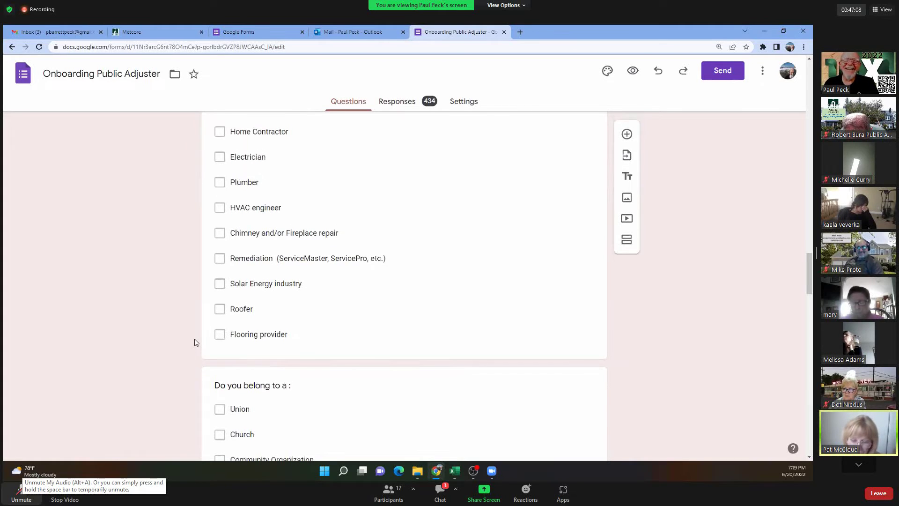
scroll(195, 339, "up", 3)
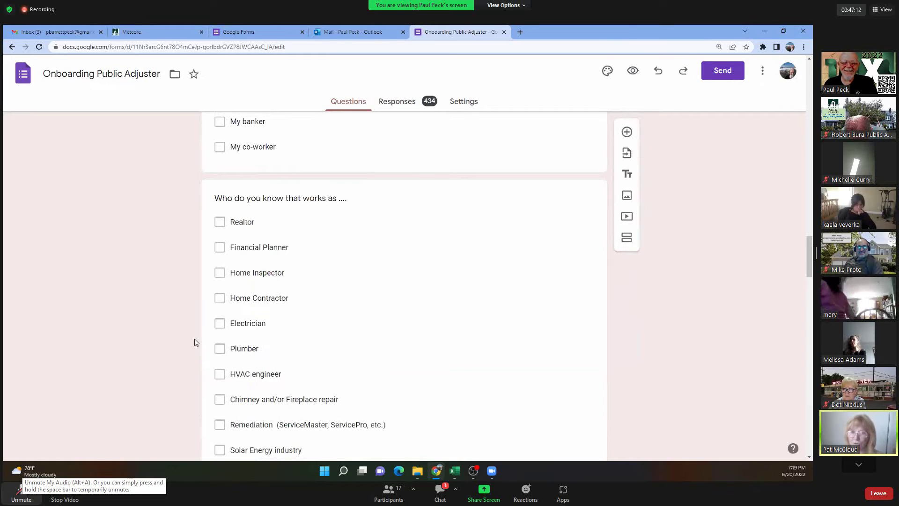
scroll(195, 339, "up", 7)
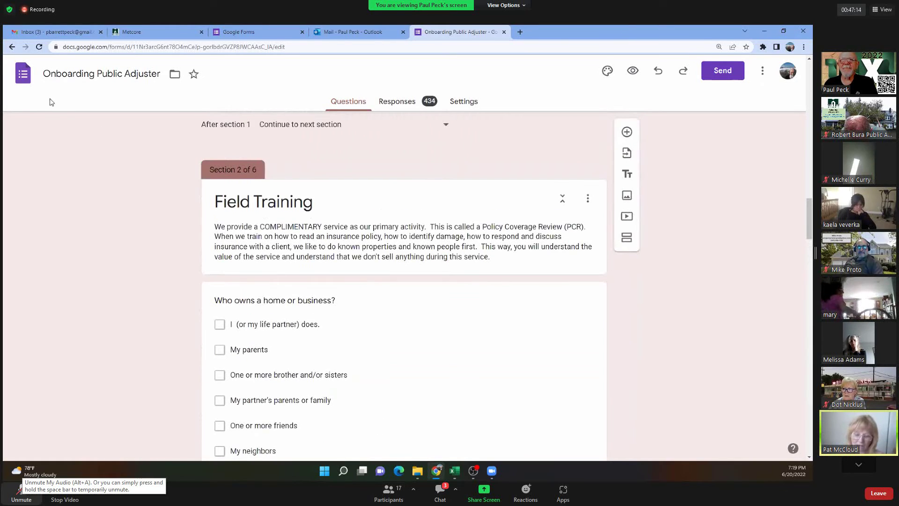
left_click(18, 78)
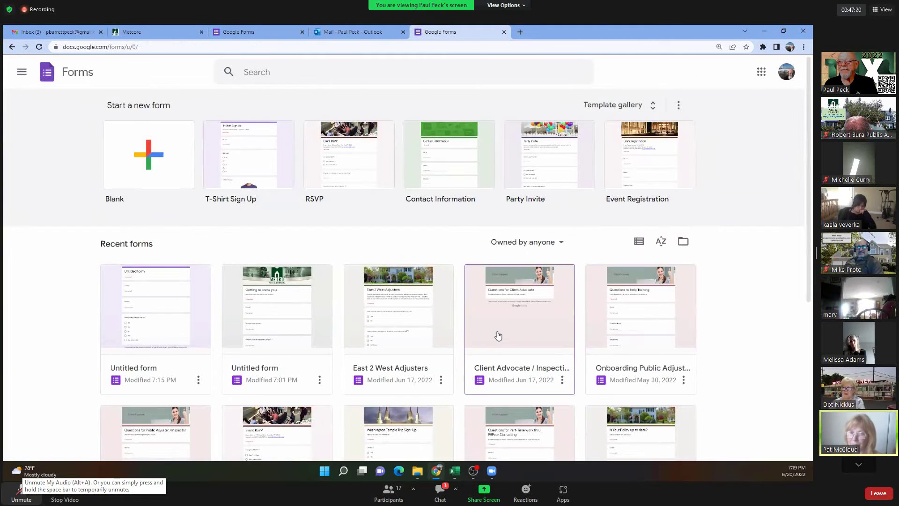
Open the Client Advocate / Inspection form and review its first section.
left_click(497, 346)
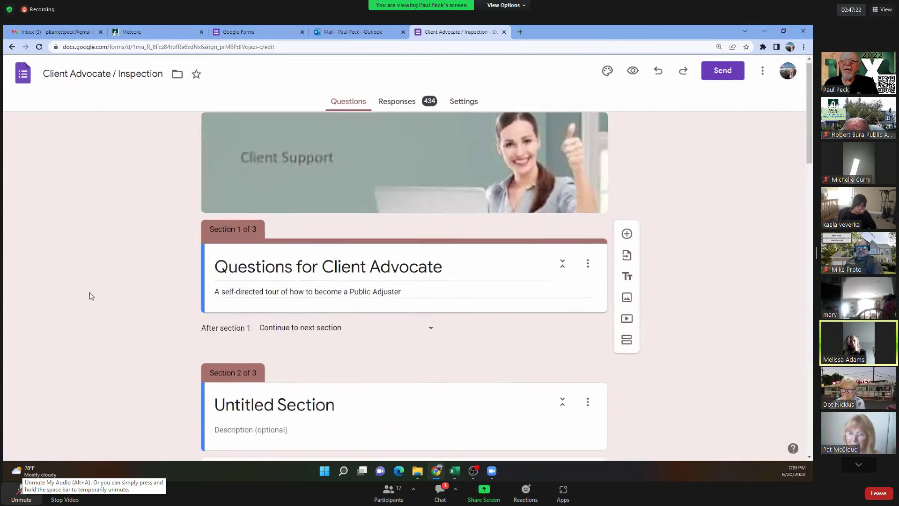
scroll(172, 317, "down", 4)
scroll(172, 316, "up", 4)
scroll(171, 317, "down", 3)
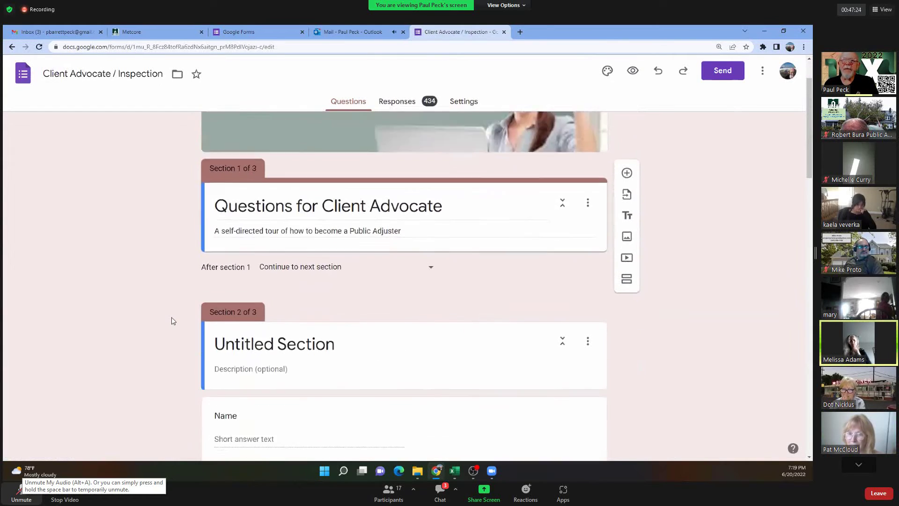
scroll(172, 316, "down", 8)
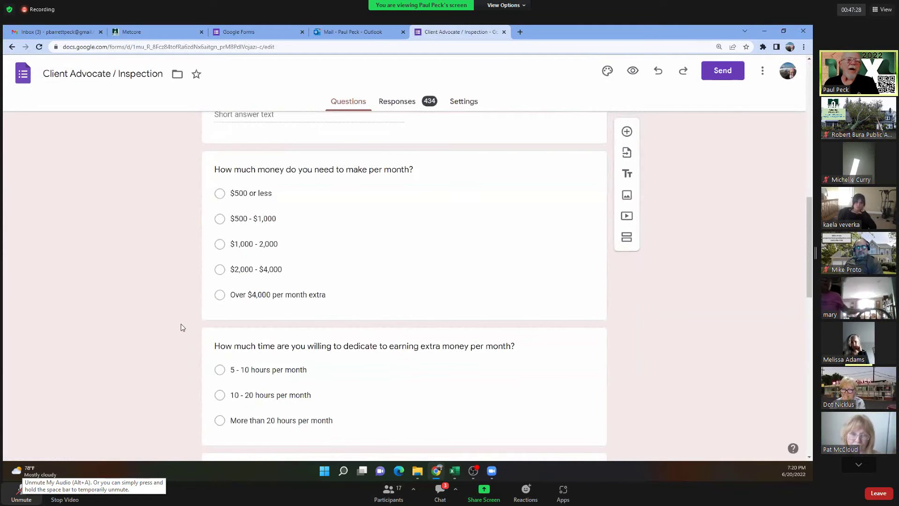
scroll(182, 327, "down", 3)
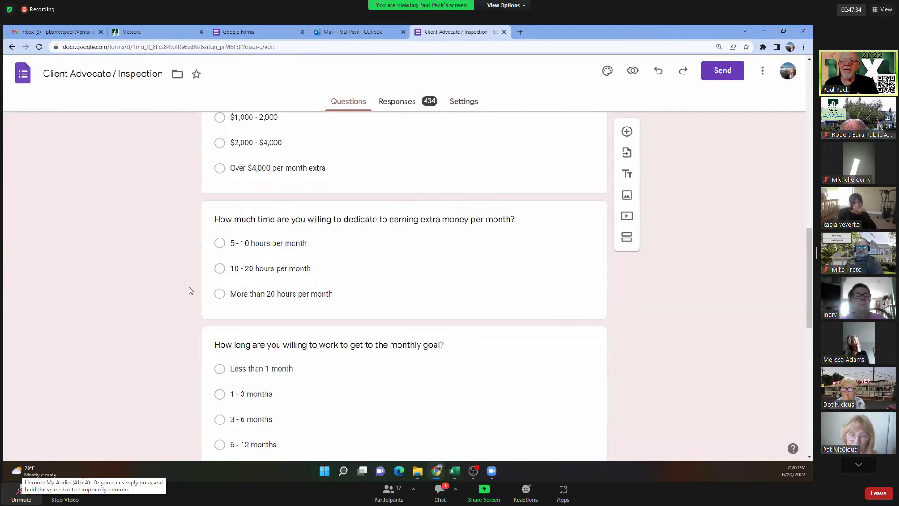
Browse the remaining sections down to 'Moving Forward'.
scroll(189, 286, "down", 3)
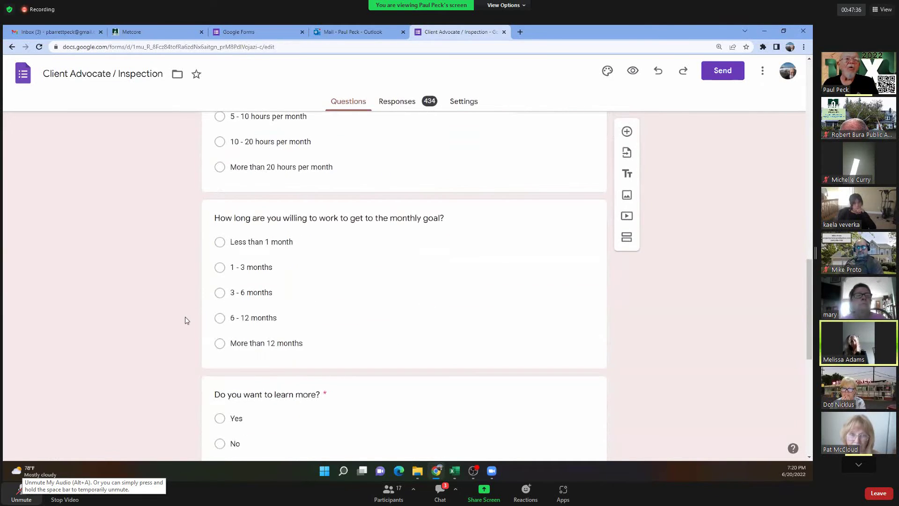
scroll(185, 317, "down", 1)
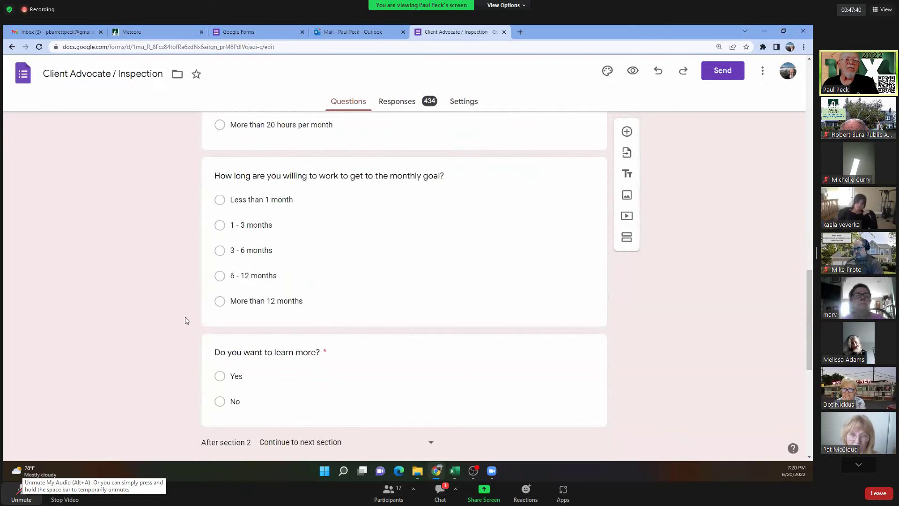
scroll(185, 318, "up", 6)
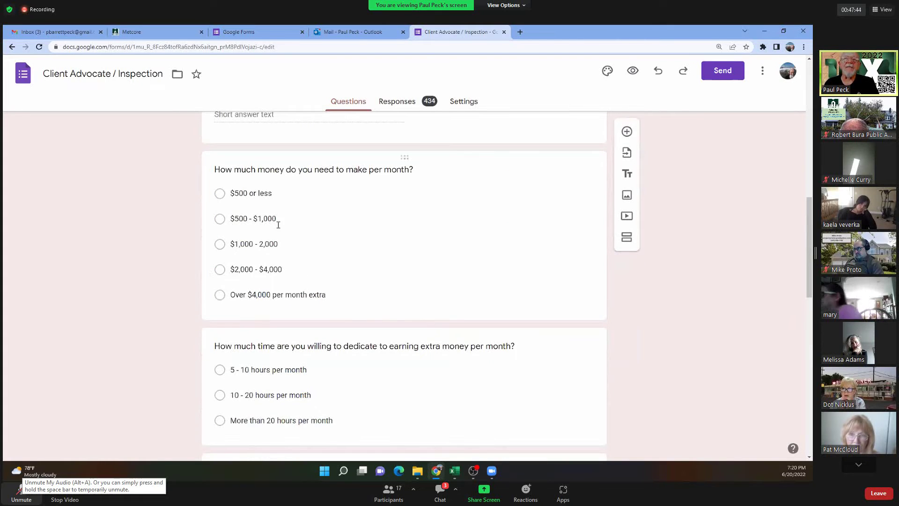
scroll(152, 369, "down", 3)
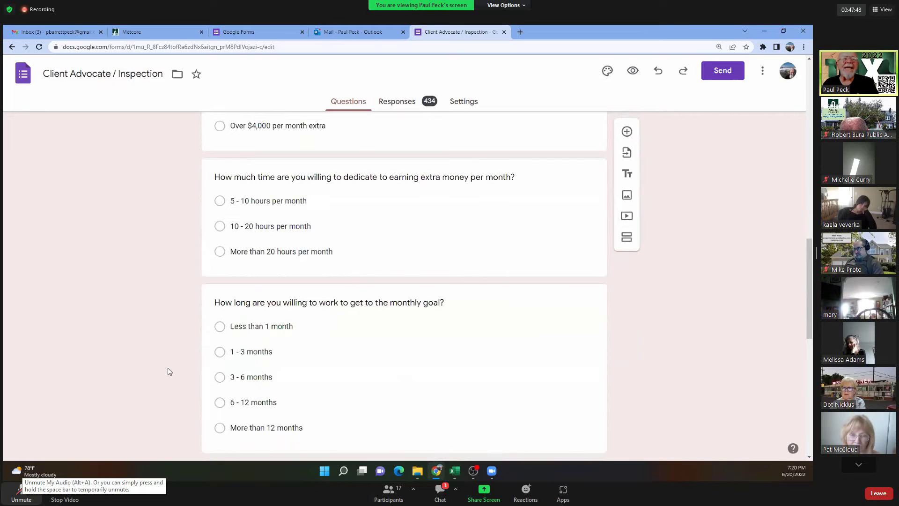
scroll(170, 371, "down", 5)
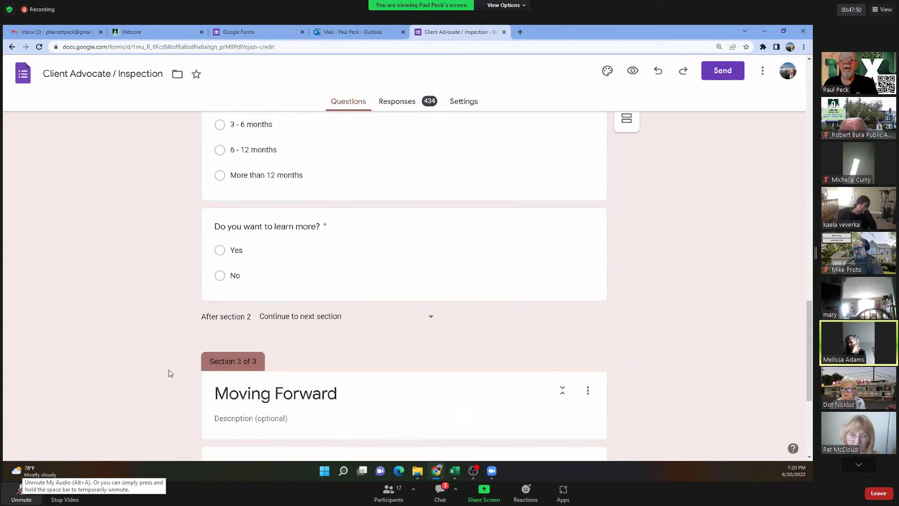
scroll(176, 372, "down", 3)
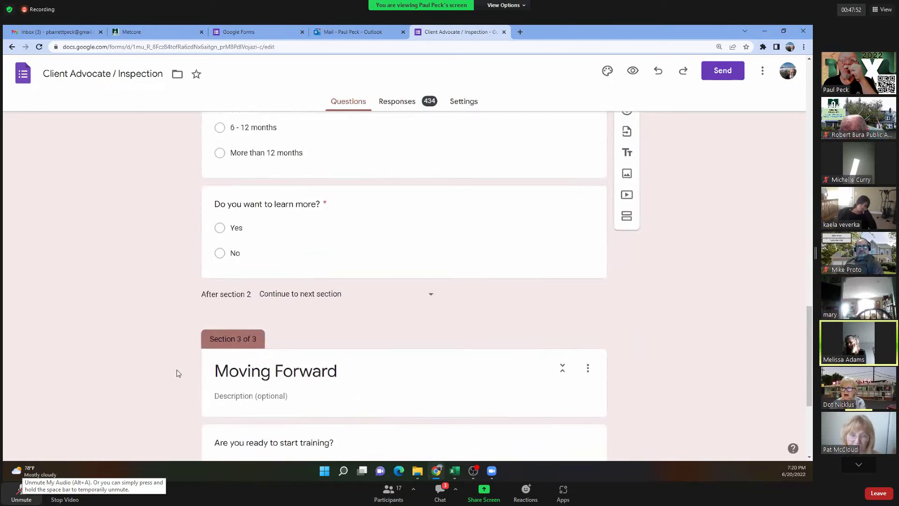
scroll(184, 373, "down", 1)
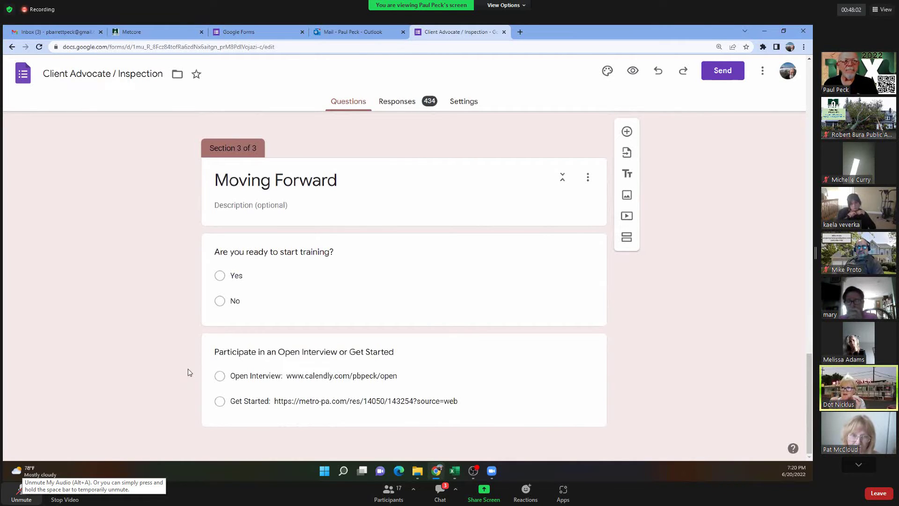
scroll(188, 369, "up", 10)
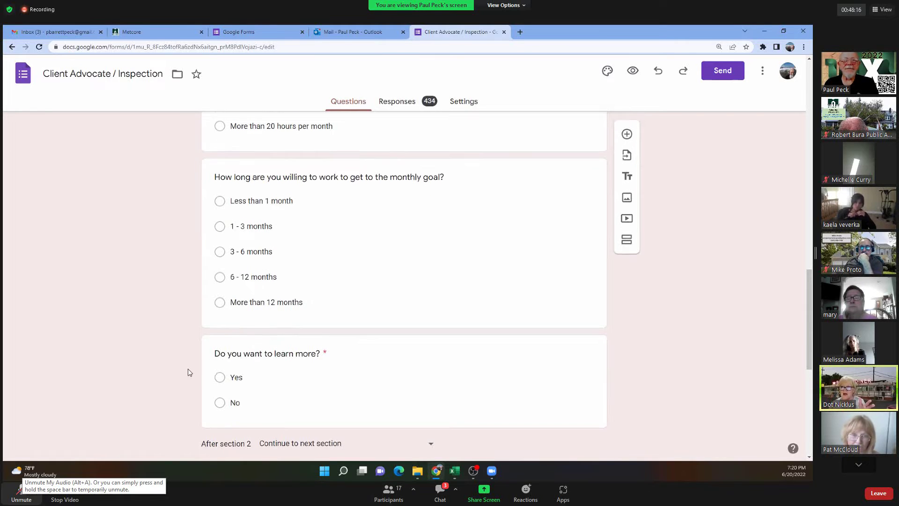
scroll(188, 370, "up", 5)
scroll(189, 373, "up", 6)
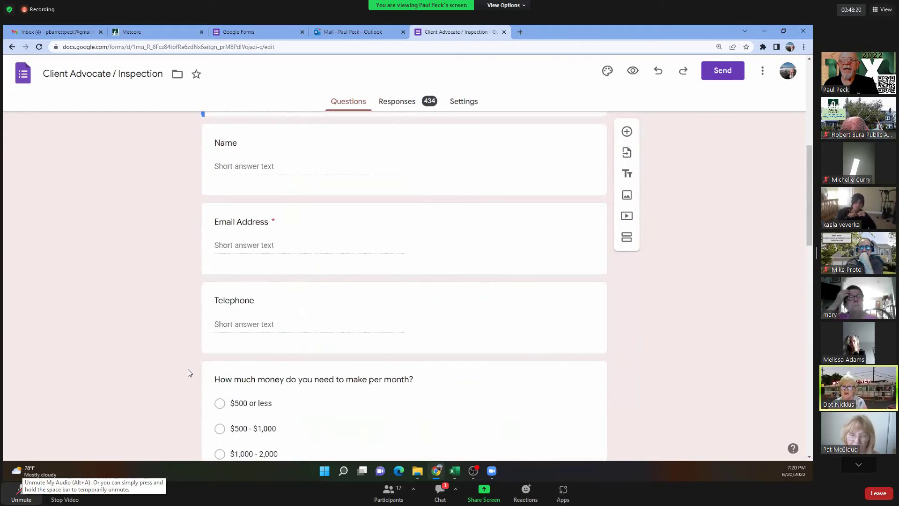
scroll(189, 373, "up", 2)
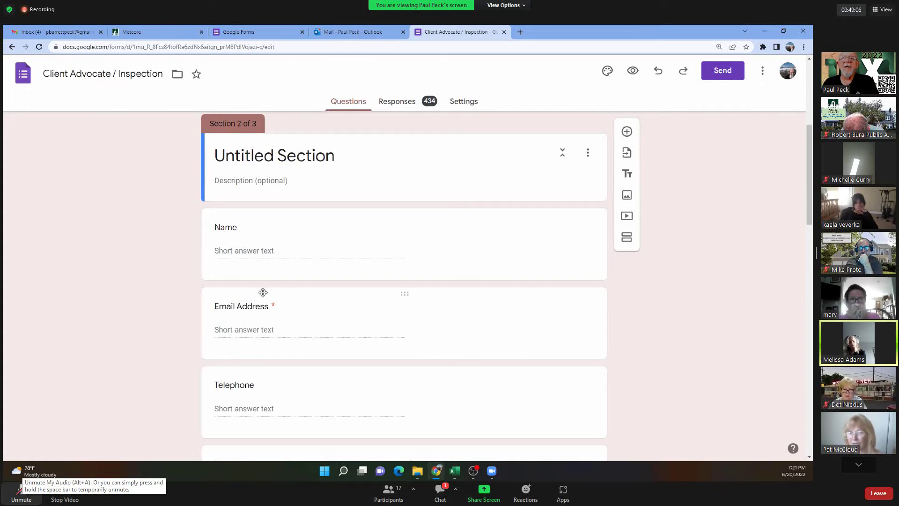
scroll(261, 293, "down", 3)
scroll(284, 287, "up", 2)
scroll(287, 287, "down", 2)
scroll(287, 289, "down", 8)
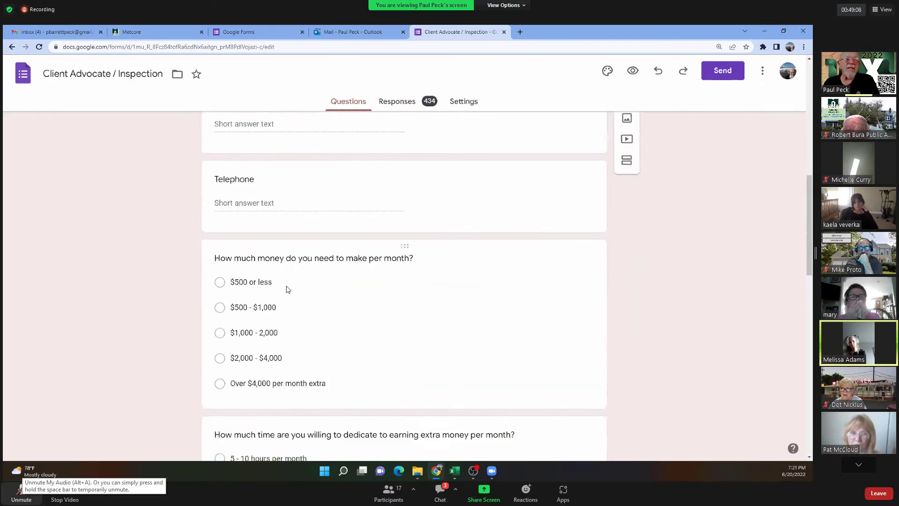
scroll(287, 286, "down", 4)
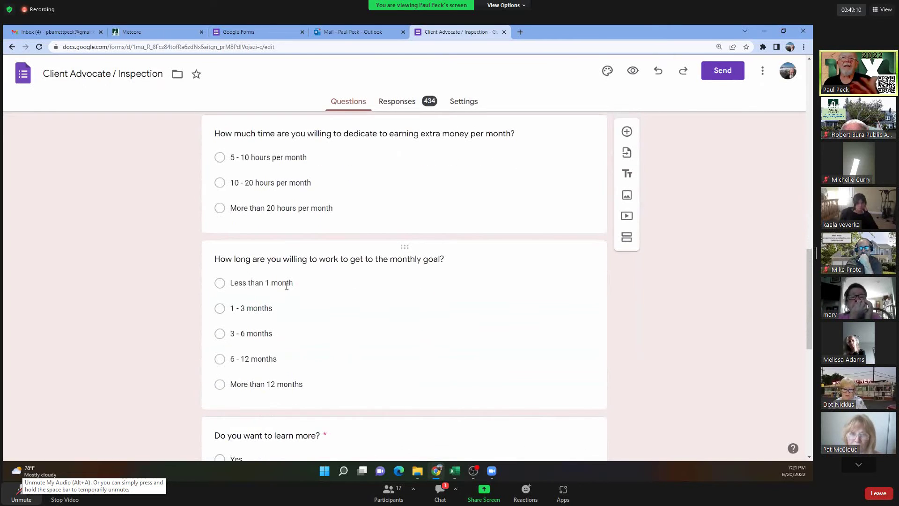
scroll(287, 287, "up", 1)
scroll(287, 288, "down", 2)
scroll(287, 290, "down", 4)
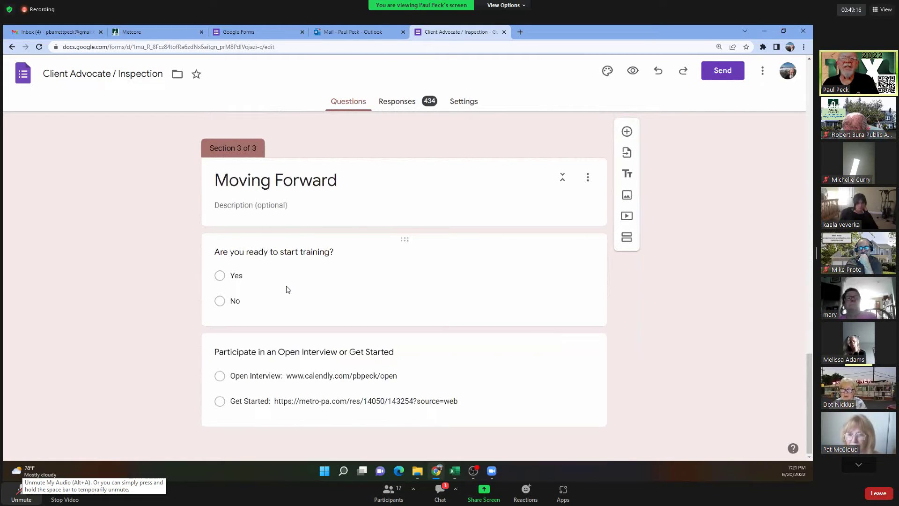
scroll(287, 289, "up", 5)
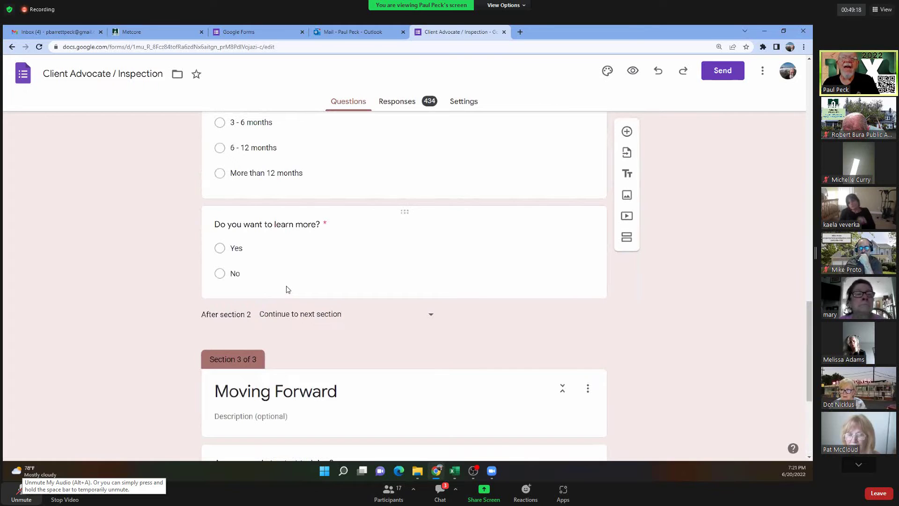
scroll(288, 289, "up", 3)
scroll(287, 290, "up", 2)
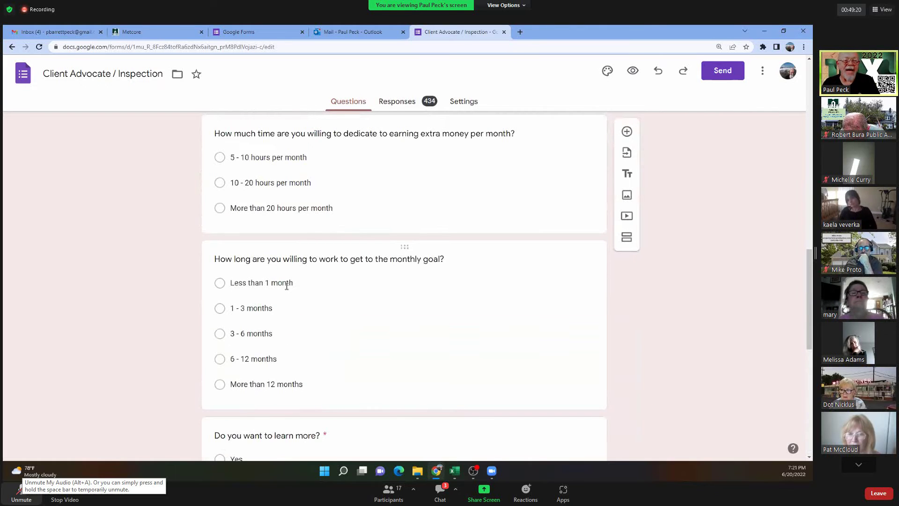
scroll(287, 285, "up", 12)
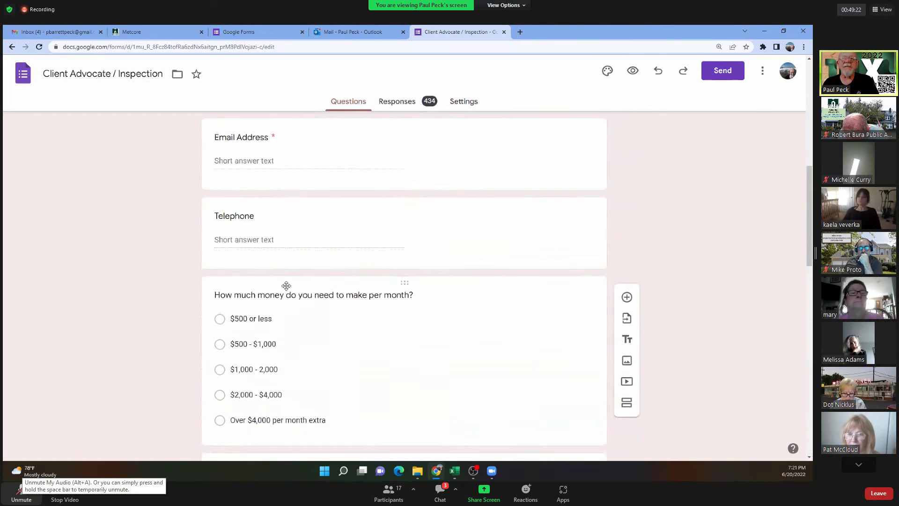
scroll(286, 290, "up", 4)
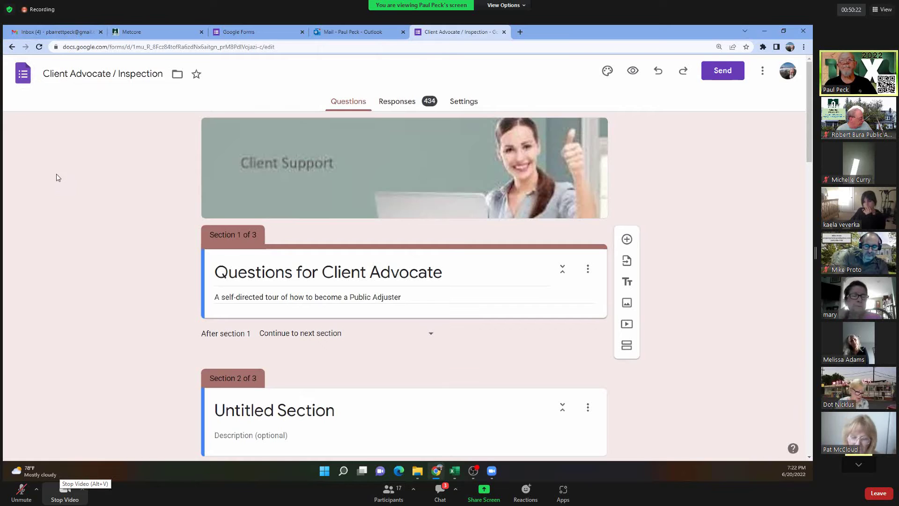
Go back to Forms home and reopen the Onboarding Public Adjuster form from Recent forms.
left_click(25, 78)
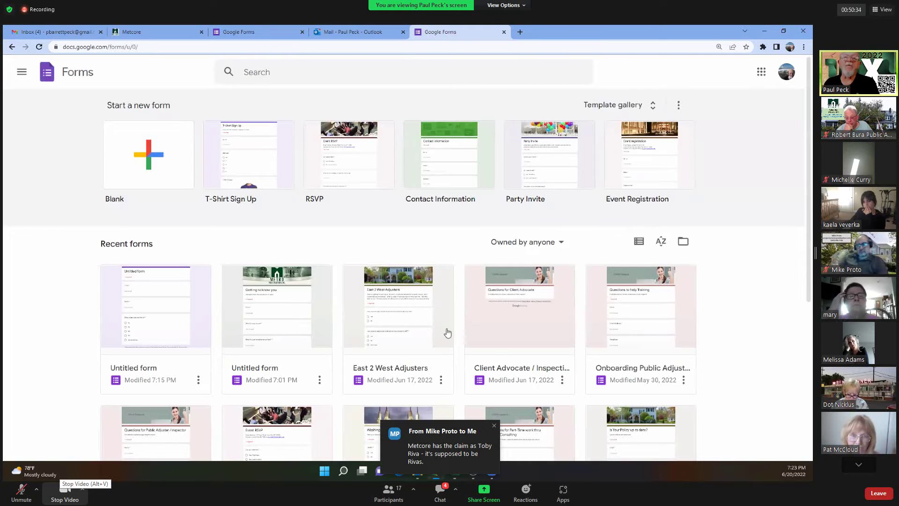
left_click(629, 344)
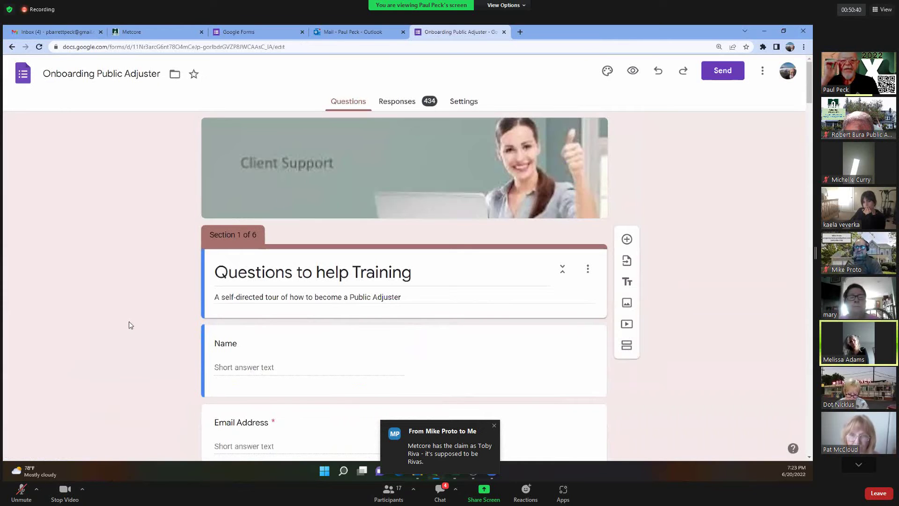
key("alt+h")
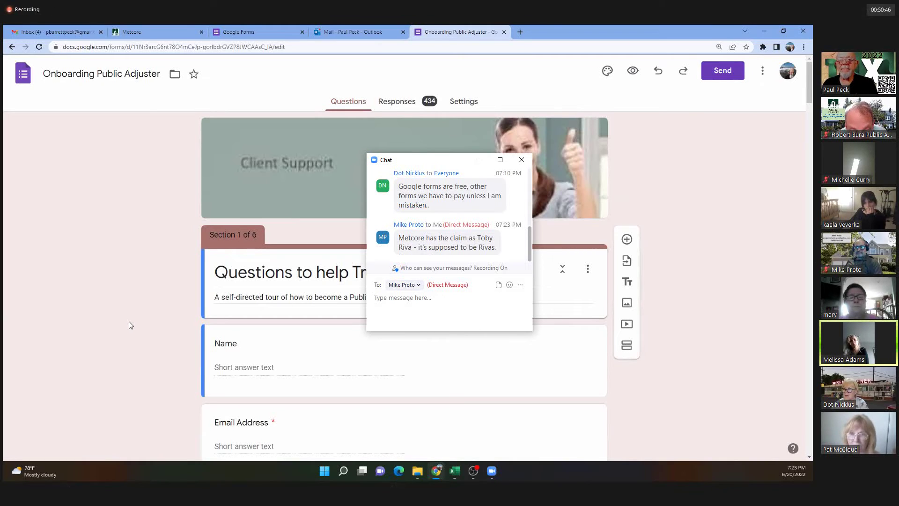
left_click(521, 160)
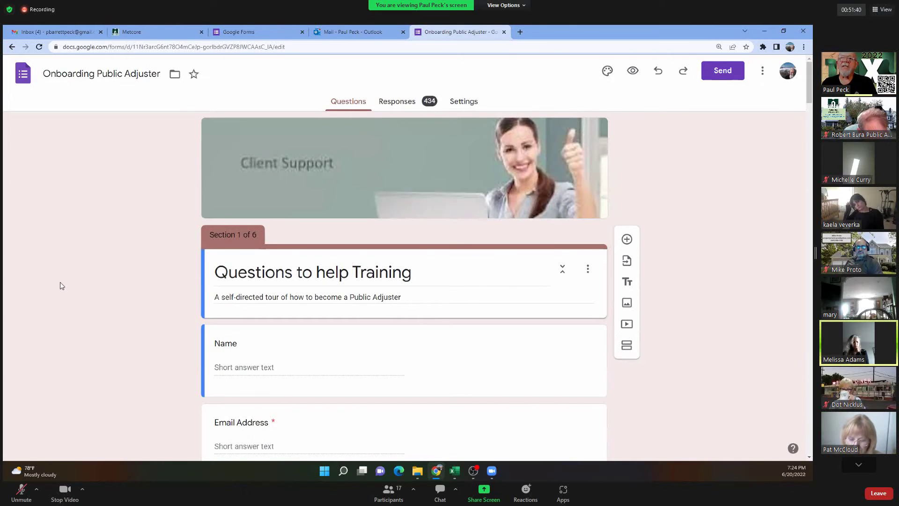
Unmute and mute the Zoom microphone while talking, then view the 434-response summary.
left_click(21, 491)
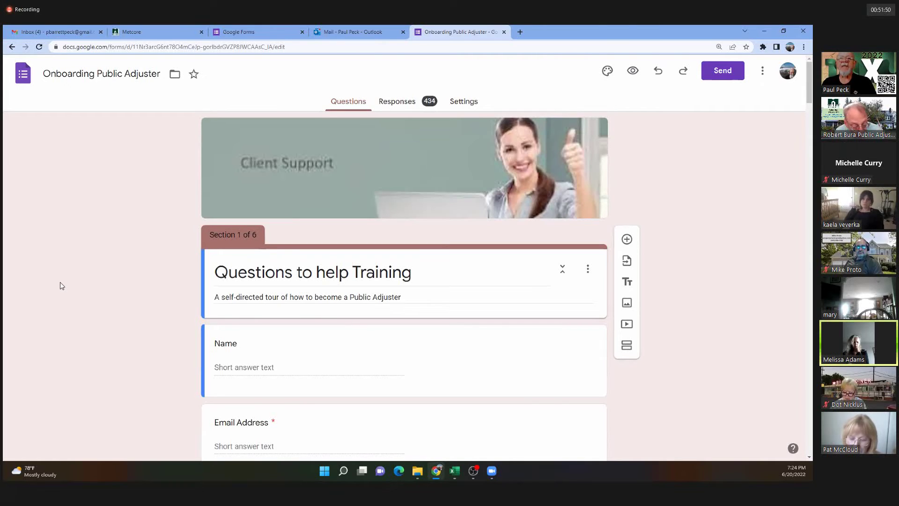
key("alt+a")
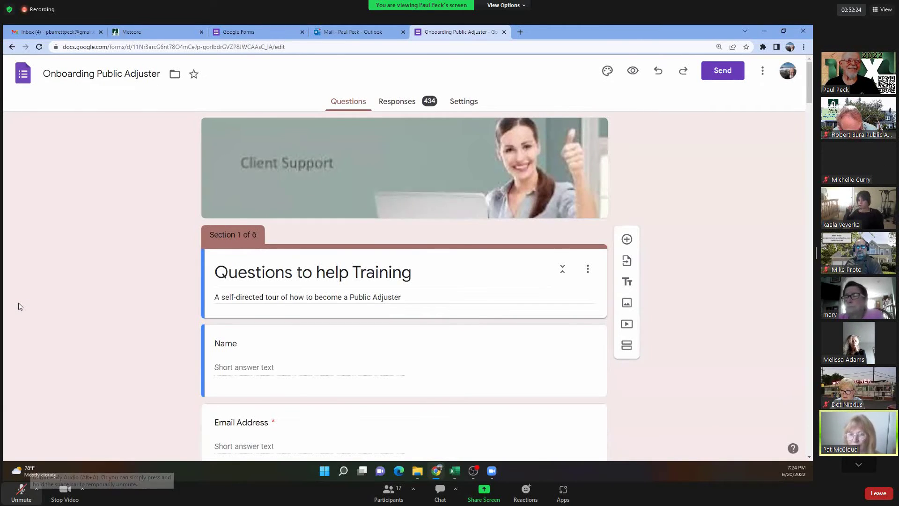
key("alt+a")
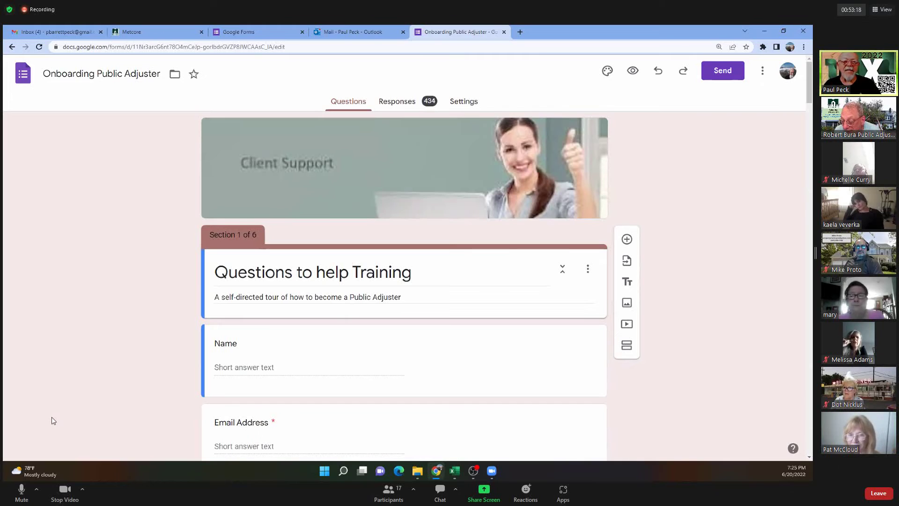
key("alt+a")
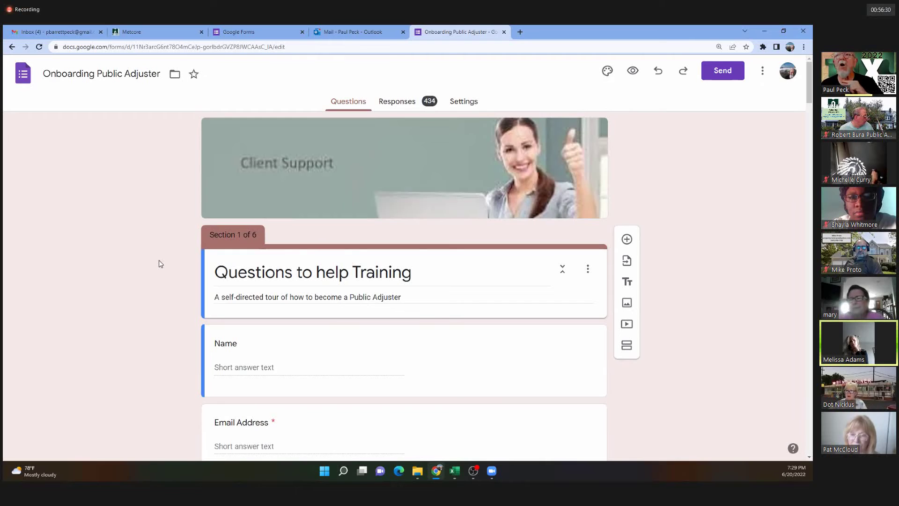
left_click(400, 101)
left_click(564, 135)
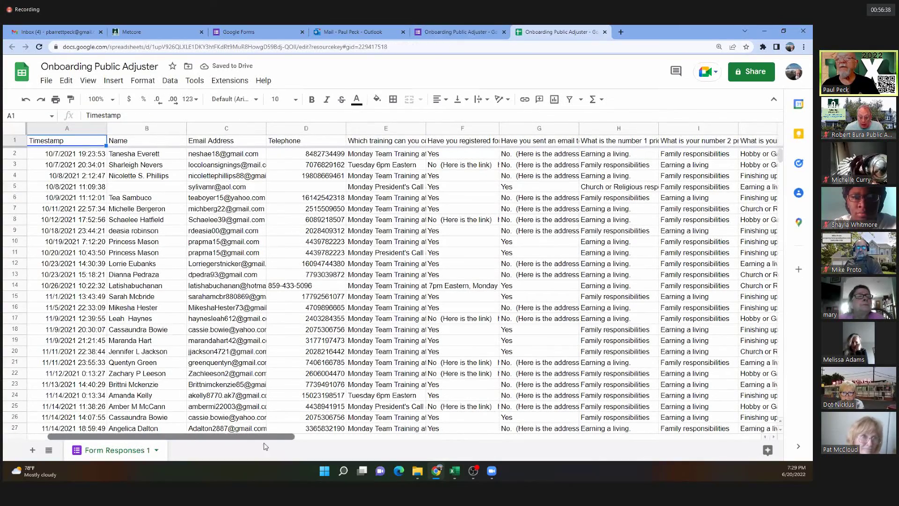
scroll(160, 439, "right", 2)
scroll(491, 461, "right", 2)
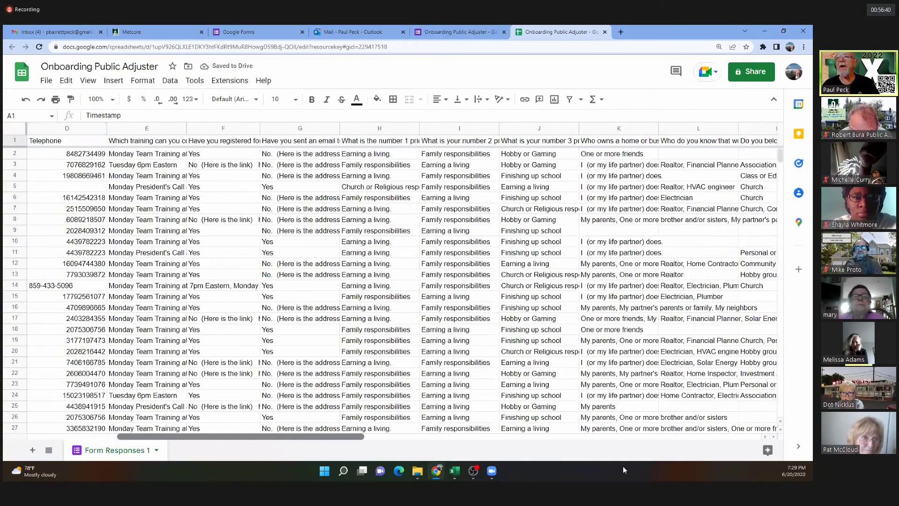
scroll(623, 466, "right", 12)
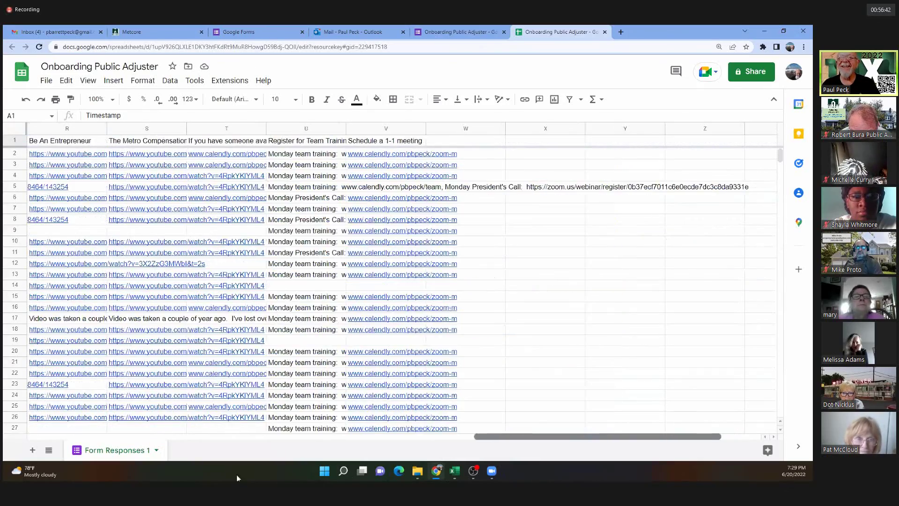
scroll(237, 474, "left", 10)
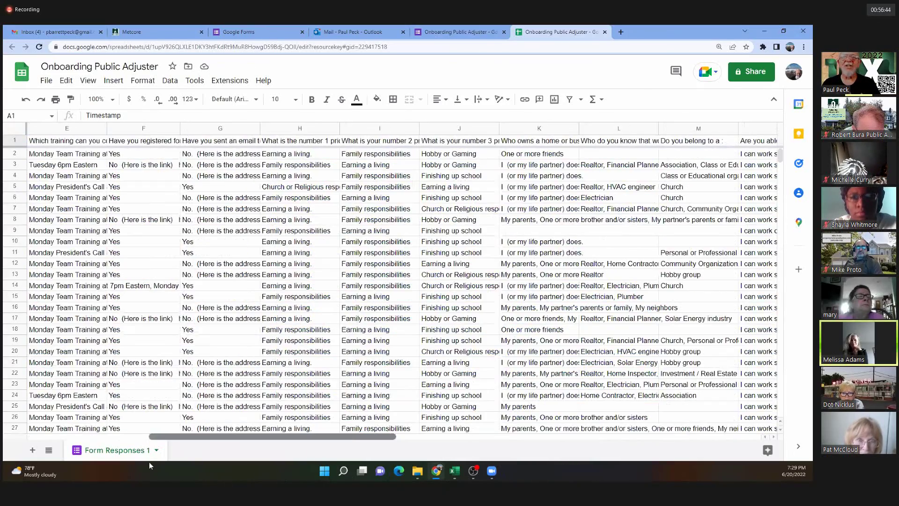
scroll(149, 462, "left", 3)
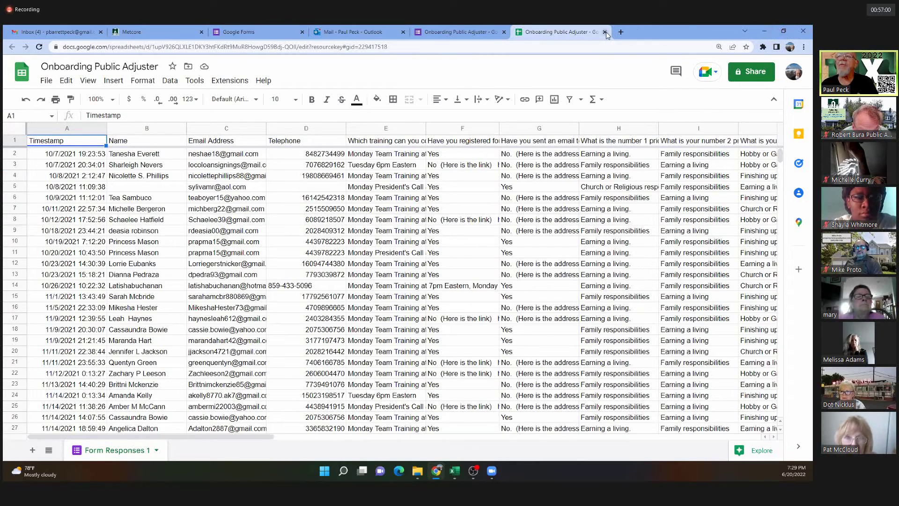
left_click(605, 32)
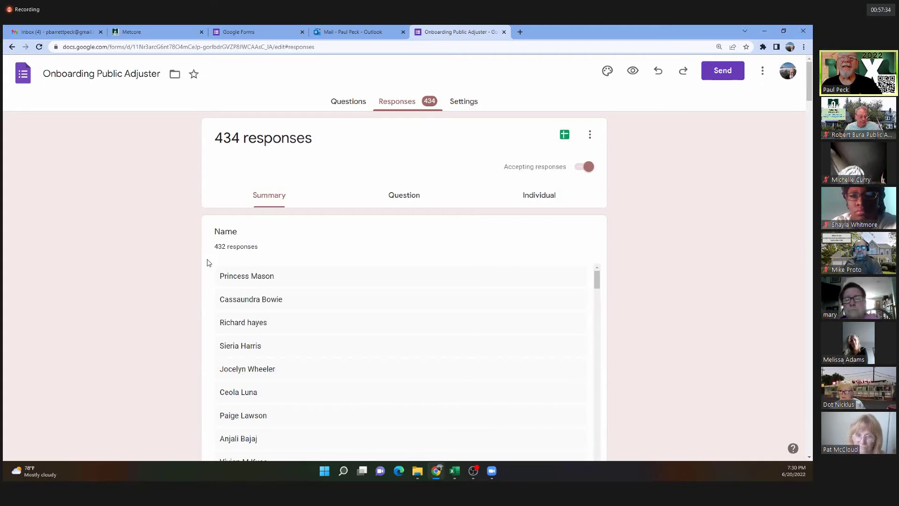
scroll(110, 363, "down", 1)
scroll(139, 395, "down", 3)
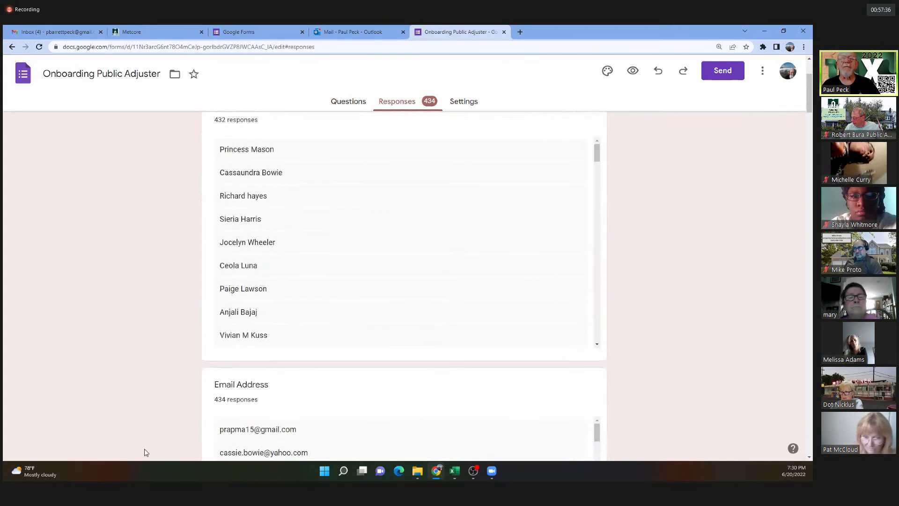
scroll(145, 437, "up", 3)
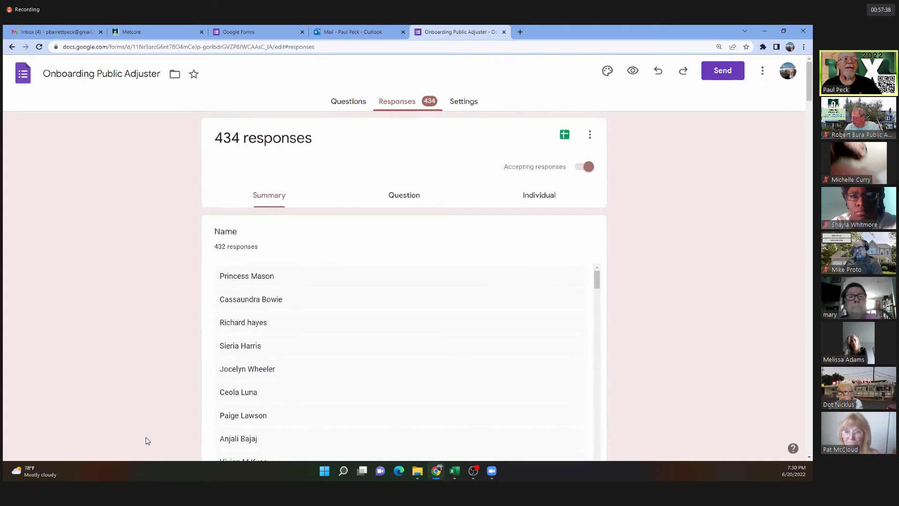
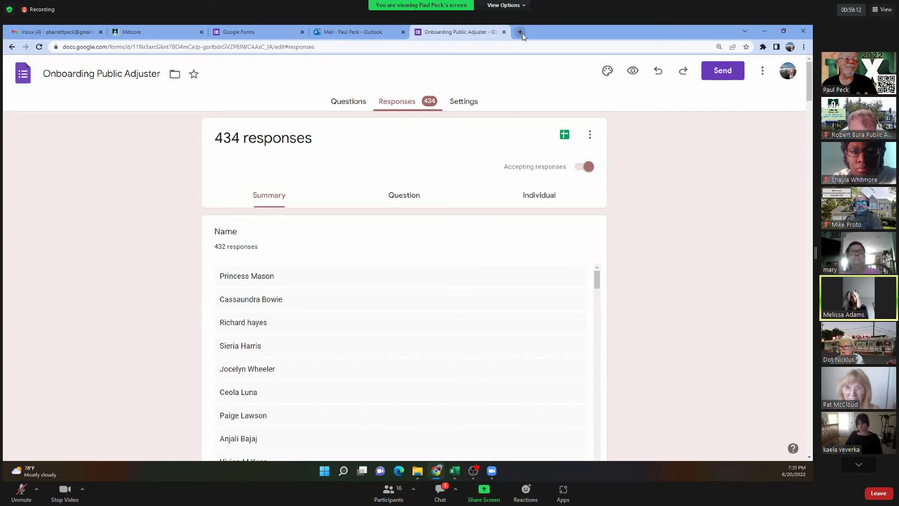
Return to the forms list and open the Public Adjuster Pre-Interview form.
left_click(440, 492)
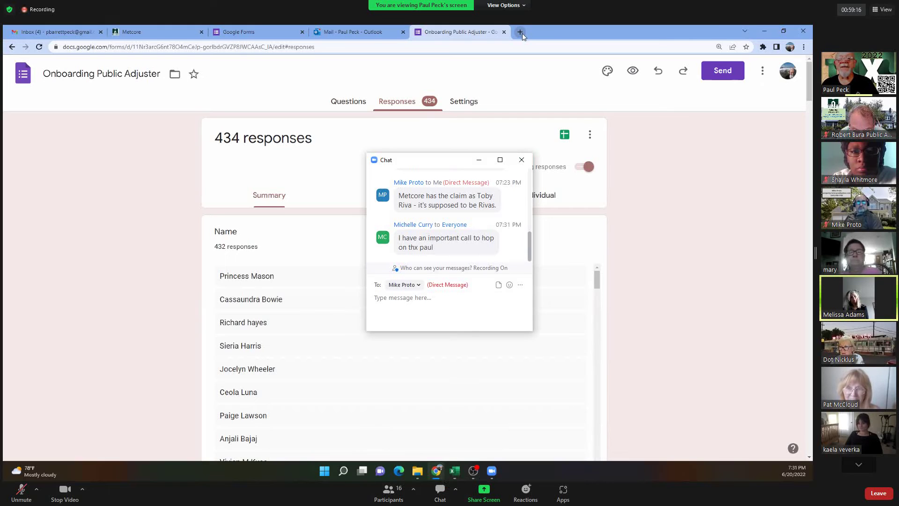
left_click(521, 160)
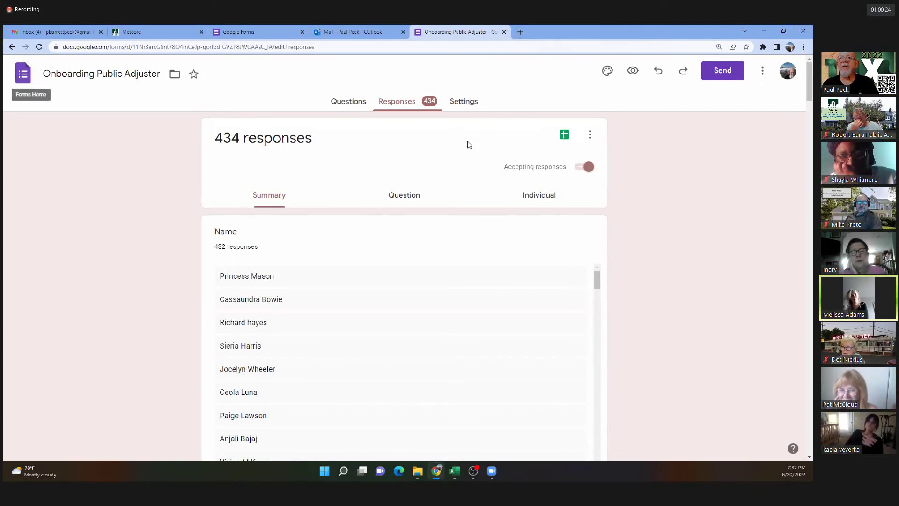
left_click(25, 78)
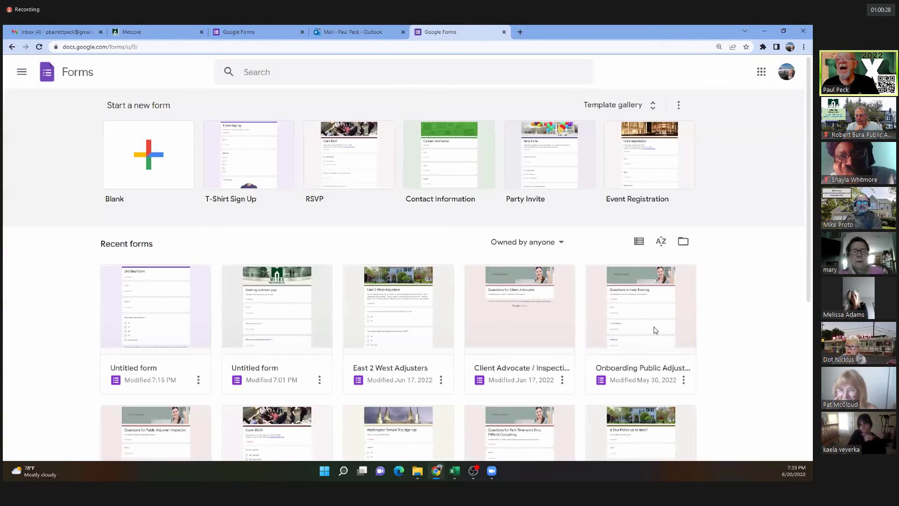
scroll(470, 373, "down", 2)
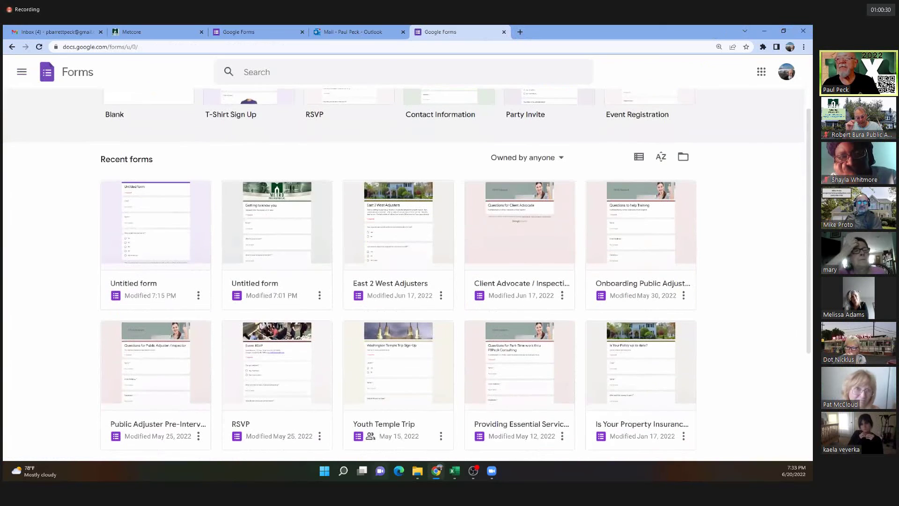
left_click(152, 386)
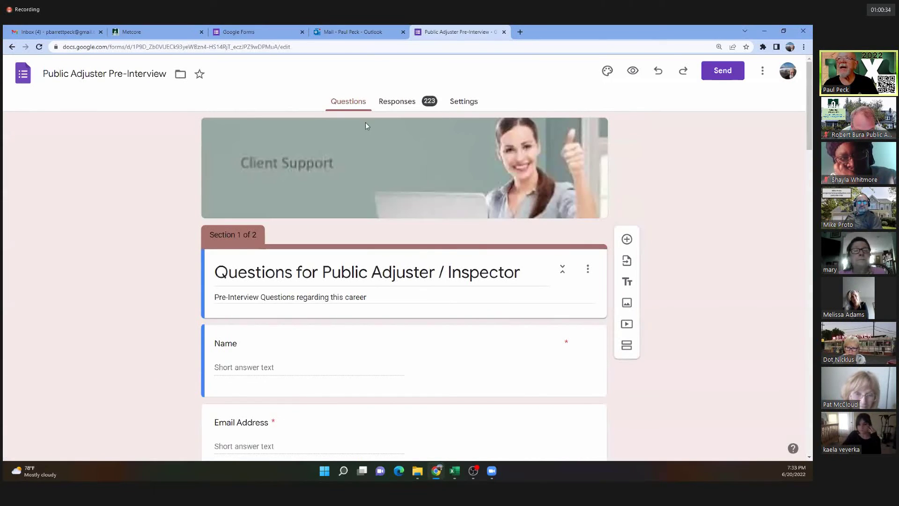
Scroll through the form's questions down to Section 2, 'Moving Forward'.
scroll(397, 274, "down", 6)
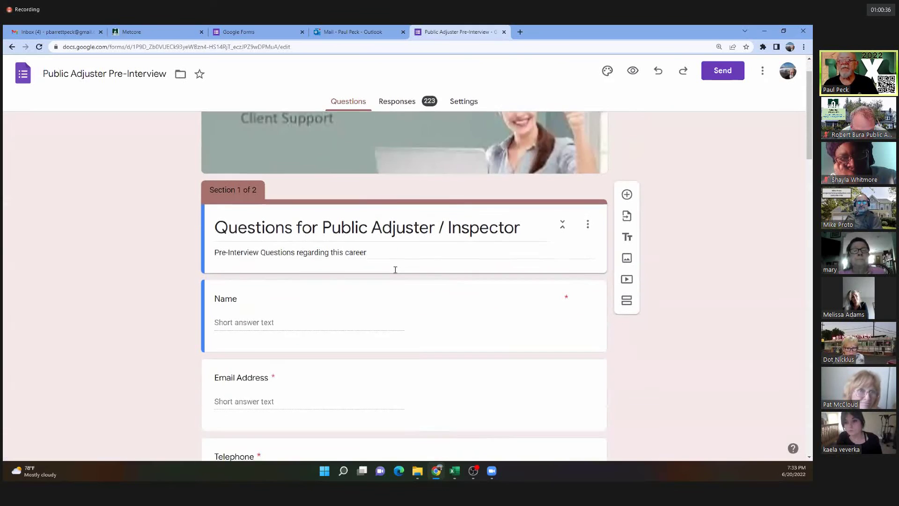
scroll(395, 276, "up", 6)
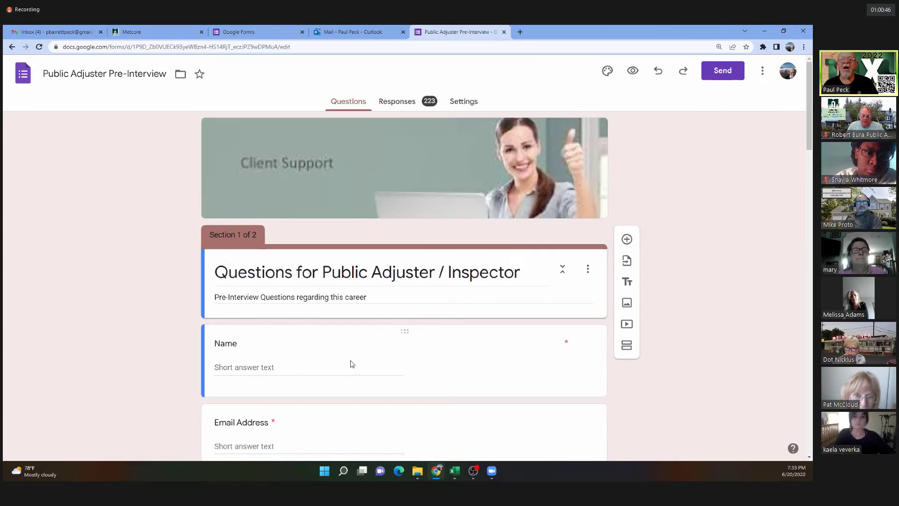
scroll(347, 375, "down", 4)
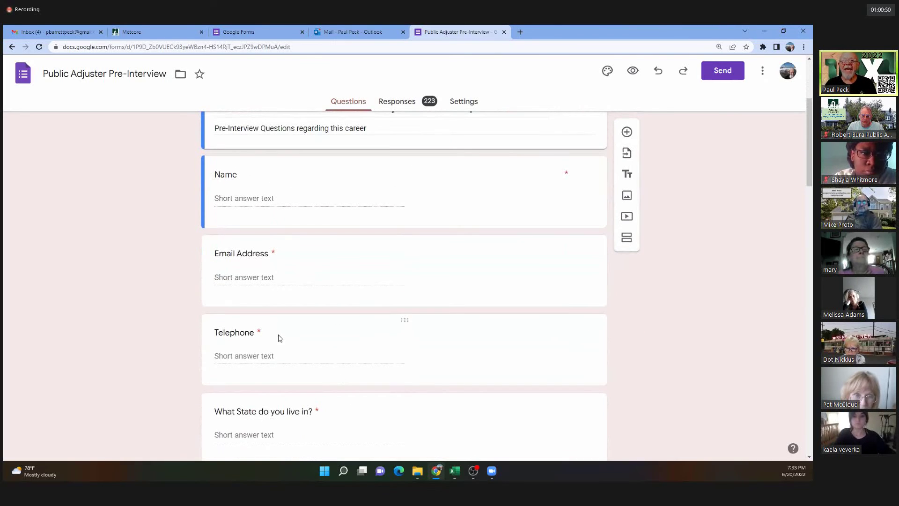
scroll(280, 338, "down", 4)
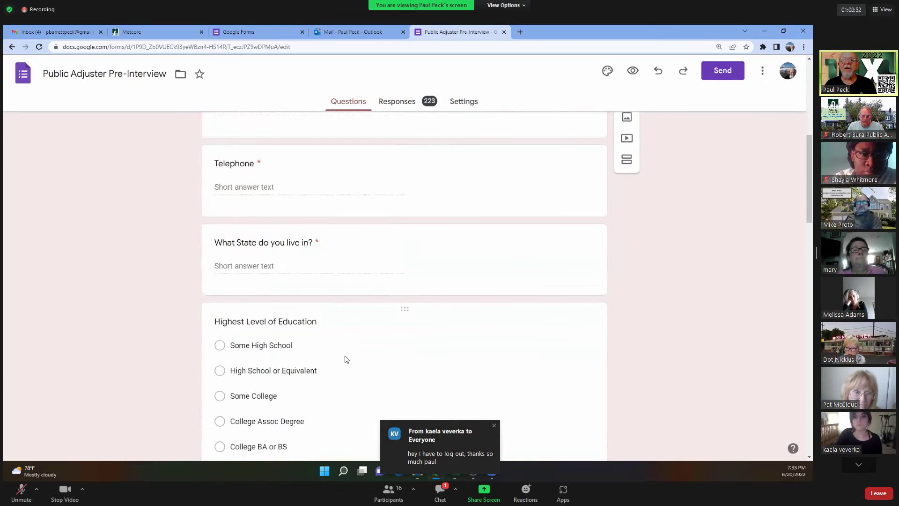
scroll(395, 361, "down", 3)
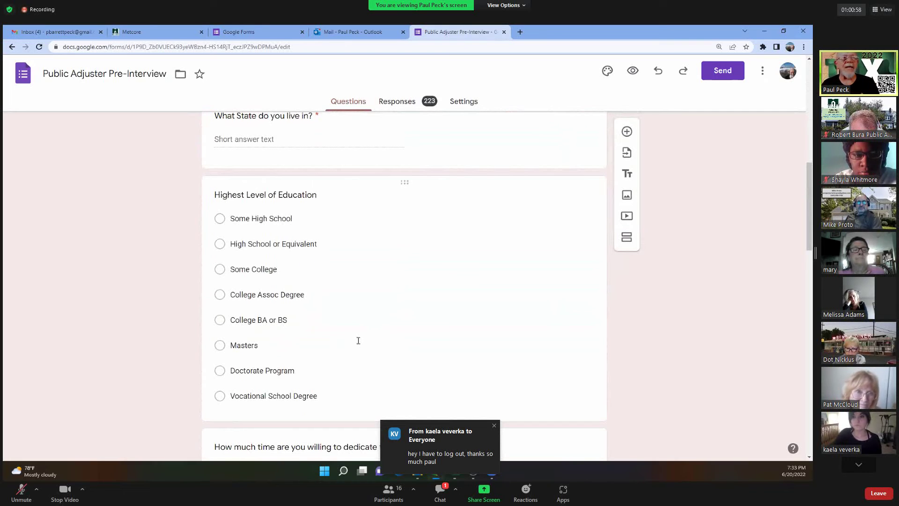
key("alt+h")
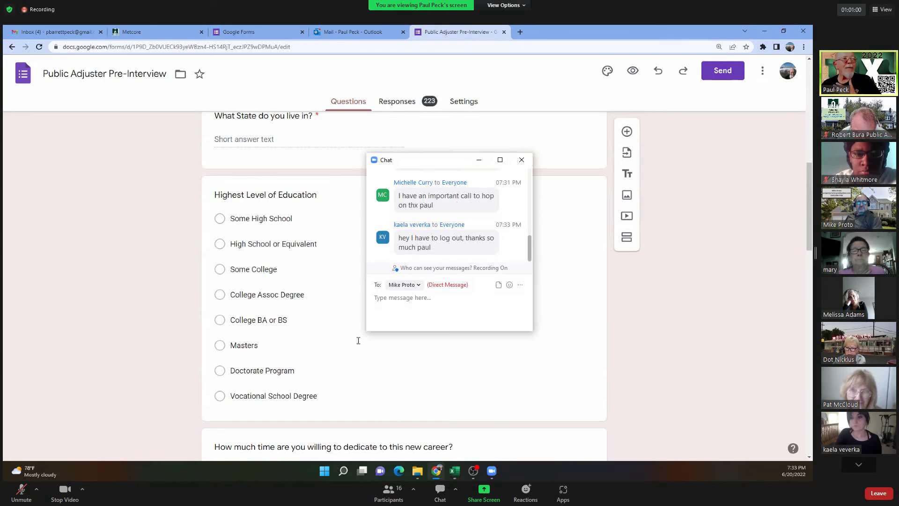
left_click(521, 160)
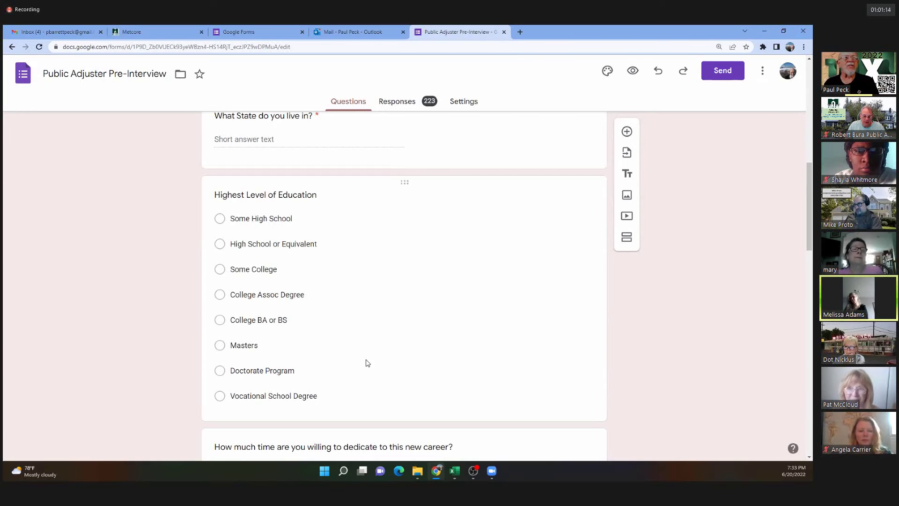
scroll(366, 374, "down", 1)
scroll(366, 377, "down", 5)
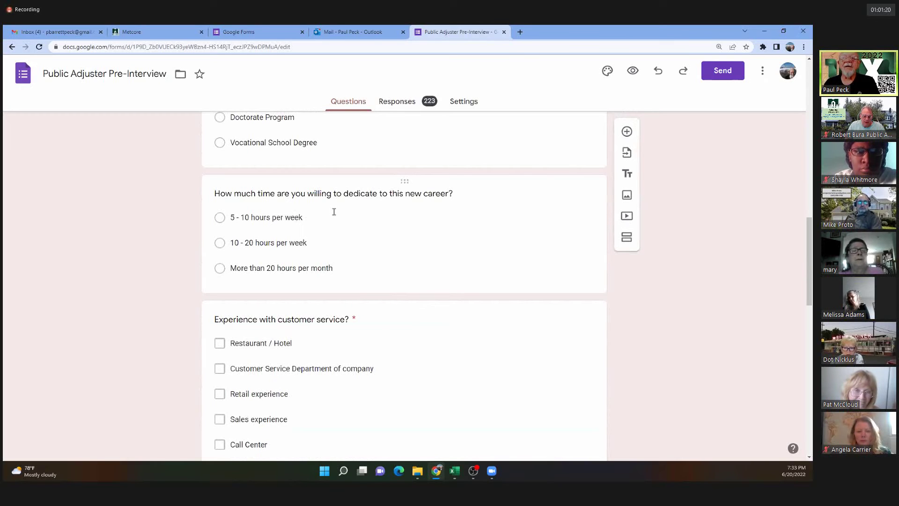
scroll(403, 261, "down", 4)
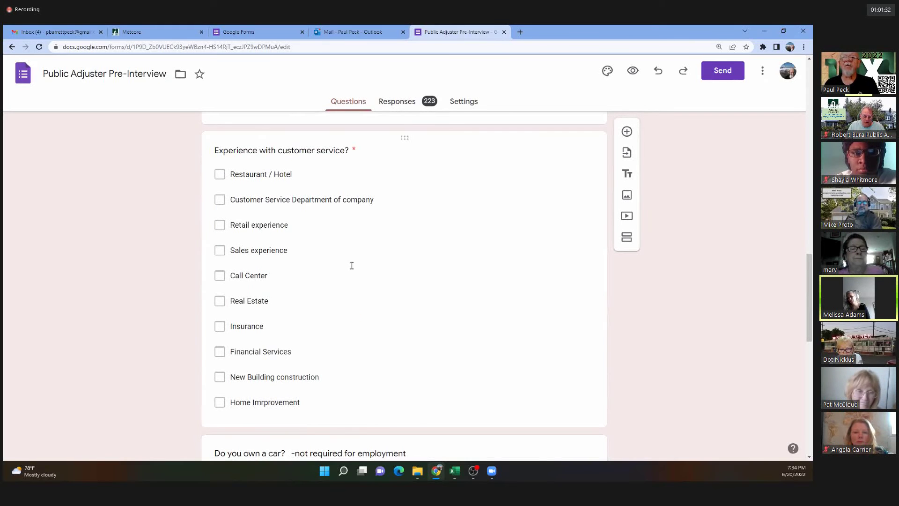
scroll(354, 277, "down", 2)
scroll(355, 281, "down", 5)
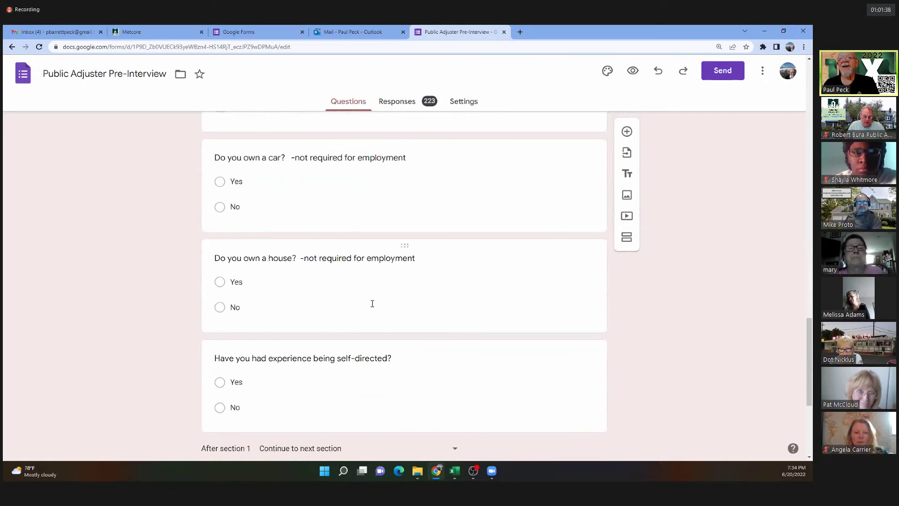
scroll(321, 288, "down", 3)
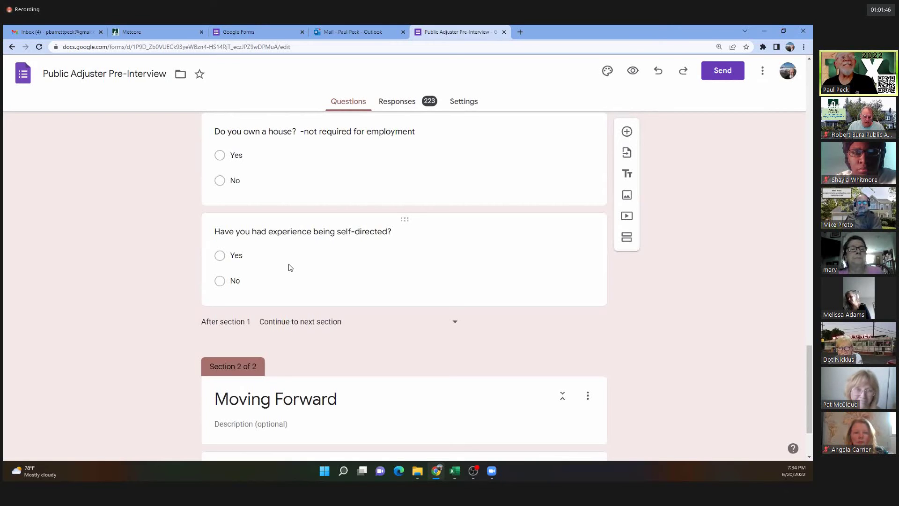
scroll(401, 275, "down", 1)
scroll(400, 278, "down", 1)
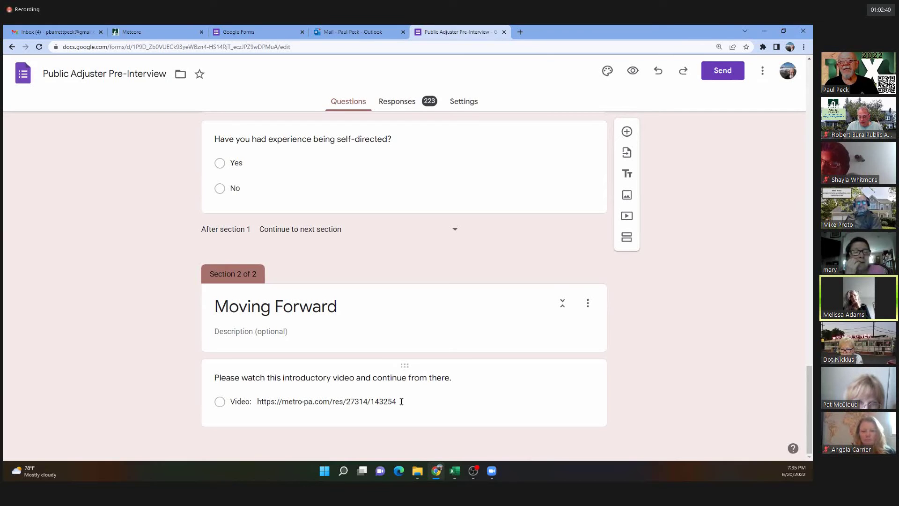
left_click(342, 401)
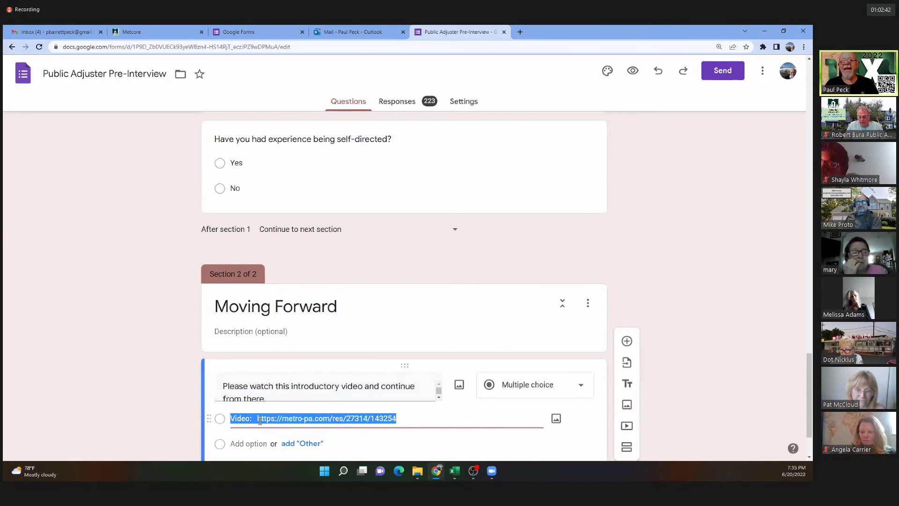
scroll(496, 417, "down", 2)
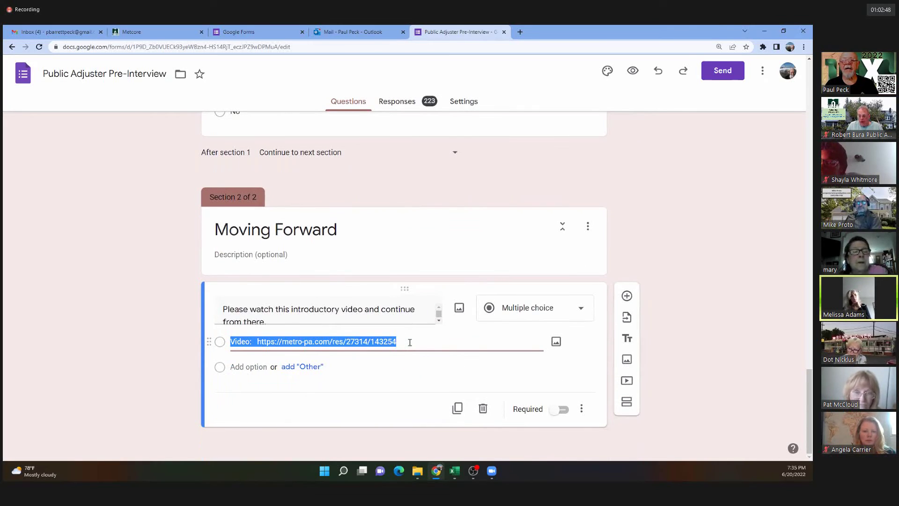
left_click(410, 345)
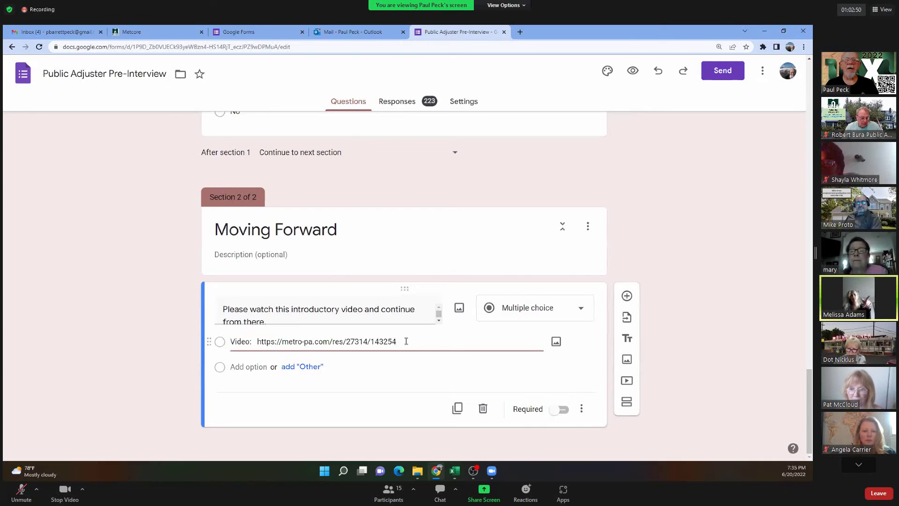
key("alt+a")
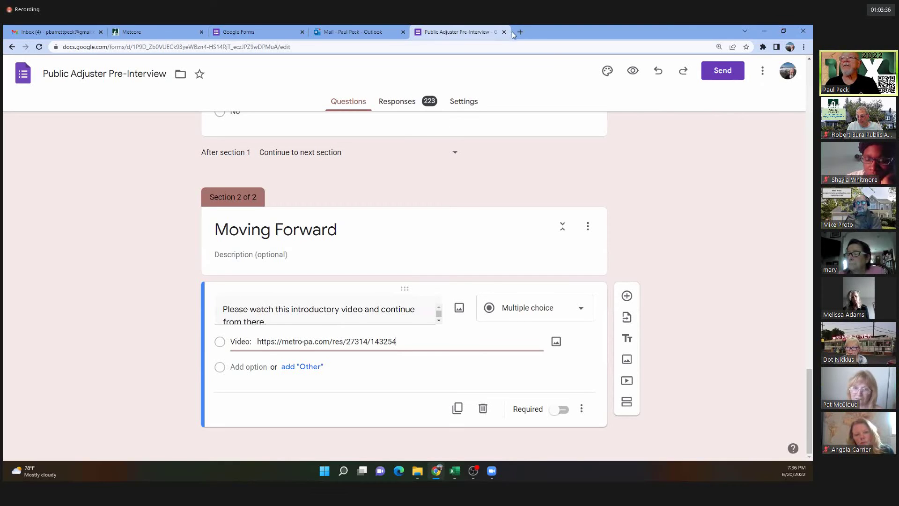
Open RapidFunnel in a new tab and log in with the company account's e-mail and password.
left_click(518, 32)
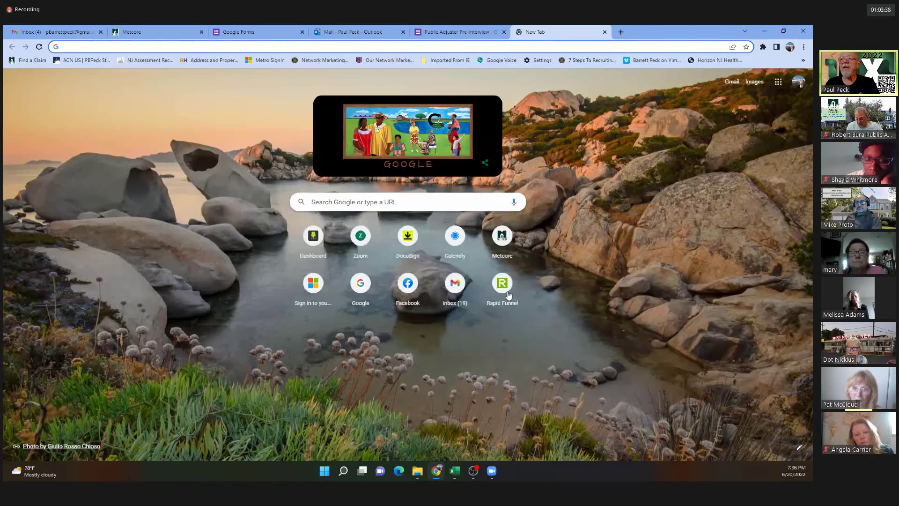
left_click(502, 285)
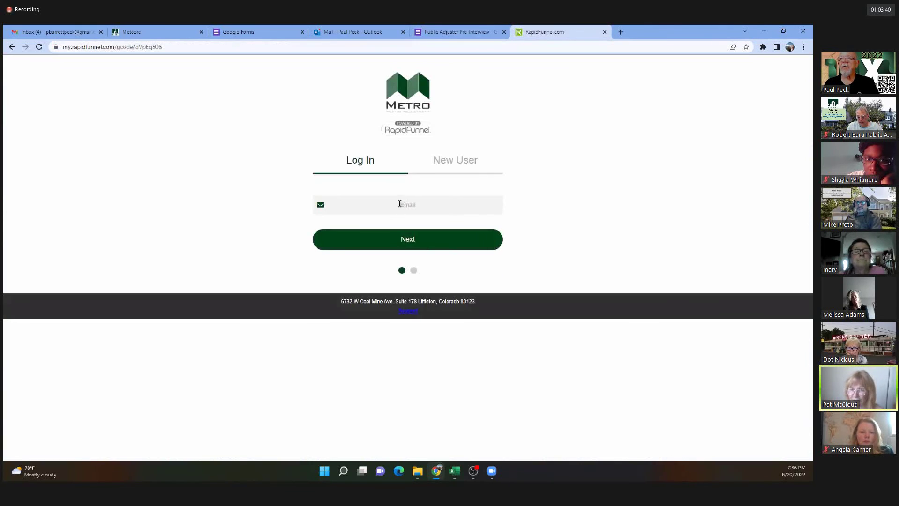
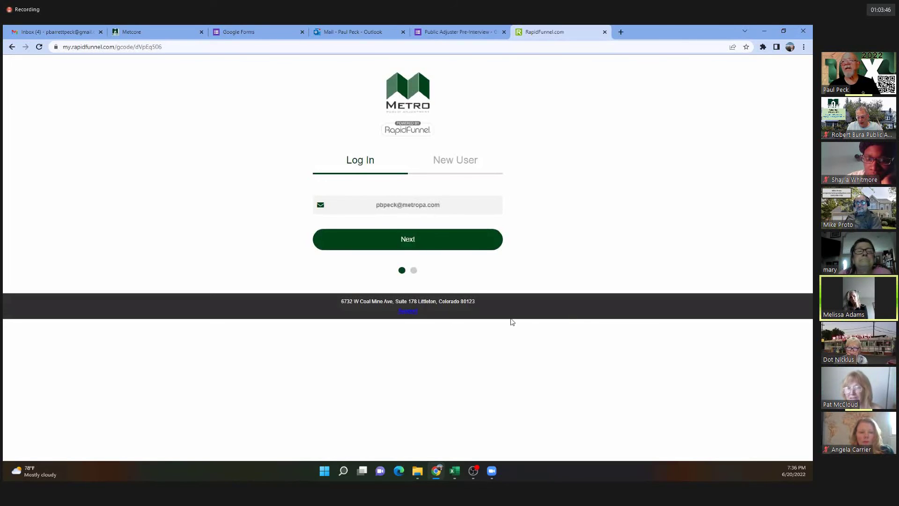
left_click(412, 244)
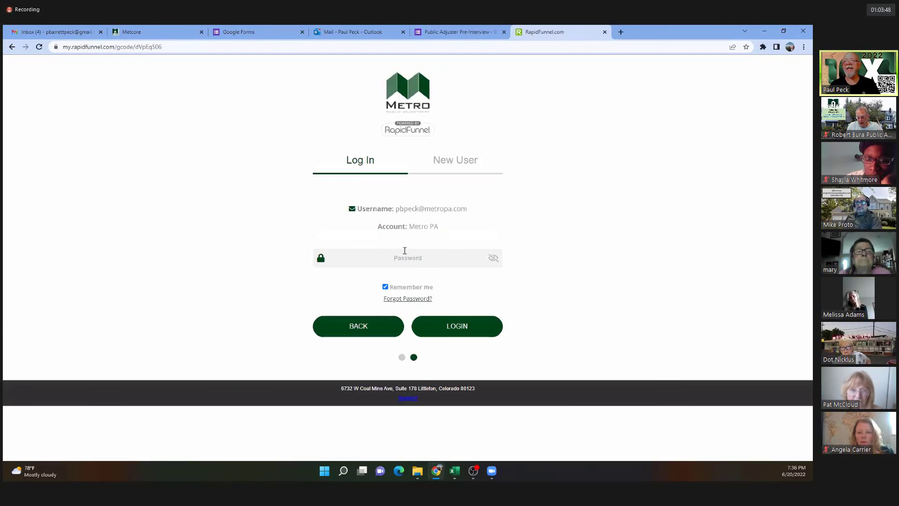
type("****")
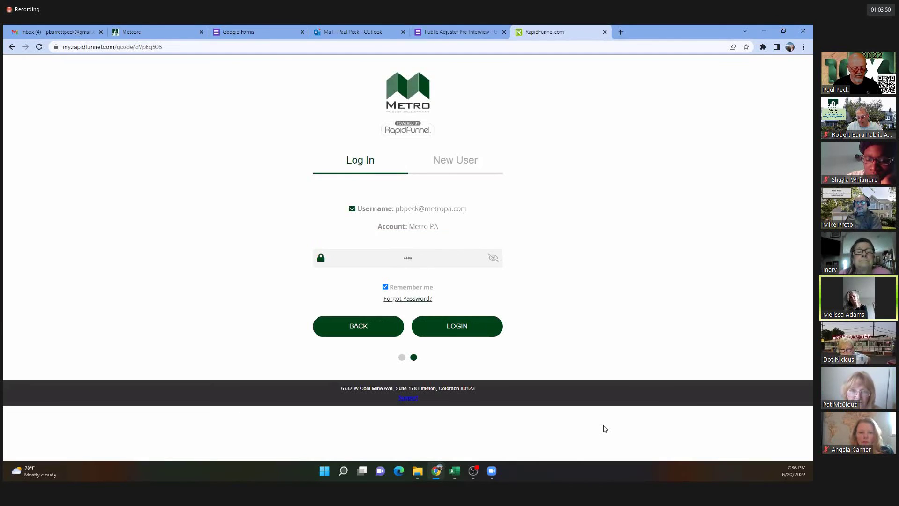
type("*****")
key("Return")
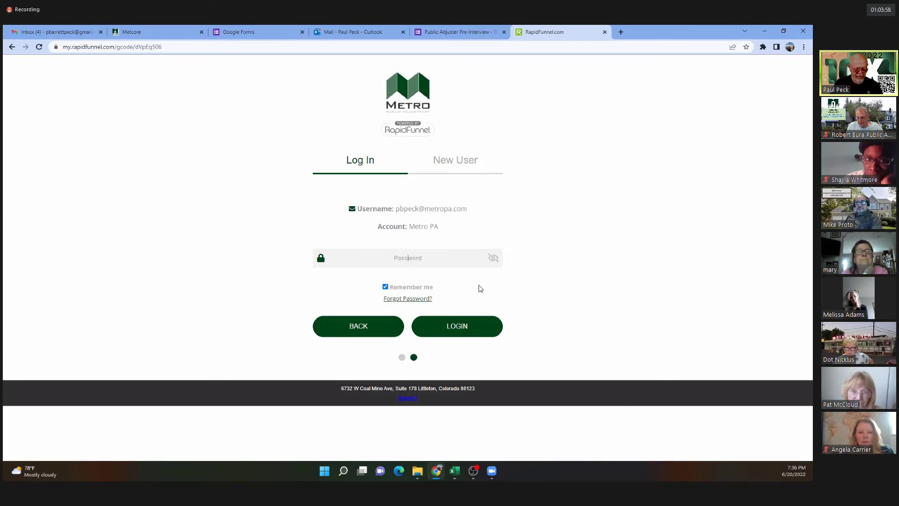
type("********")
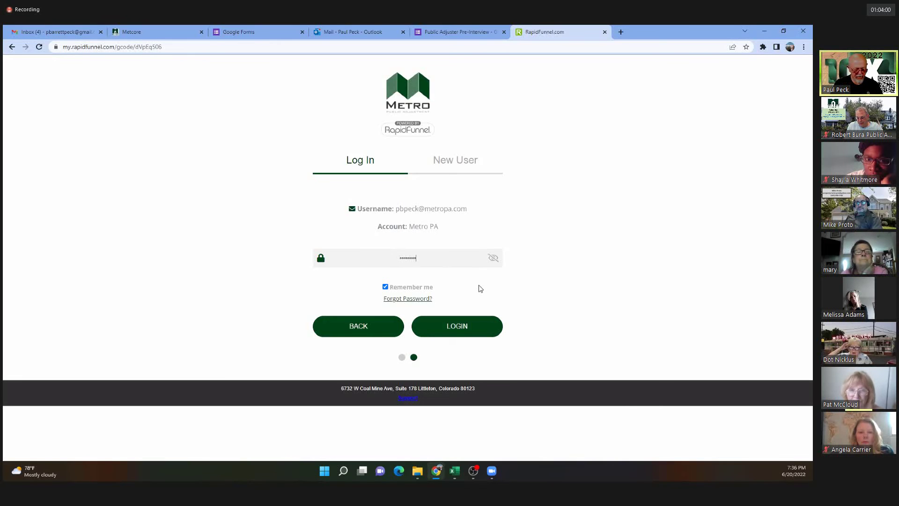
type("**")
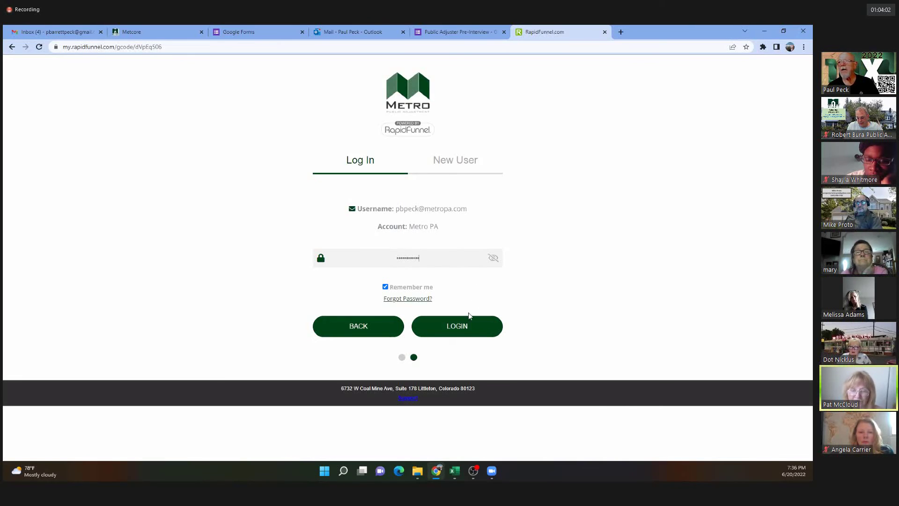
left_click(463, 330)
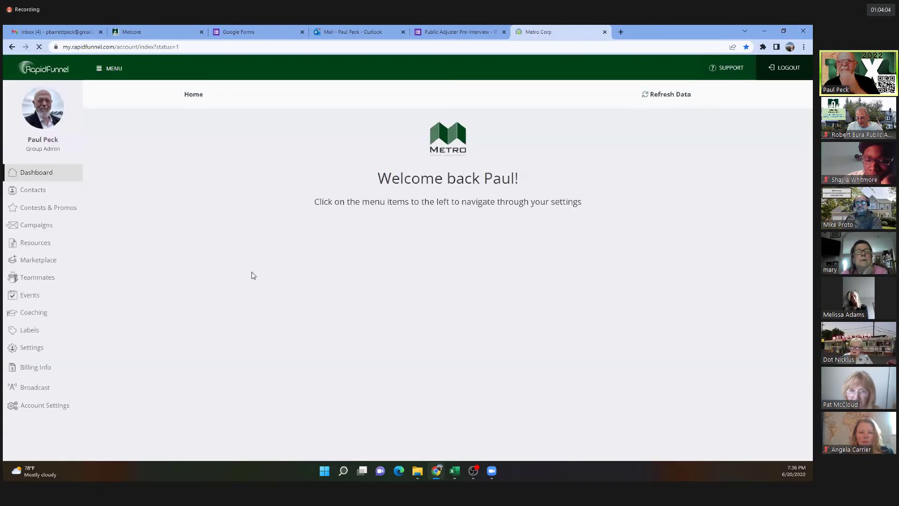
Show Resources in Category View with RECRUITING REPS and its INTRO section expanded.
left_click(37, 248)
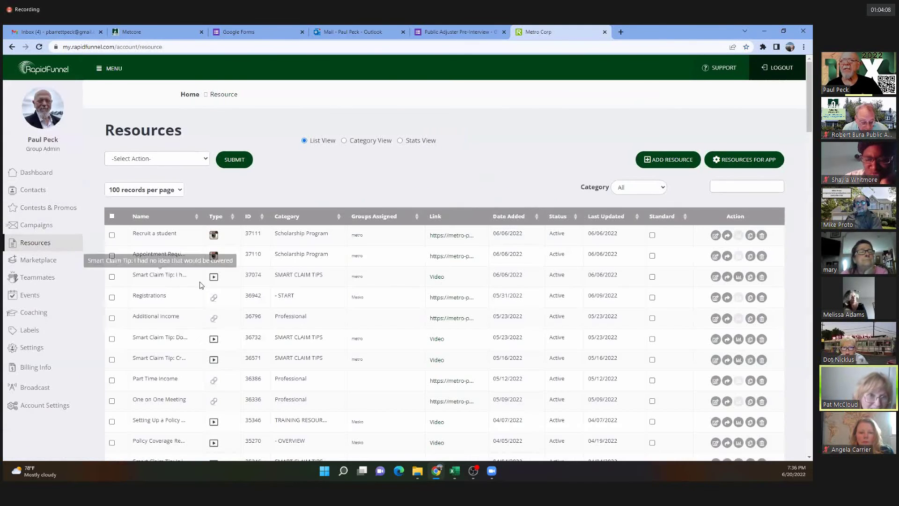
left_click(370, 142)
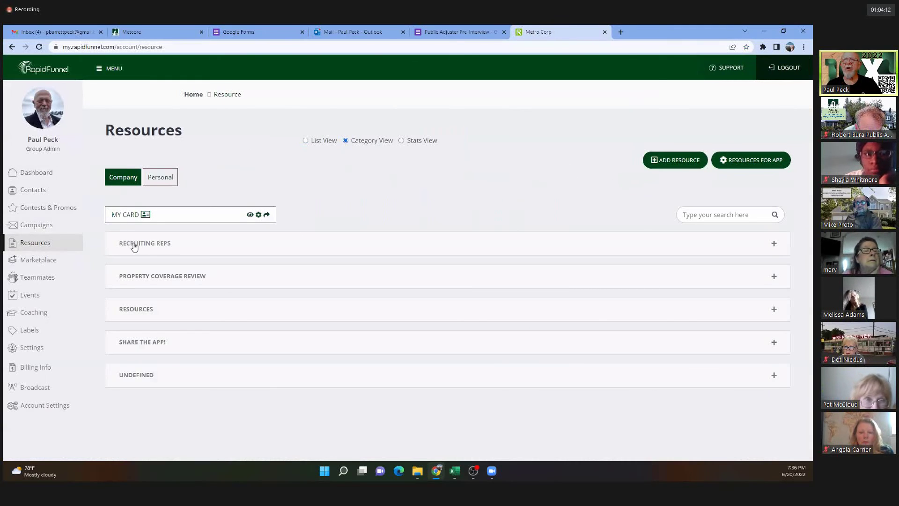
left_click(774, 244)
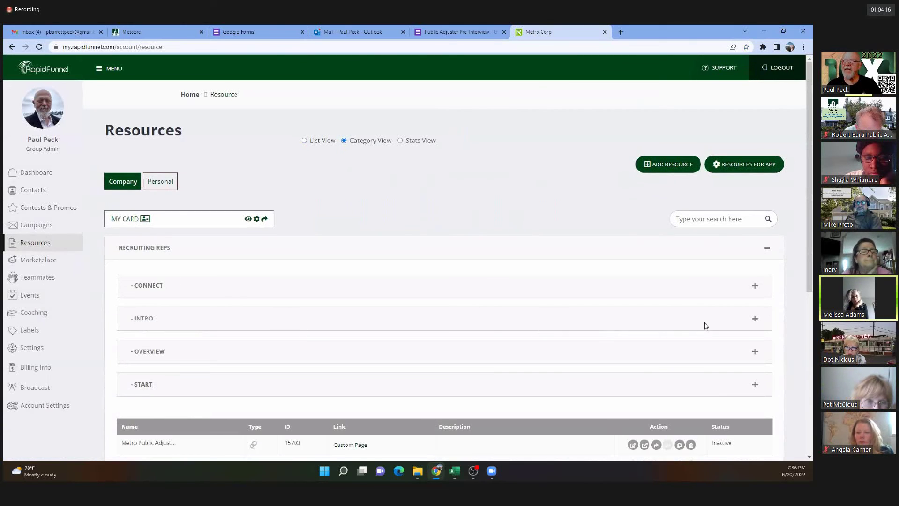
left_click(755, 321)
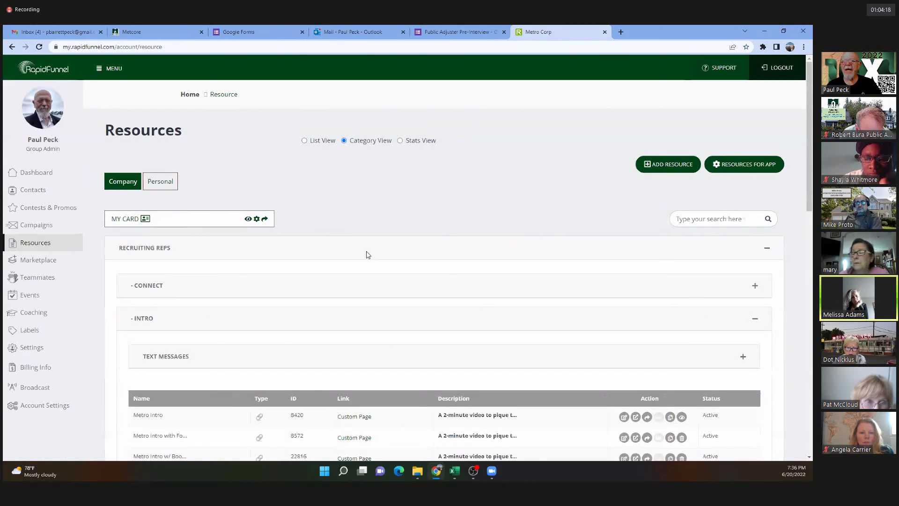
scroll(366, 254, "down", 5)
scroll(366, 254, "down", 1)
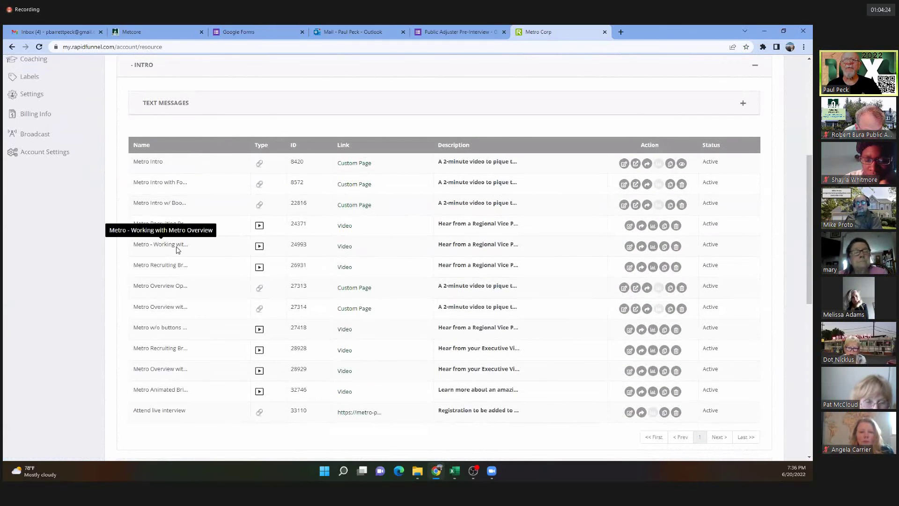
Play an intro video on its own page and select the ids 24993 and 143254 in its address.
left_click(345, 246)
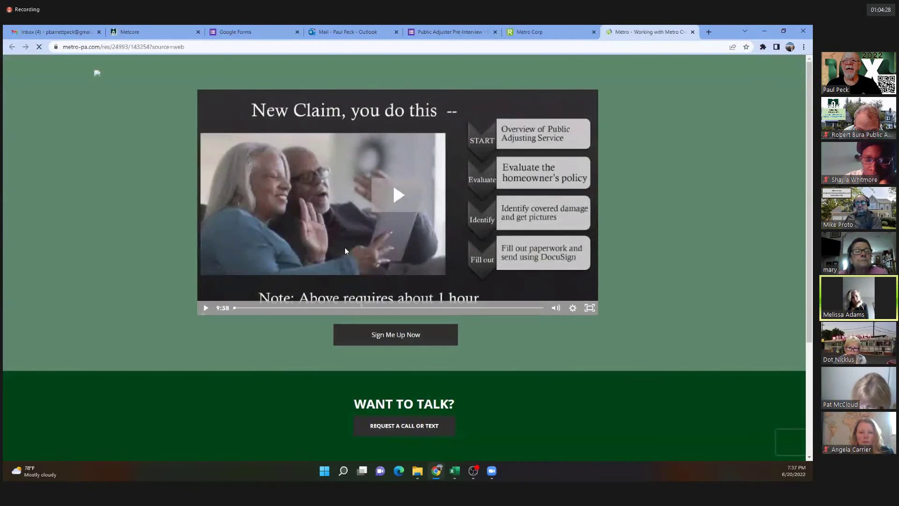
left_click(205, 309)
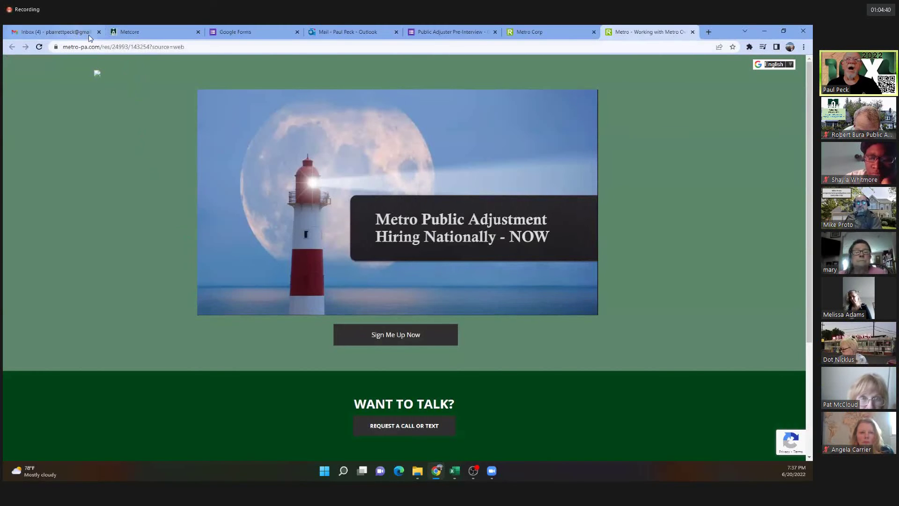
left_click(124, 46)
double_click(125, 46)
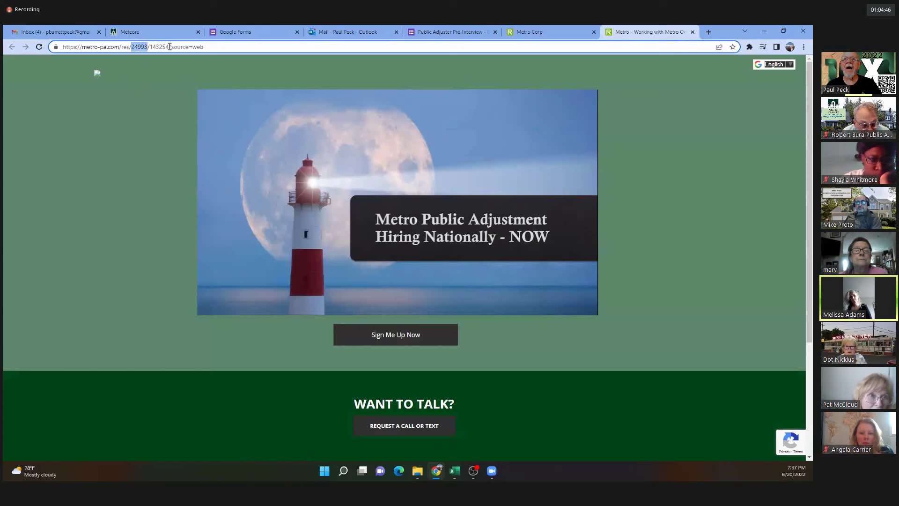
left_click_drag(169, 46, 151, 45)
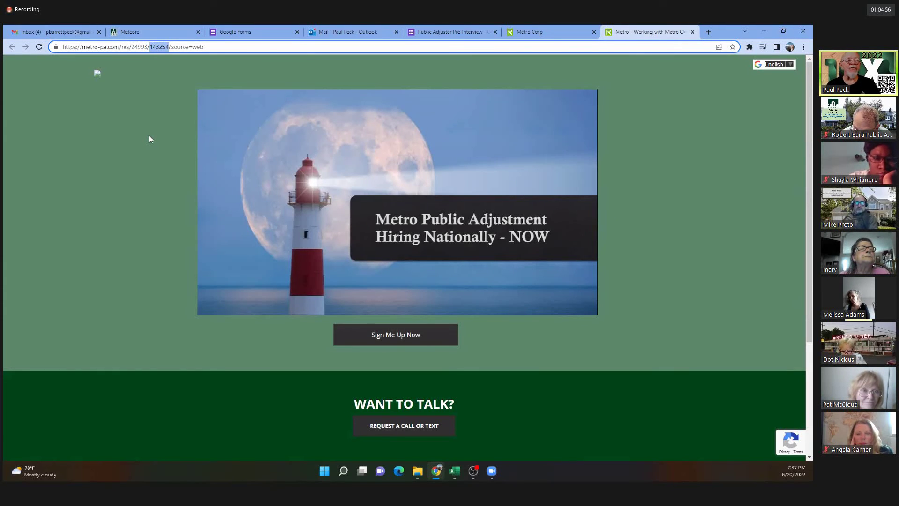
mouse_move(514, 256)
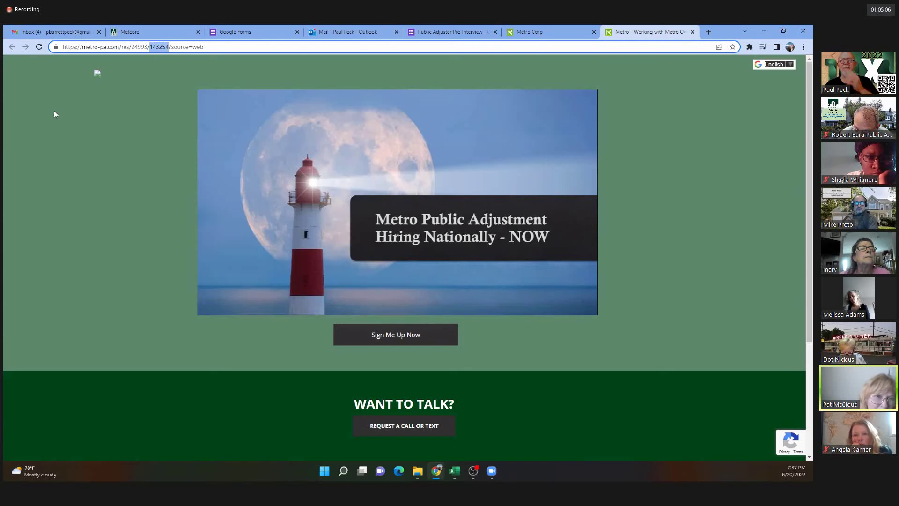
Close the video tab and expand Account Settings to reveal Users and Statistics.
left_click(693, 33)
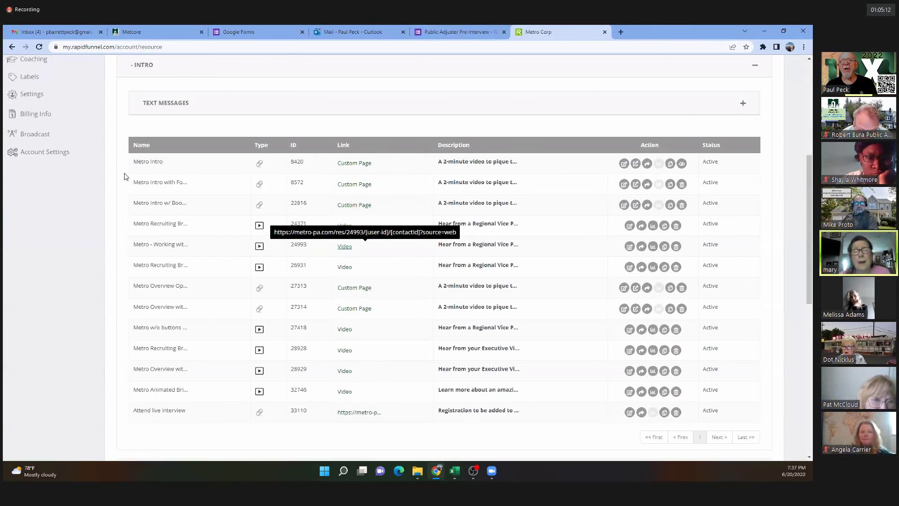
scroll(27, 277, "up", 5)
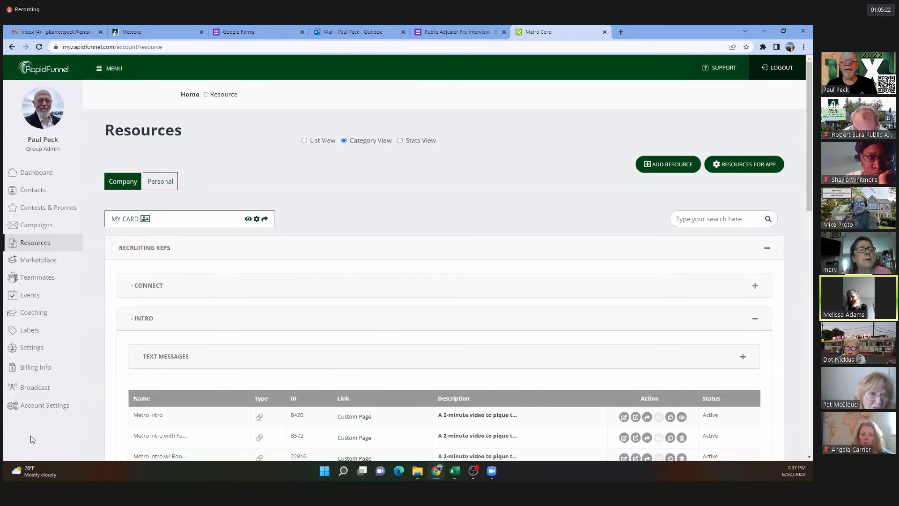
left_click(31, 405)
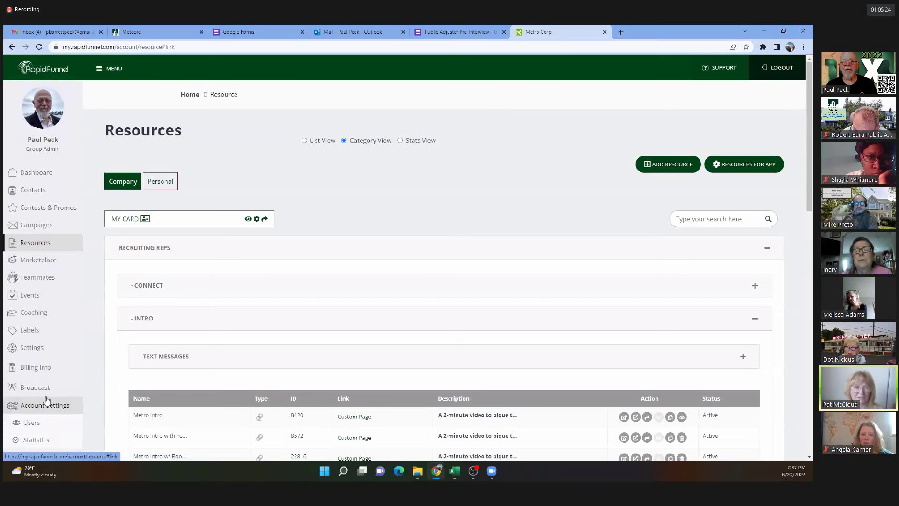
scroll(88, 392, "down", 2)
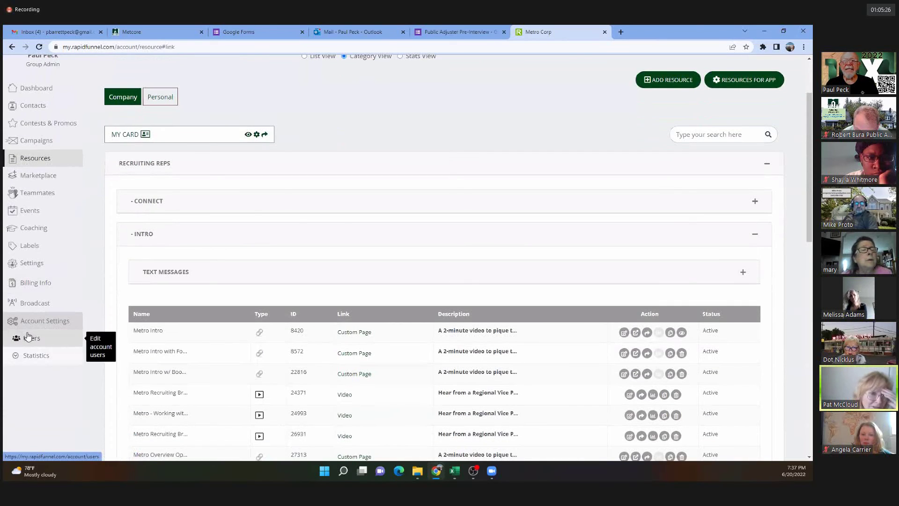
Search Account Users by the start of a last name and view the matching user's stats.
left_click(32, 339)
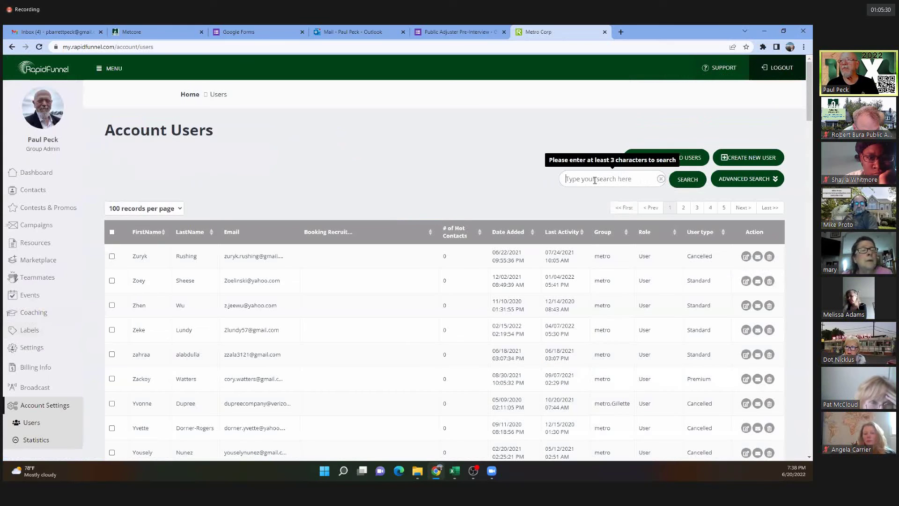
left_click(595, 180)
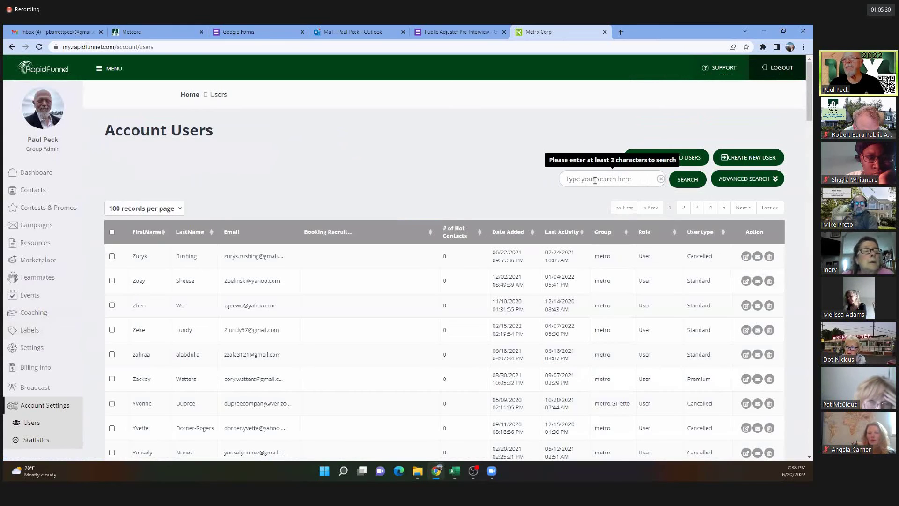
type("mccloud")
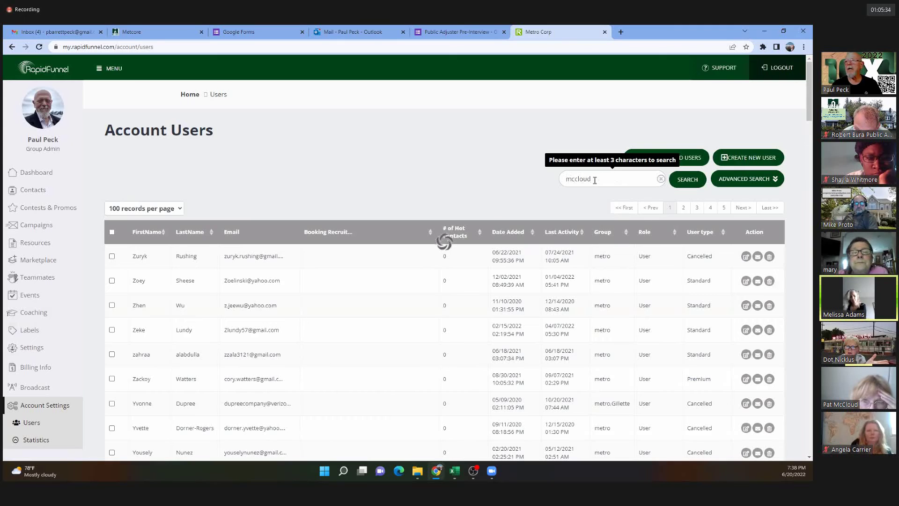
key("Return")
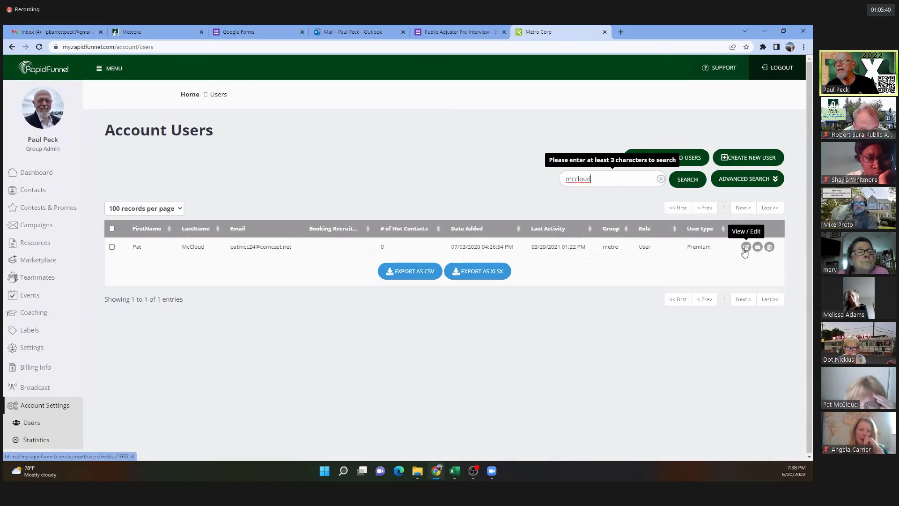
left_click(745, 247)
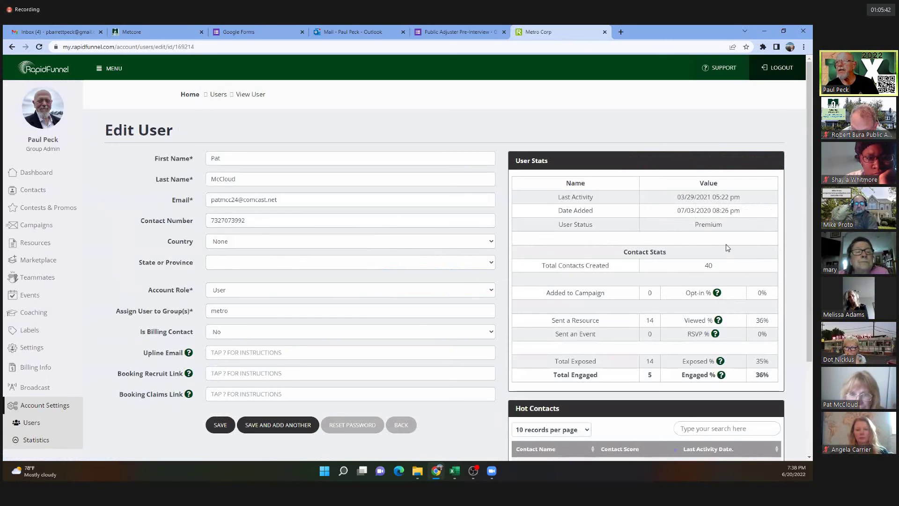
scroll(538, 267, "down", 3)
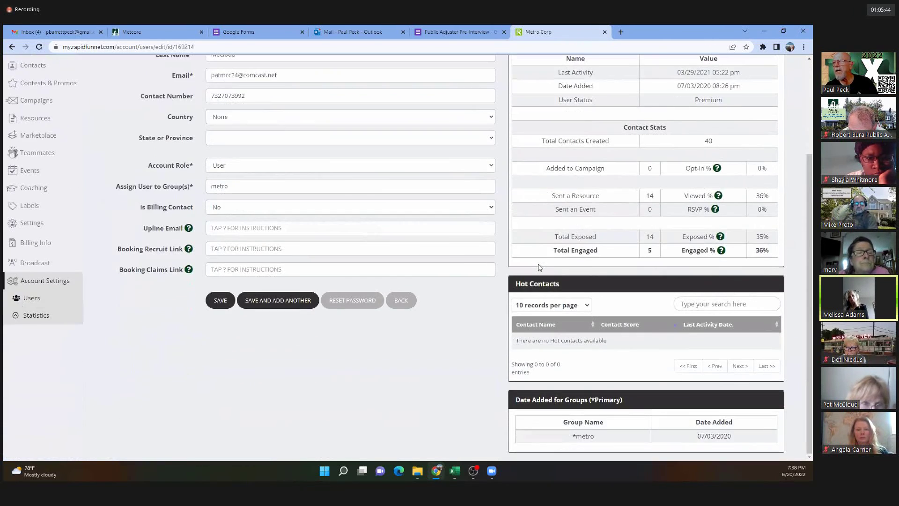
scroll(538, 267, "up", 3)
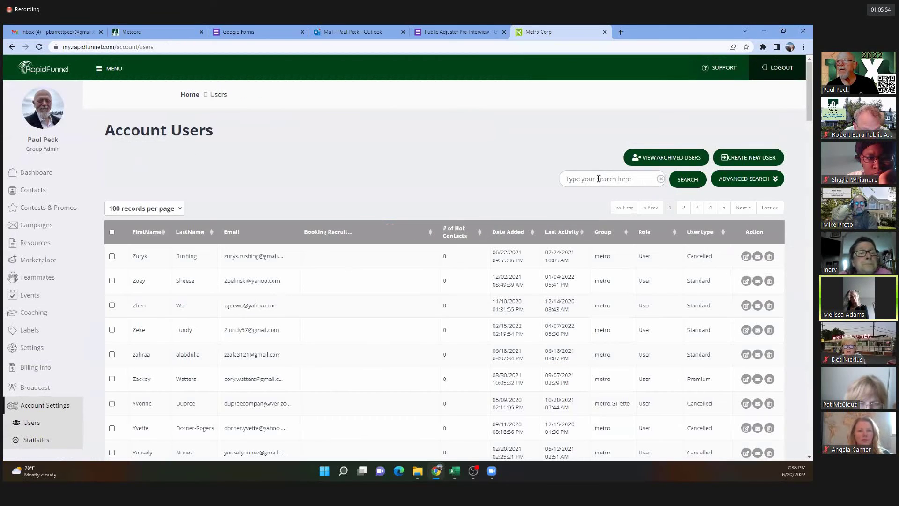
Search by the full last name, review that user's contact stats, then go back to the list.
left_click(599, 178)
type("mcclou")
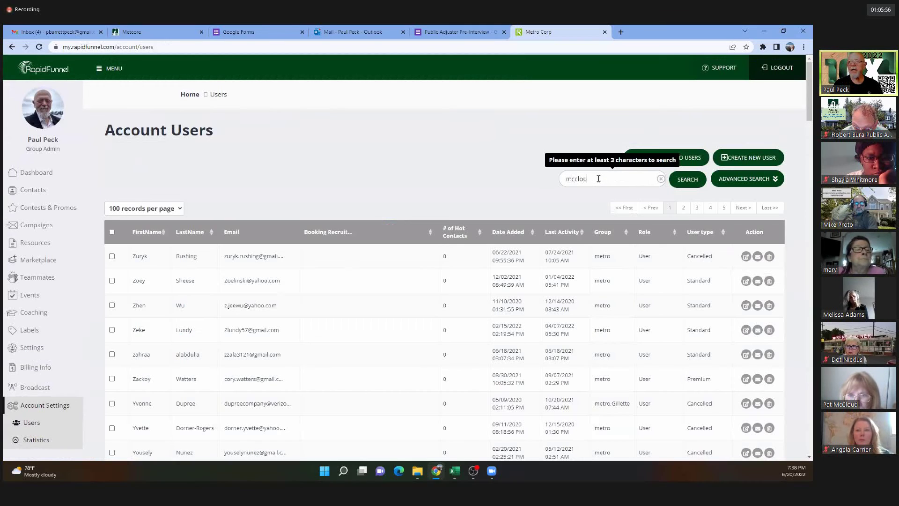
type("s")
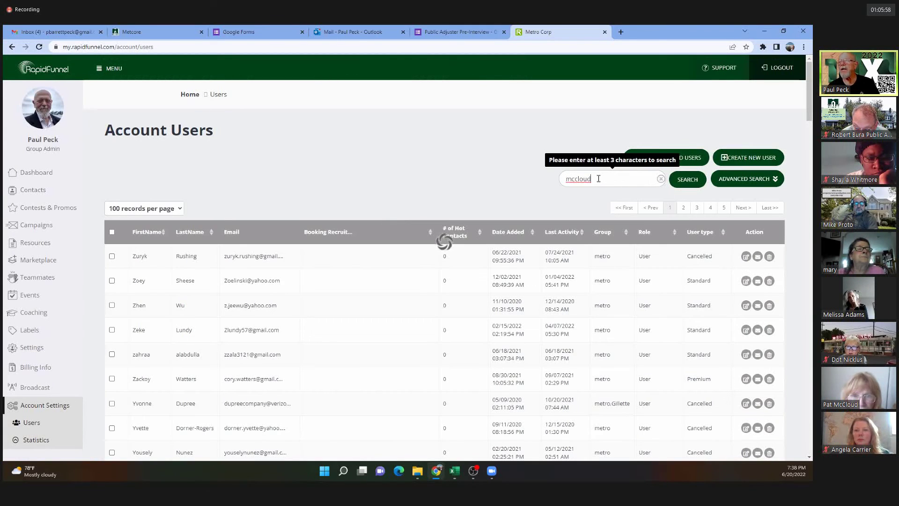
key("Return")
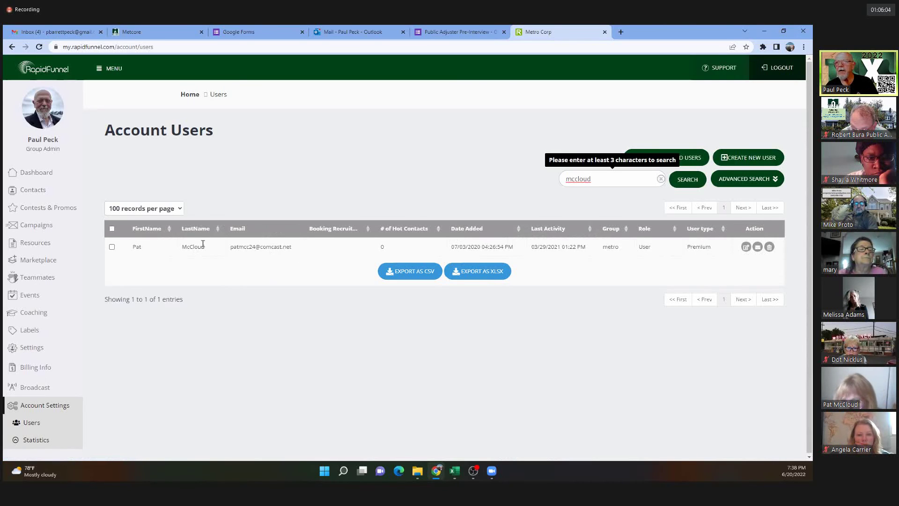
left_click(750, 249)
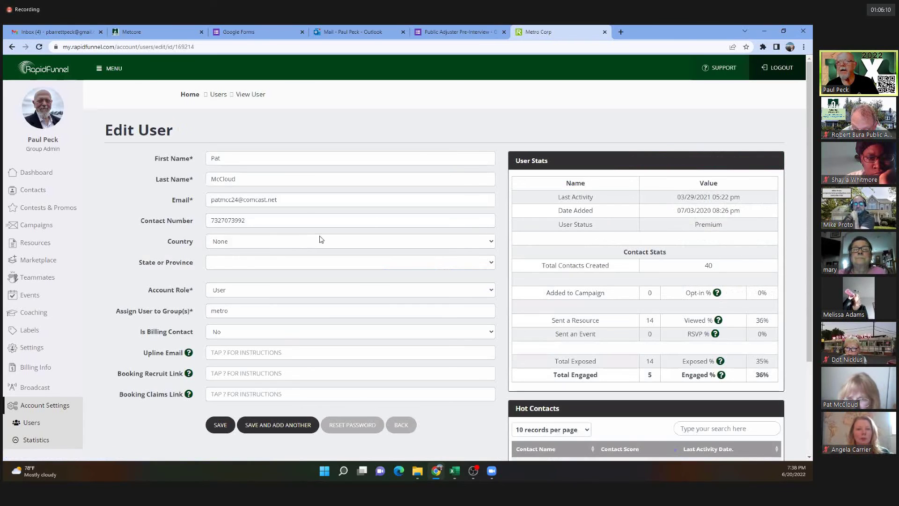
scroll(248, 262, "down", 3)
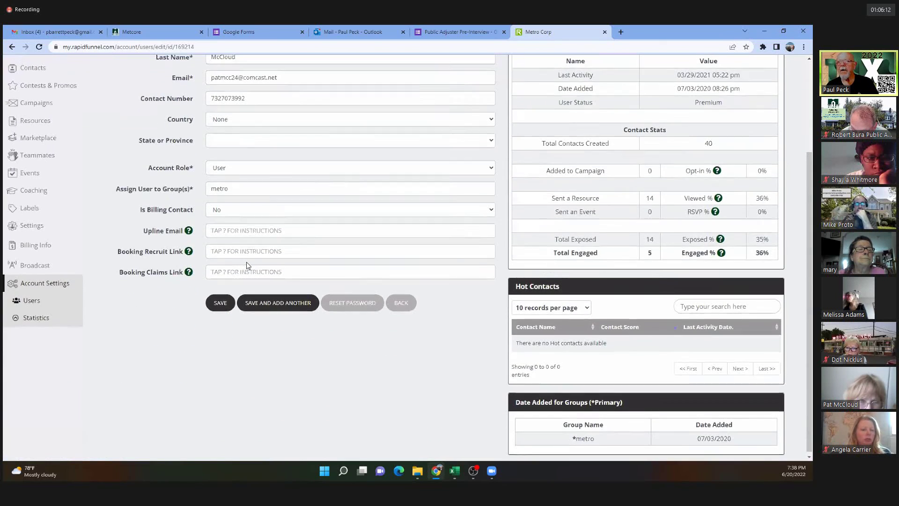
scroll(253, 265, "up", 3)
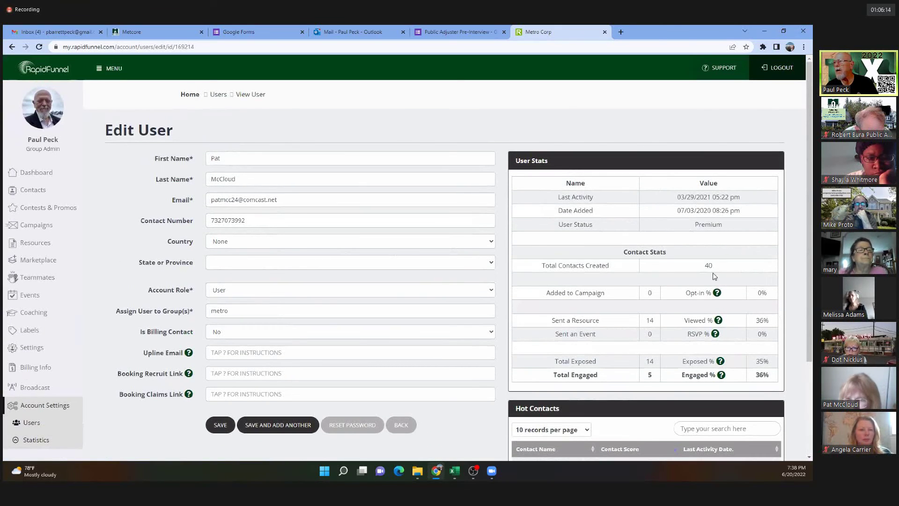
scroll(633, 357, "down", 3)
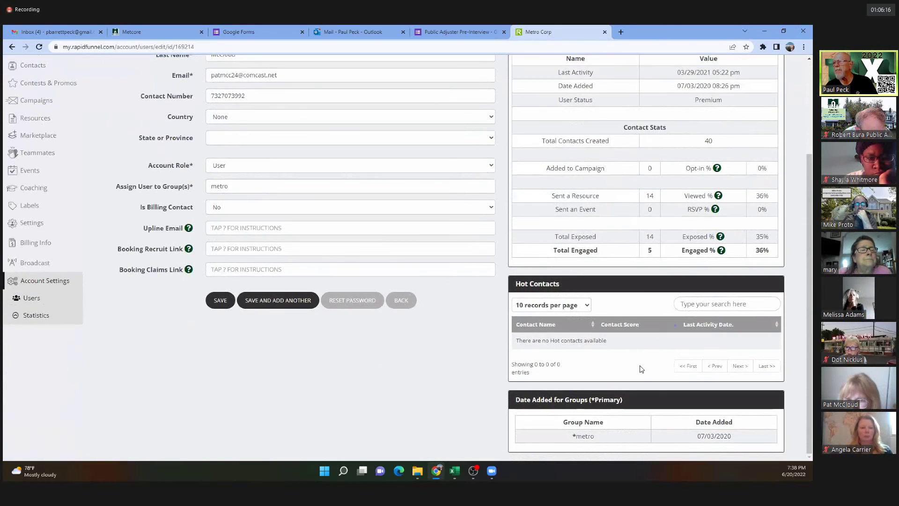
scroll(656, 384, "up", 3)
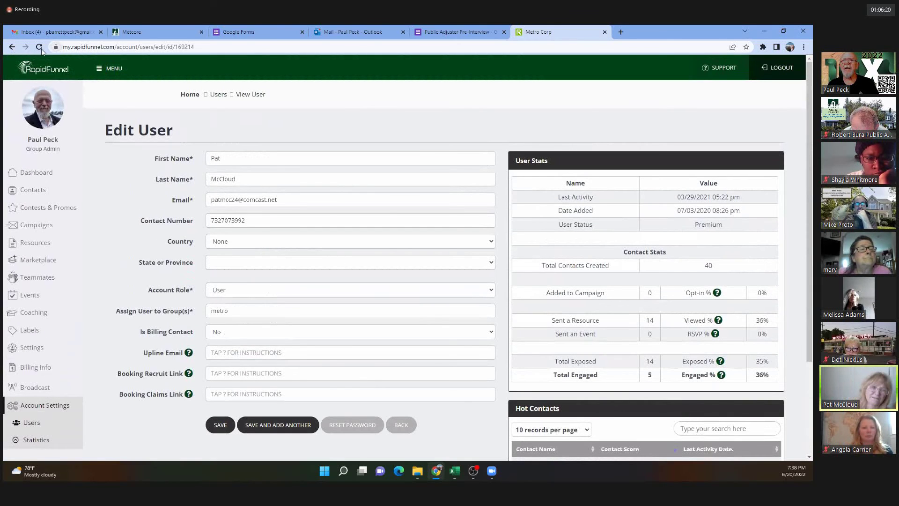
left_click(12, 47)
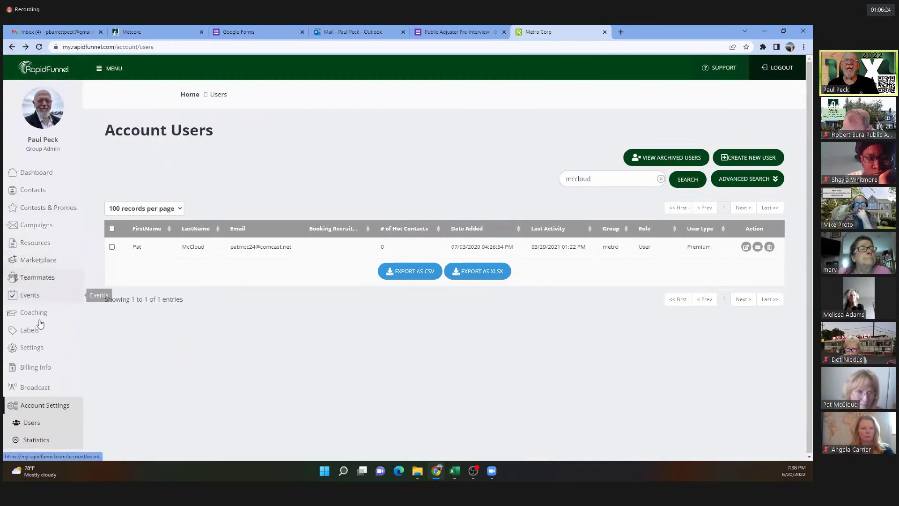
Open Resources and expand RECRUITING REPS and its INTRO section.
left_click(33, 242)
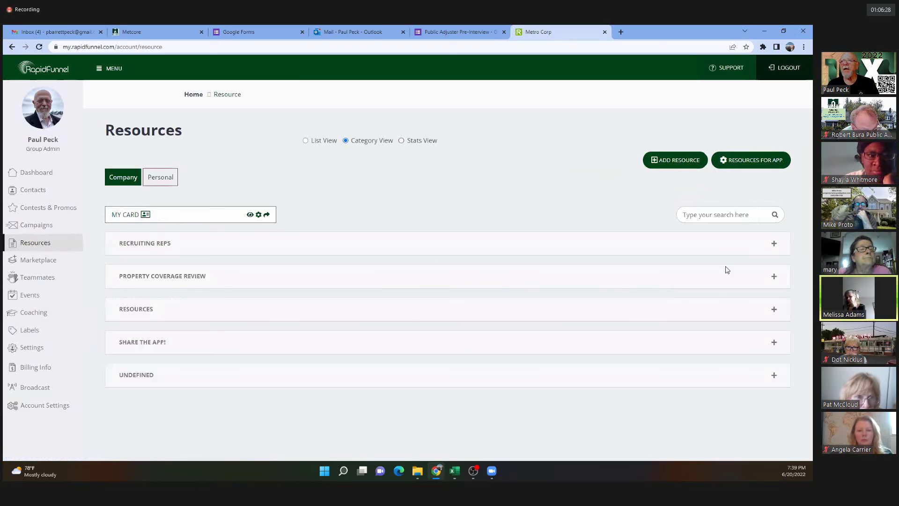
left_click(773, 244)
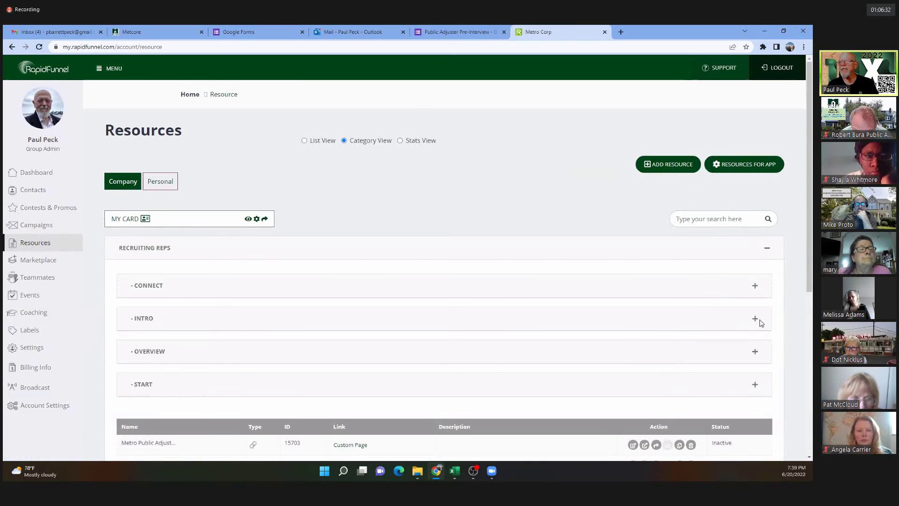
left_click(755, 319)
scroll(164, 343, "down", 4)
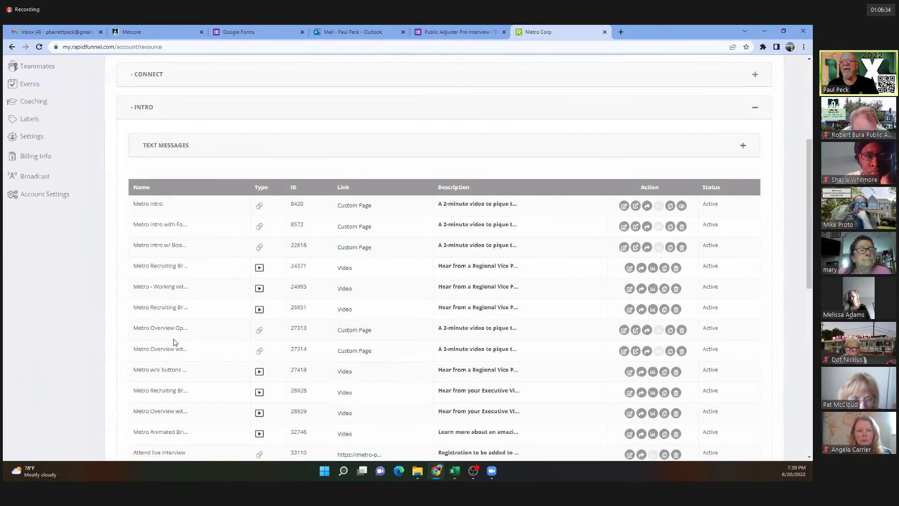
Open video resource 24993, inspect the 143254 and source=web parts of its URL, then close the RapidFunnel tabs.
left_click(344, 289)
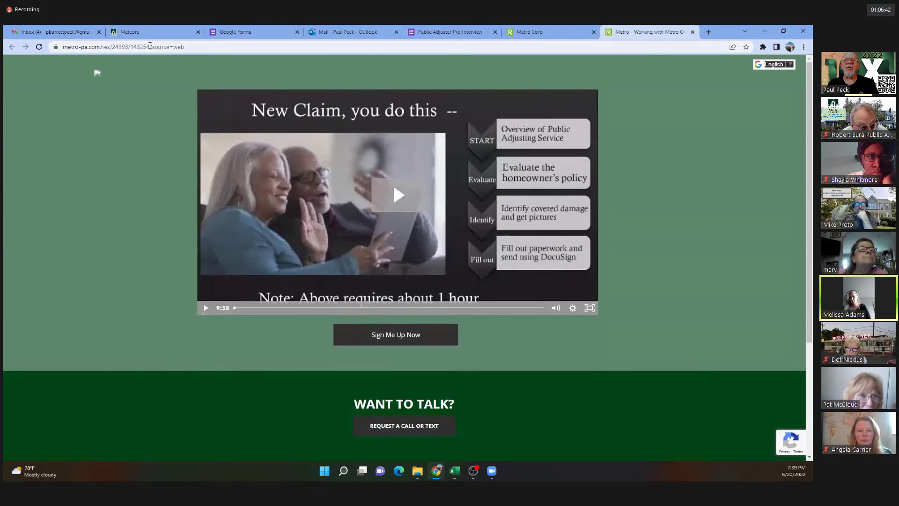
double_click(150, 46)
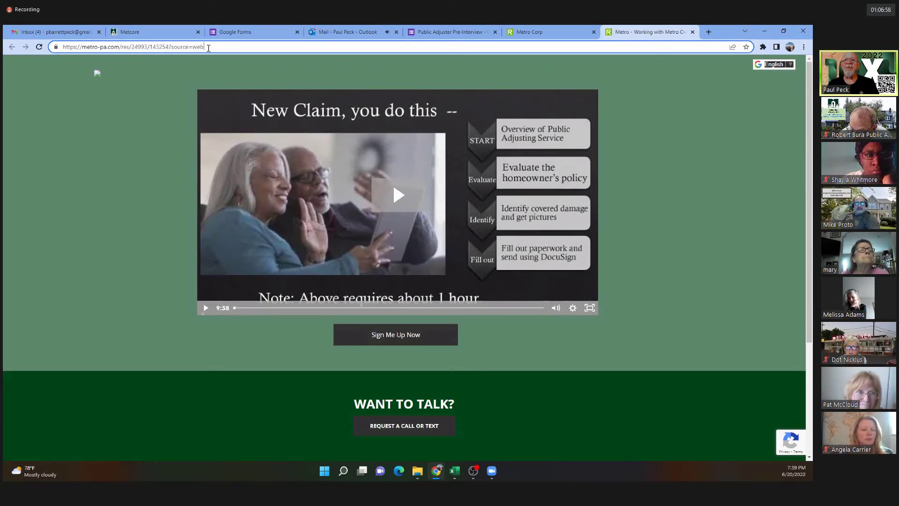
left_click_drag(209, 48, 170, 45)
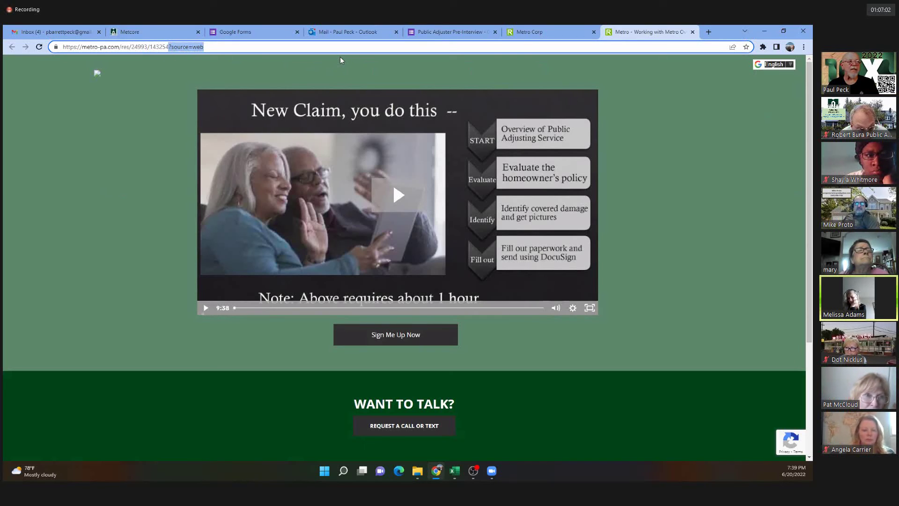
left_click(172, 47)
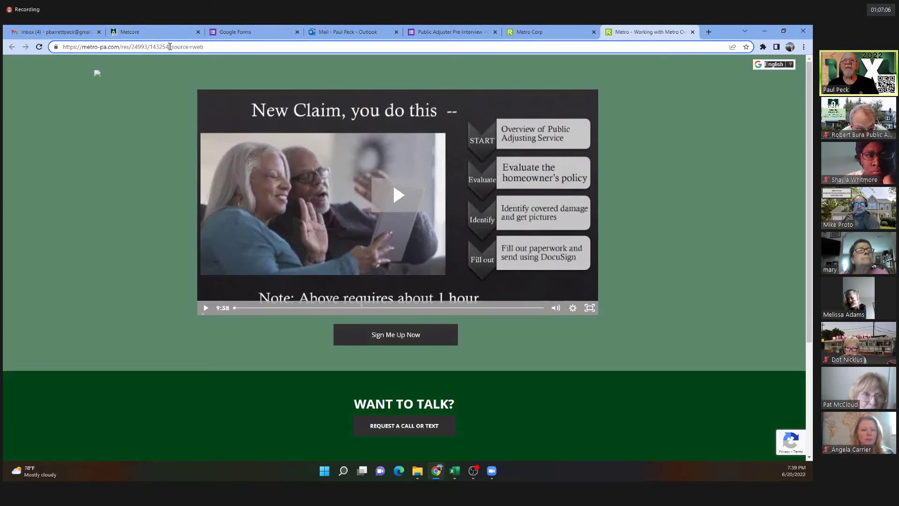
left_click_drag(169, 47, 61, 47)
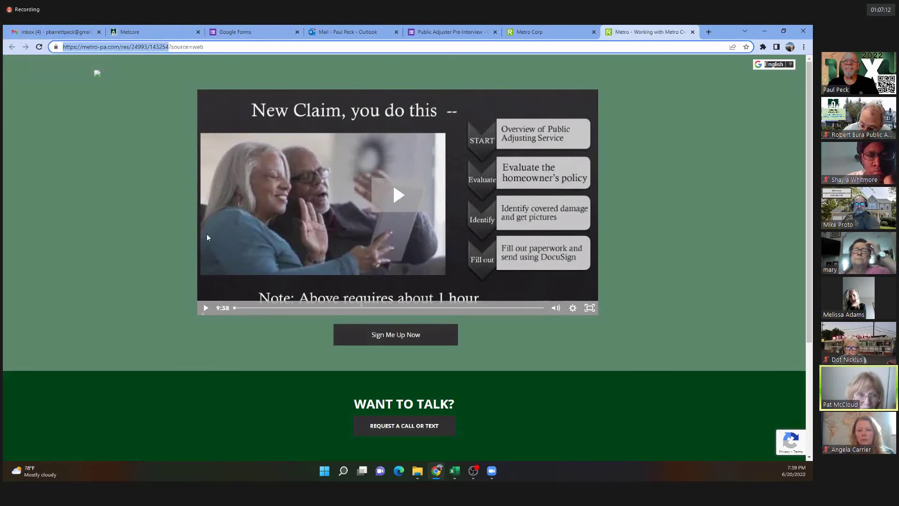
left_click(693, 32)
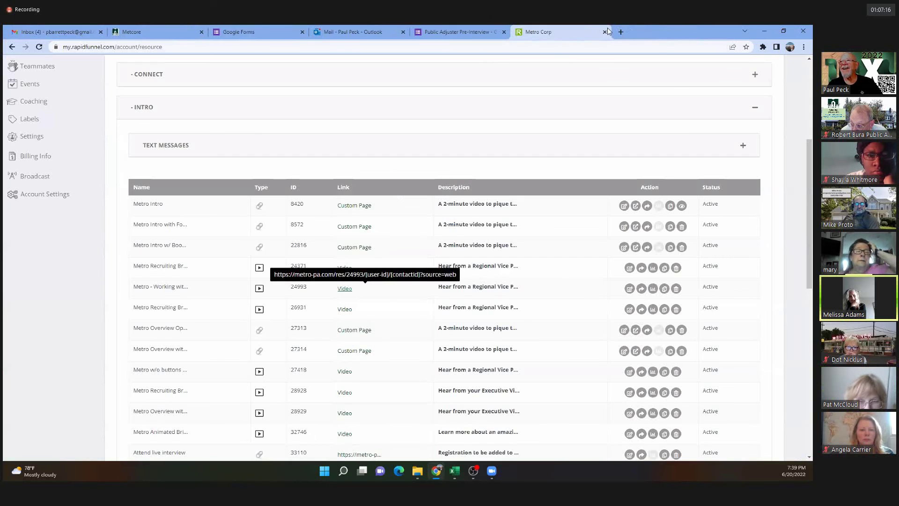
left_click(604, 31)
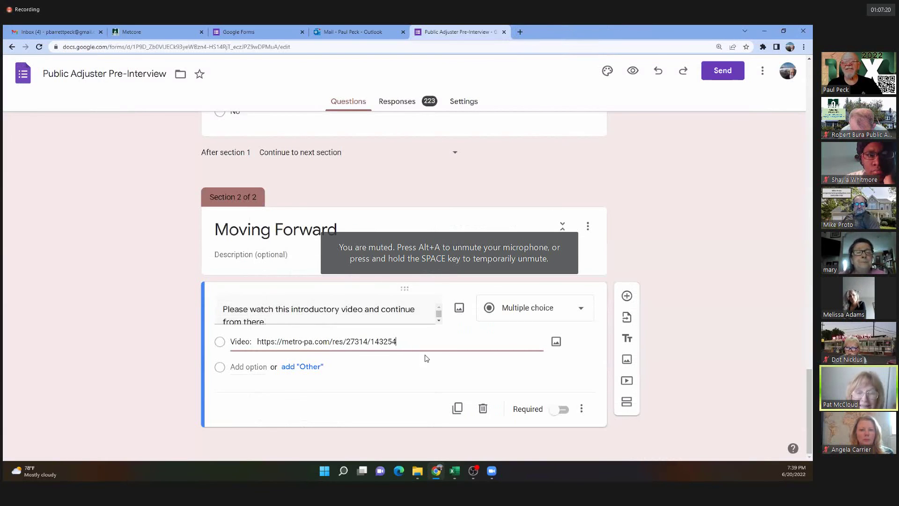
Scroll the Pre-Interview form to the top, then open the RapidFunnel lead notification email in Outlook.
scroll(451, 341, "up", 15)
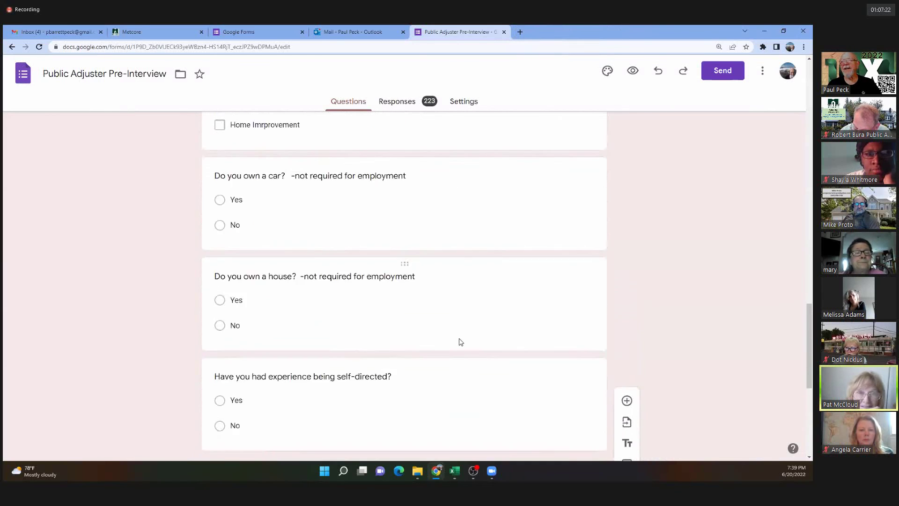
scroll(709, 261, "up", 15)
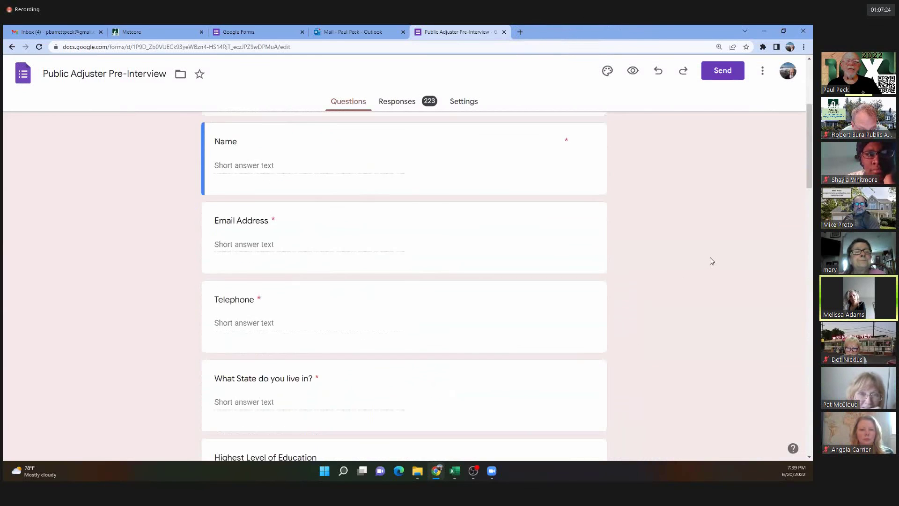
scroll(712, 261, "up", 3)
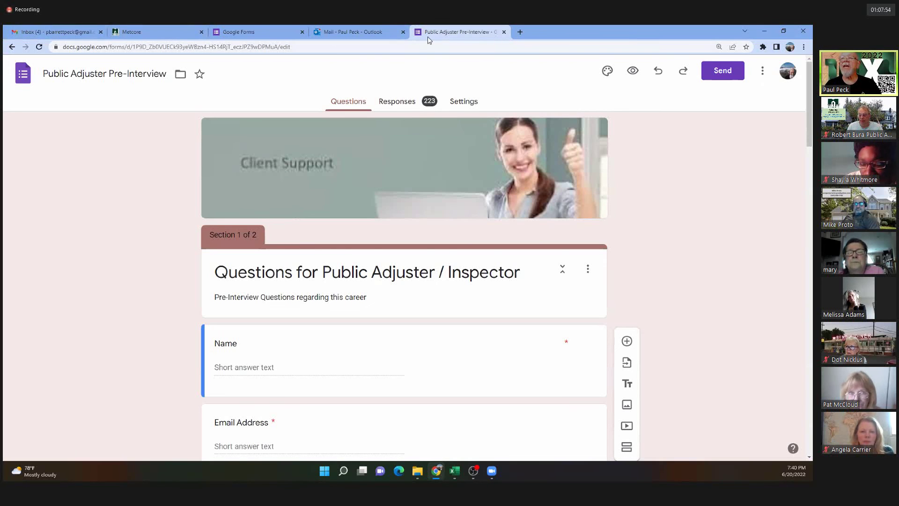
left_click(348, 31)
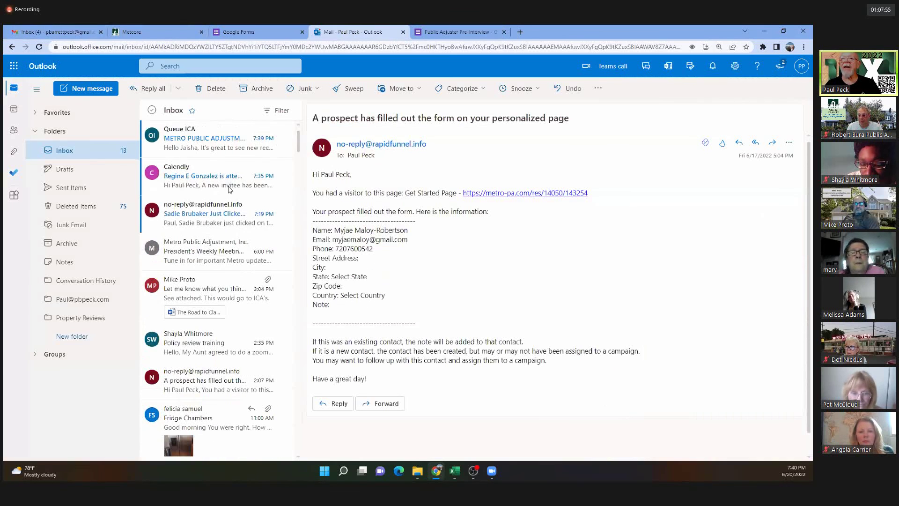
left_click(180, 216)
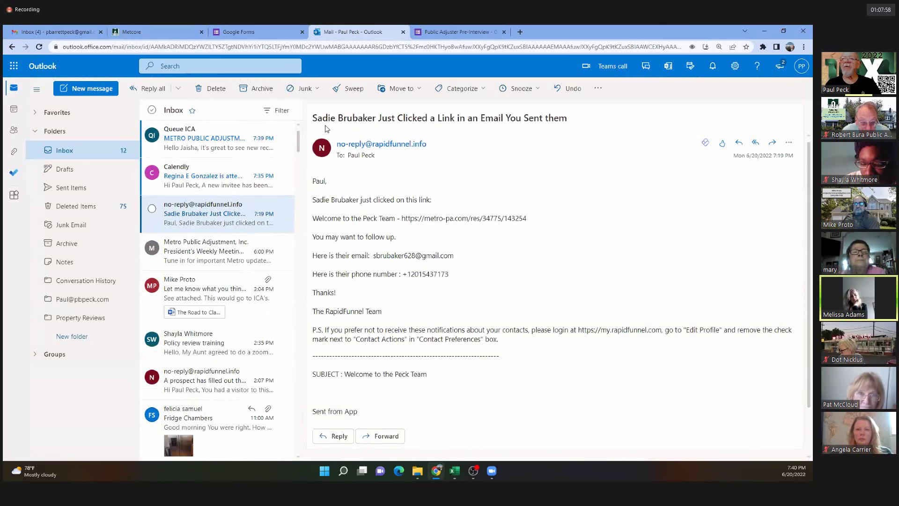